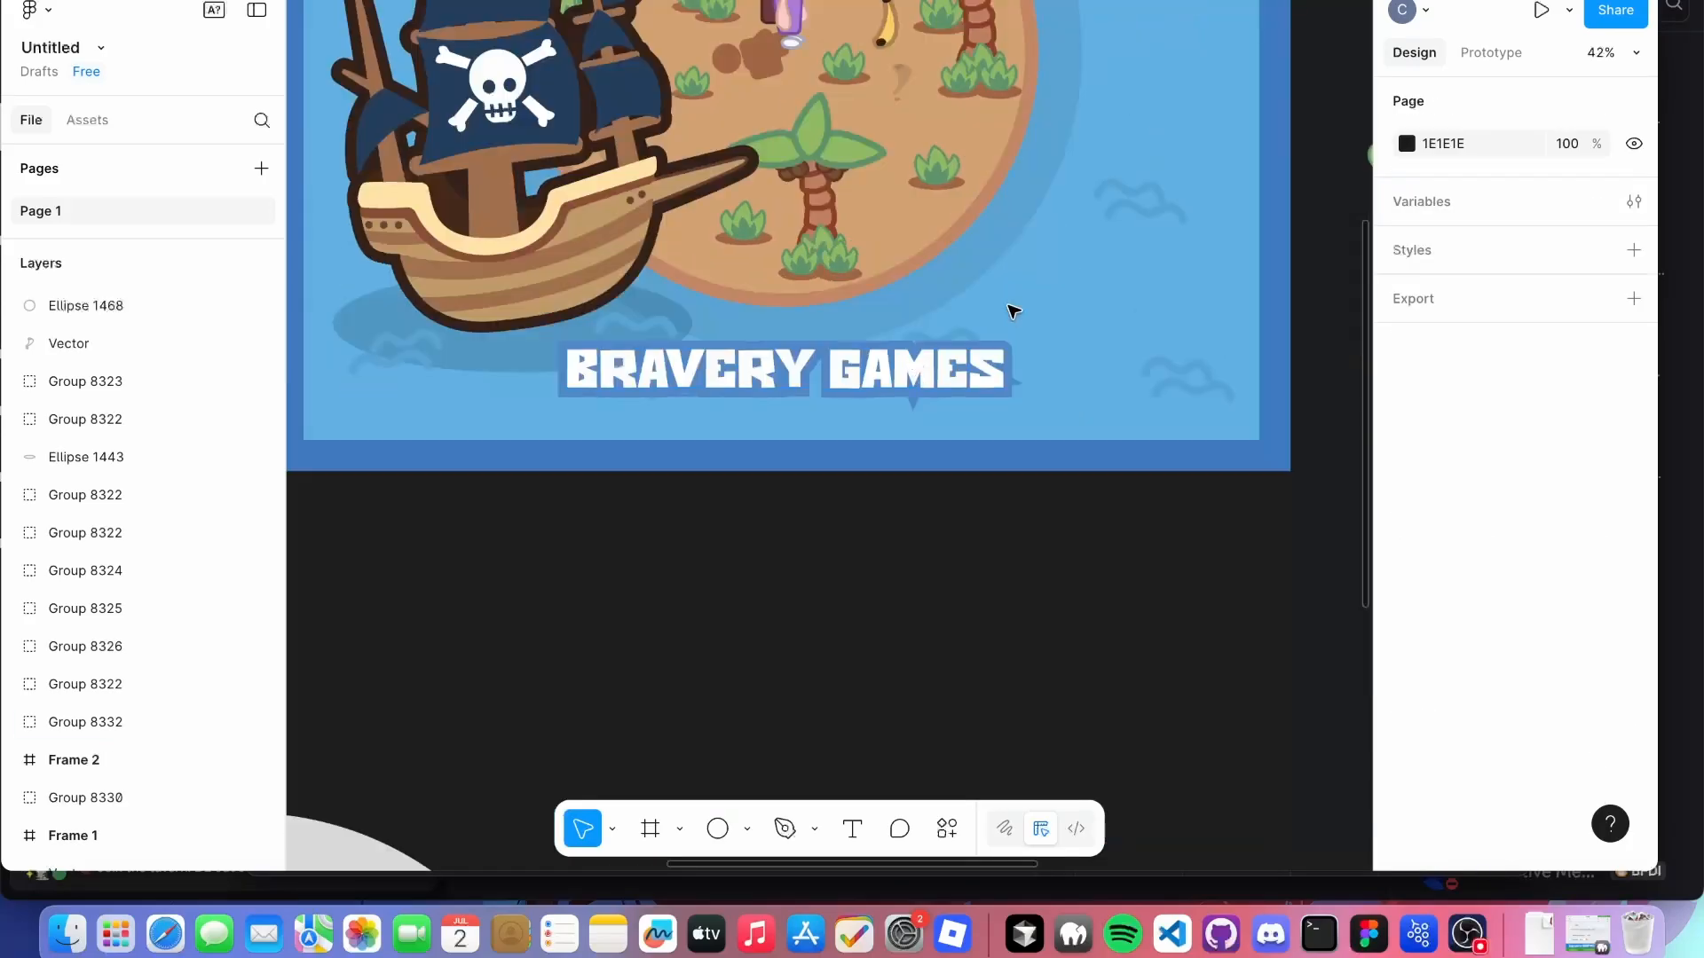
Give the plain grey circle below the frames a thick tan stroke and a light sand fill.
scroll(1014, 311, "up", 5)
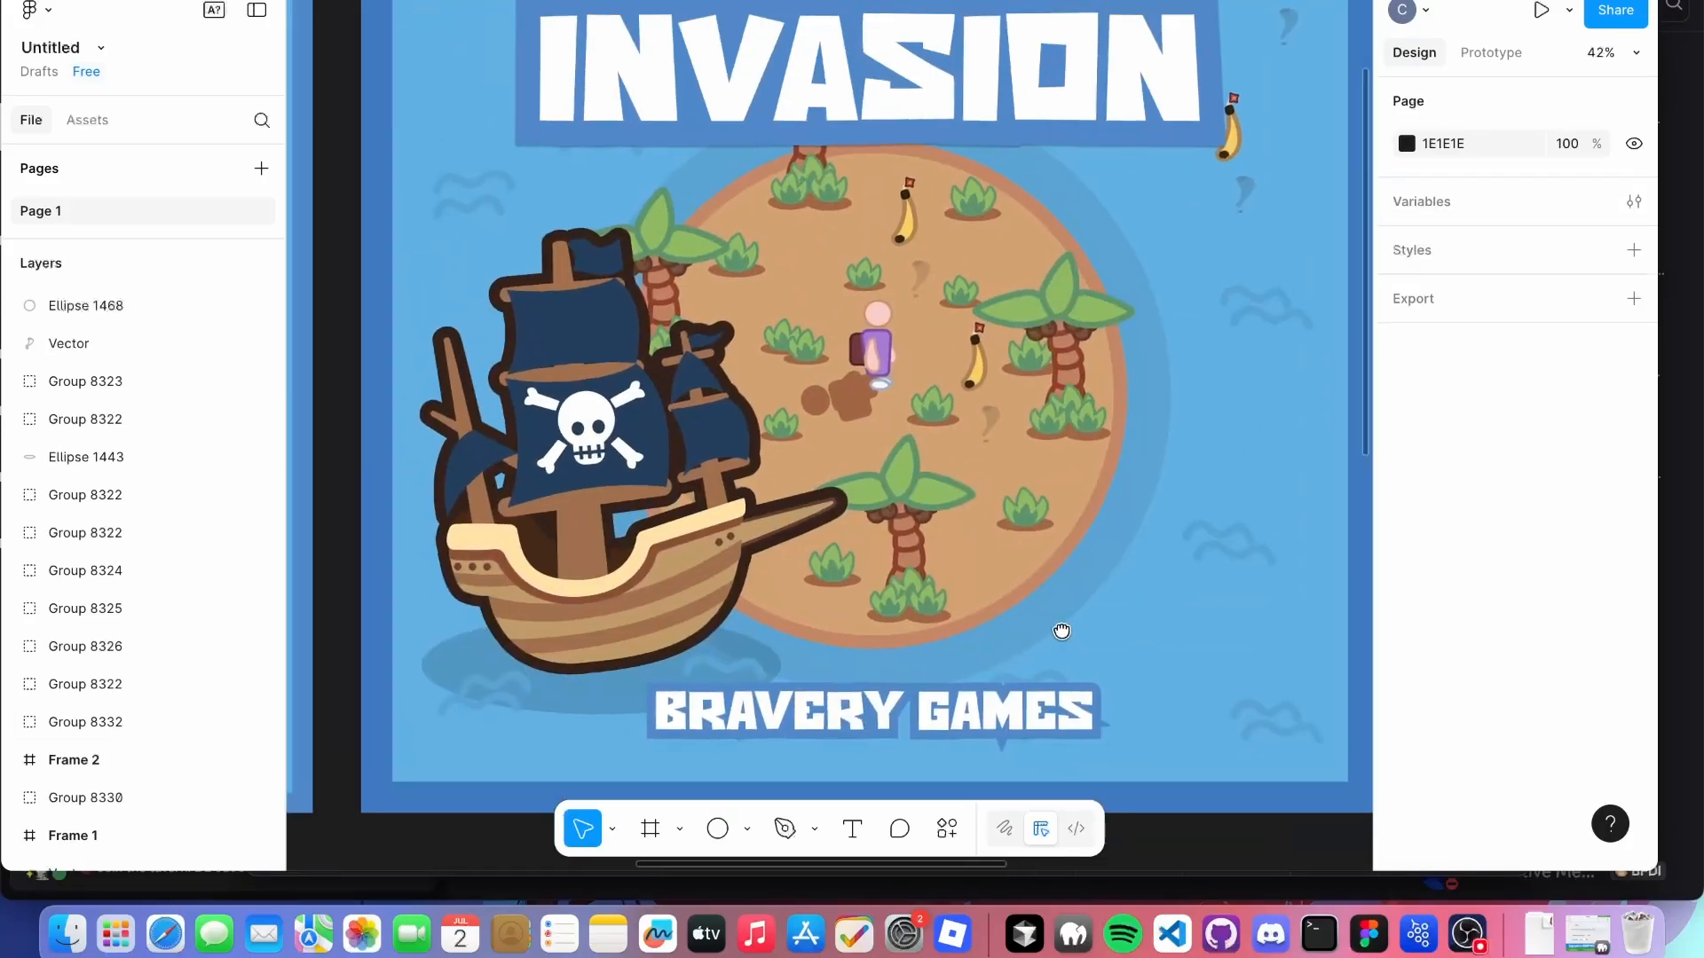
scroll(877, 428, "up", 1)
scroll(877, 428, "down", 5)
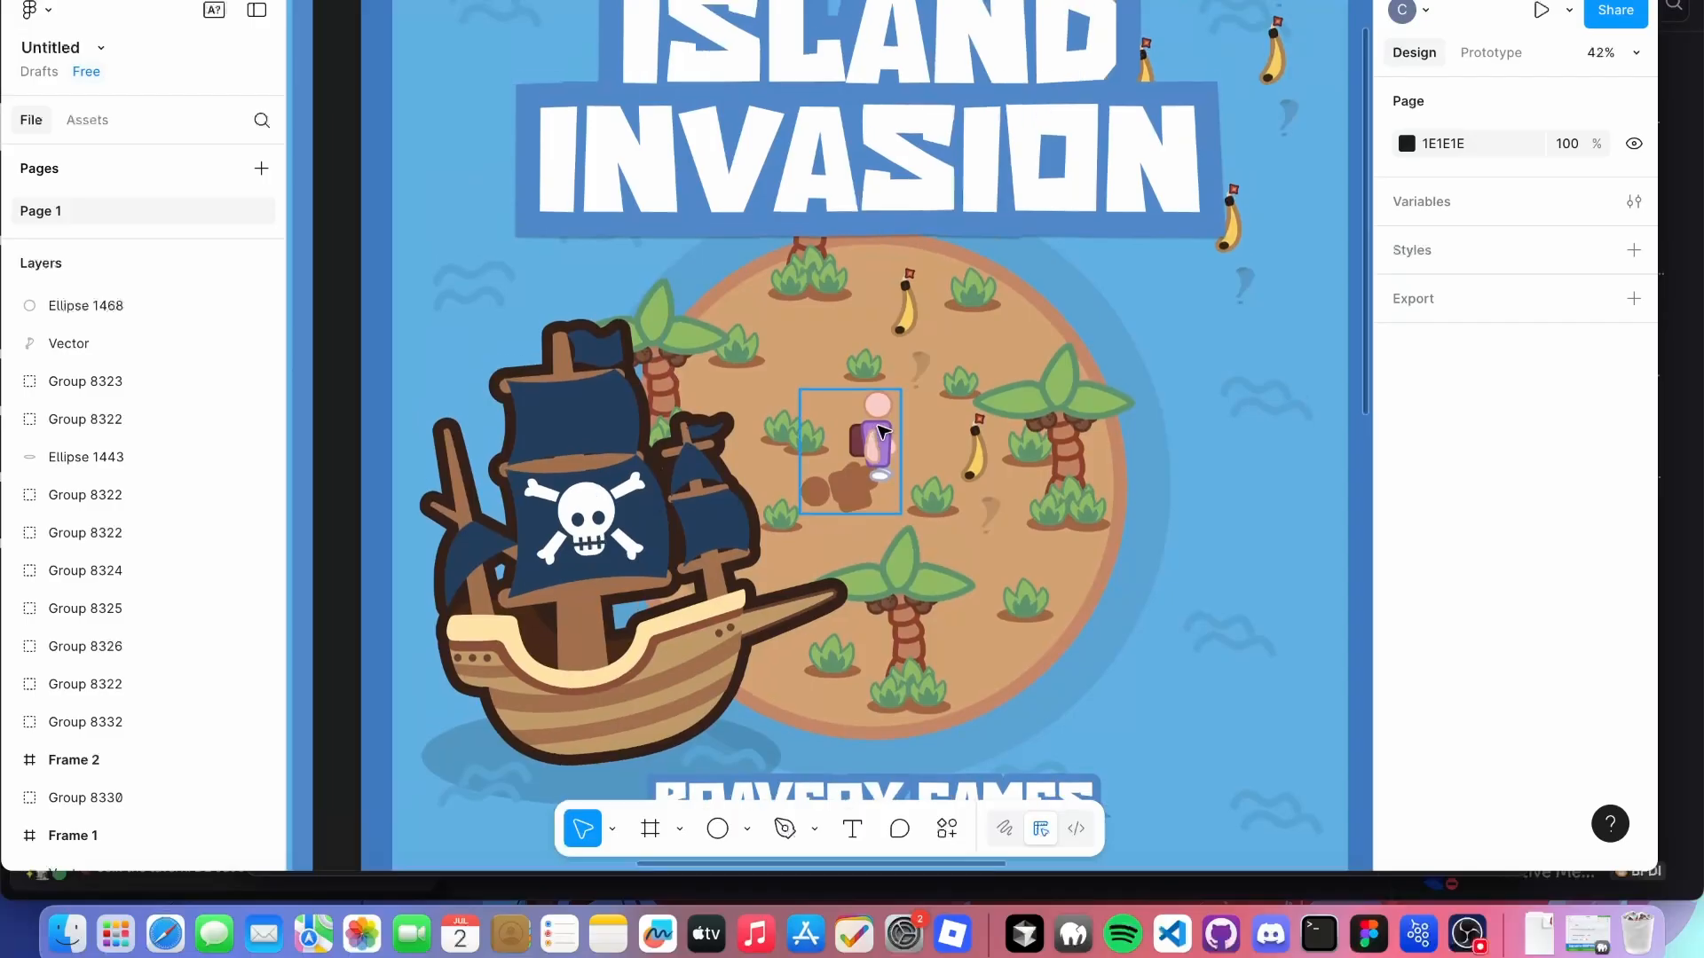
scroll(878, 431, "down", 5)
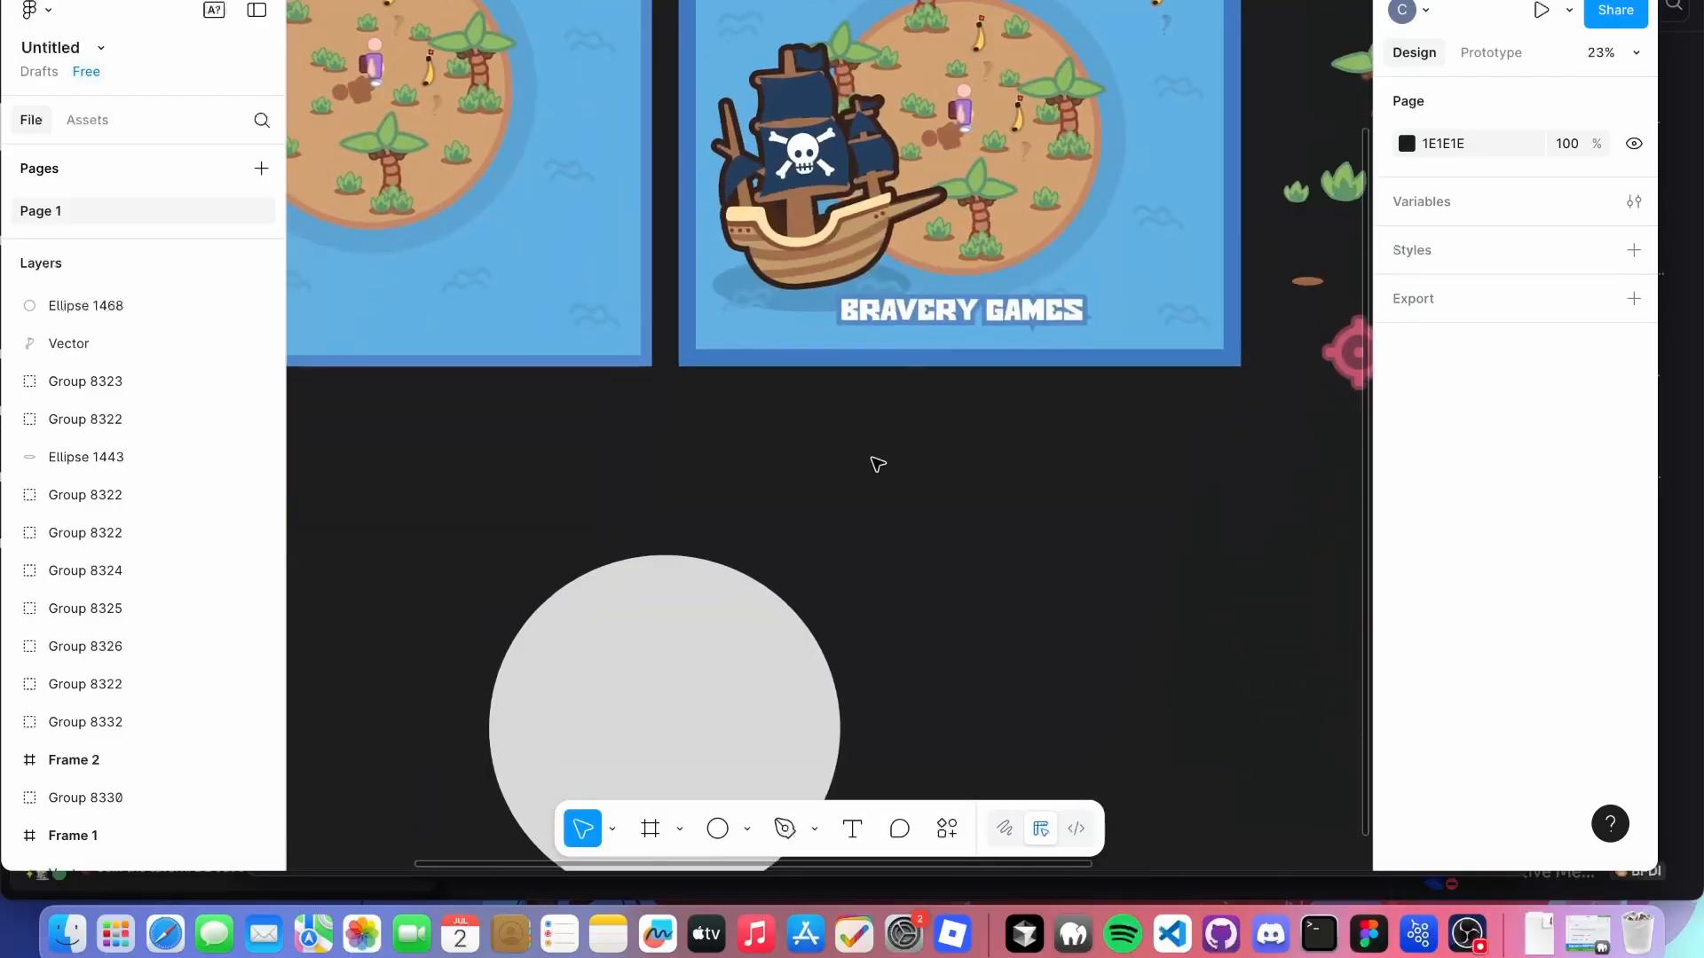
scroll(902, 393, "down", 5)
scroll(902, 393, "left", 4)
left_click(781, 537)
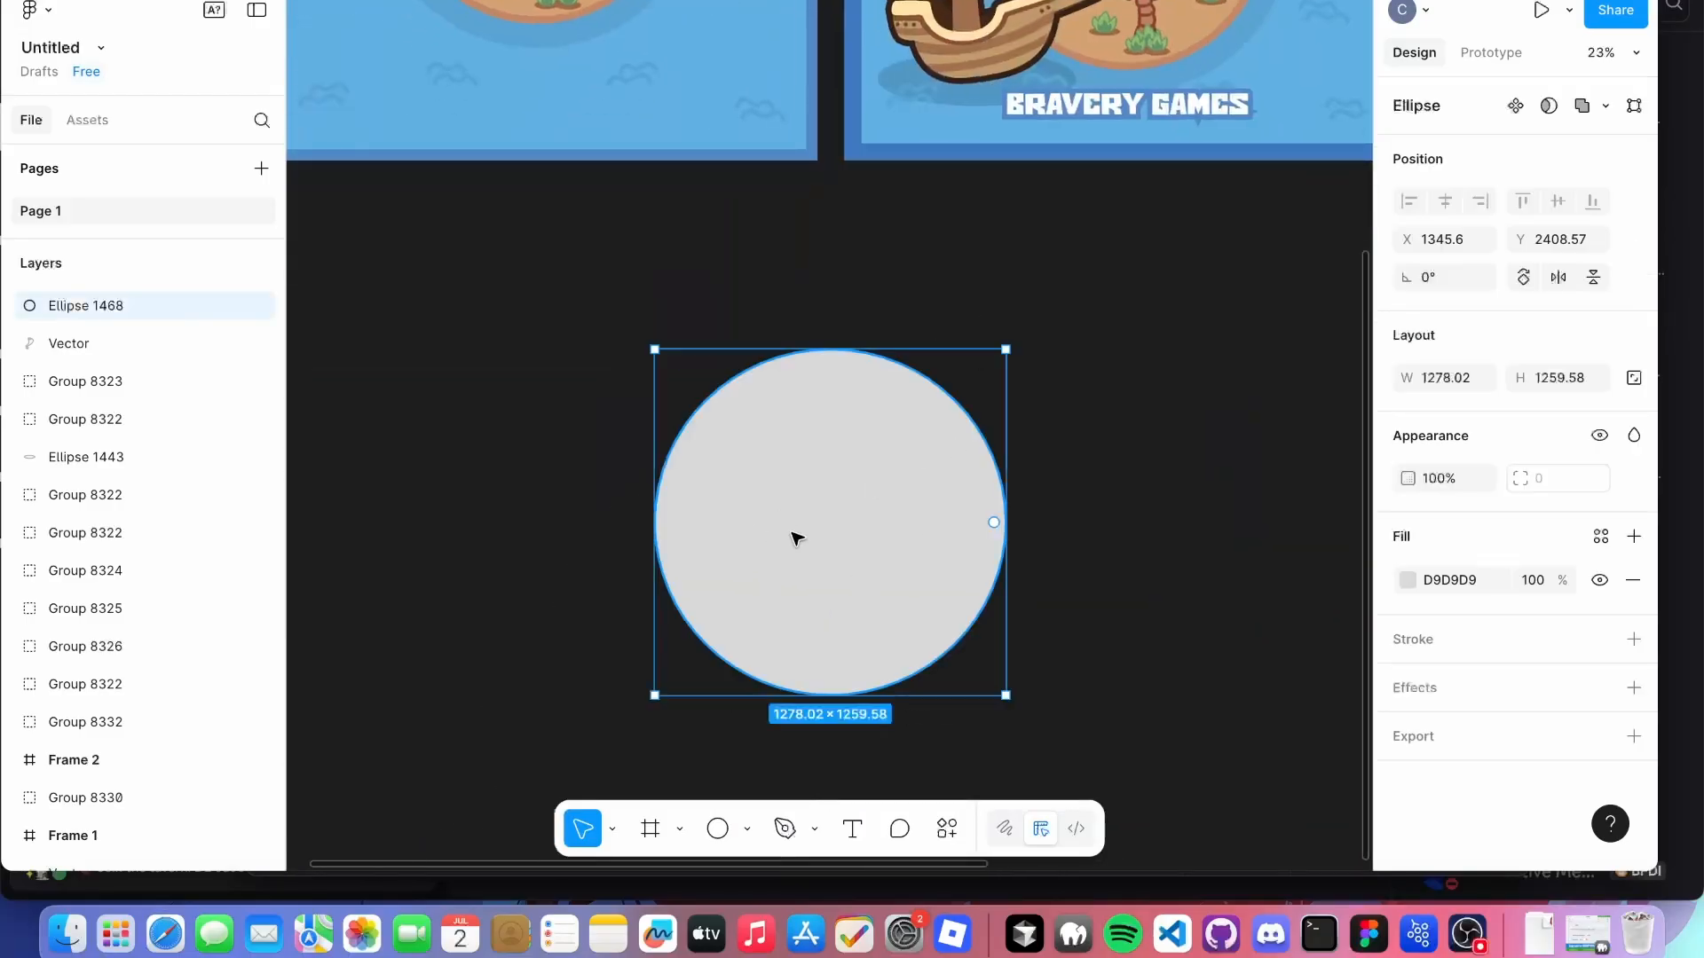
scroll(1236, 571, "up", 5)
scroll(1236, 570, "right", 2)
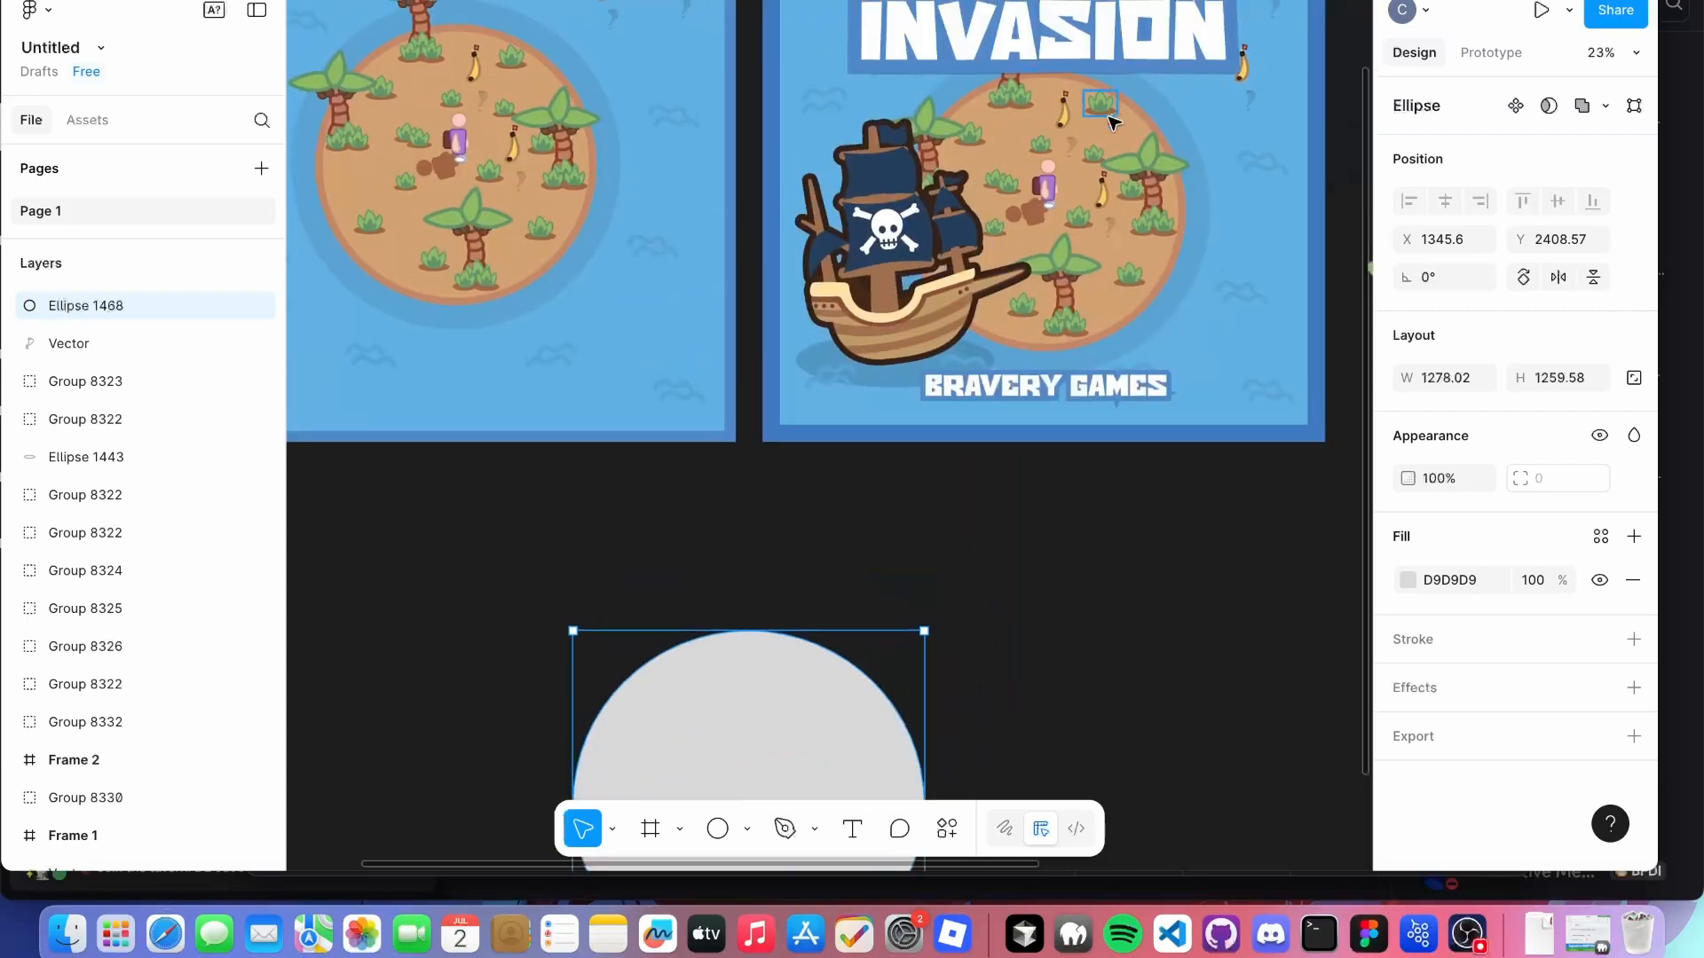
scroll(1003, 502, "down", 8)
scroll(1004, 503, "left", 3)
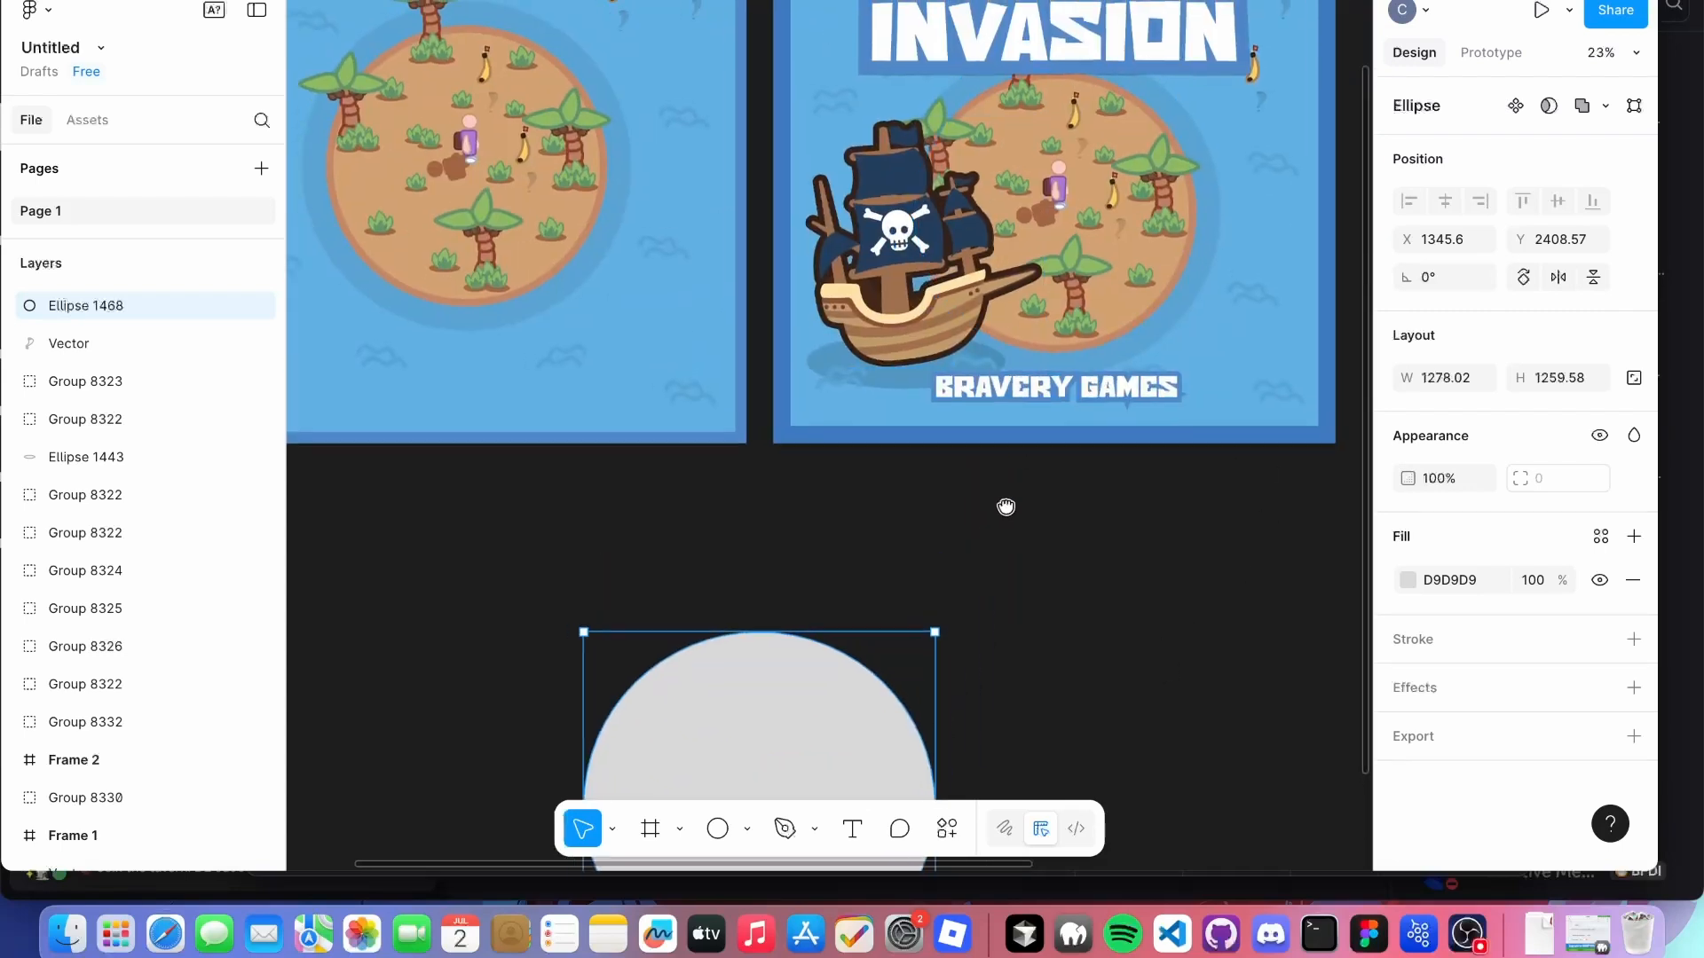
left_click(1461, 661)
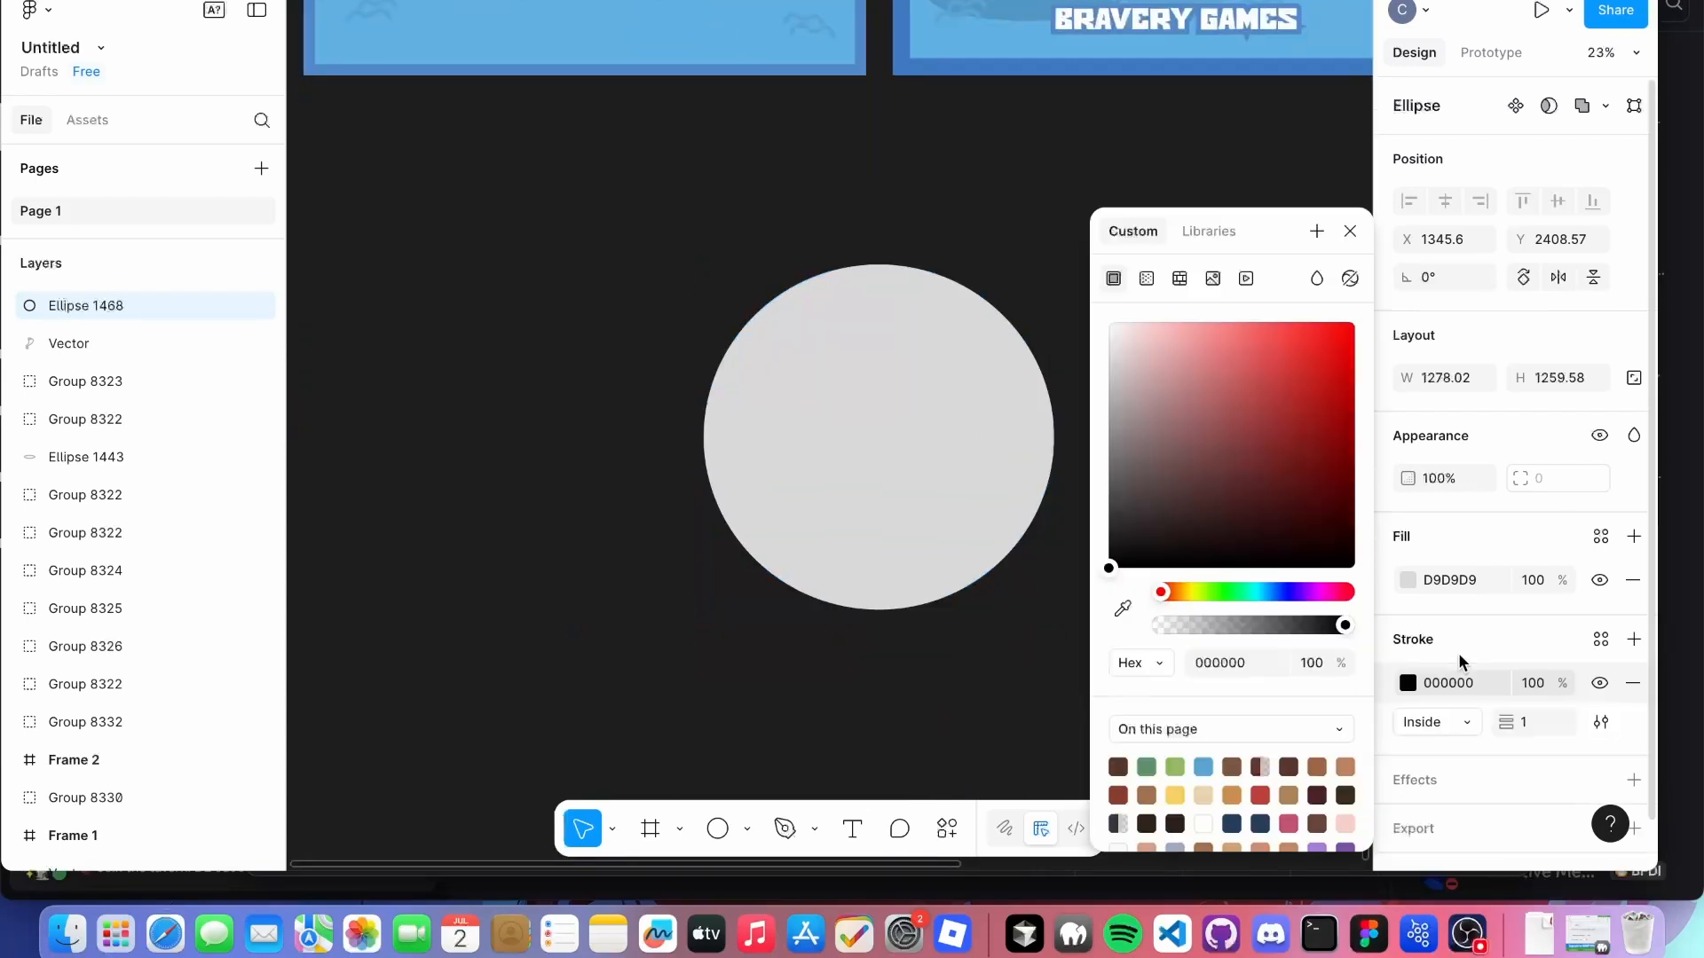
left_click(1513, 722)
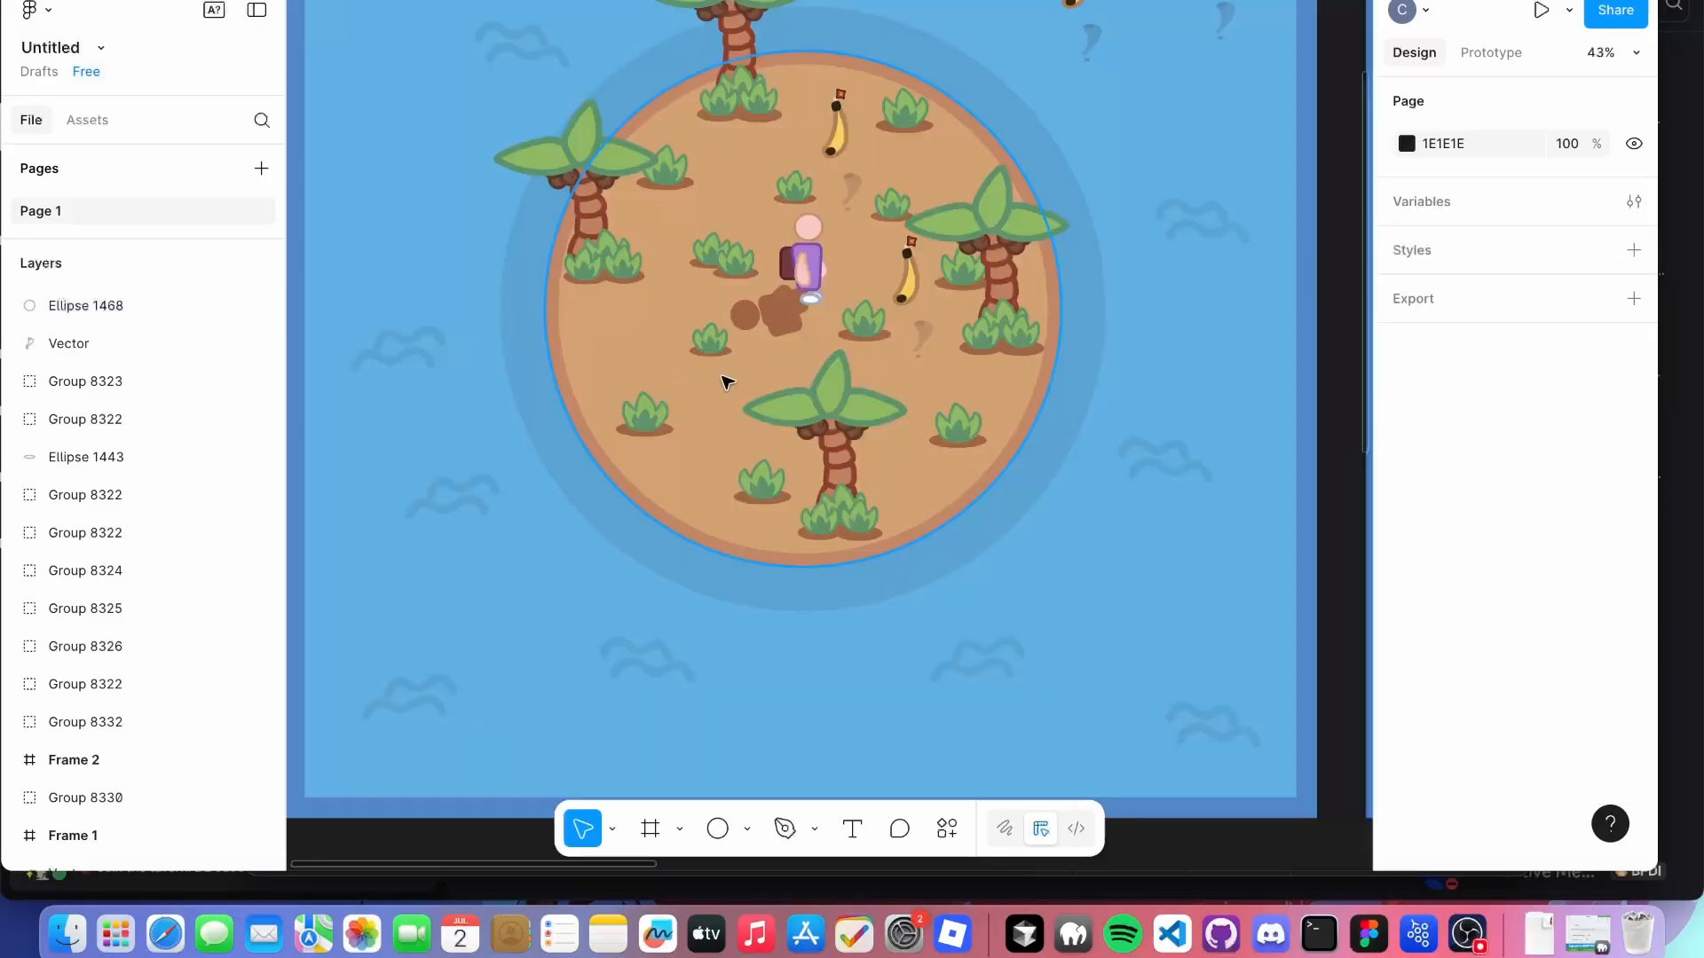
Examine the bushes and palm trees on Frame 1's island and compare them with the sand circle below the frames.
scroll(726, 382, "right", 2)
scroll(679, 472, "up", 5)
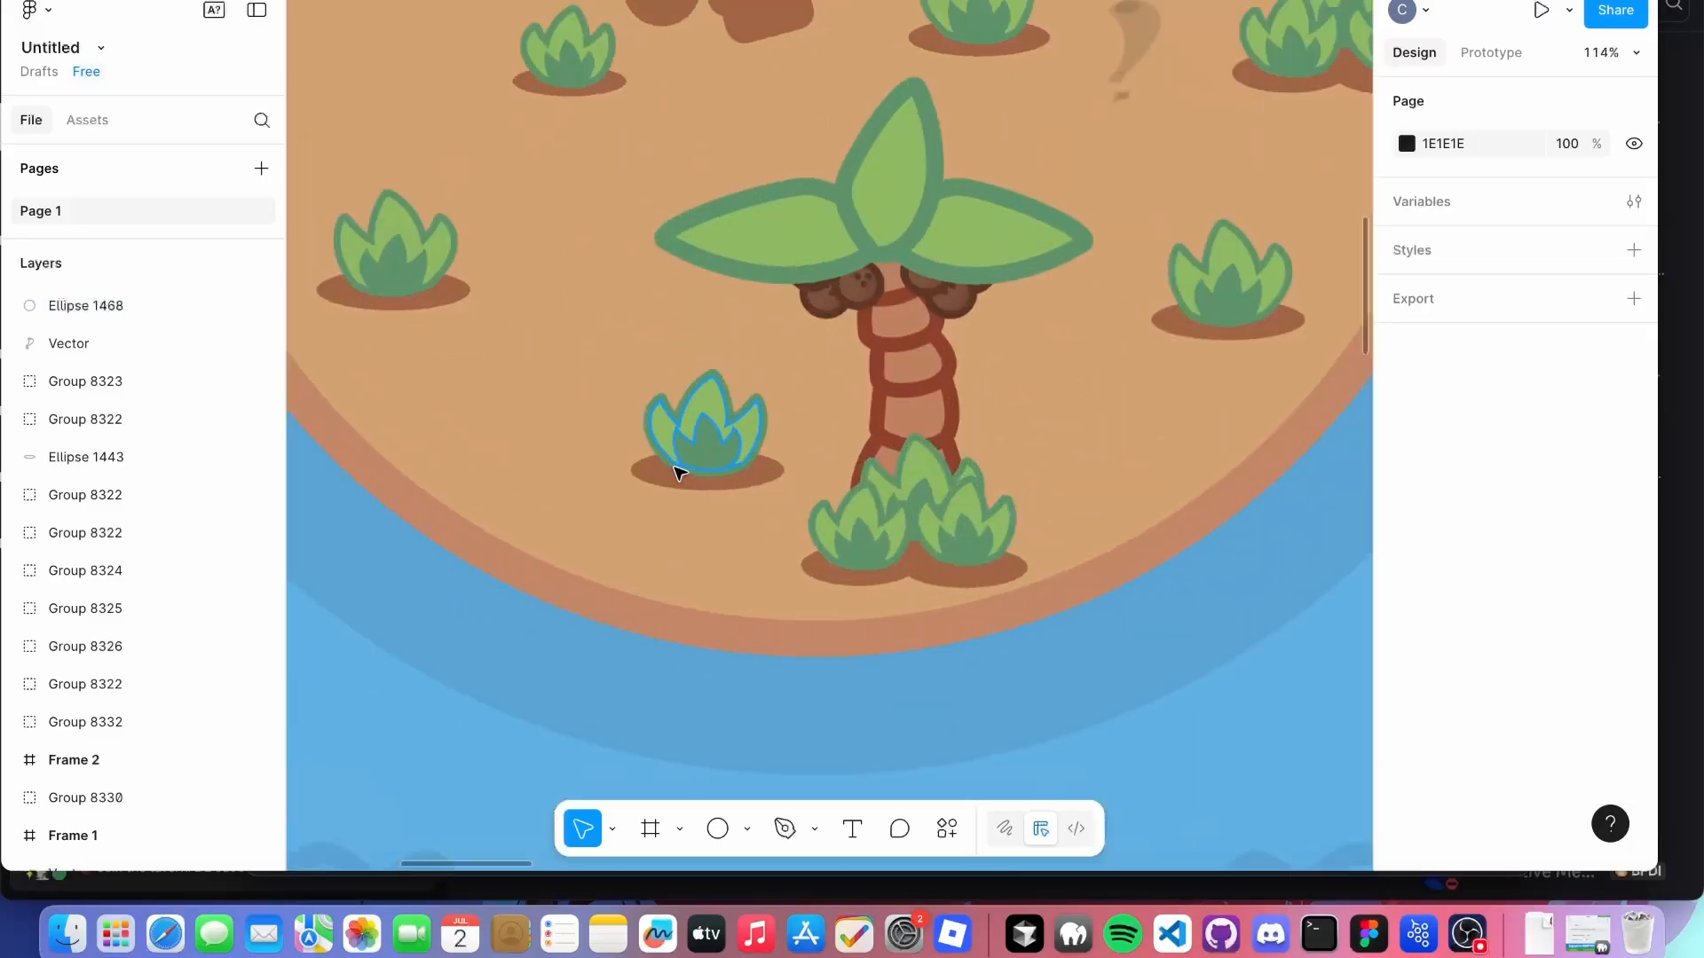
left_click(679, 473)
scroll(763, 471, "up", 3)
left_click(843, 457)
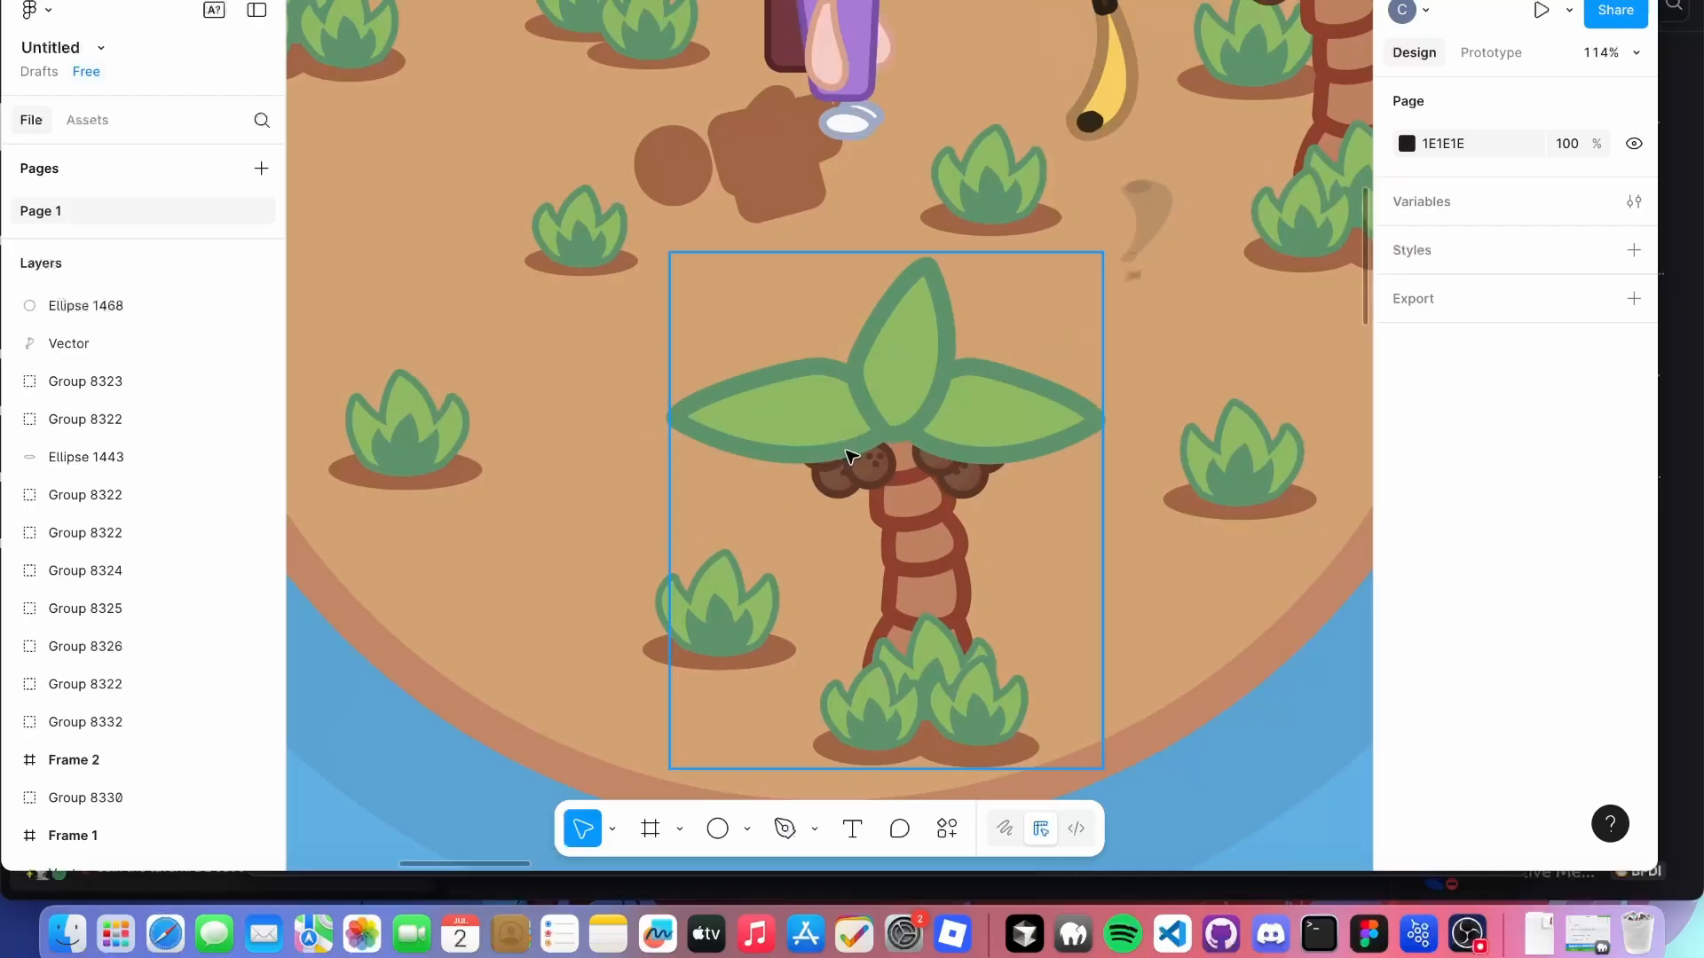
scroll(868, 565, "down", 10)
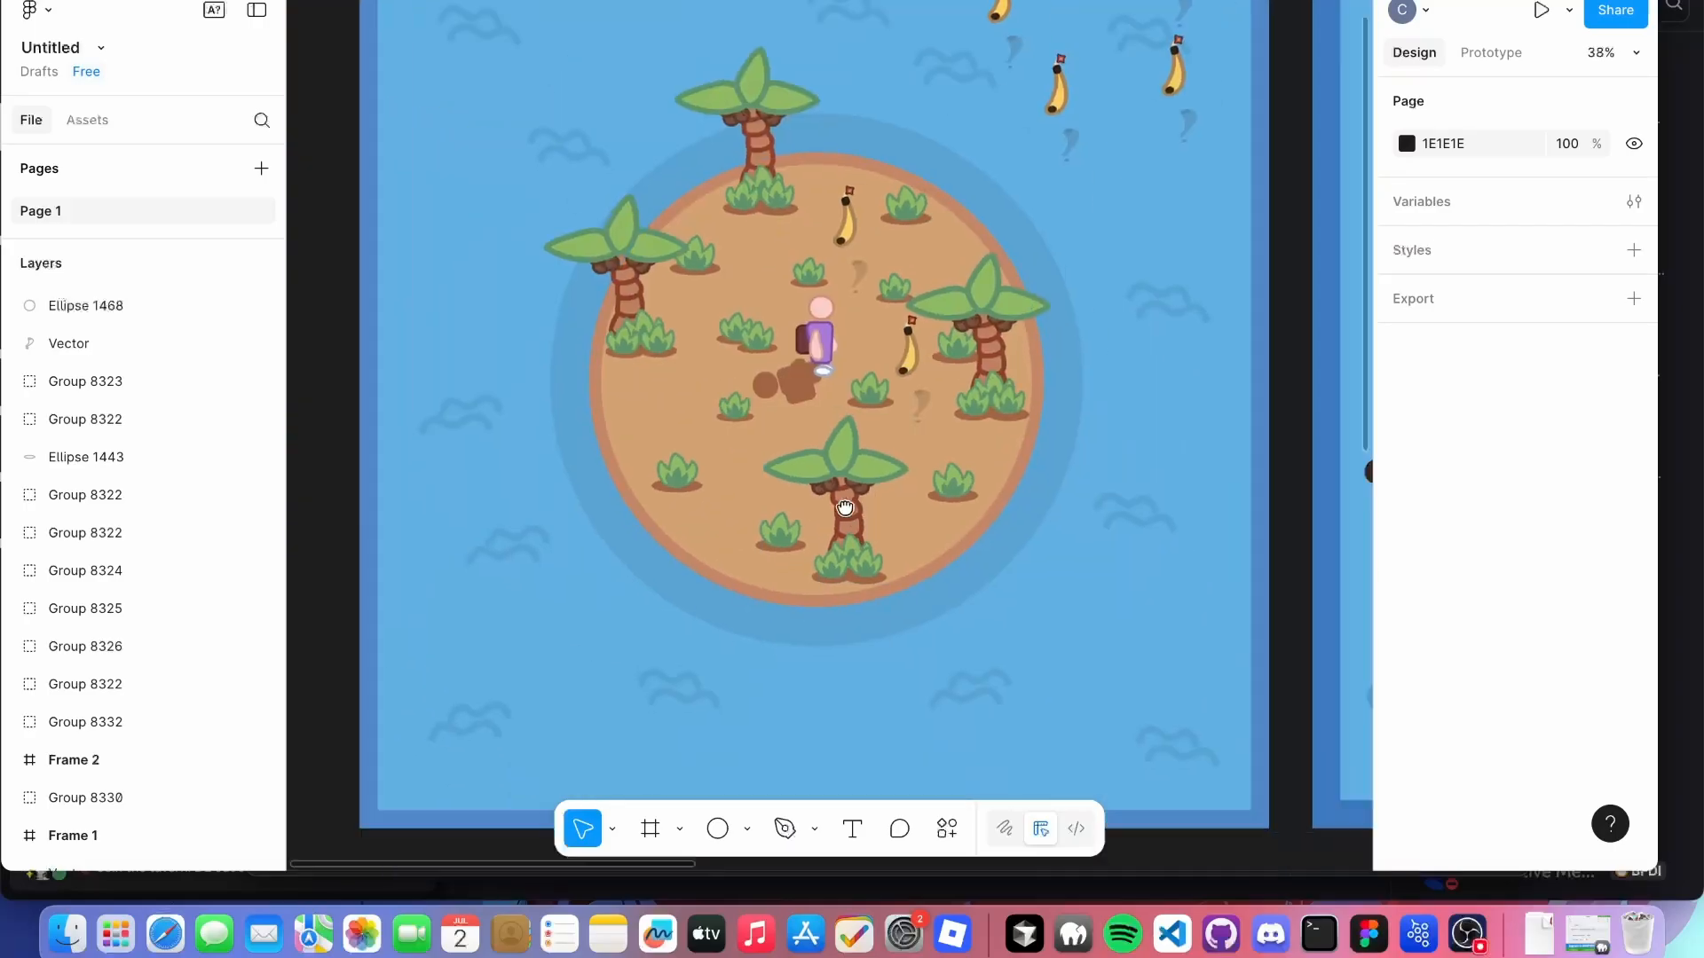
scroll(845, 507, "down", 10)
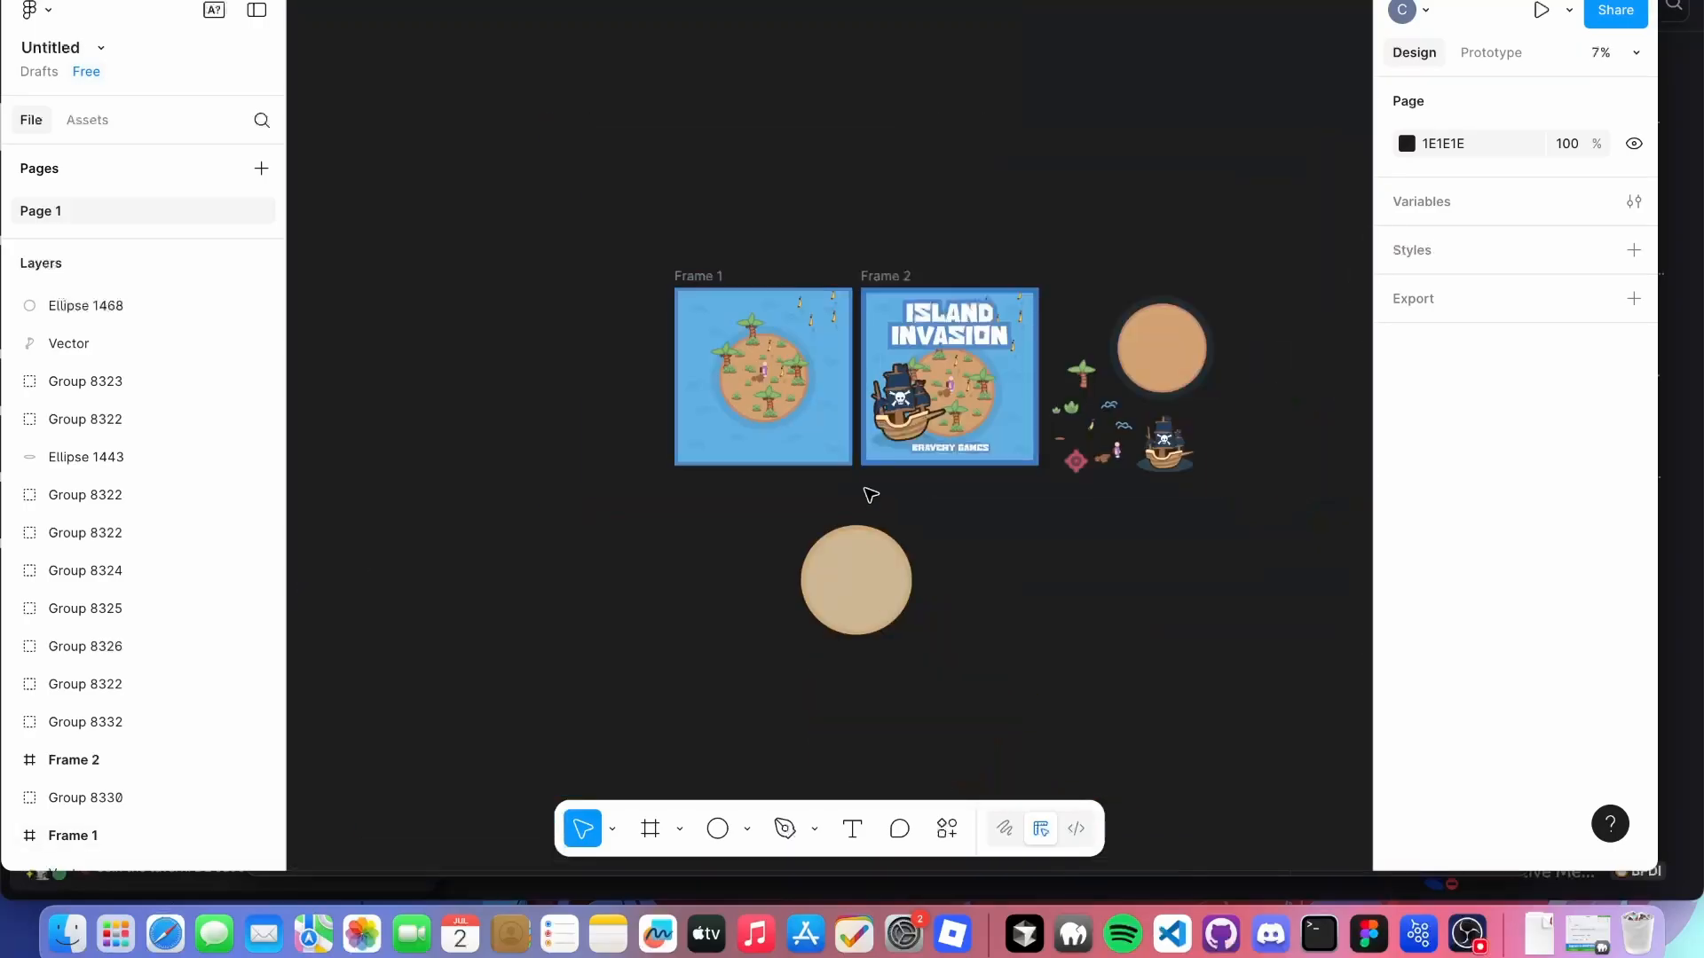
scroll(870, 497, "up", 5)
left_click_drag(901, 502, 605, 339)
left_click_drag(668, 397, 811, 466)
scroll(572, 233, "up", 10)
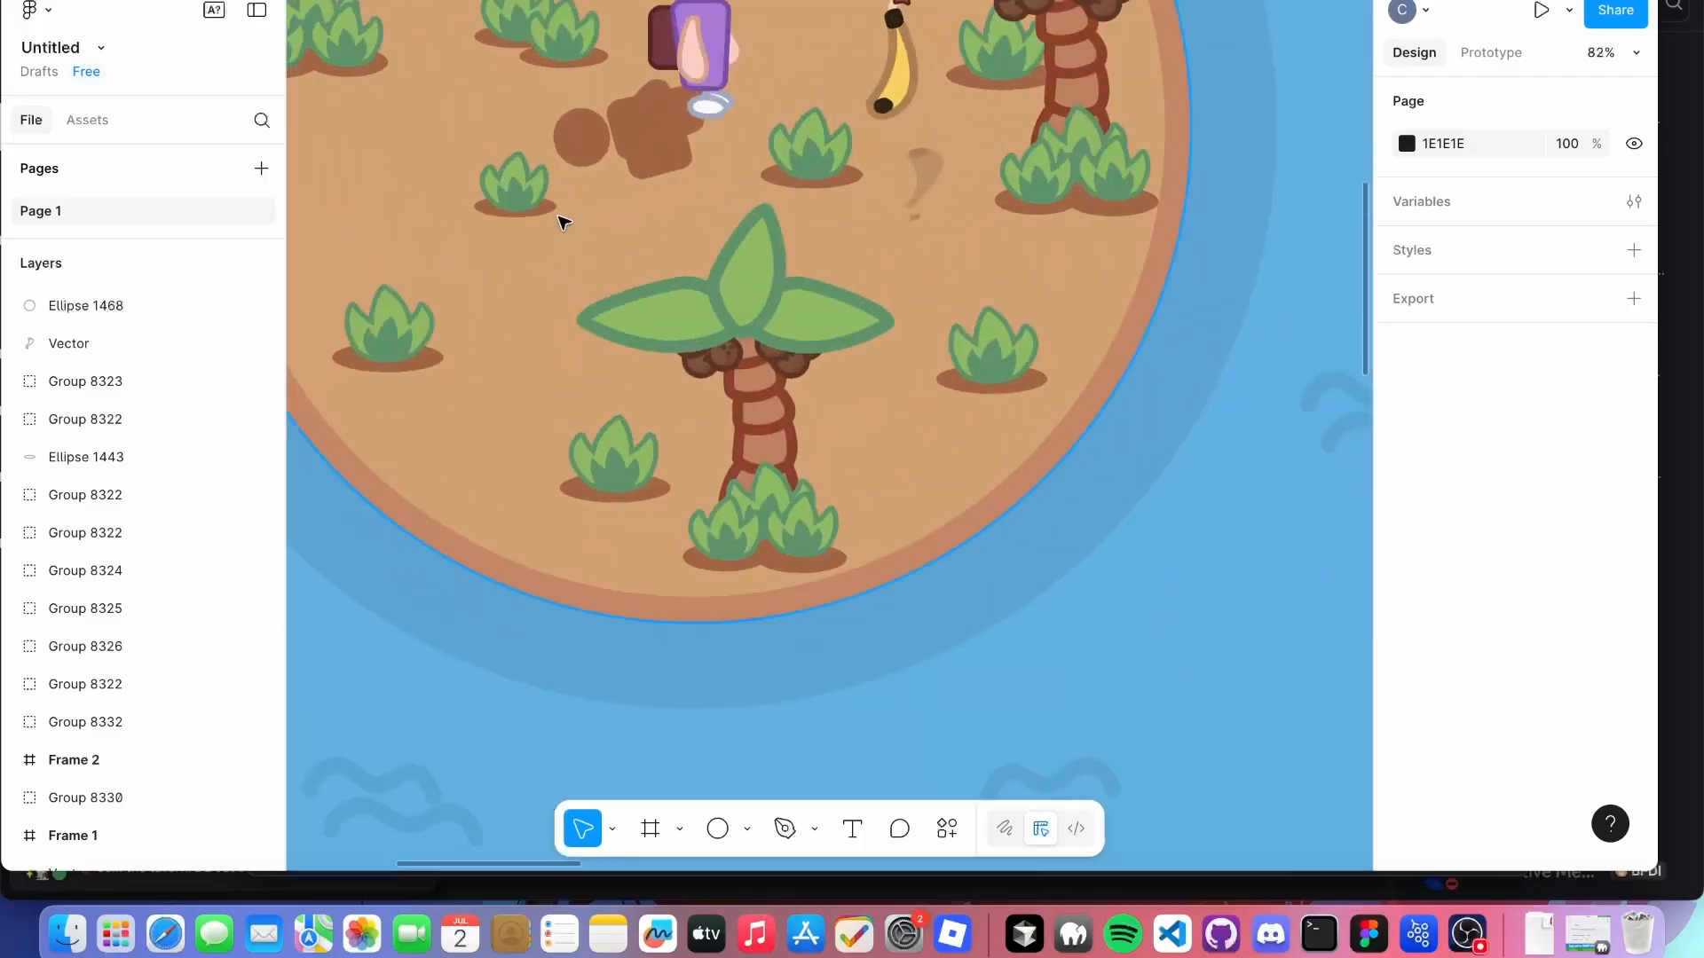
scroll(753, 501, "down", 15)
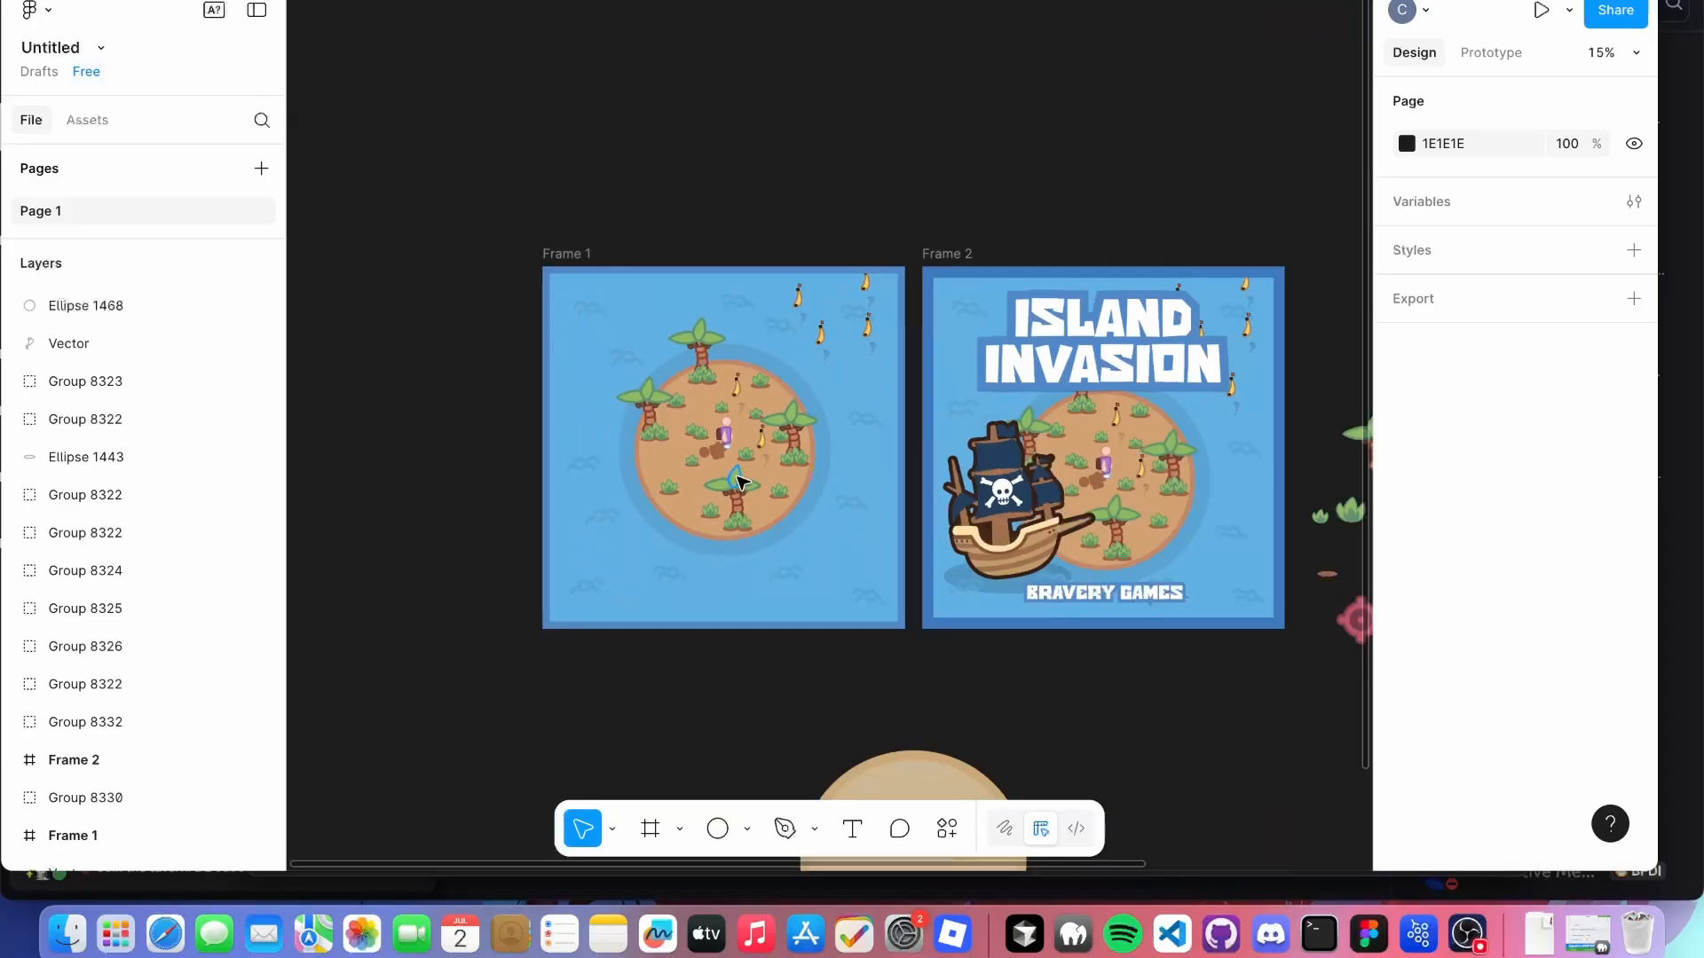
left_click_drag(756, 514, 596, 162)
scroll(715, 277, "up", 2)
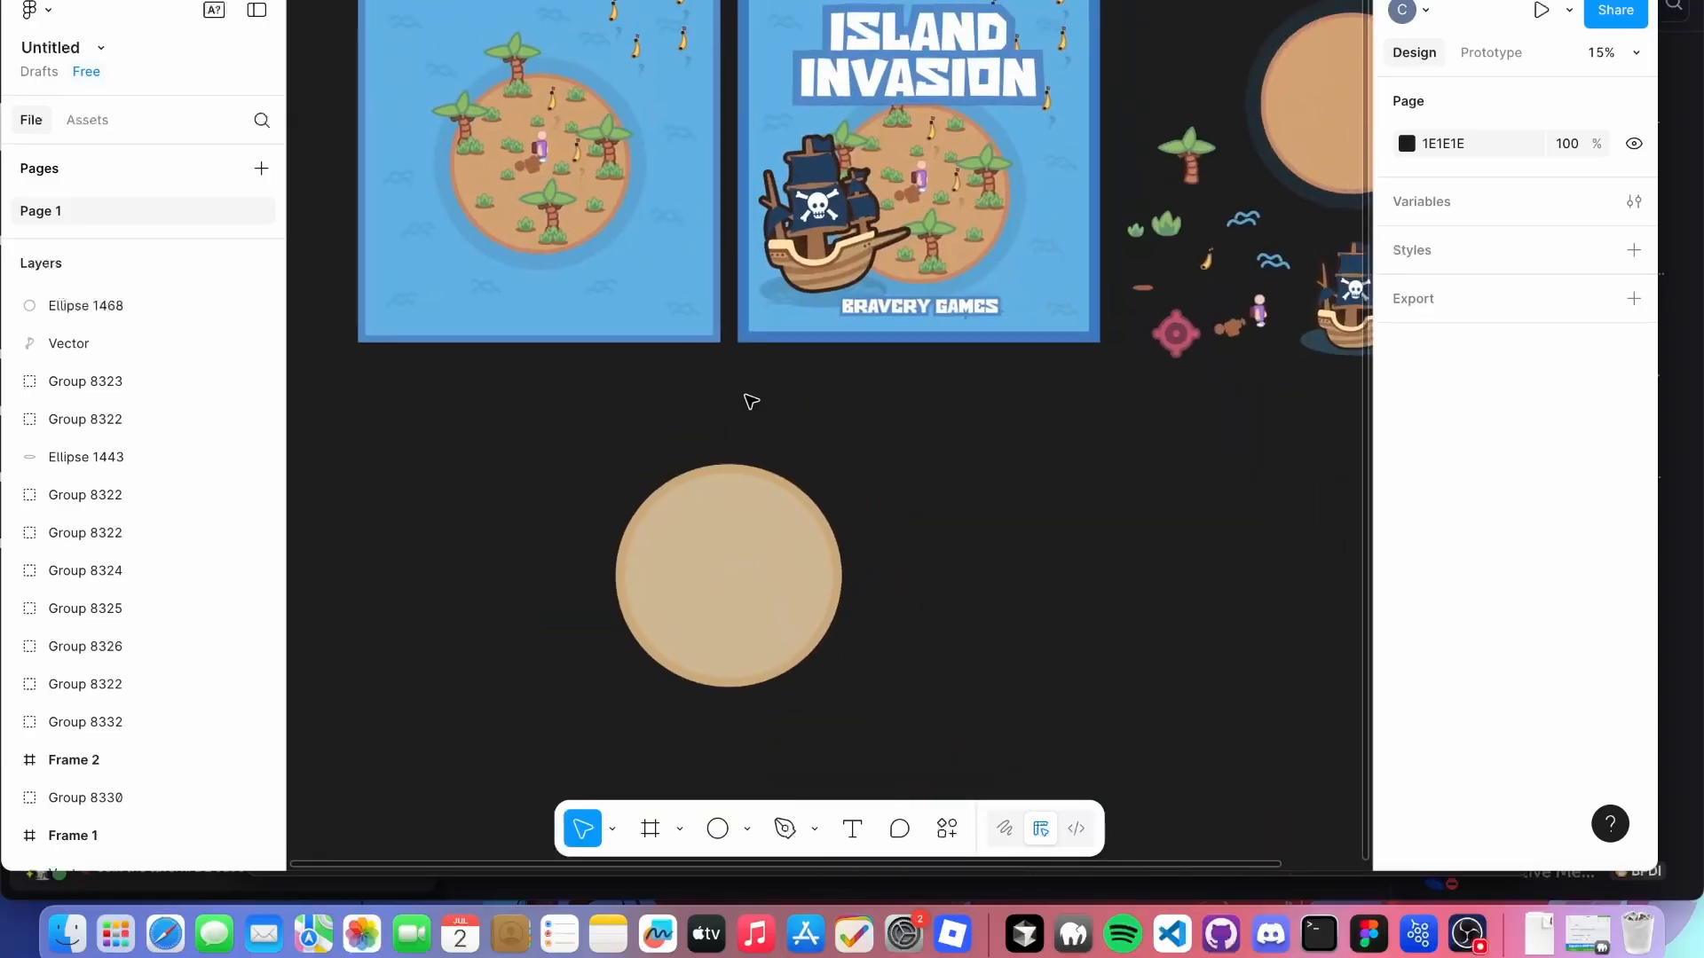
scroll(963, 590, "down", 2)
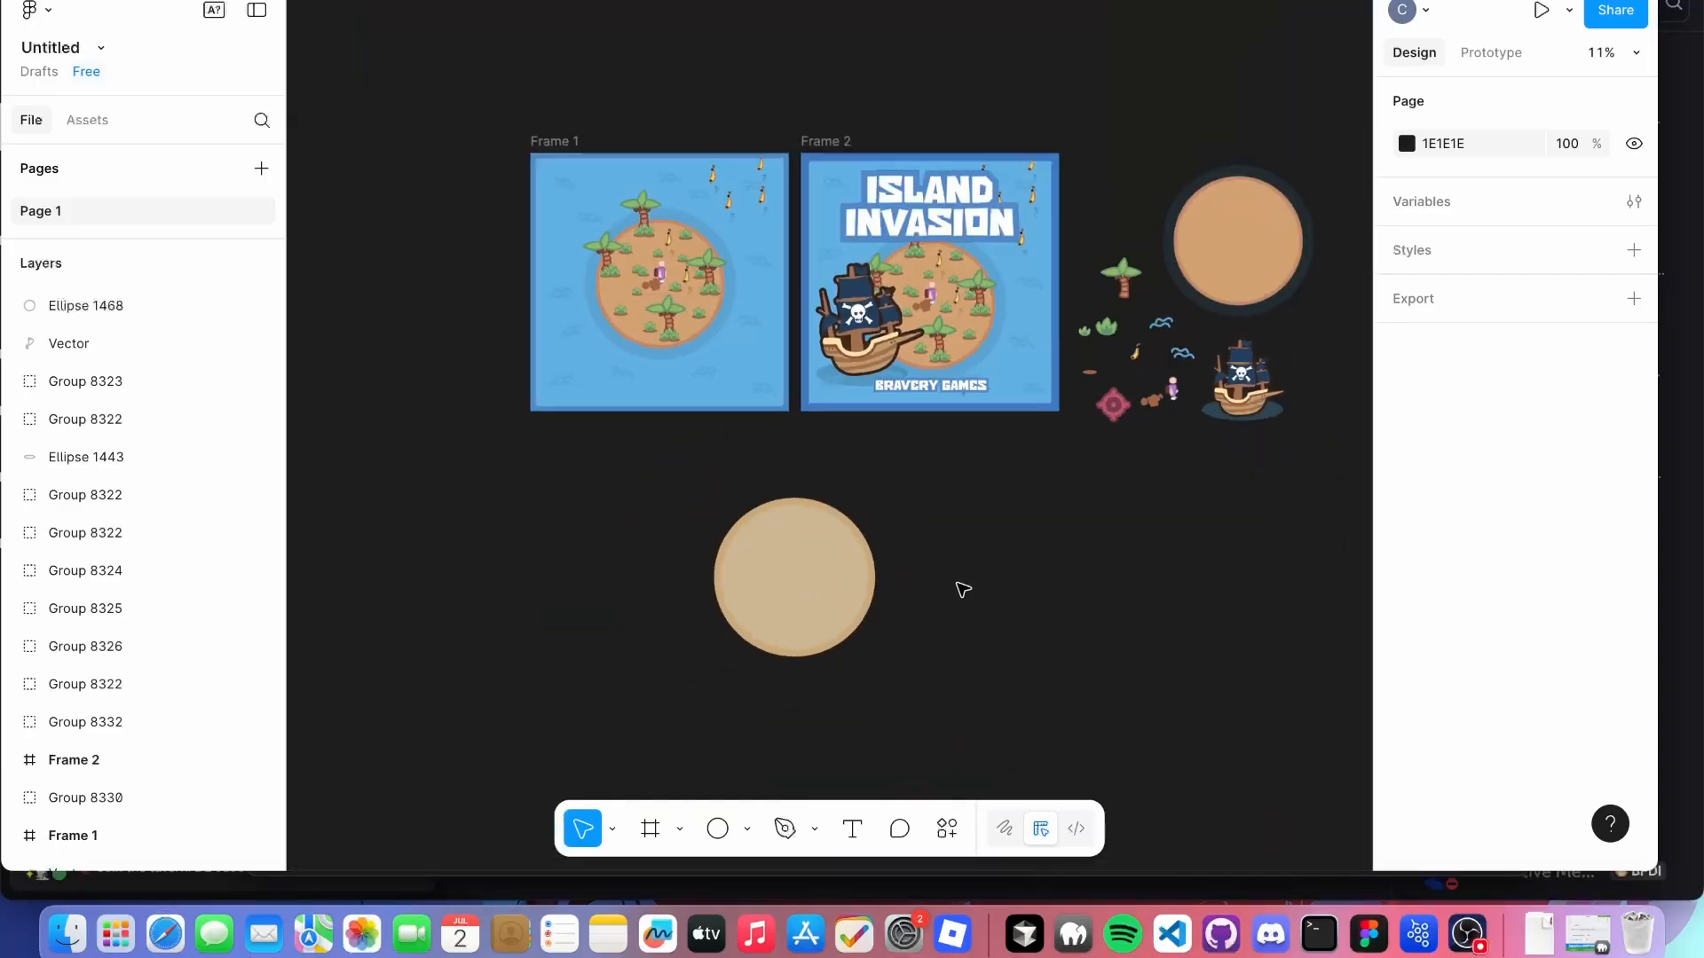
Inspect the segmented trunk and base bushes of the lowest palm tree on Frame 1's island up close.
scroll(667, 329, "up", 10)
scroll(1053, 593, "down", 3)
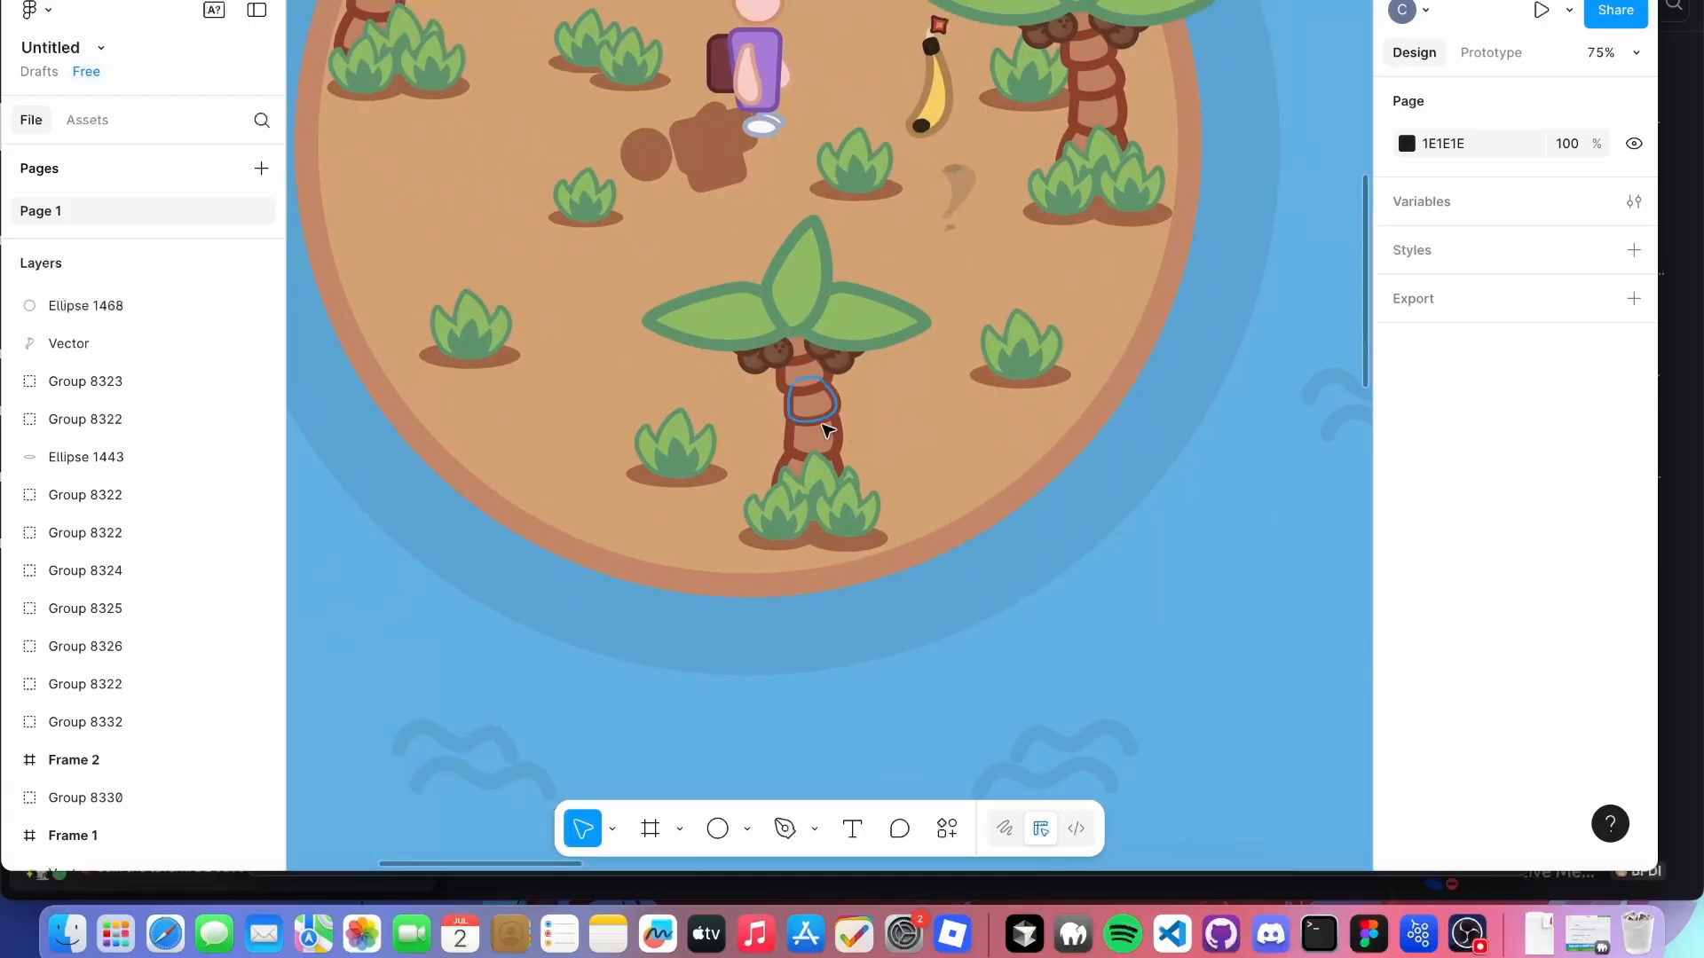
scroll(833, 499, "up", 3)
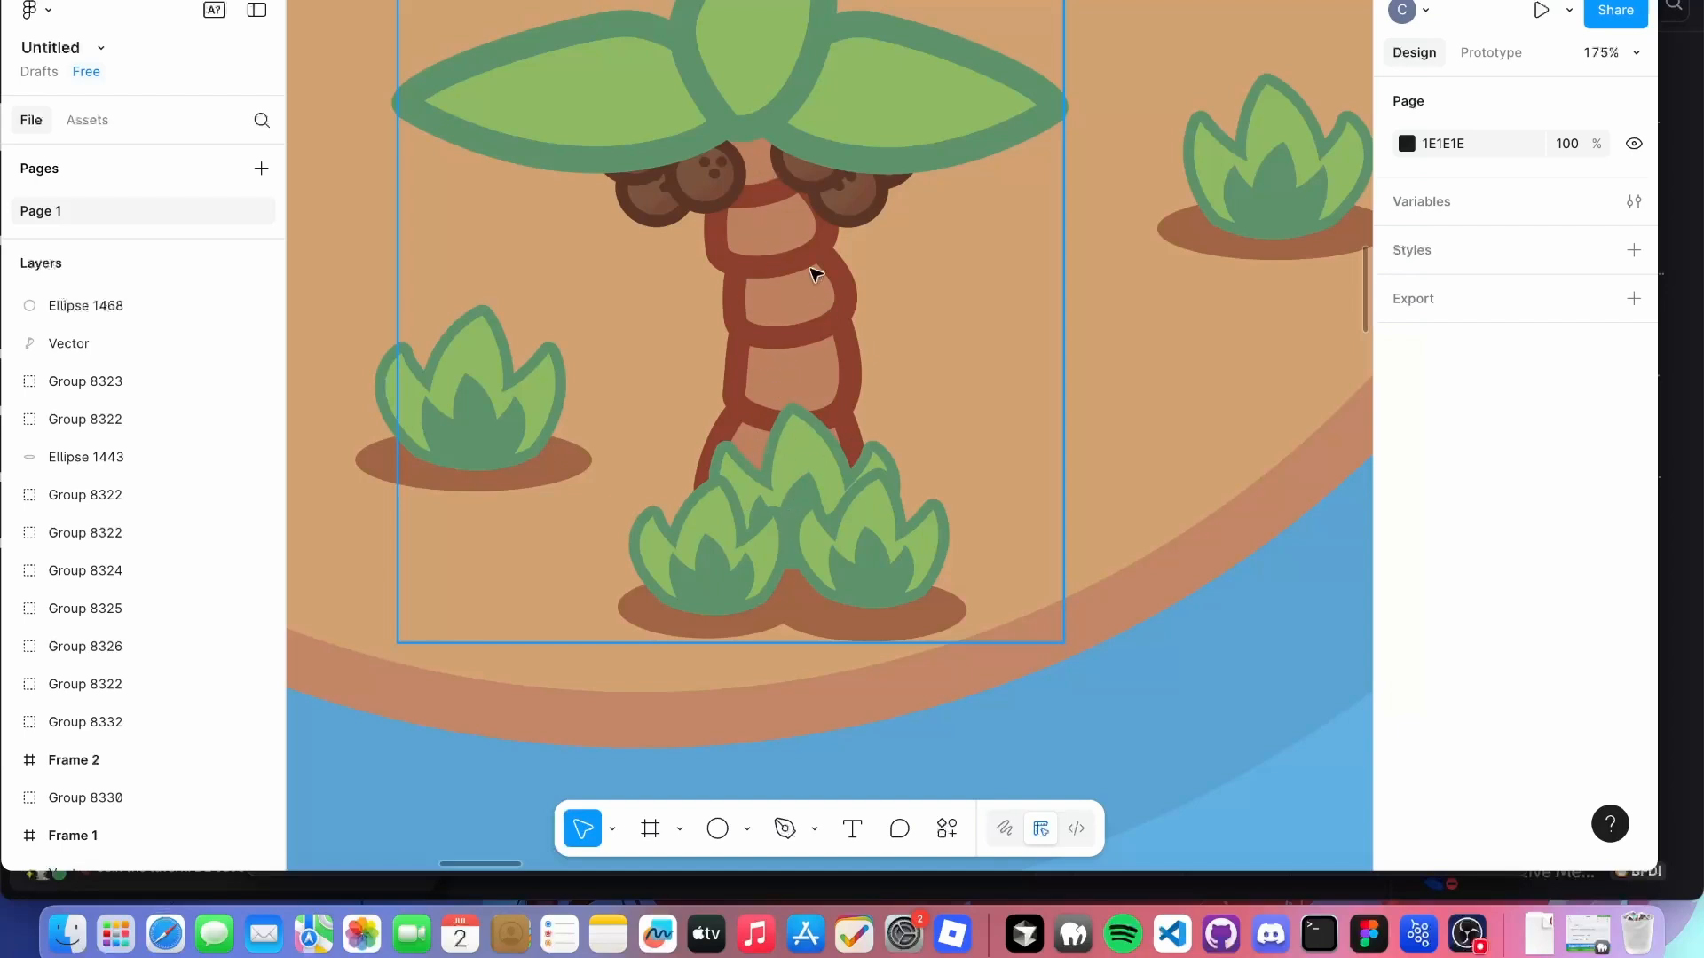
scroll(830, 378, "down", 2)
scroll(844, 418, "down", 10)
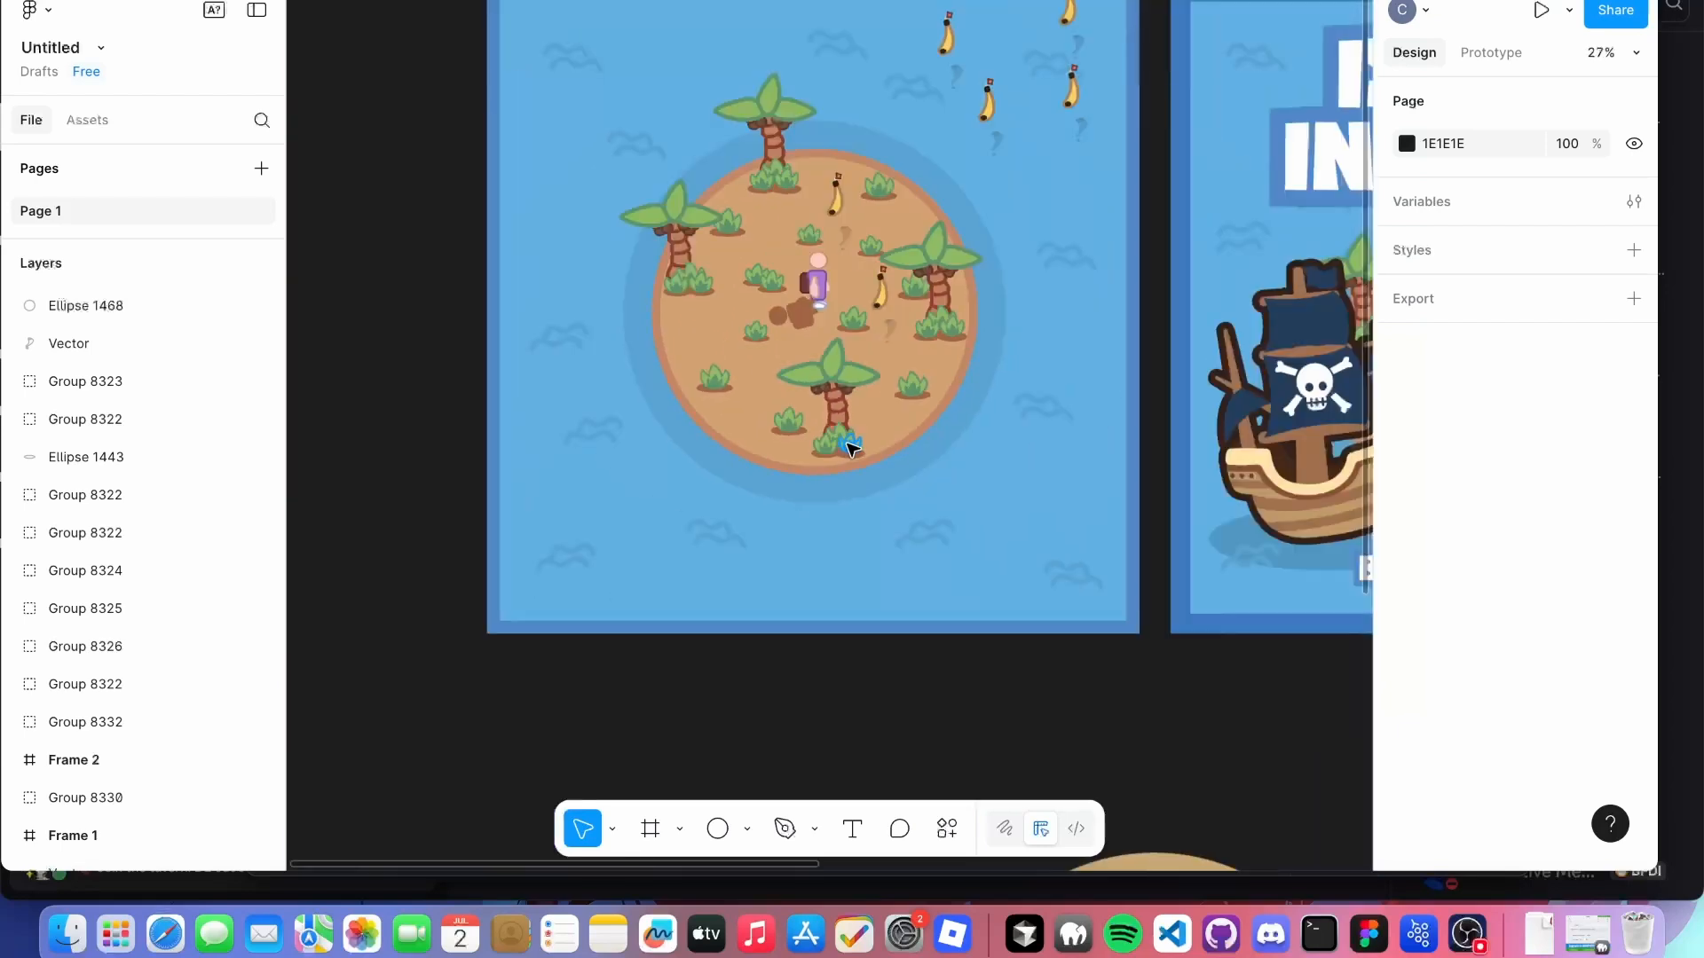
scroll(988, 477, "down", 5)
scroll(882, 467, "down", 3)
scroll(882, 468, "right", 2)
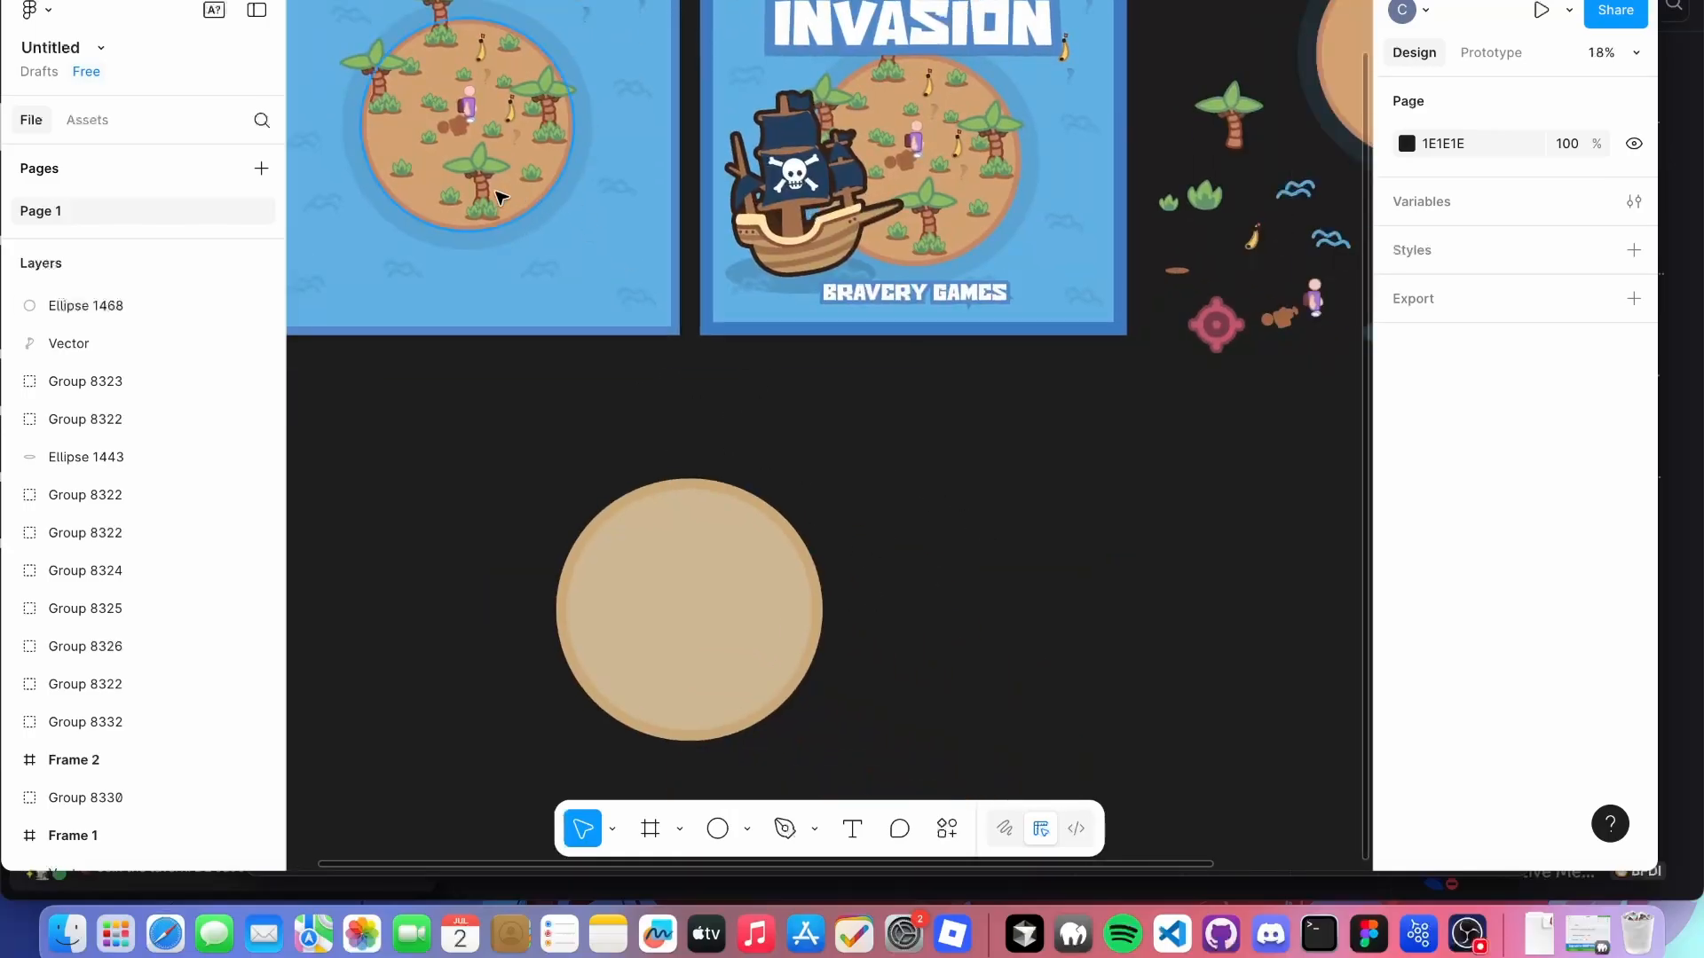
scroll(493, 190, "up", 5)
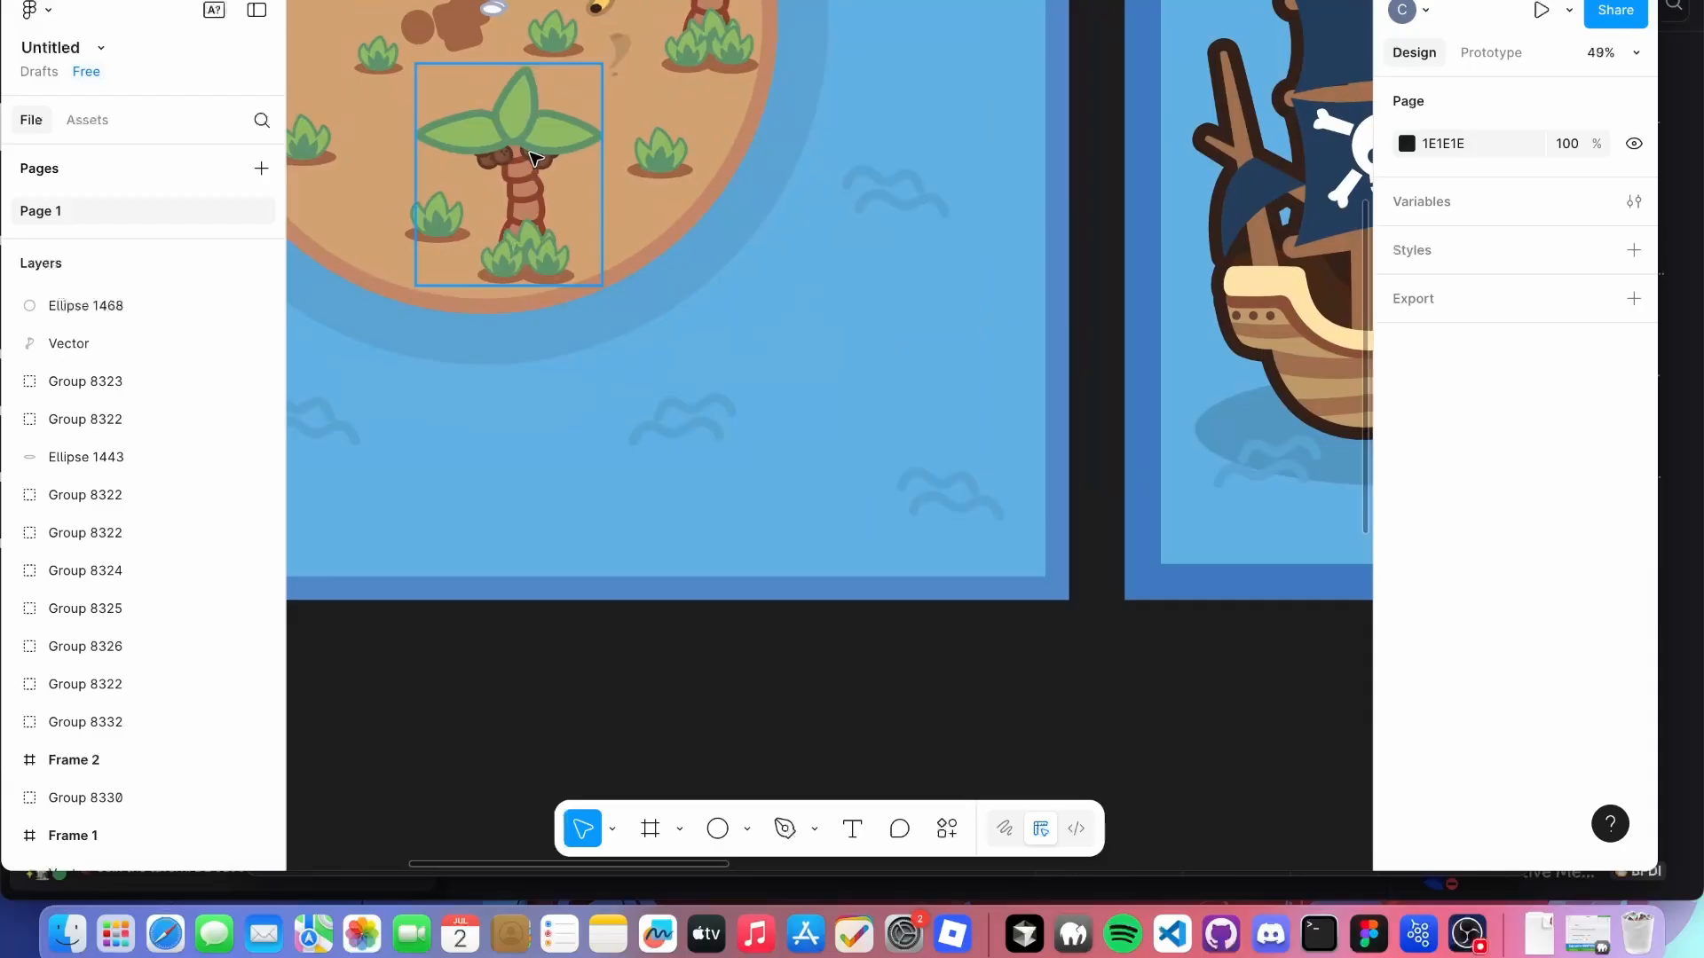
scroll(639, 290, "down", 2)
scroll(581, 245, "up", 5)
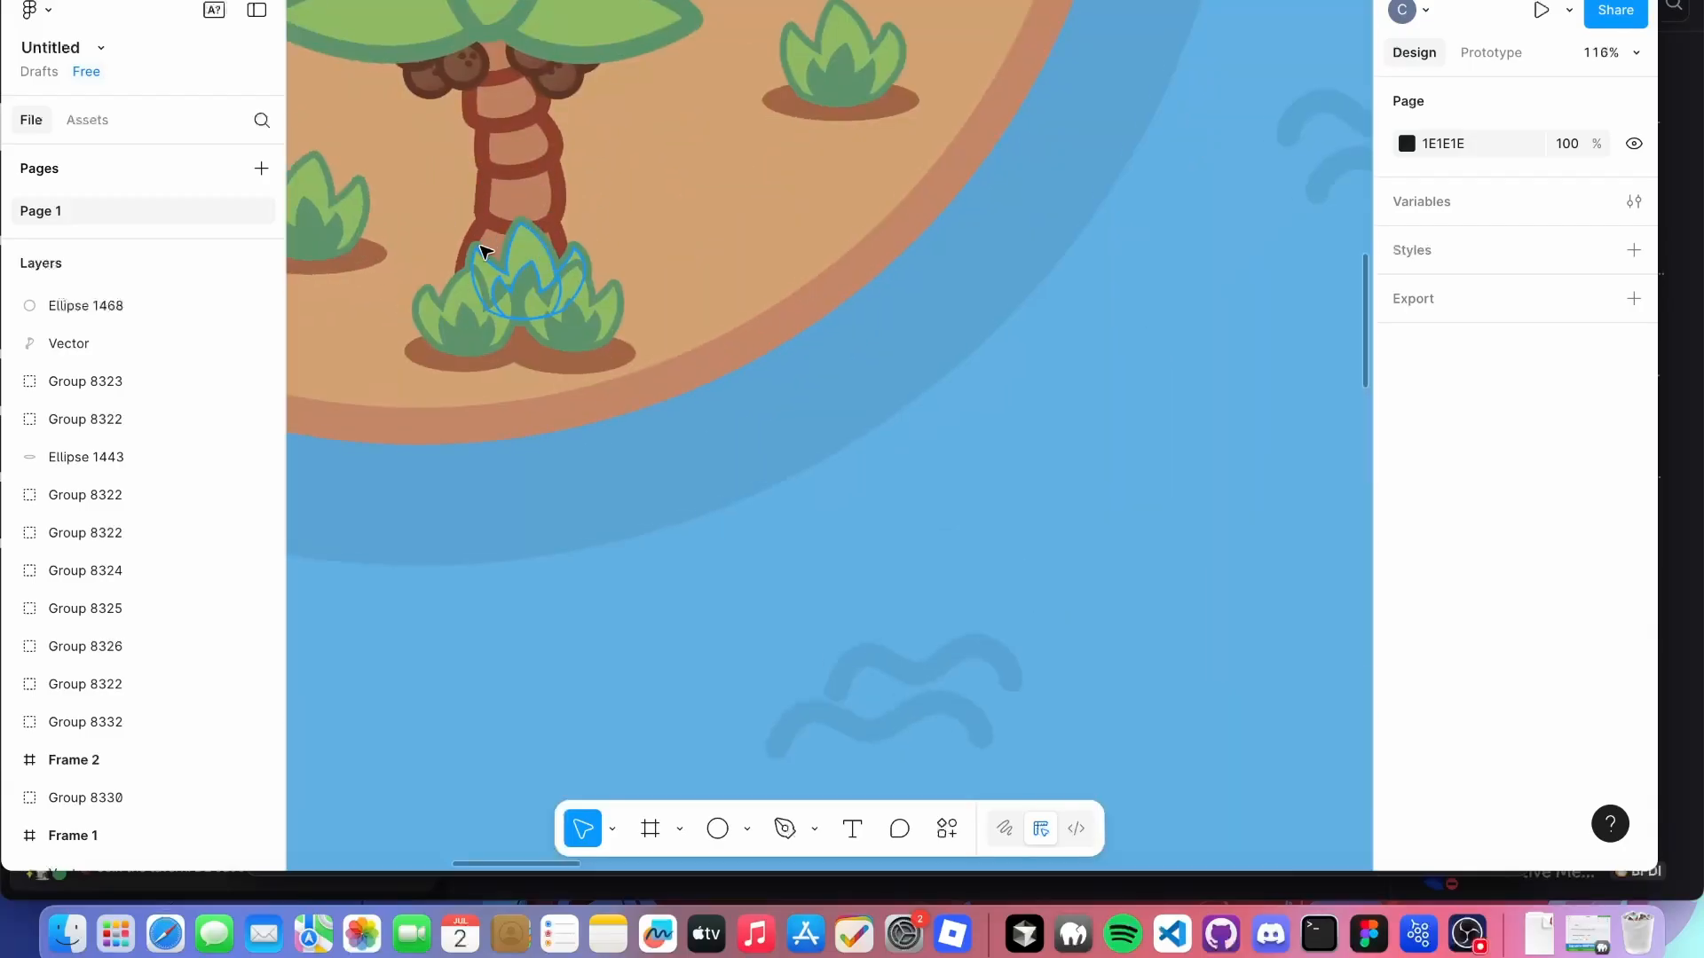
scroll(551, 266, "down", 10)
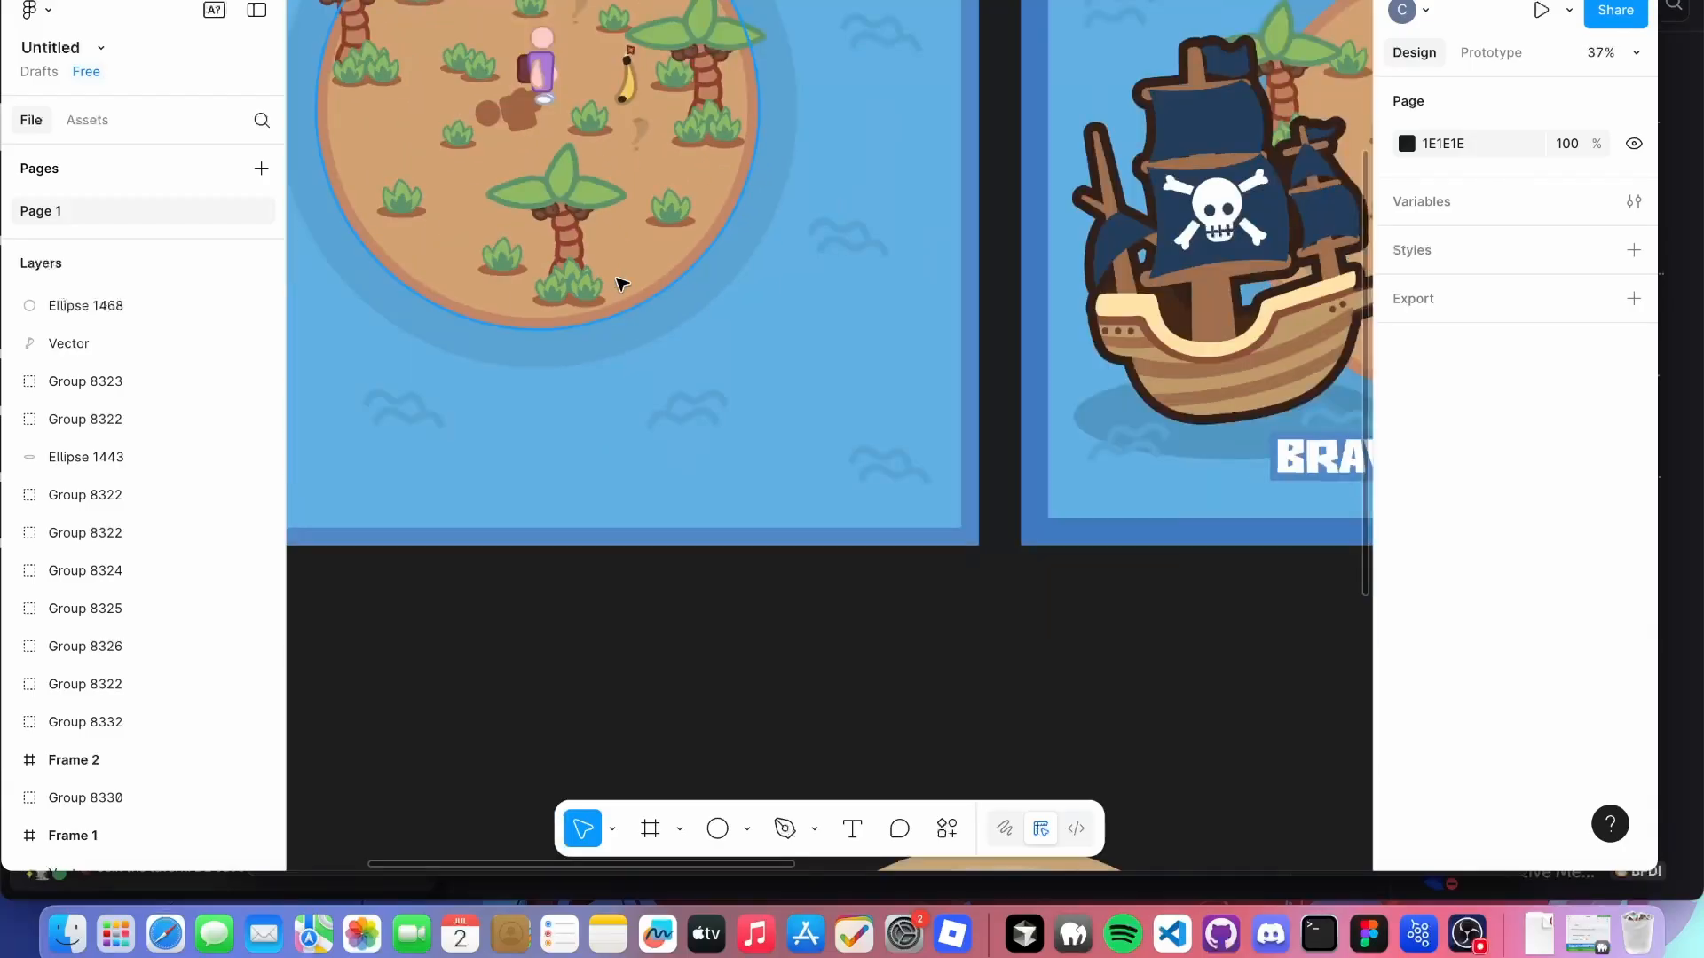
Draw a closed trapezoid trunk segment with a curved base, about 230 × 149, inside the sand circle and swap its black stroke to a fill.
scroll(843, 434, "down", 3)
scroll(843, 434, "right", 3)
scroll(674, 409, "up", 4)
key("p")
left_click(678, 558)
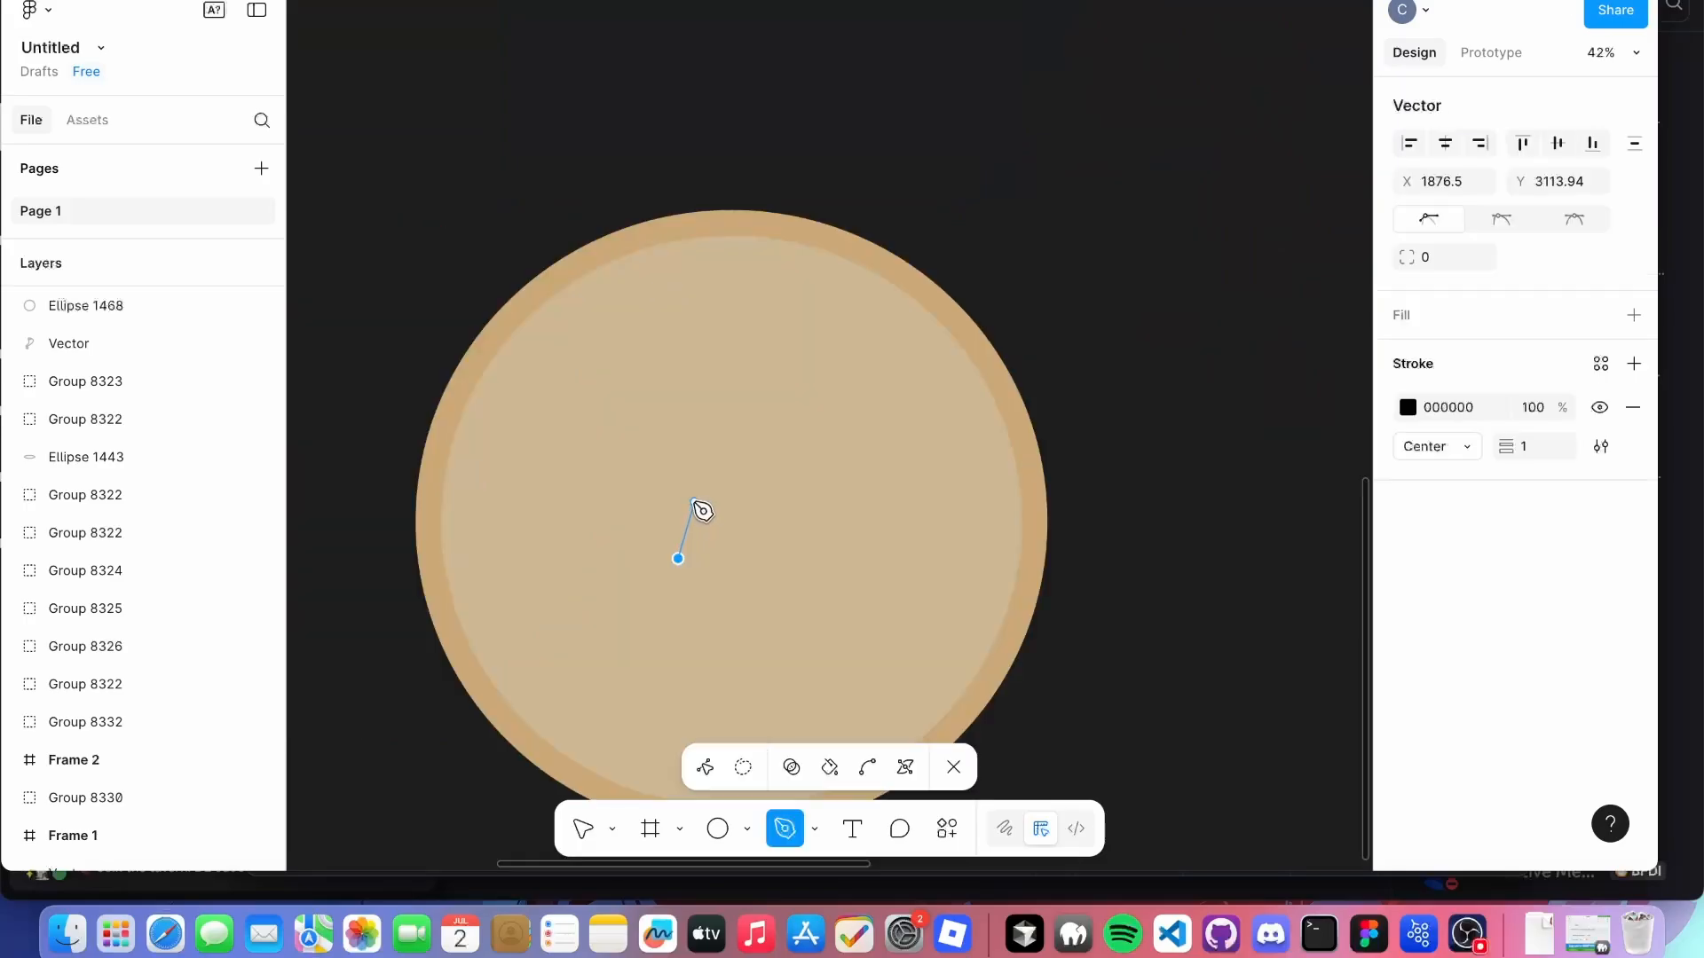
left_click(700, 502)
left_click(774, 500)
left_click(792, 559)
left_click_drag(680, 560, 678, 547)
key("Escape")
key("Escape")
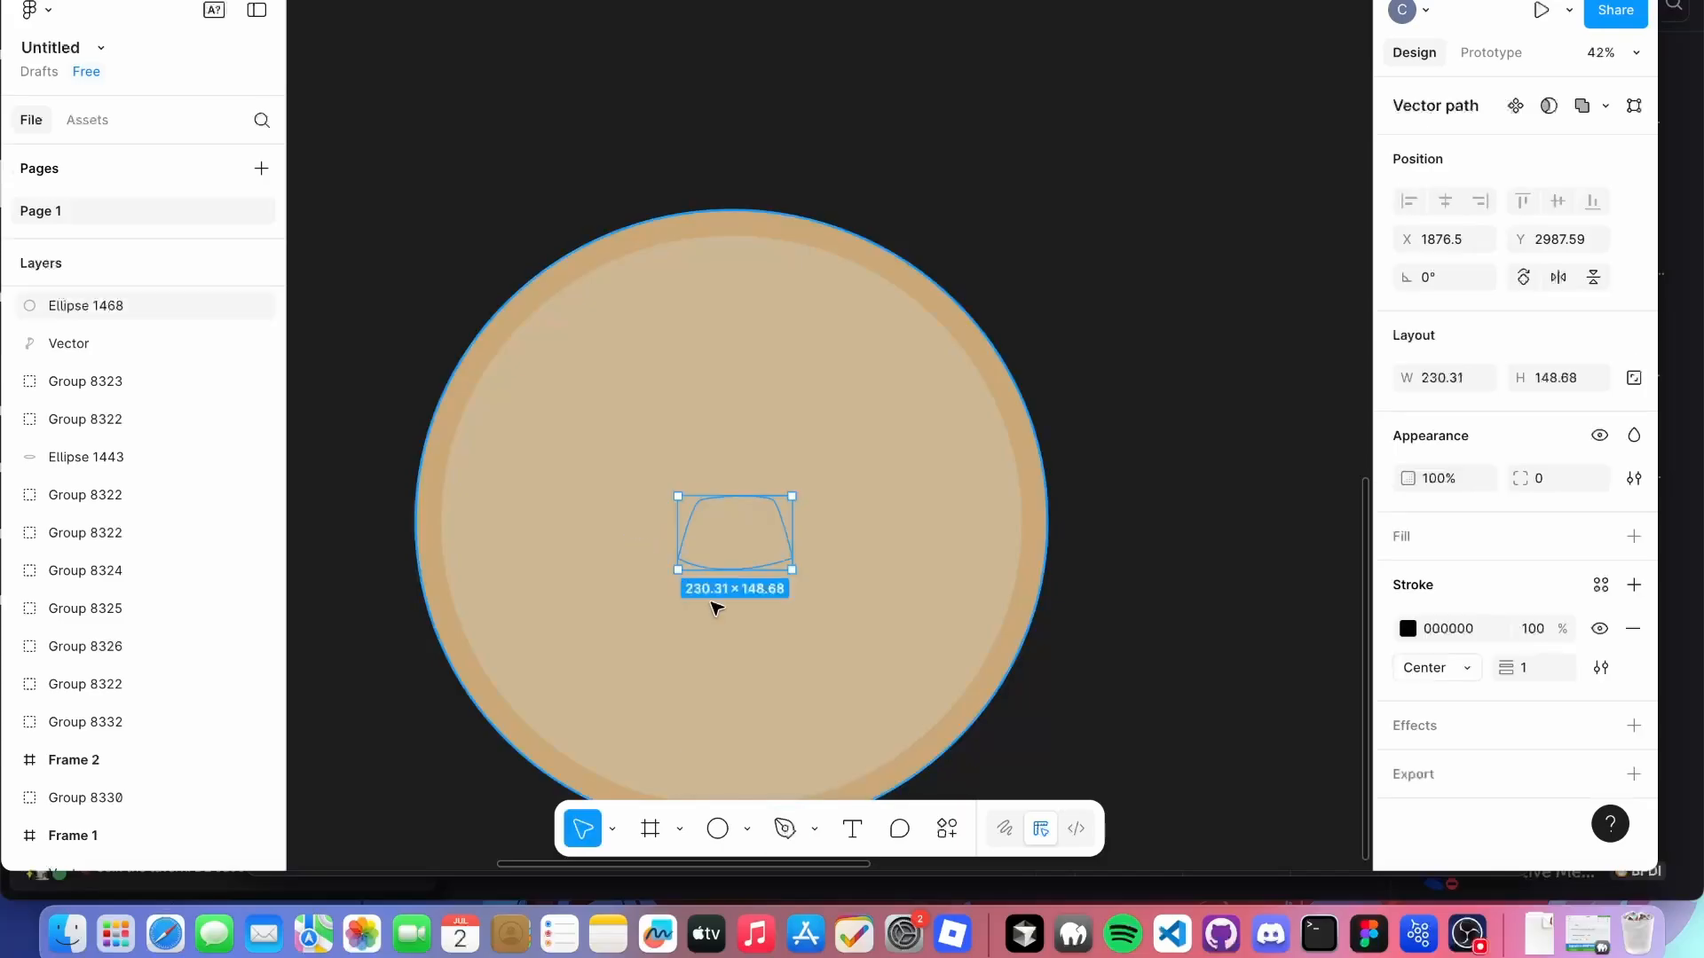
key("shift+x")
left_click(1160, 616)
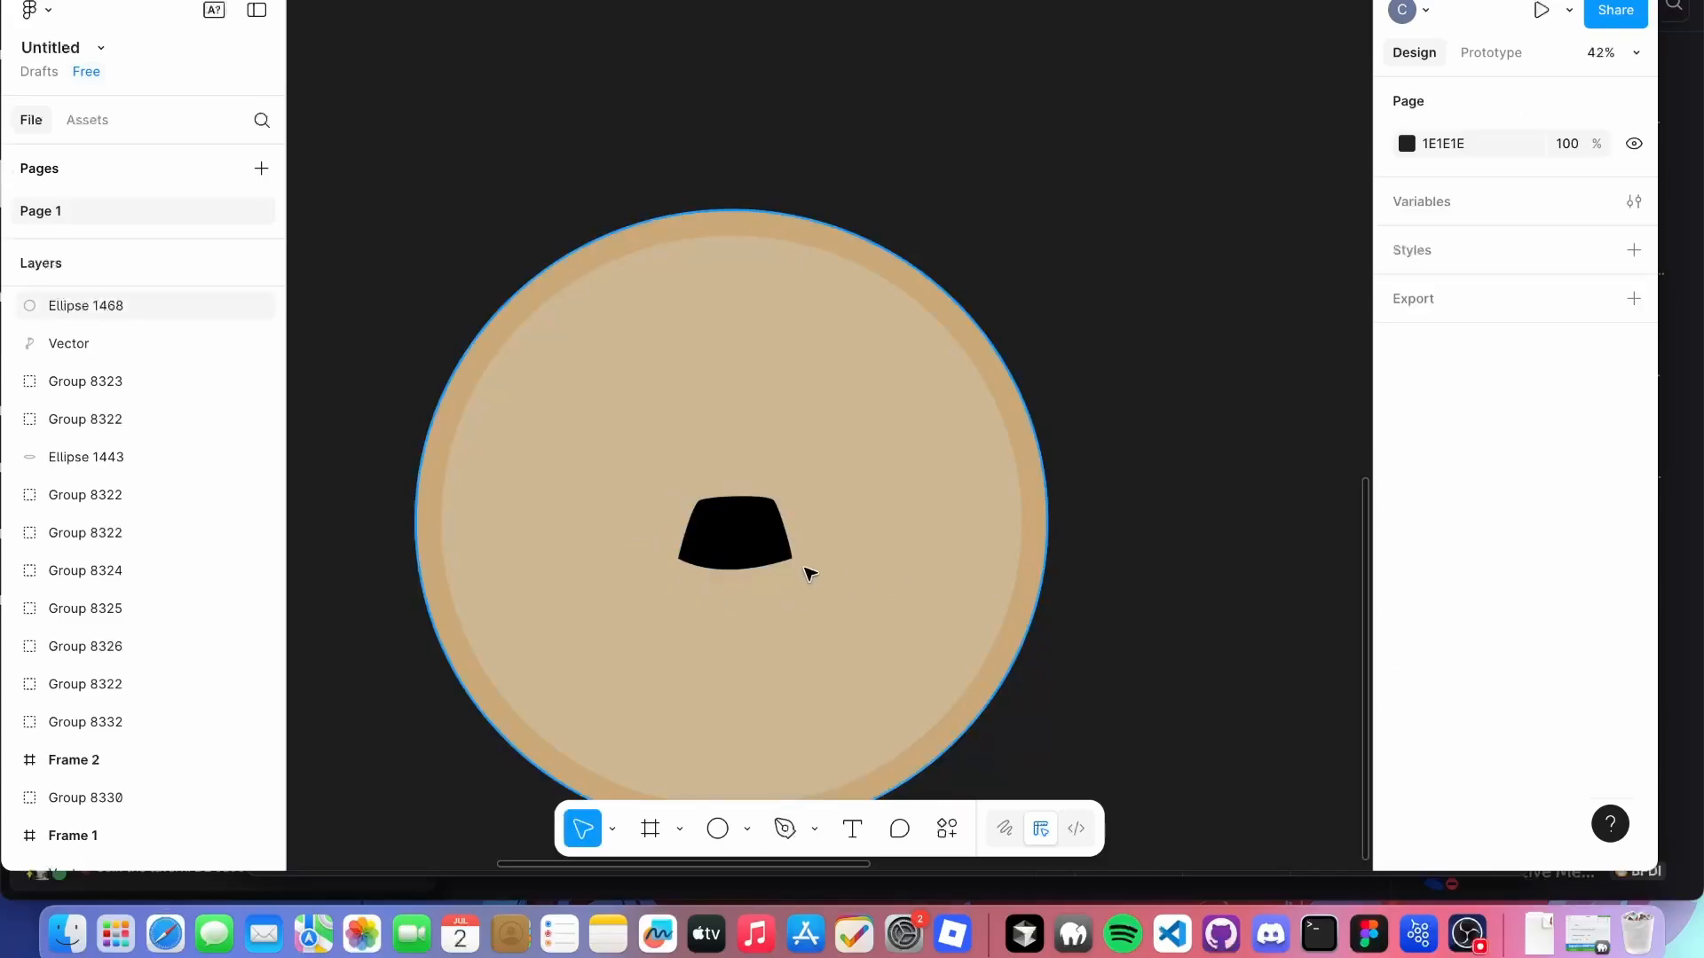
Duplicate the black trunk segment four times and stack the copies upward into a left-bending trunk, tilting the top one about 30°.
left_click(743, 517)
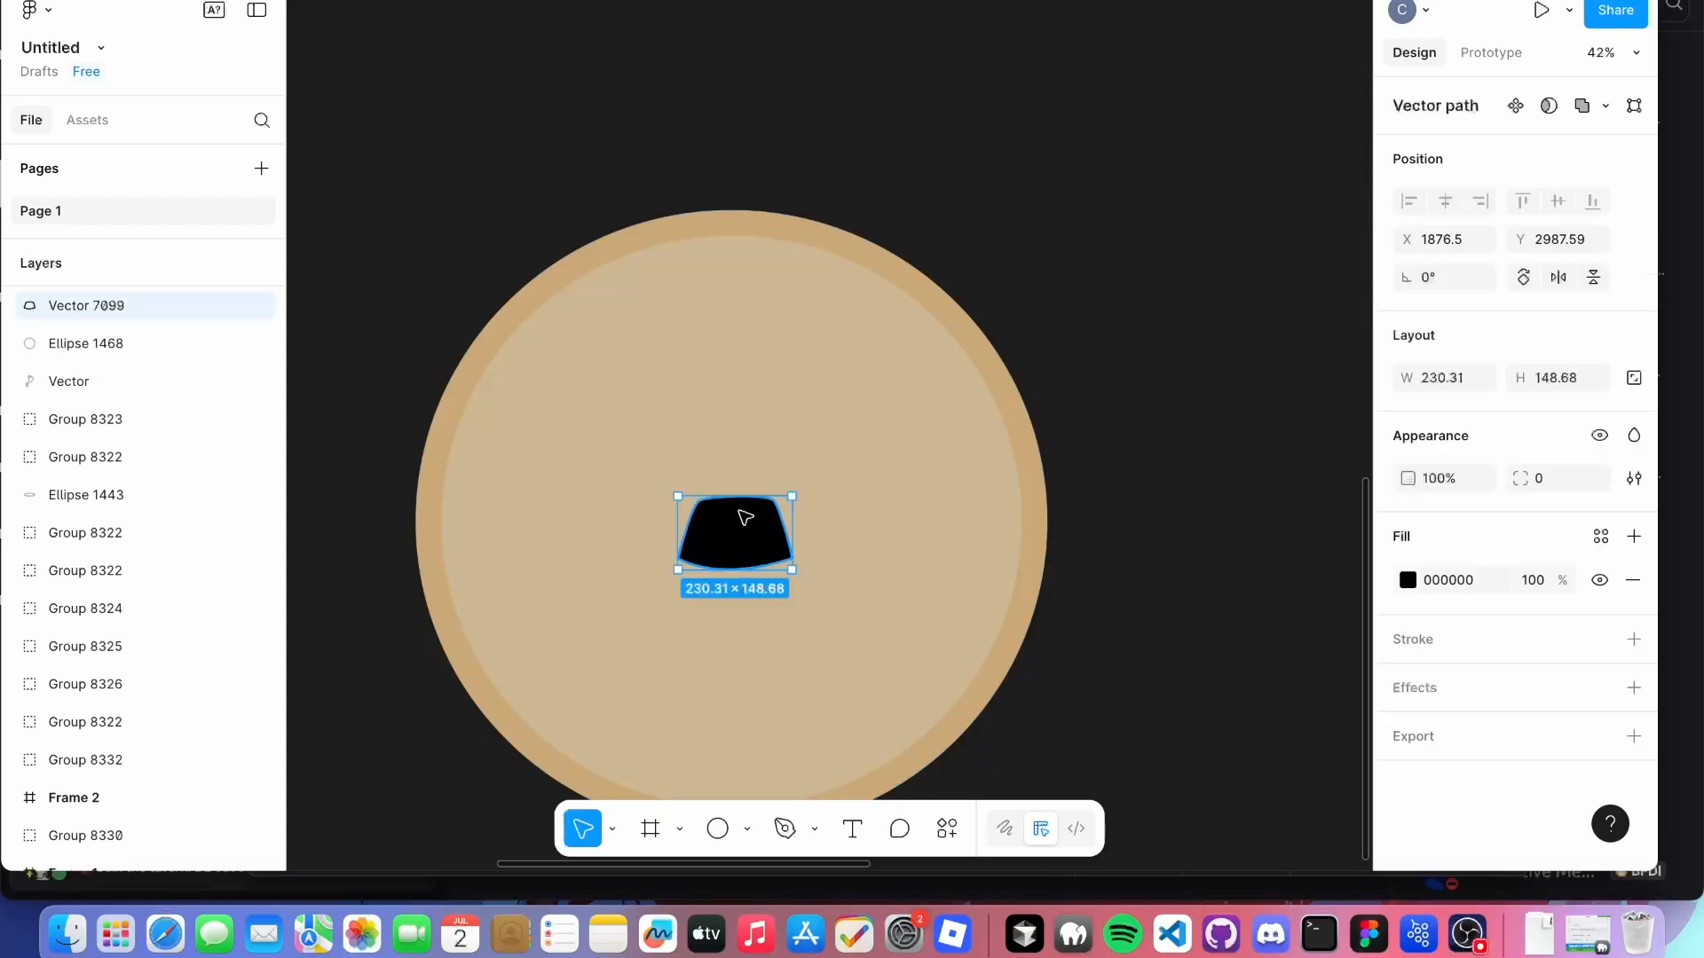
key("super+d")
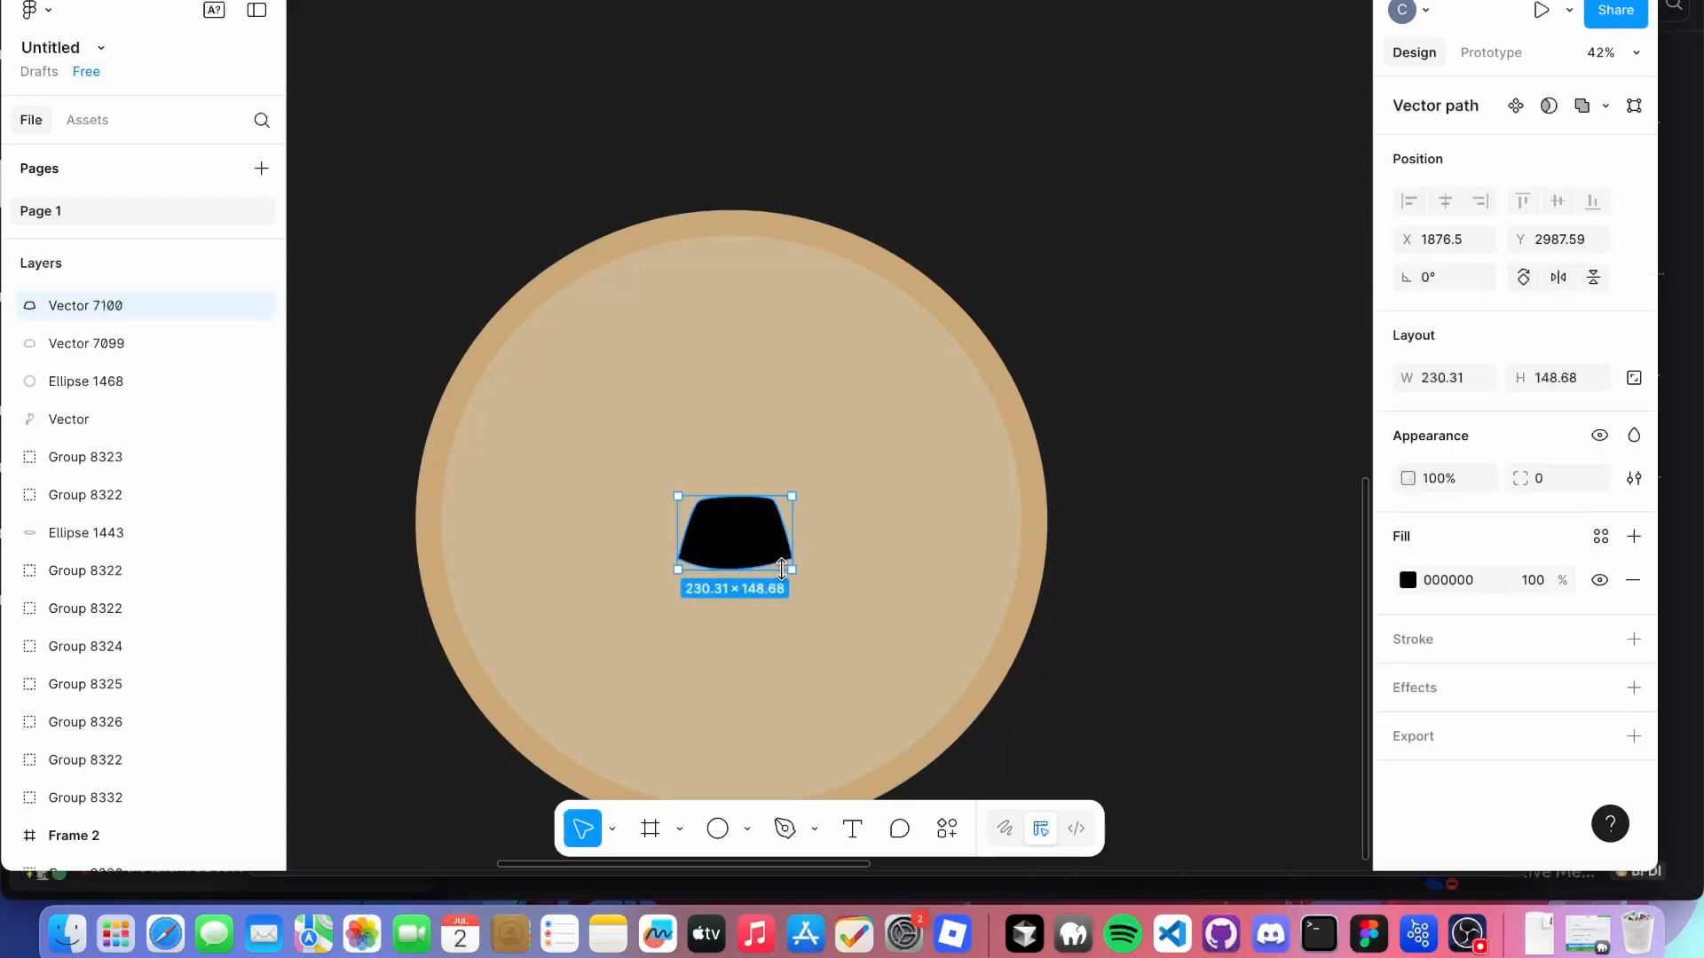
left_click_drag(775, 555, 744, 427)
key("super+d")
key("super+d")
key("super+d")
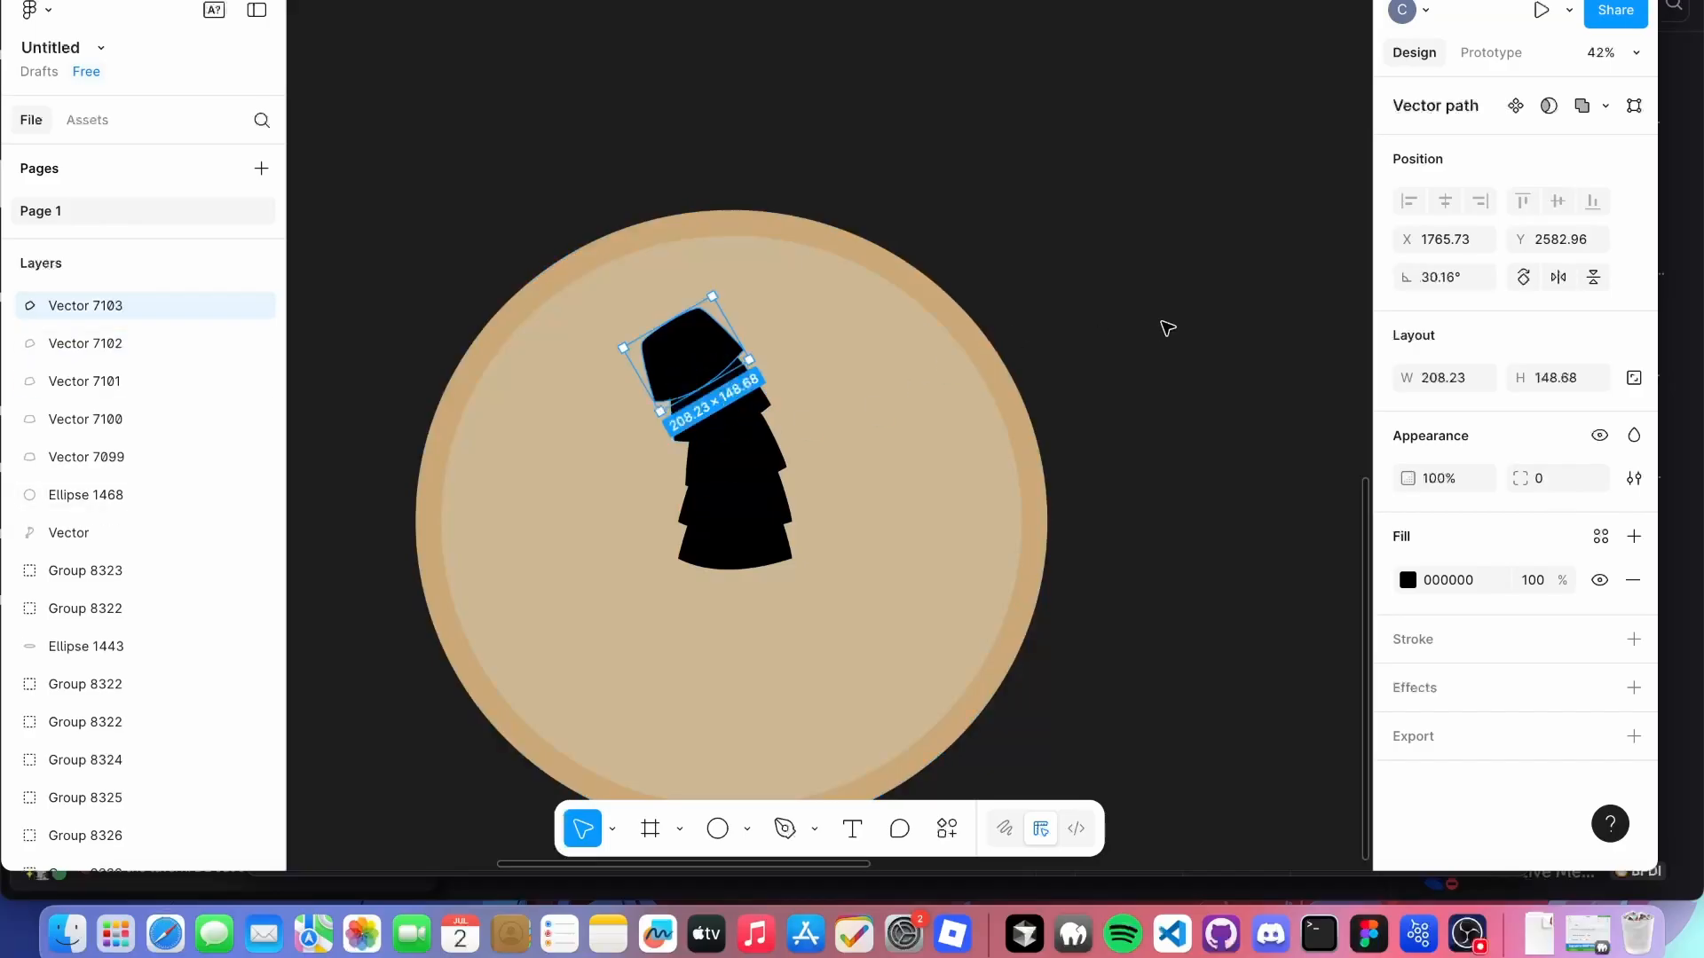
Give all five trunk segments a 907159 brown fill and a stroke of weight 17 in dark brown 4A3838.
left_click(1121, 363)
scroll(1120, 364, "up", 3)
mouse_move(1032, 315)
left_mouse_down()
mouse_move(1008, 372)
mouse_move(1021, 120)
left_mouse_up()
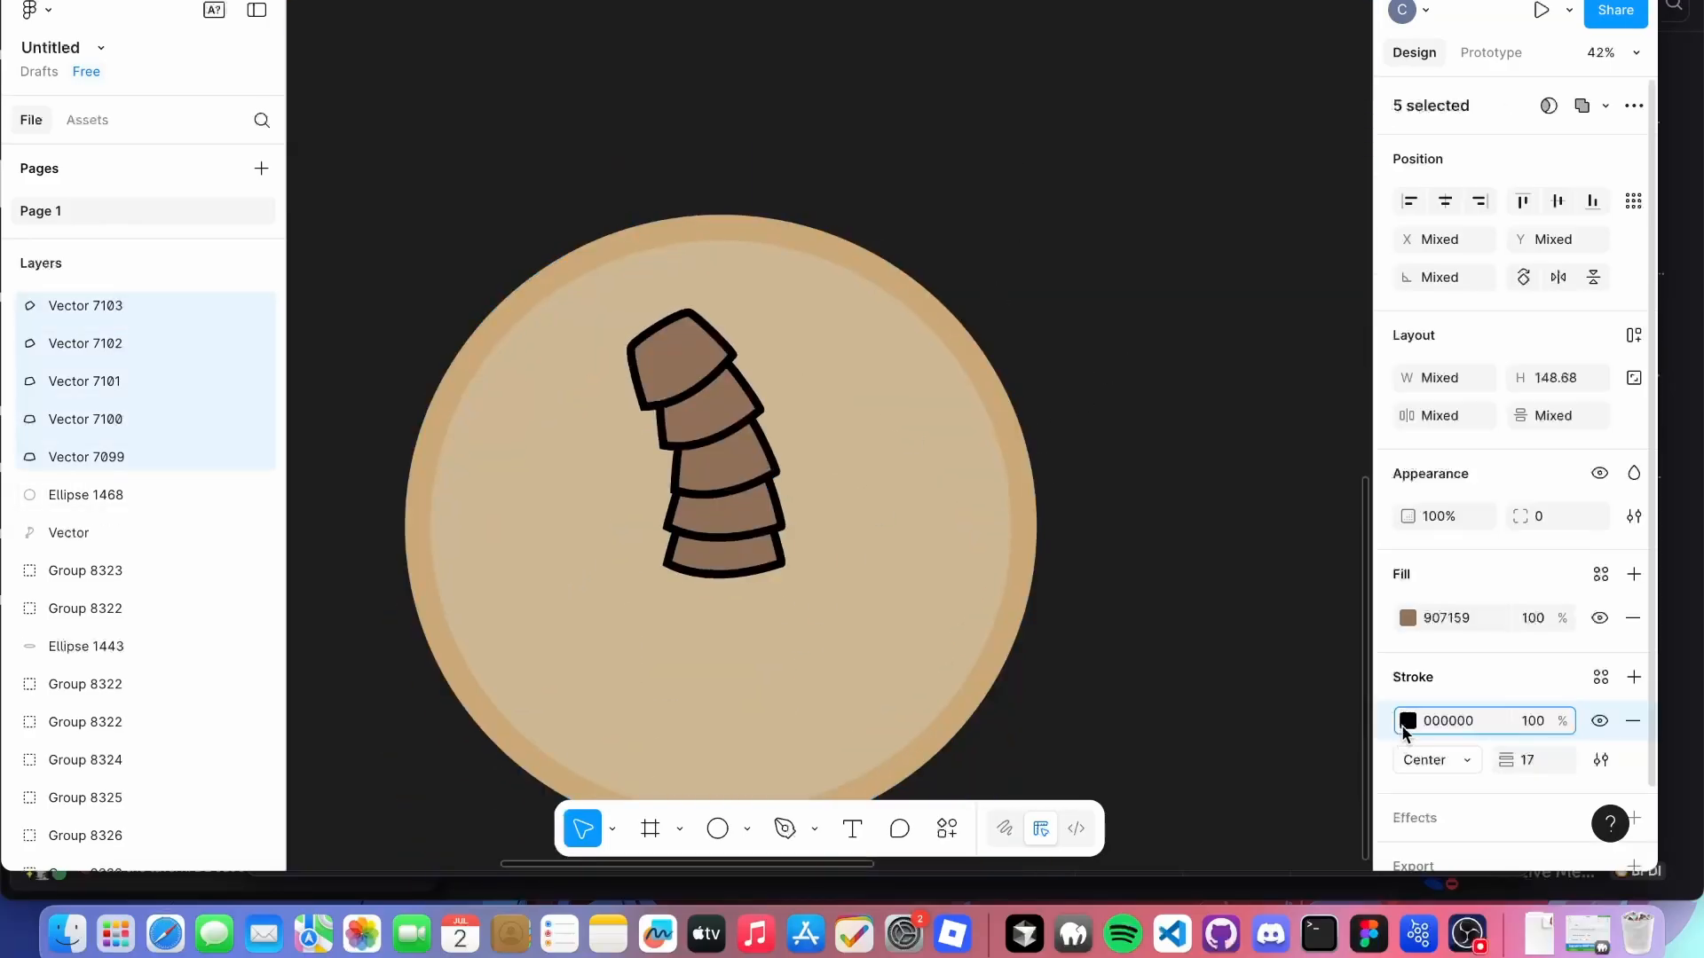
left_click(1407, 722)
left_click_drag(1166, 513, 1168, 495)
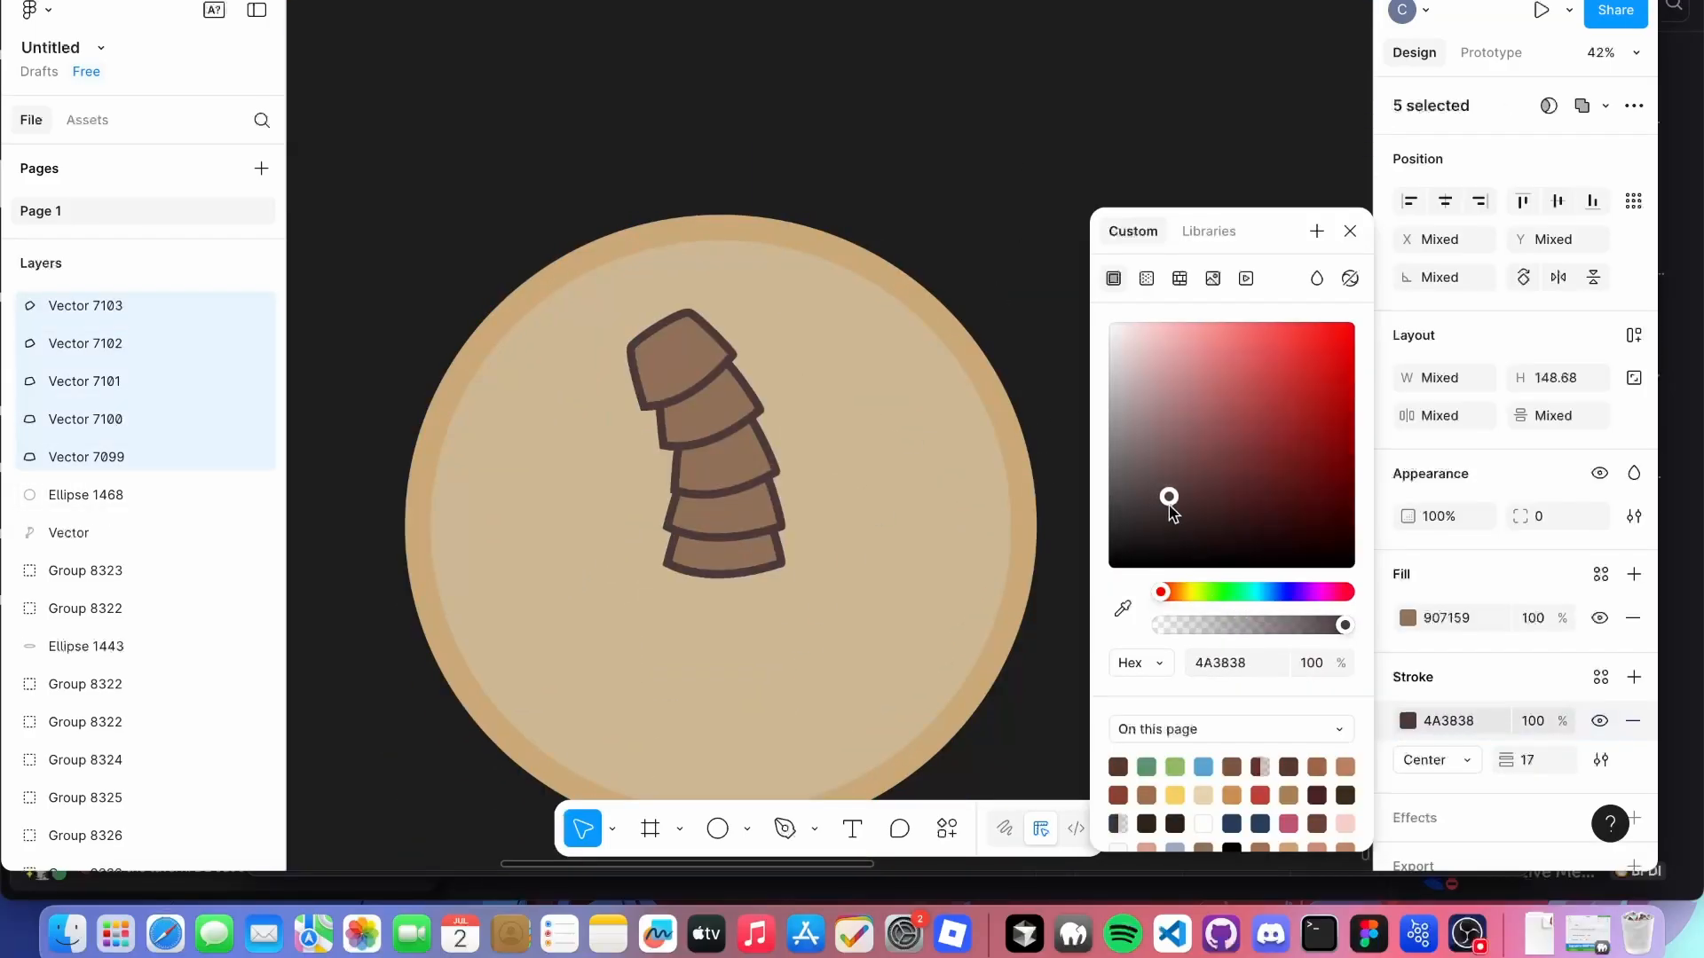
left_click(962, 243)
Examine the leaves and coconuts at the crown of the lowest palm tree on Frame 1's island as a reference.
scroll(976, 266, "up", 10)
scroll(991, 278, "left", 5)
scroll(992, 277, "up", 3)
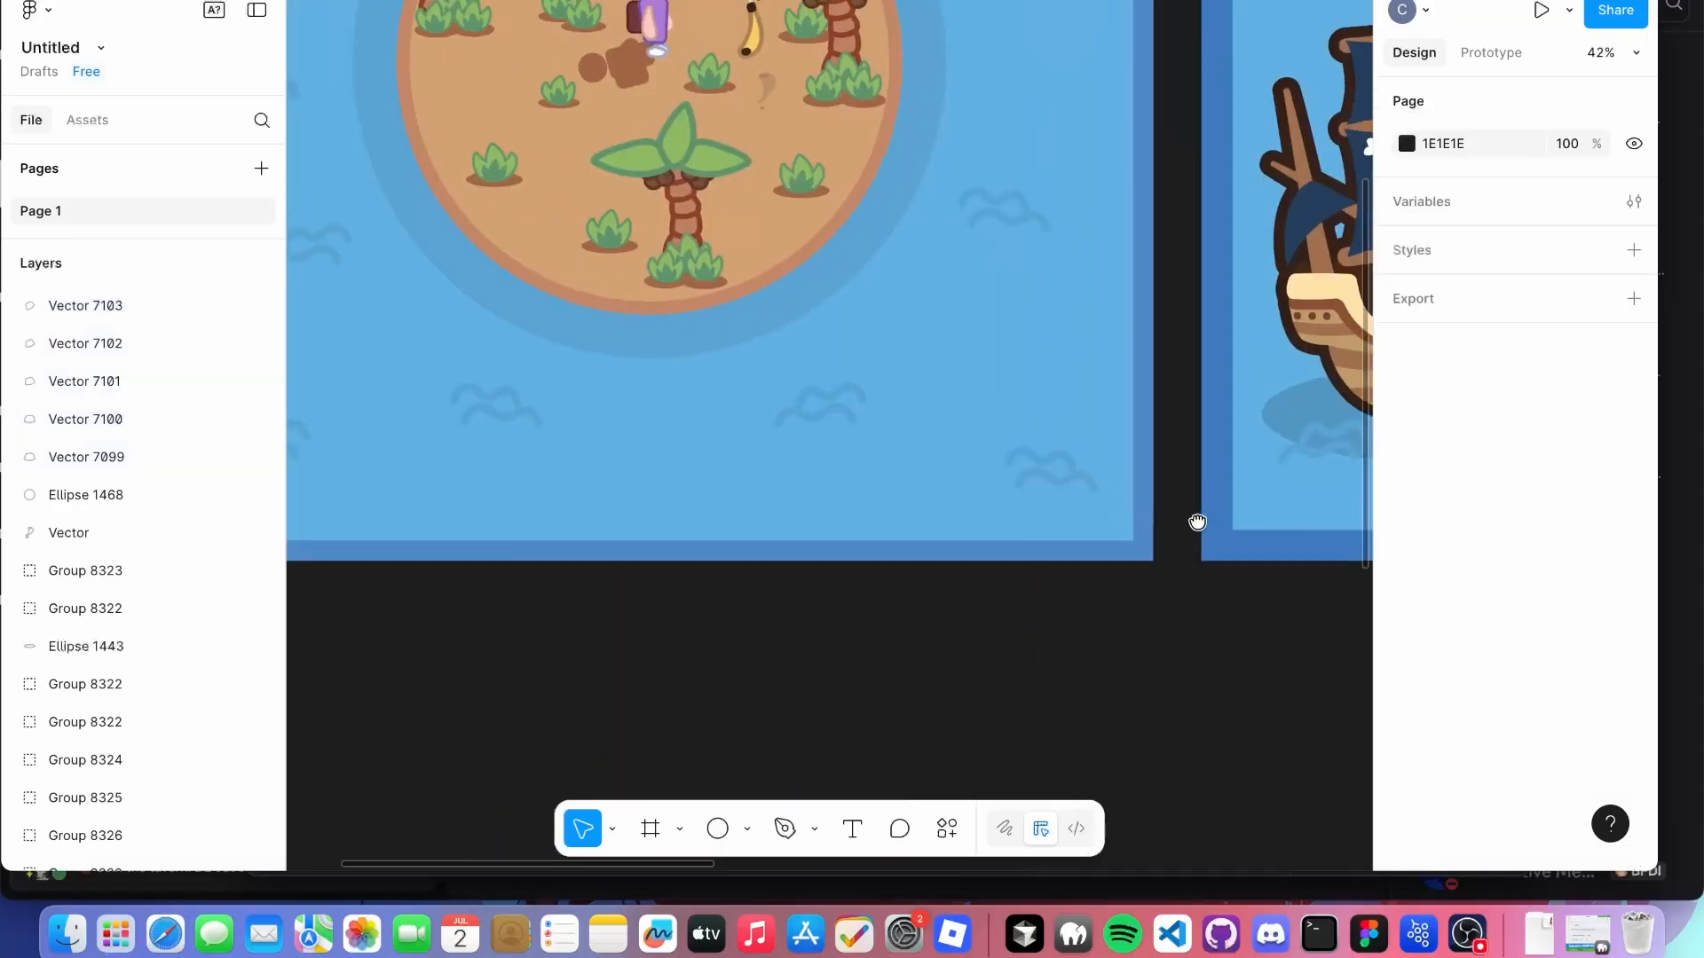
scroll(694, 174, "down", 2)
scroll(694, 175, "up", 2)
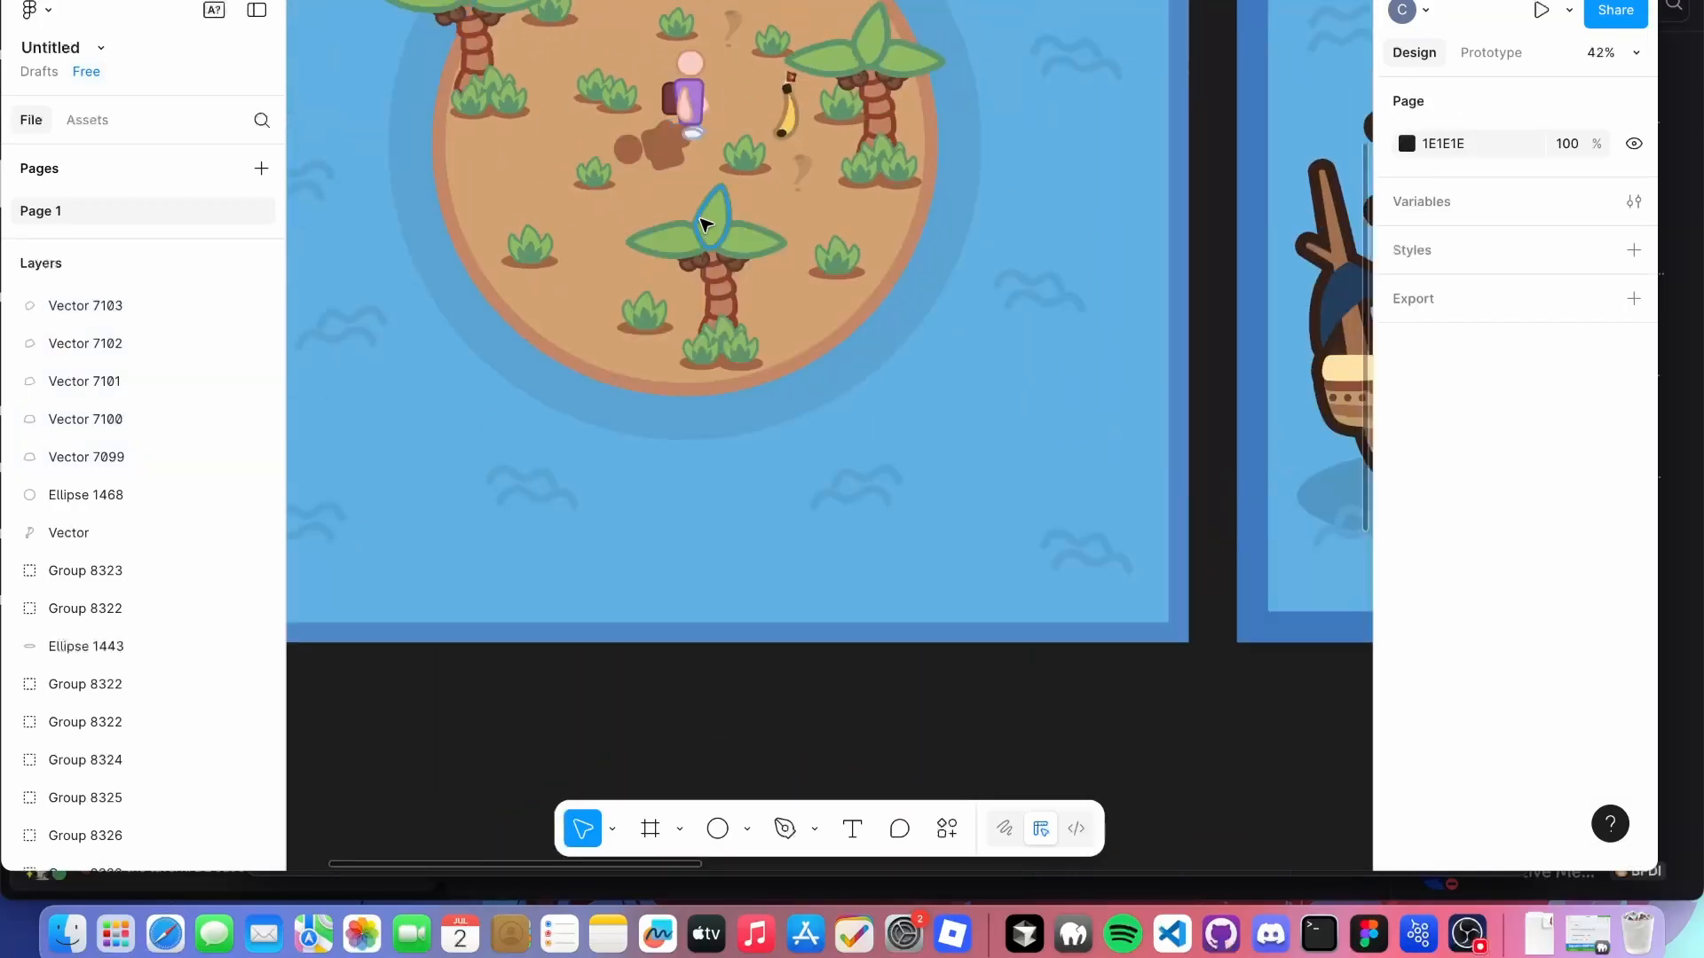
scroll(700, 222, "down", 5)
scroll(700, 225, "up", 8)
scroll(665, 387, "up", 3)
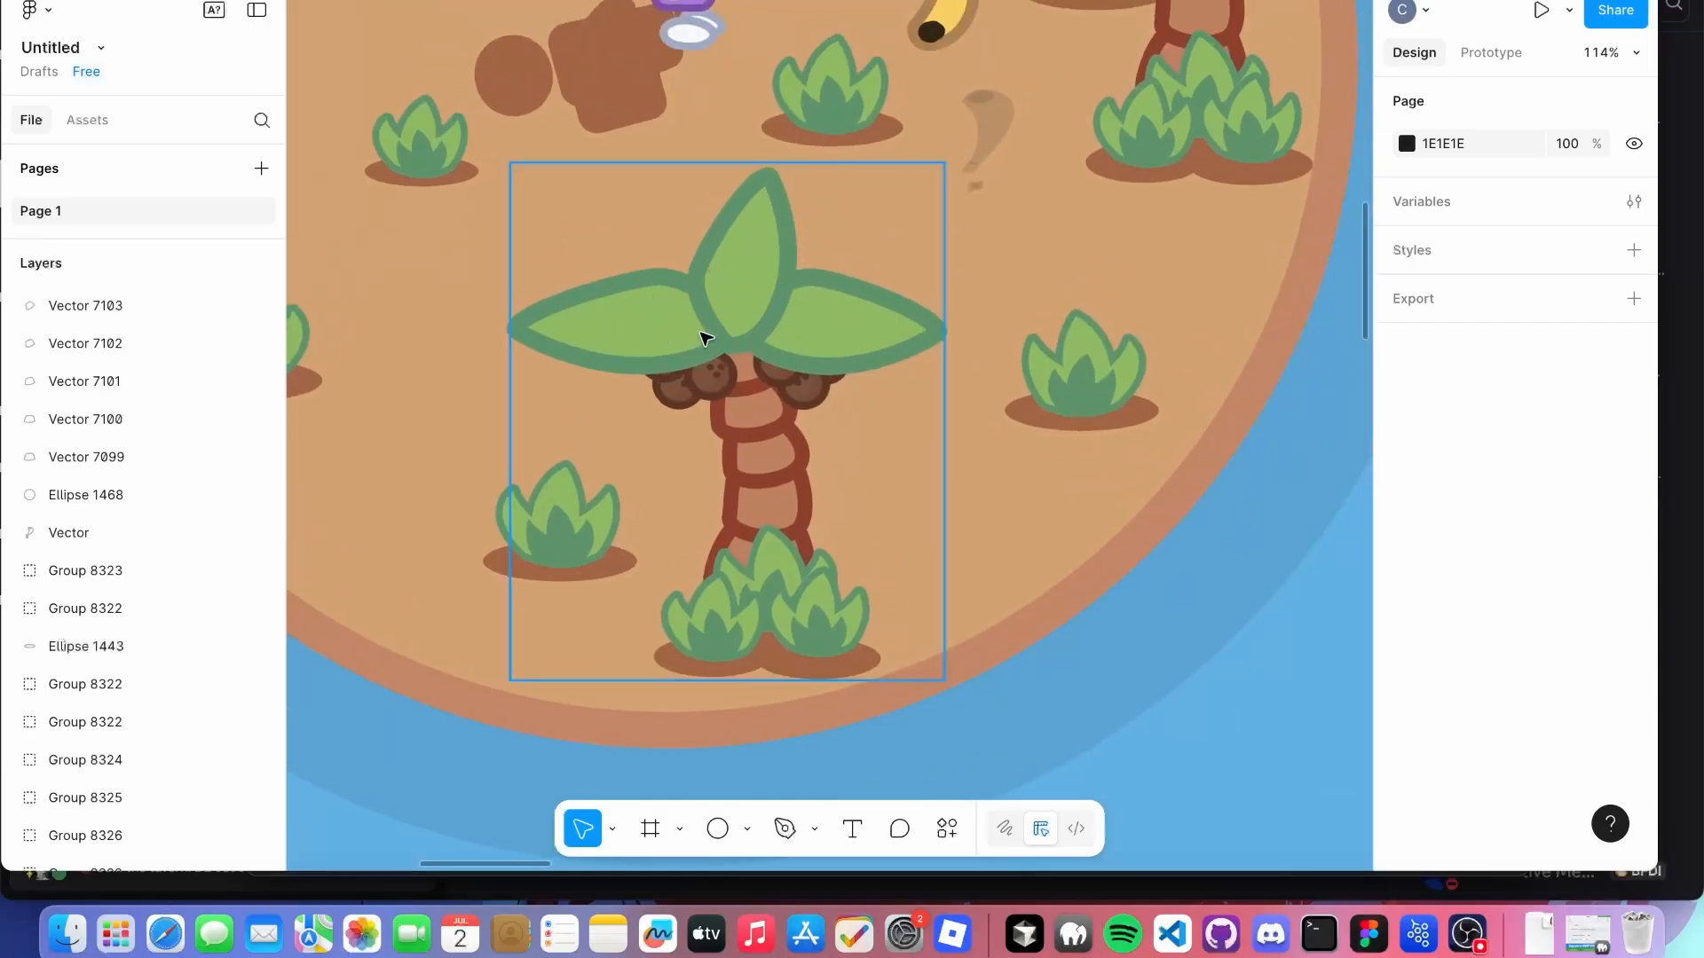
scroll(706, 338, "down", 6)
scroll(932, 498, "down", 5)
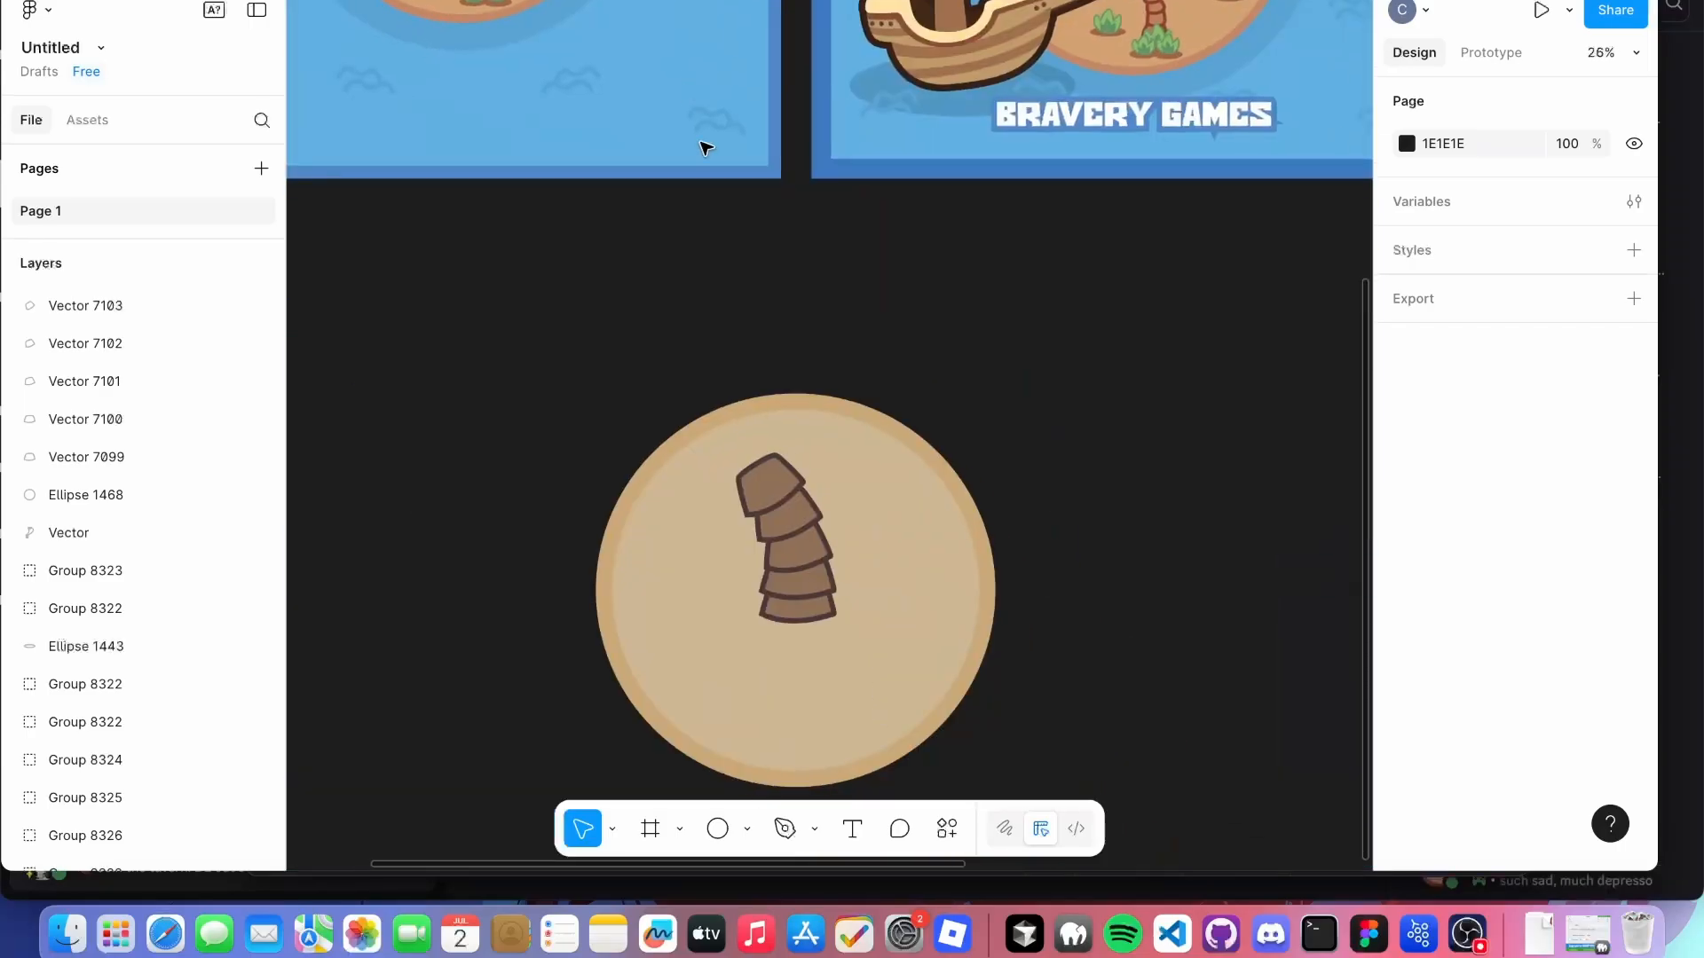
Draw a closed teardrop leaf with a pointed tip and rounded base above the sand circle and swap its stroke to a fill.
scroll(859, 559, "down", 3)
scroll(689, 418, "up", 10)
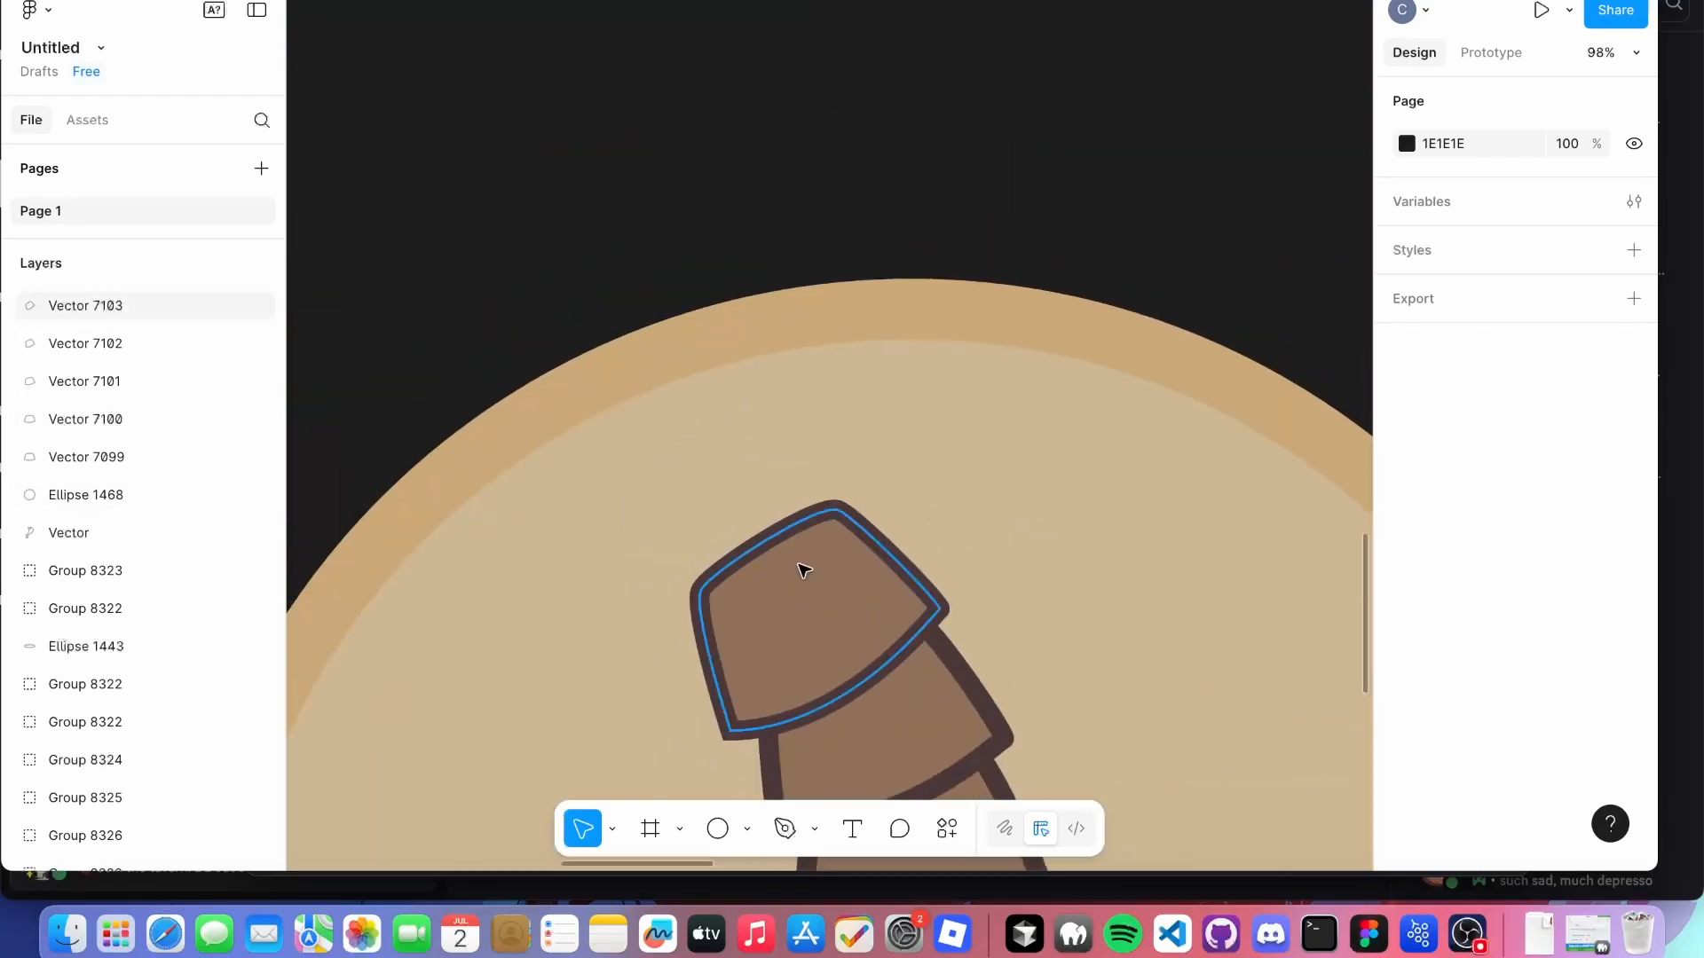
key("p")
scroll(841, 494, "up", 3)
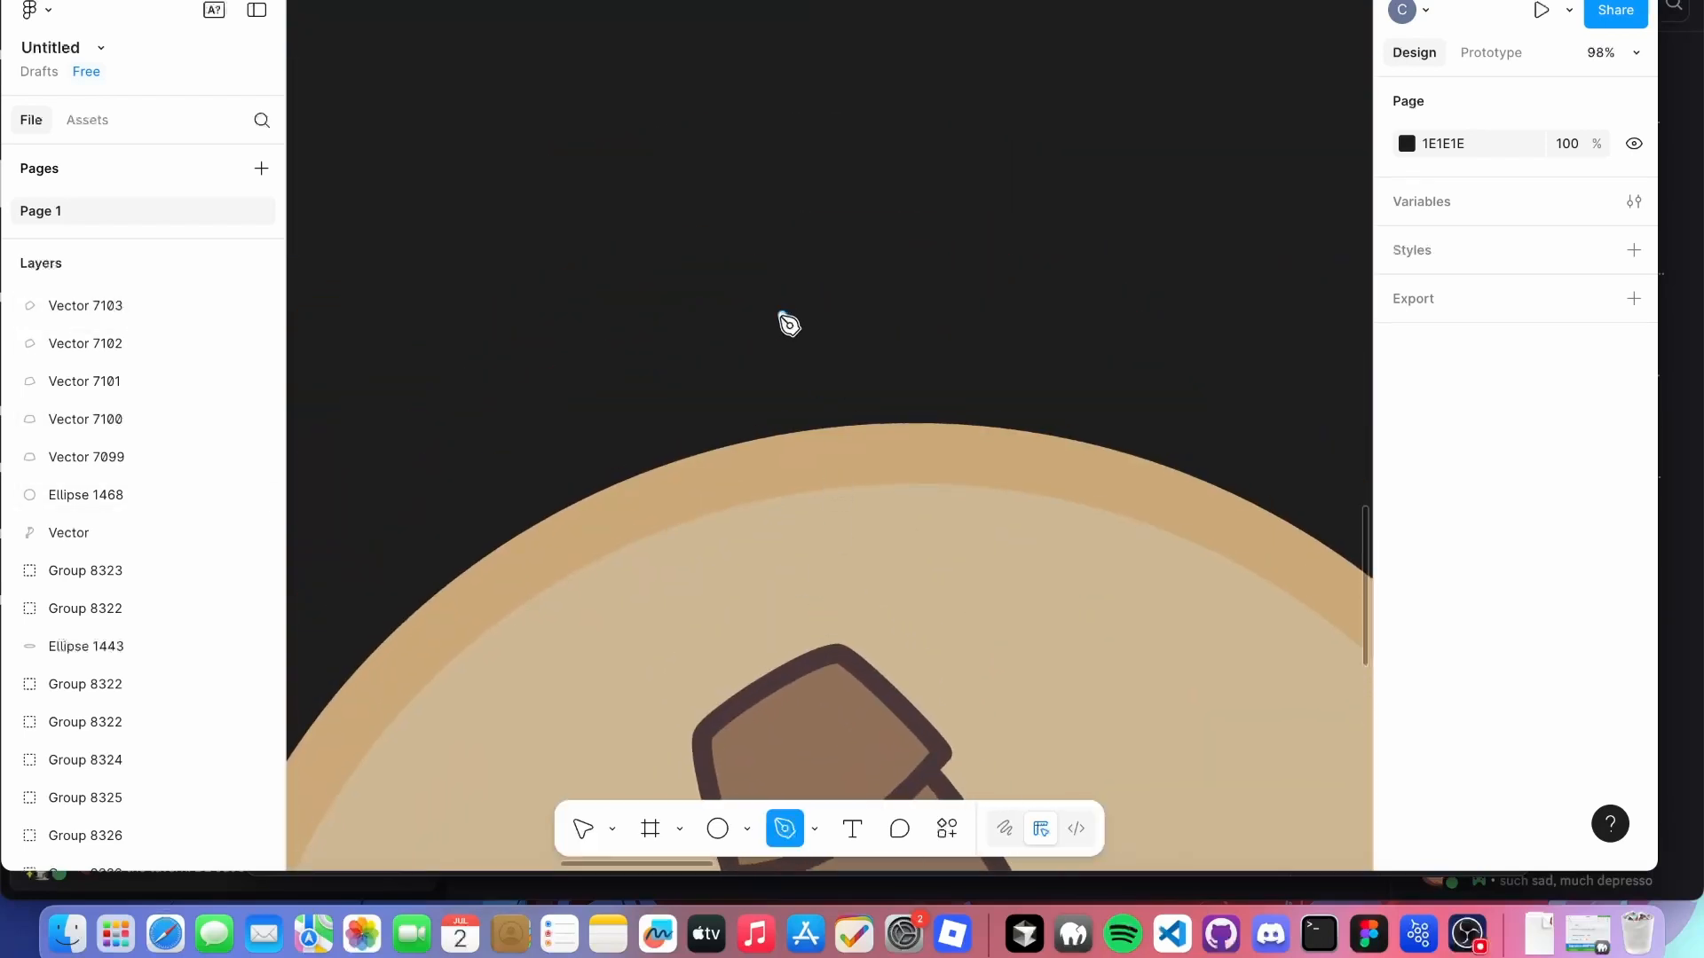
left_click(808, 396)
scroll(812, 408, "up", 3)
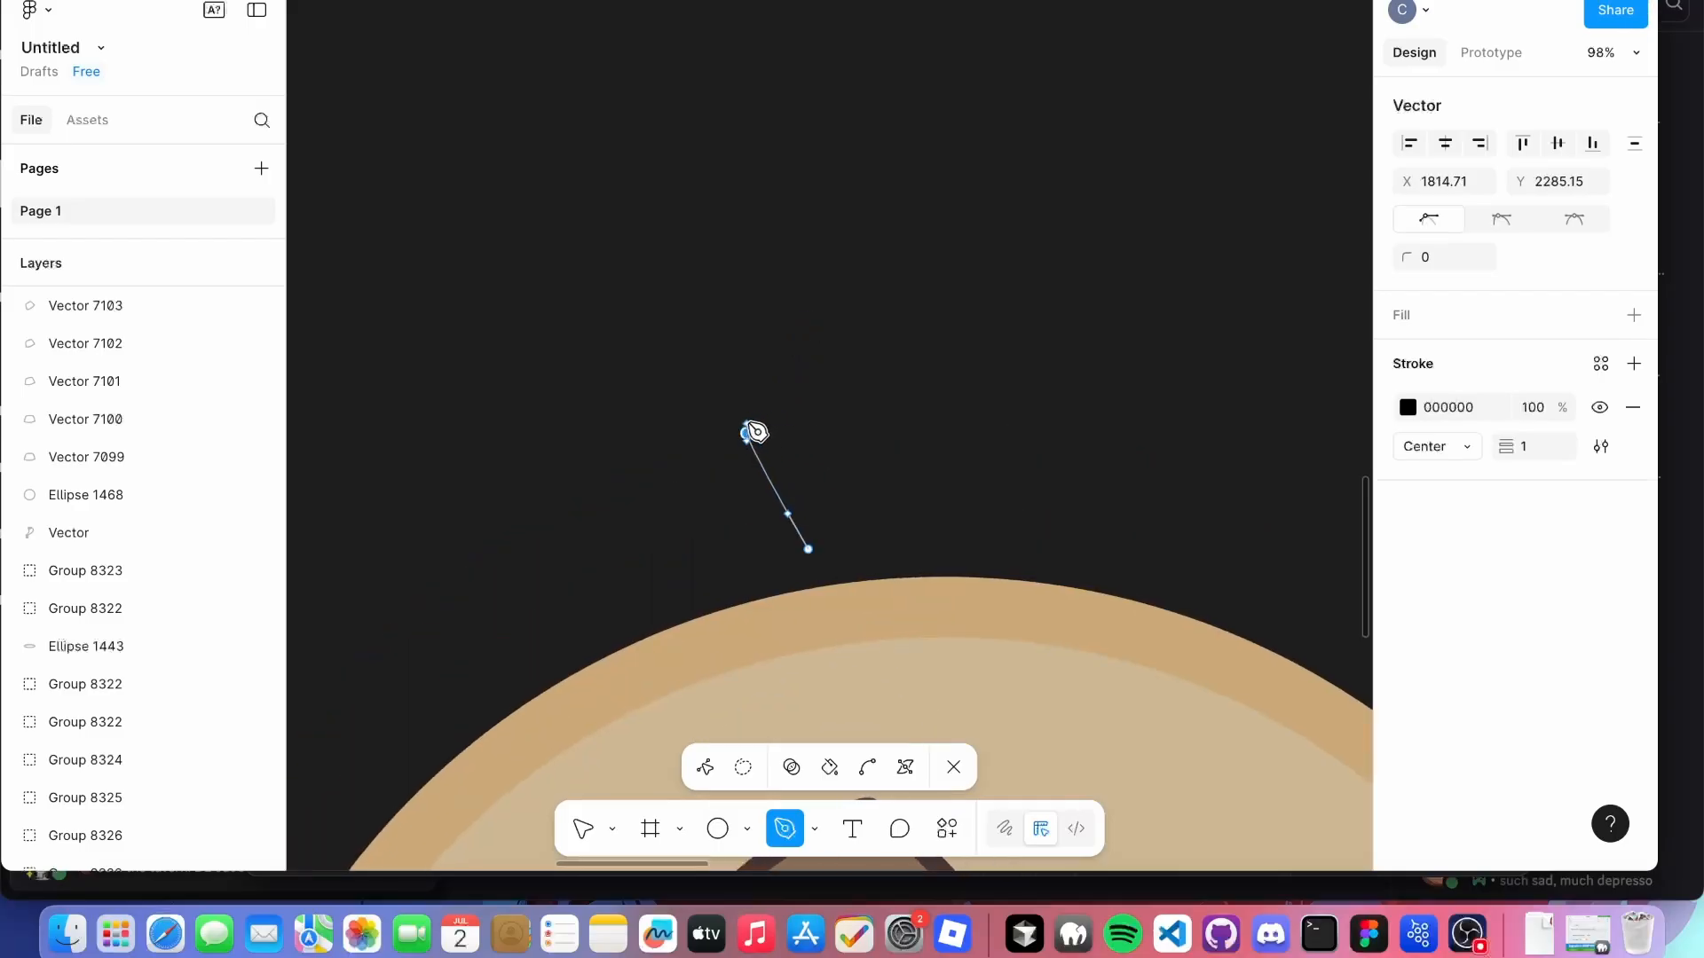
left_click_drag(747, 433, 770, 374)
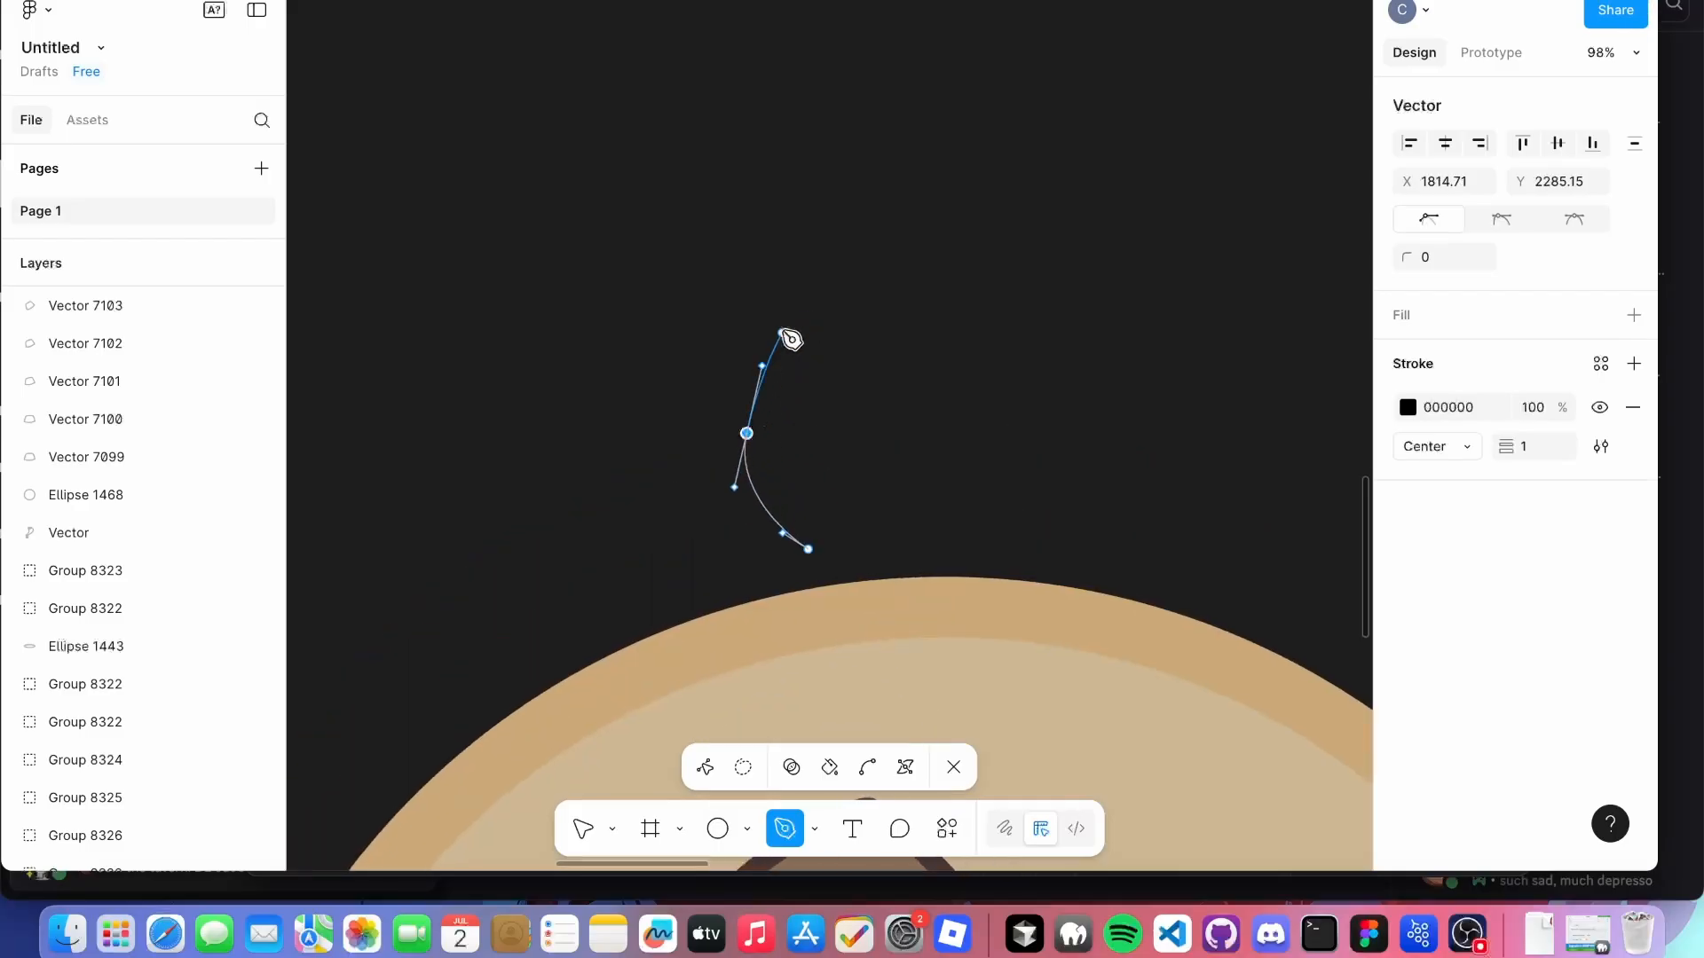
left_click(847, 183)
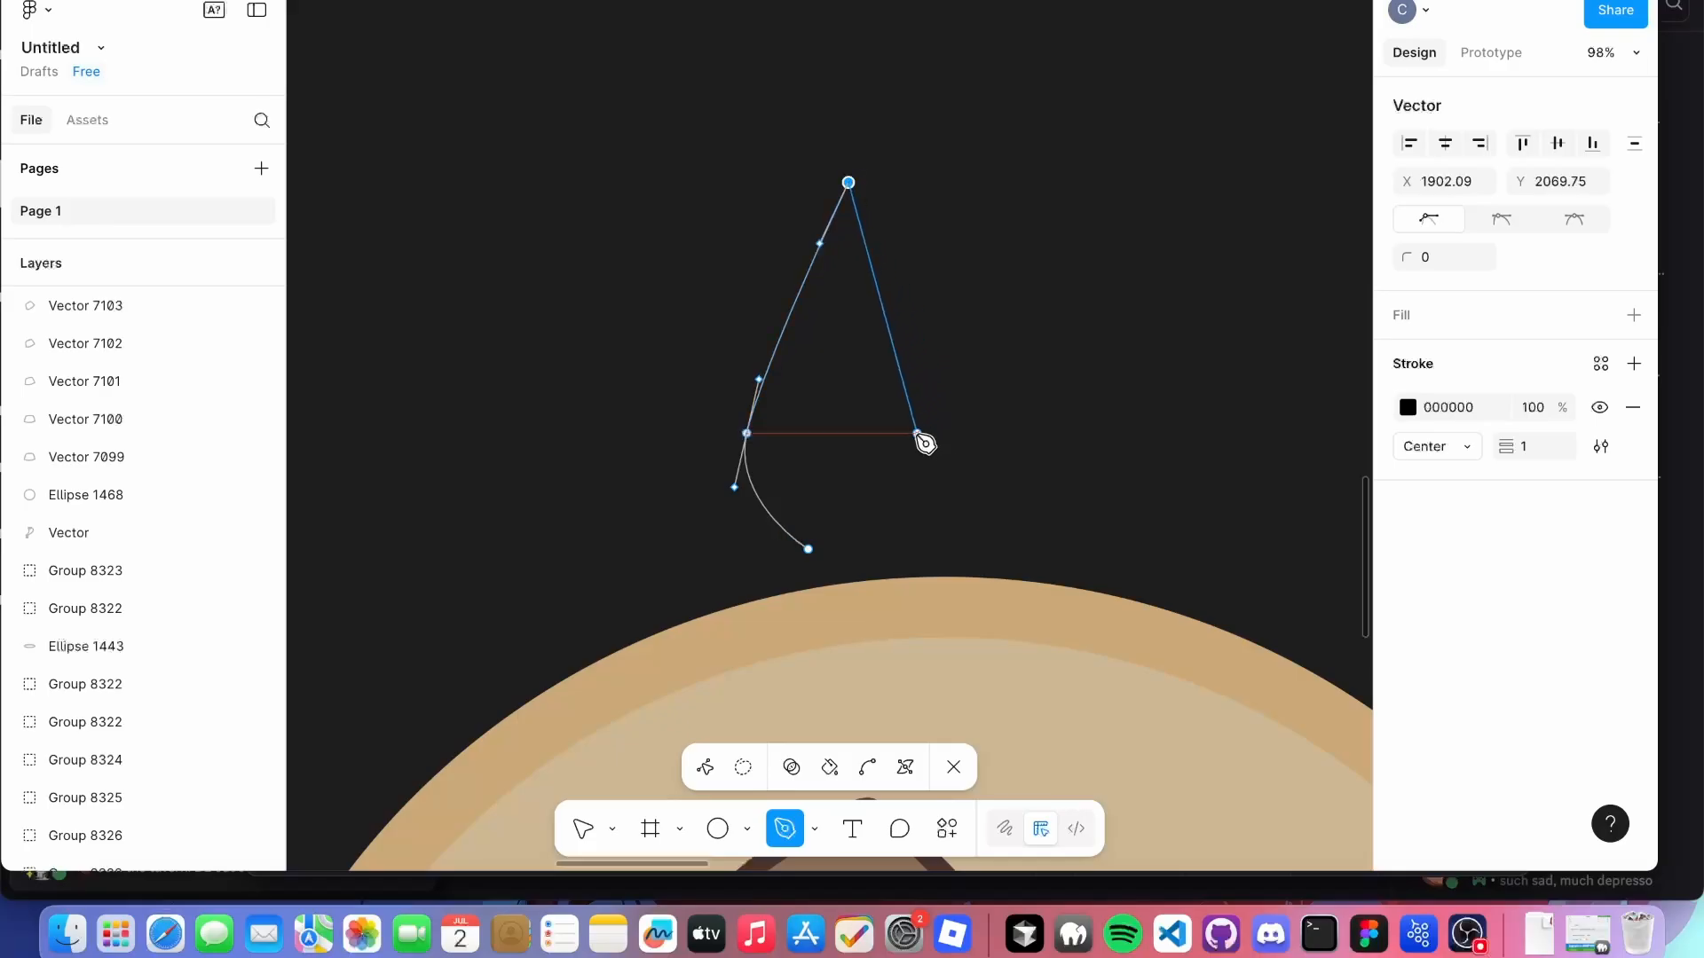
left_click_drag(918, 434, 918, 470)
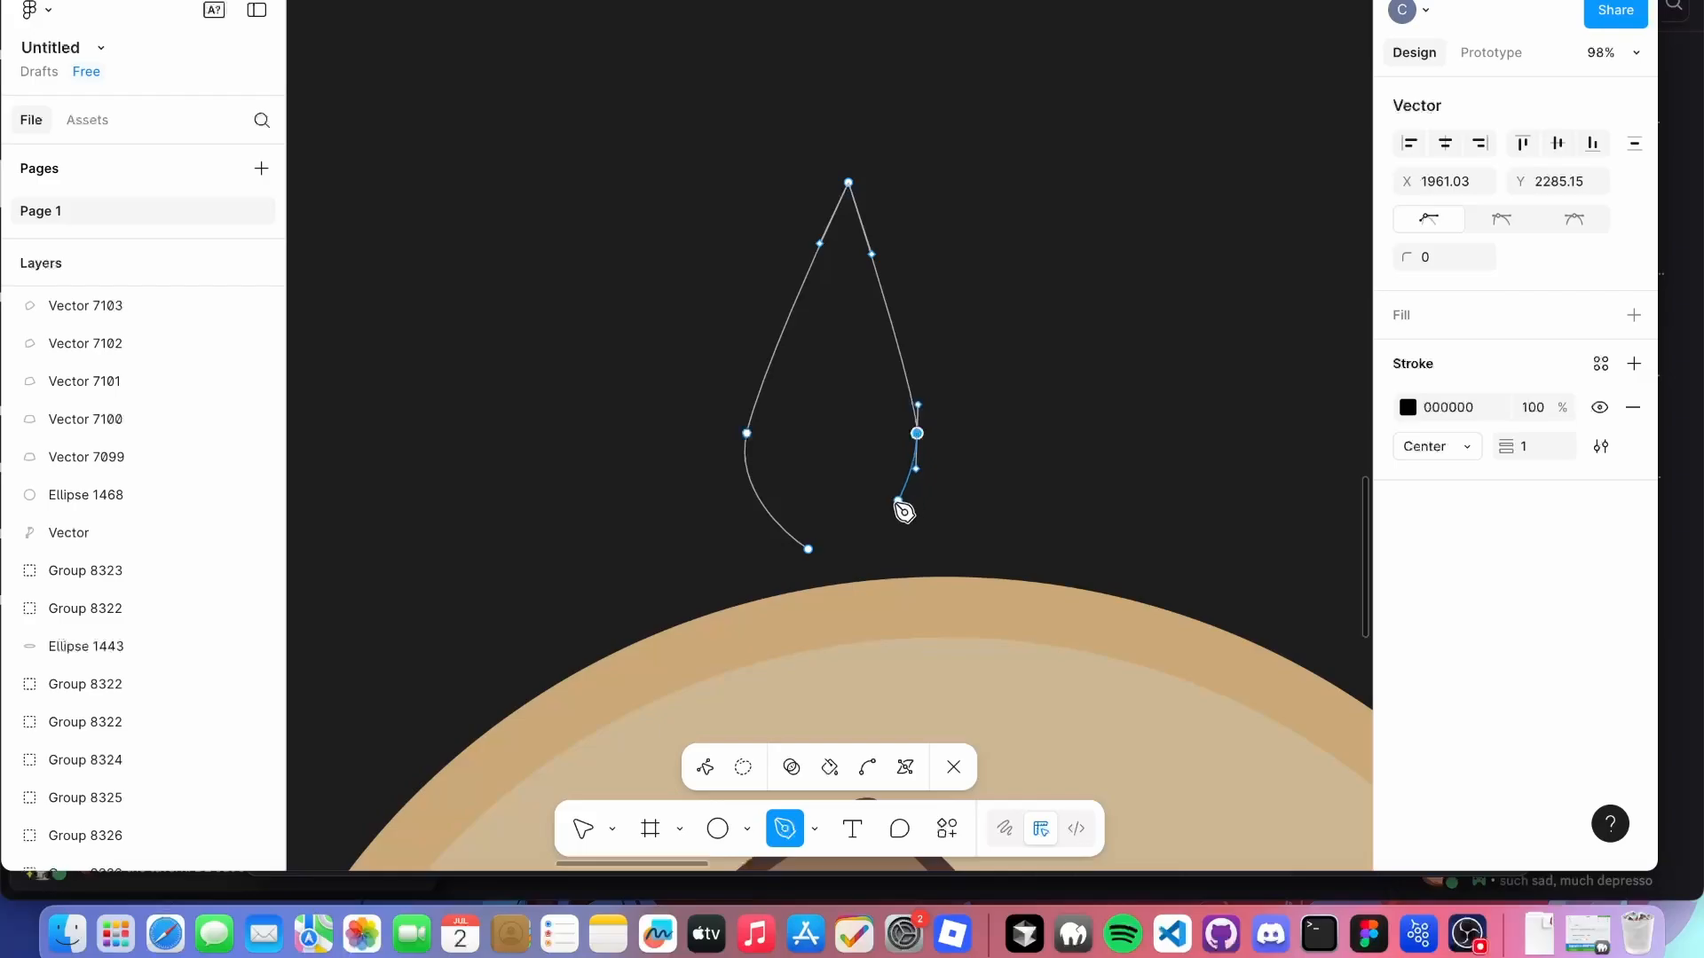
left_click_drag(808, 549, 740, 539)
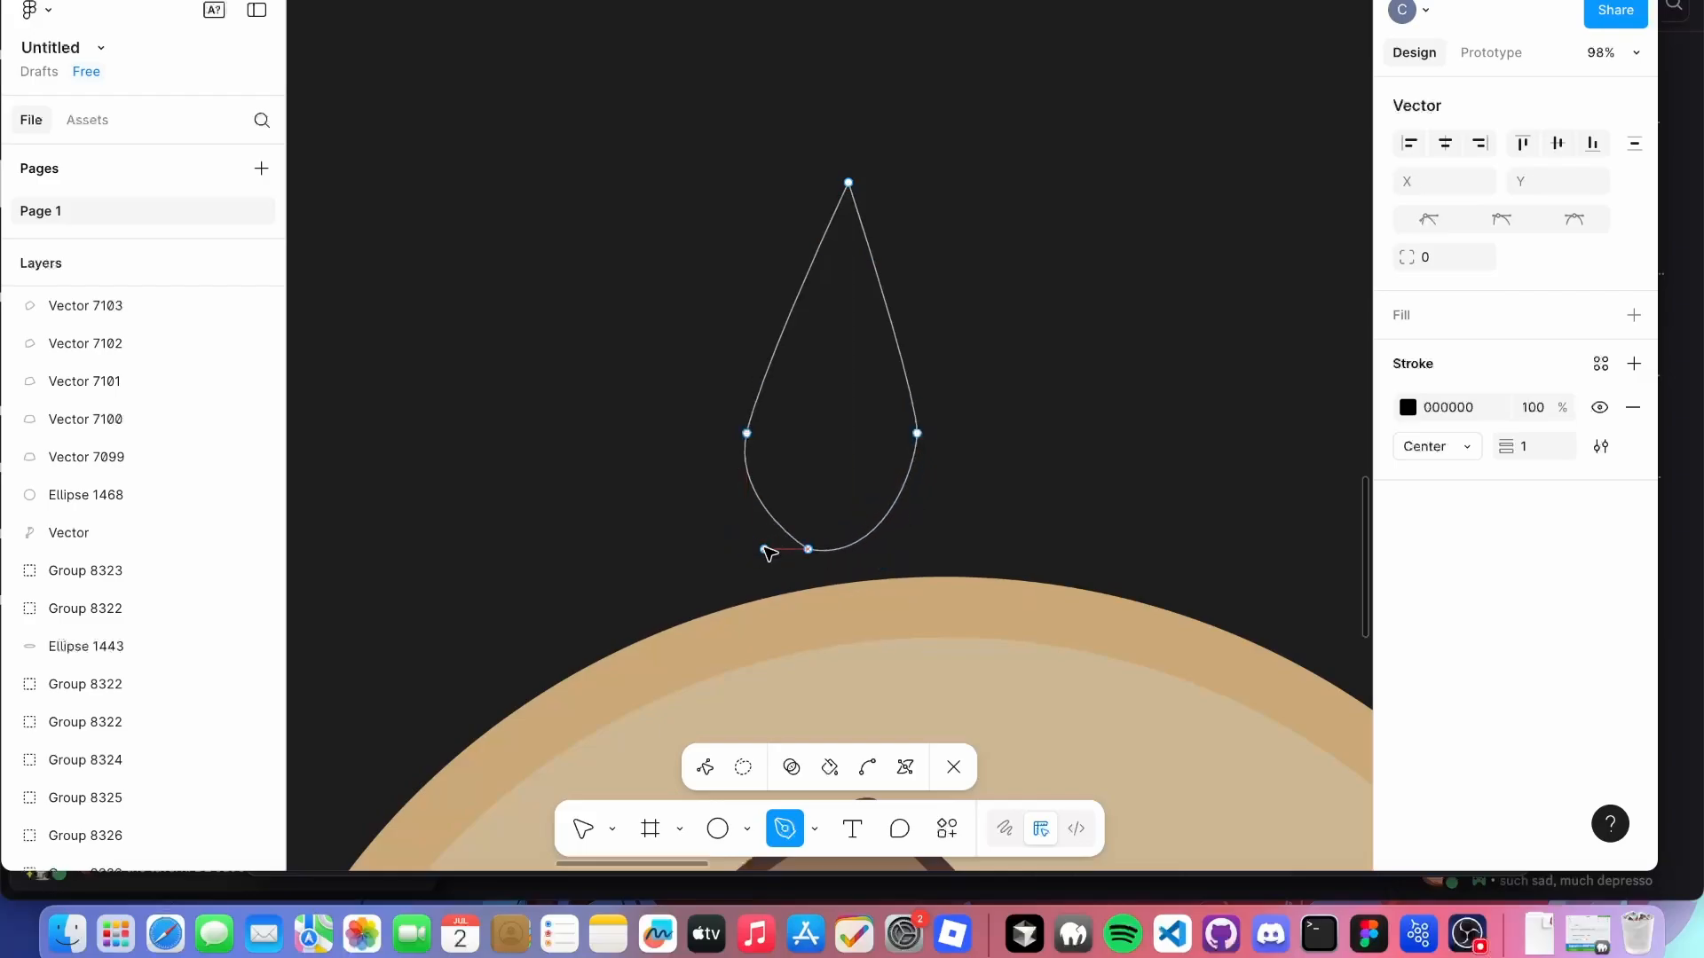
key("Escape")
key("shift+x")
Round the tip of the black leaf with a corner radius of 8.
double_click(868, 309)
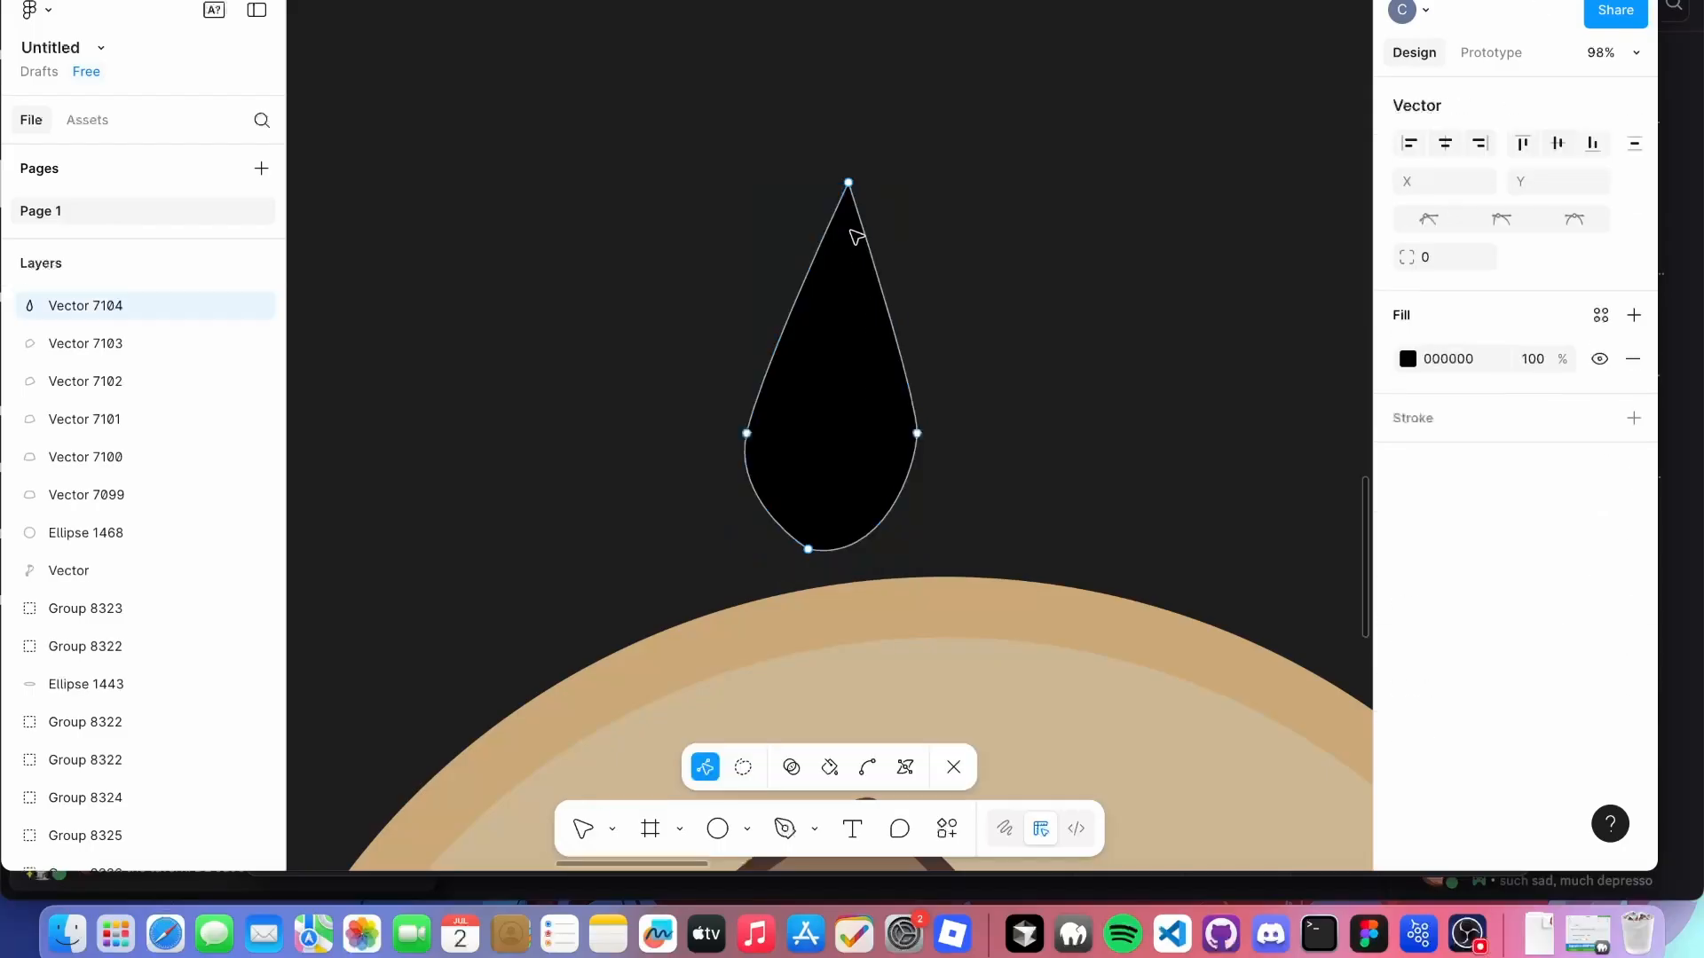
left_click(848, 183)
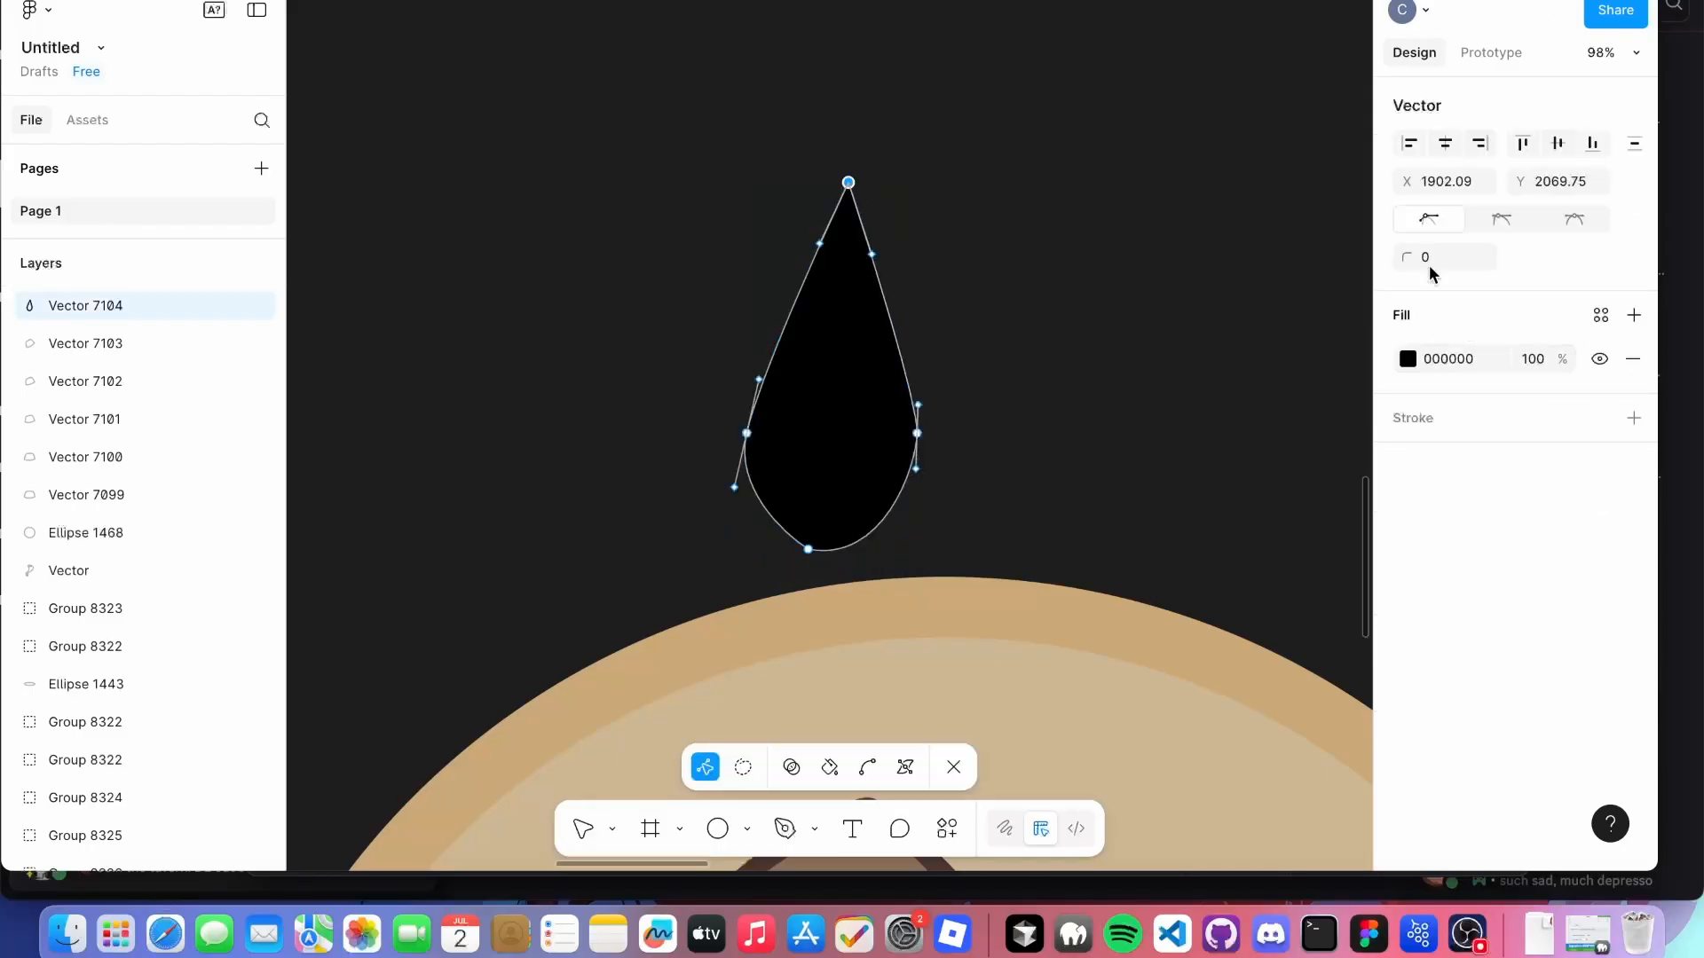
left_click_drag(1417, 260, 1606, 288)
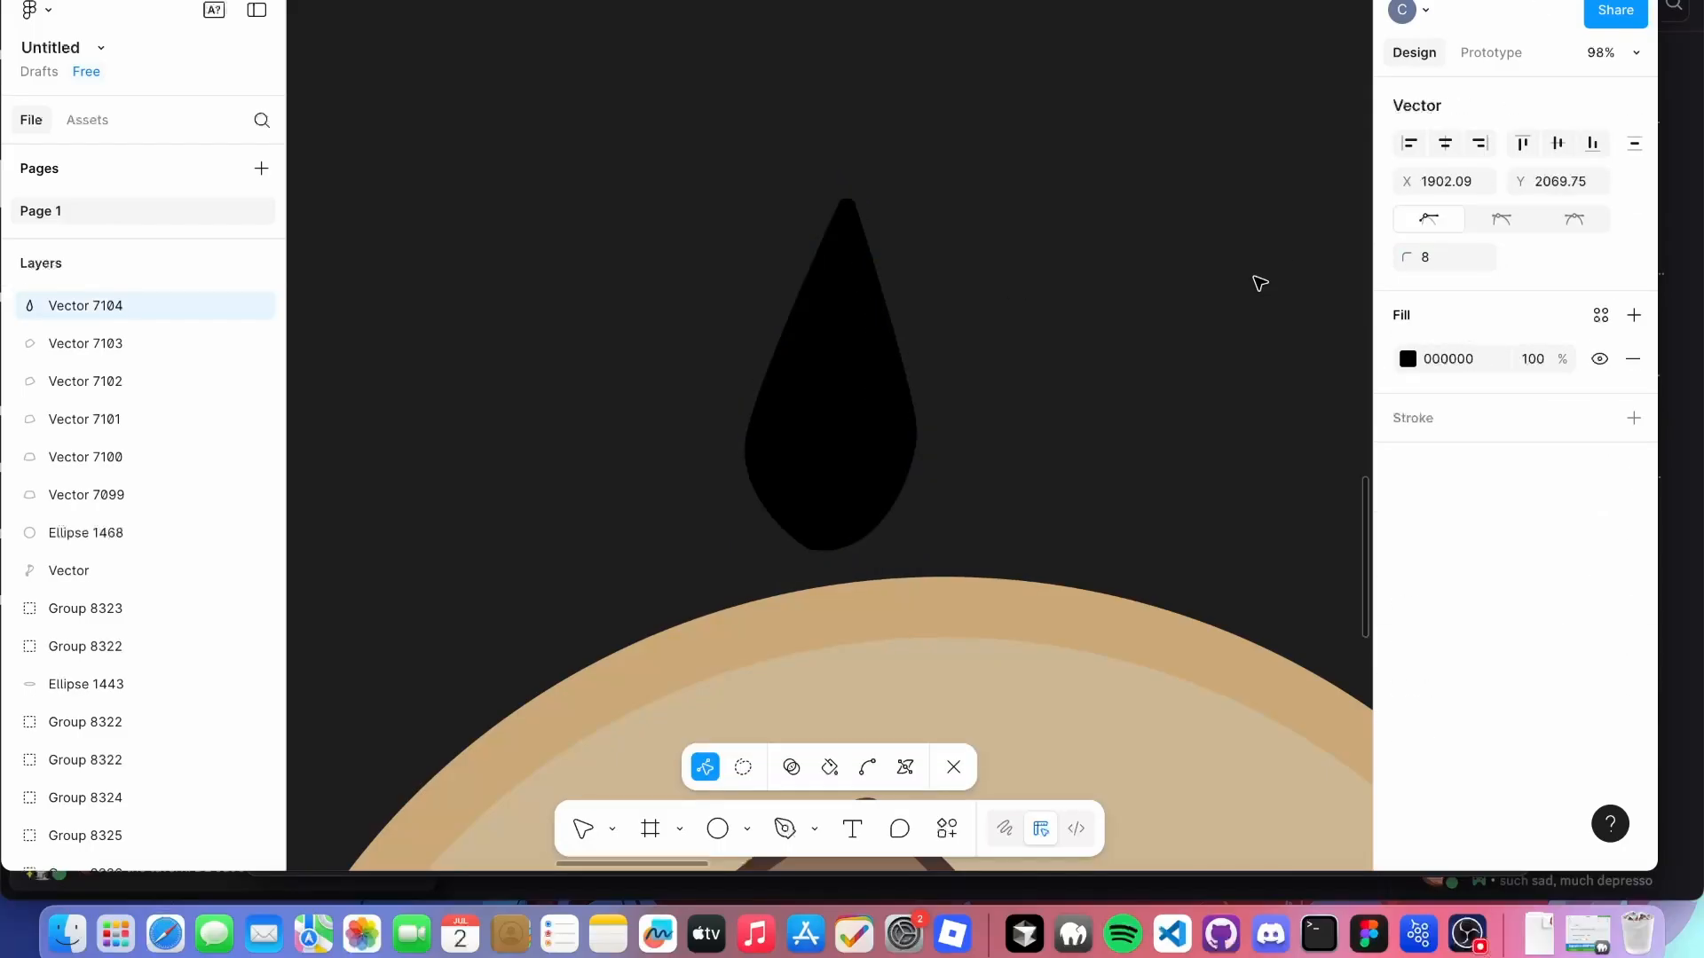
left_click(1131, 418)
key("Escape")
key("Escape")
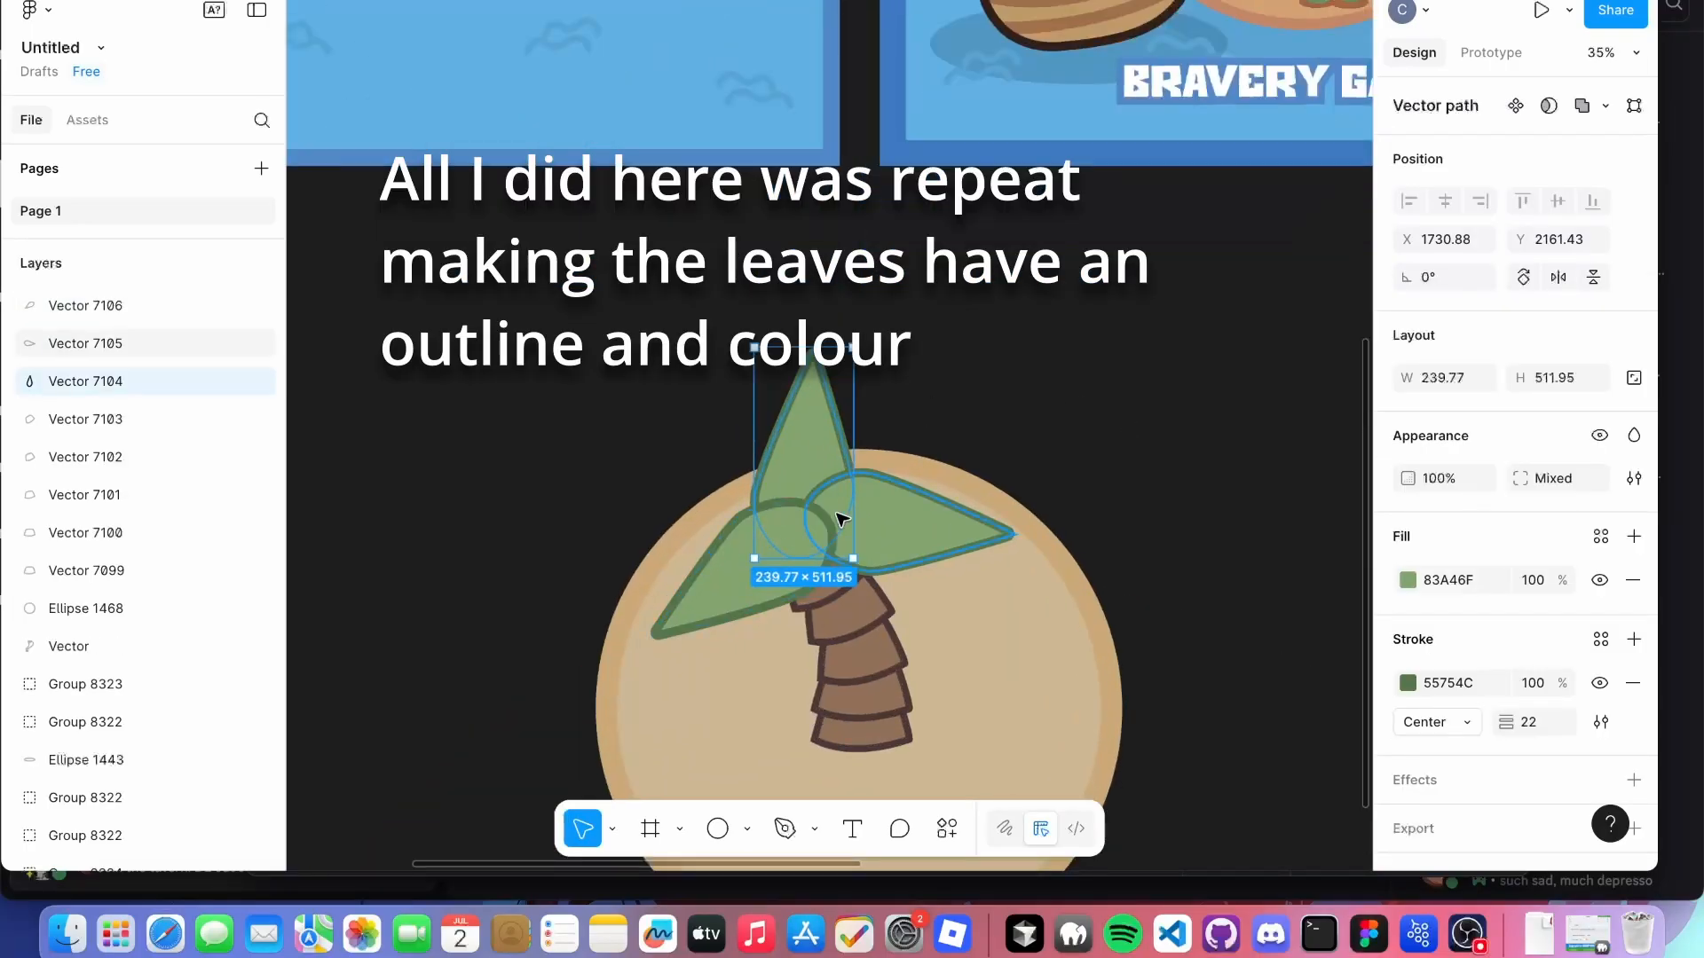
Bring the upright palm leaf to the front, center it over the crown and tilt it to about 7.5°.
key("super+alt+bracketright")
left_click_drag(823, 487, 832, 495)
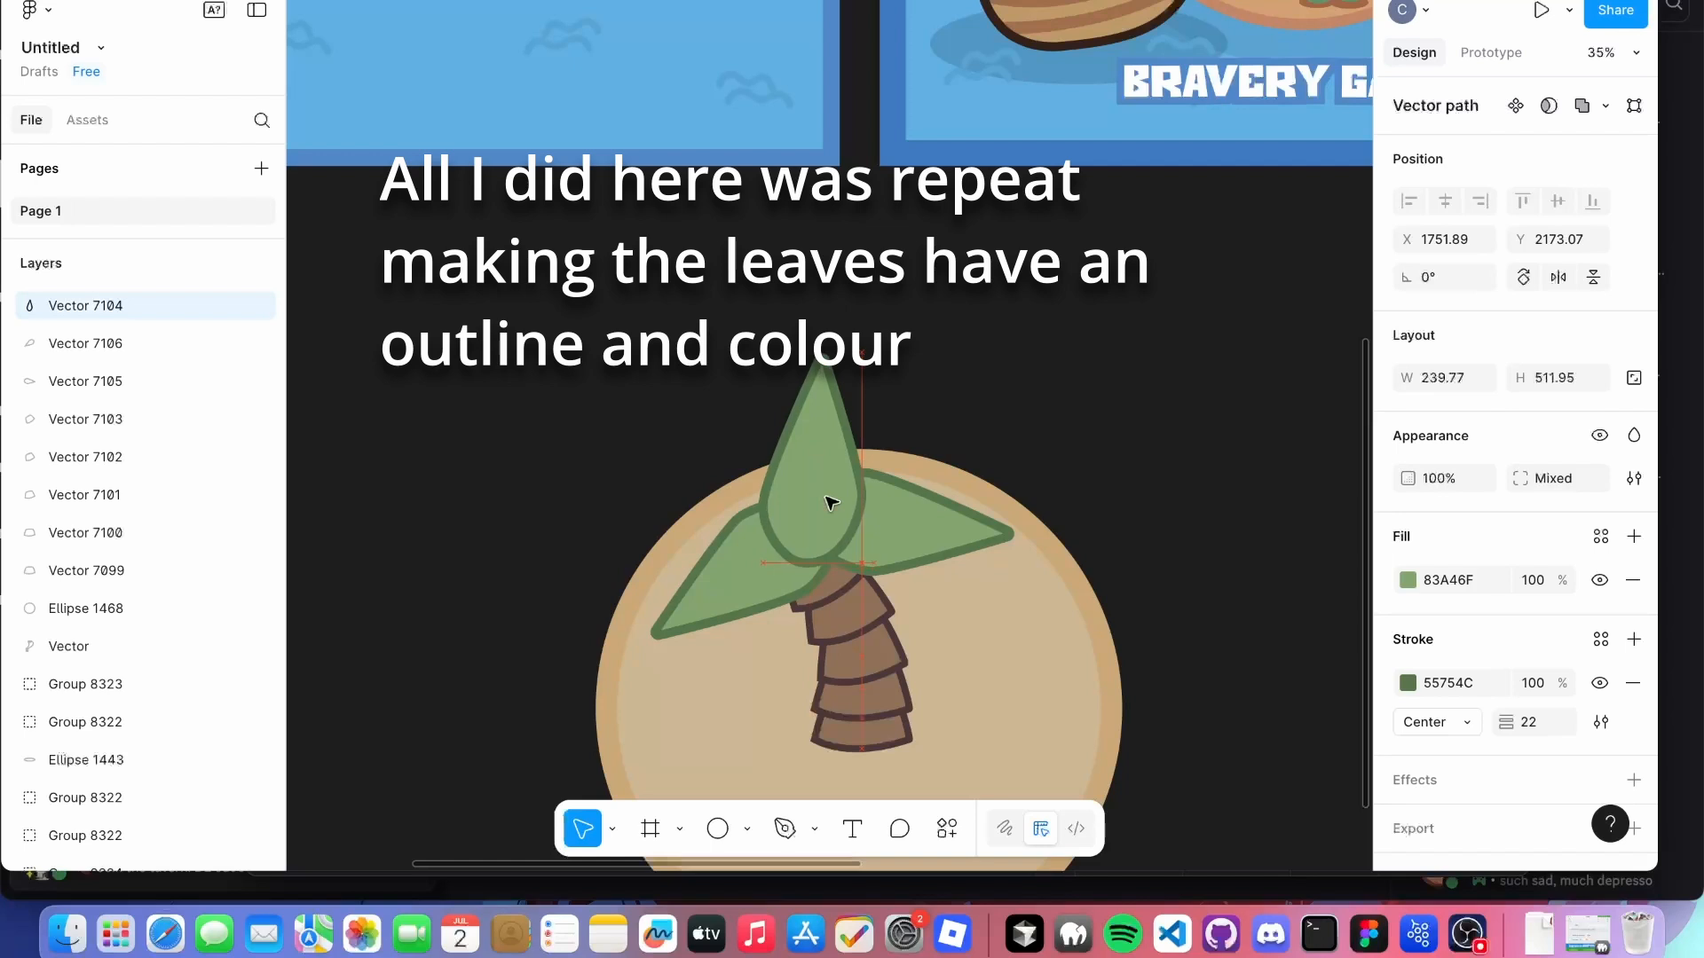
left_click_drag(870, 336, 878, 346)
Rotate the left palm leaf to about 112° and set its base against the top of the trunk.
left_click(710, 608)
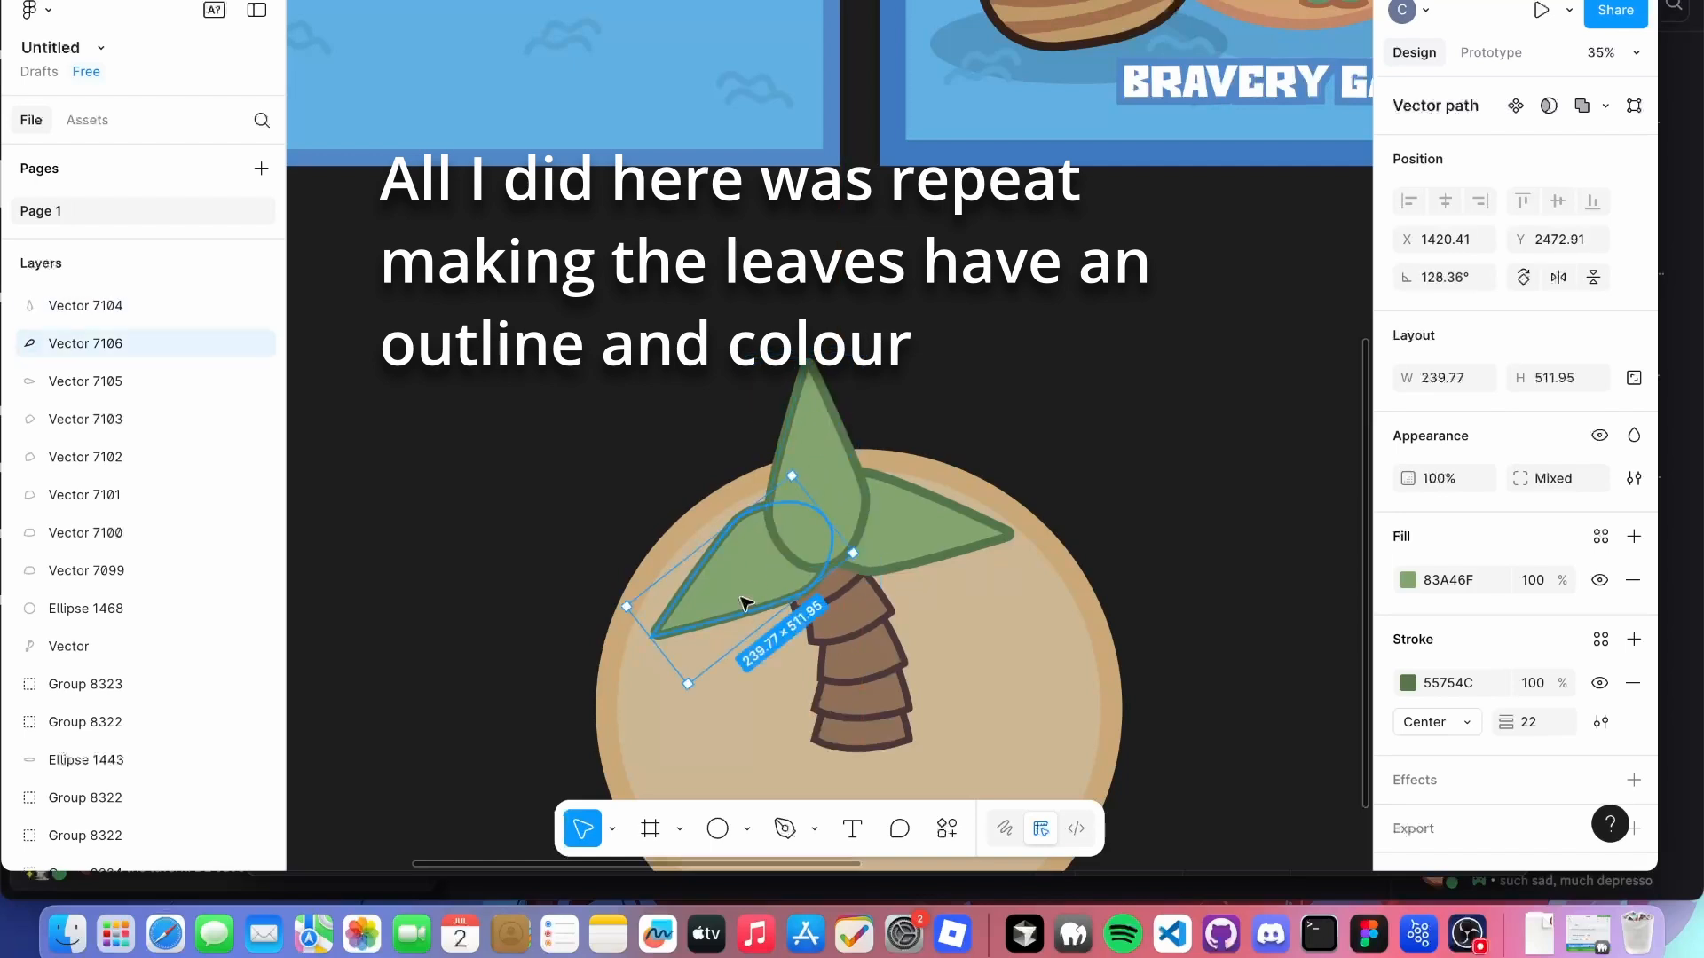
left_click_drag(875, 573, 769, 577)
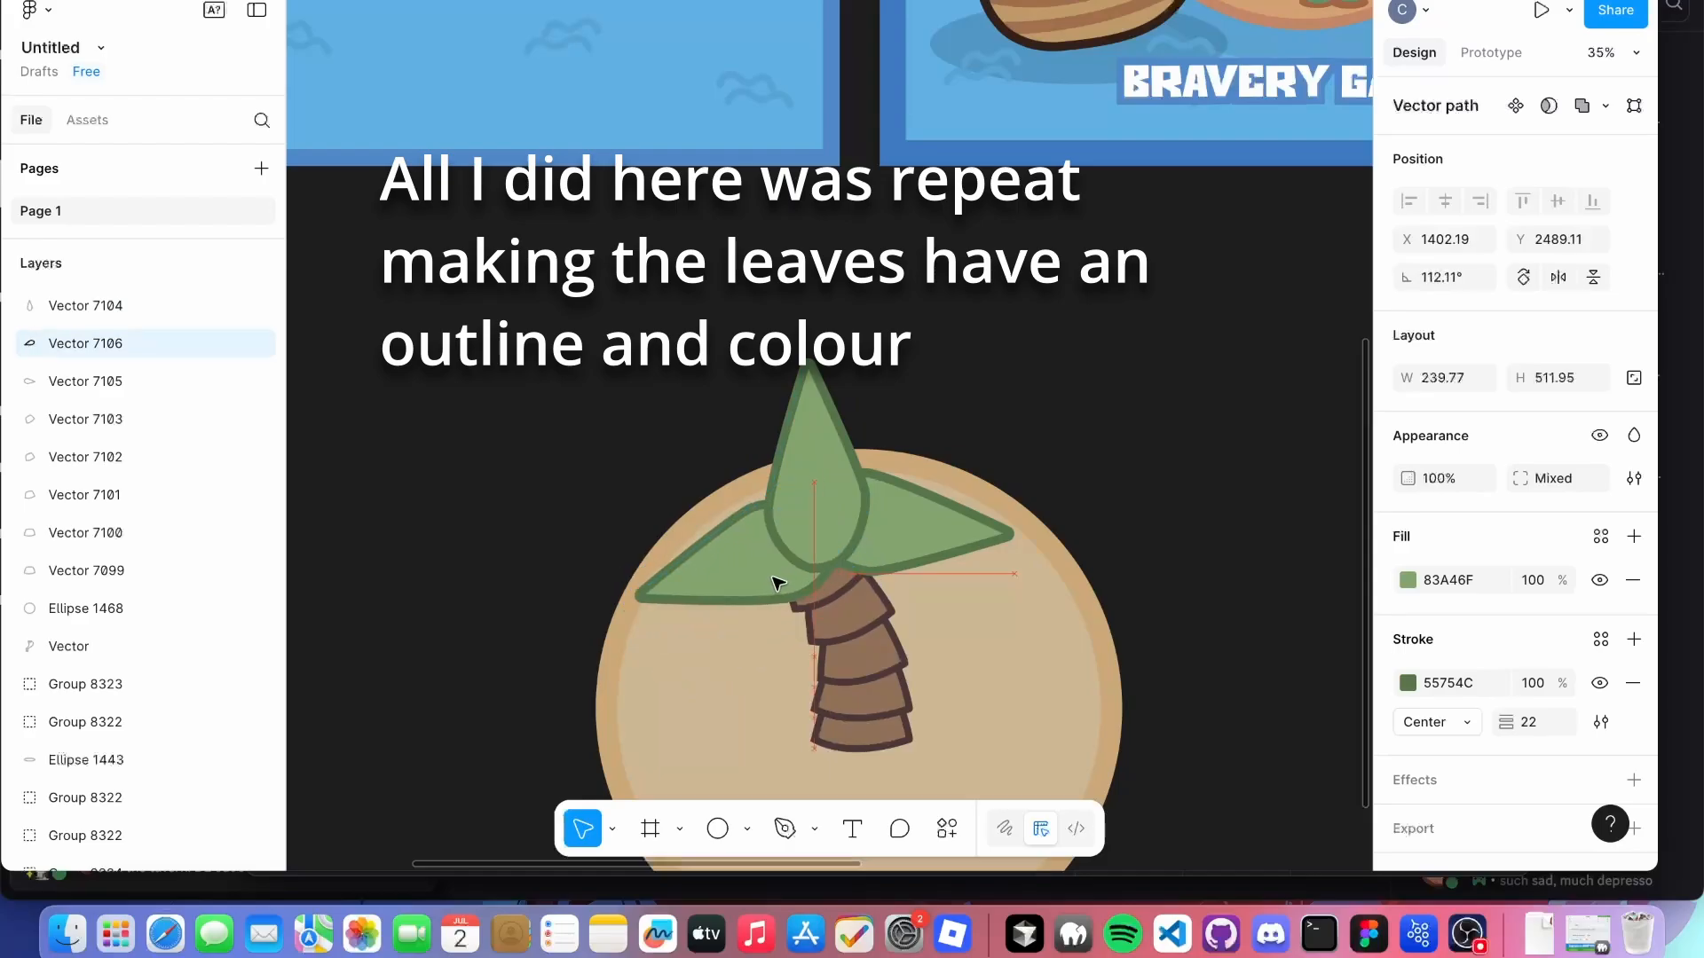
left_click(985, 421)
Shorten the upright palm leaf from its tip, keeping its base on the crown.
scroll(985, 422, "up", 1)
scroll(991, 428, "up", 1)
scroll(998, 454, "down", 4)
scroll(992, 357, "down", 5)
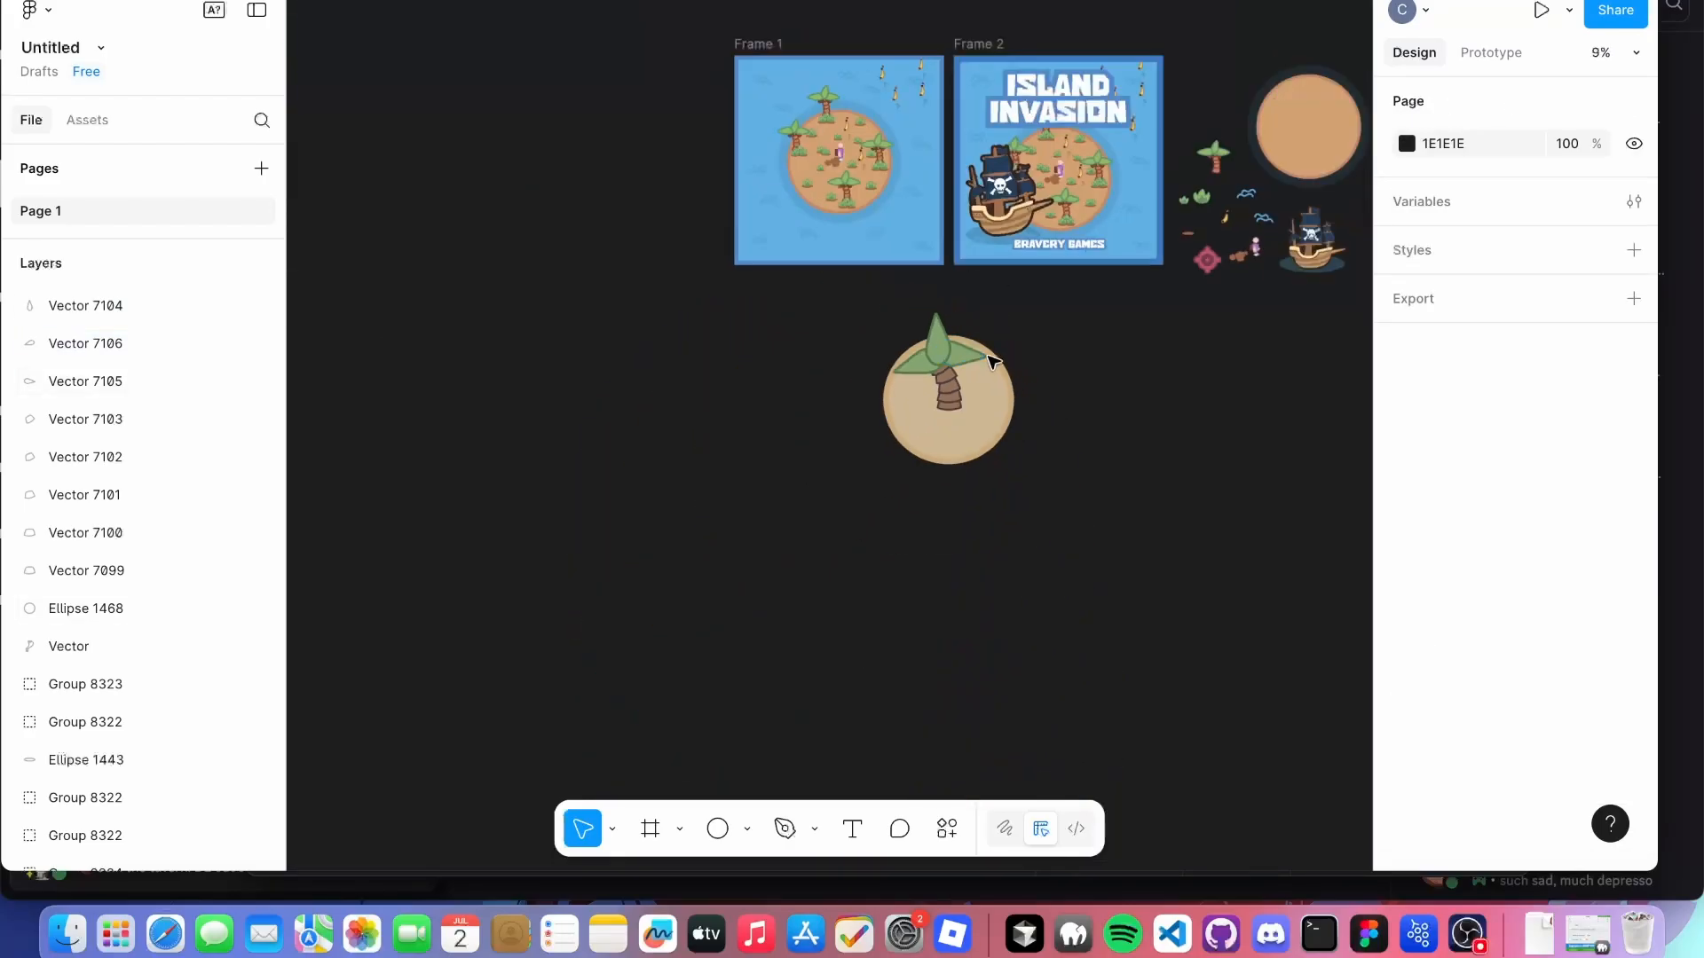
scroll(989, 368, "up", 3)
scroll(987, 444, "up", 1)
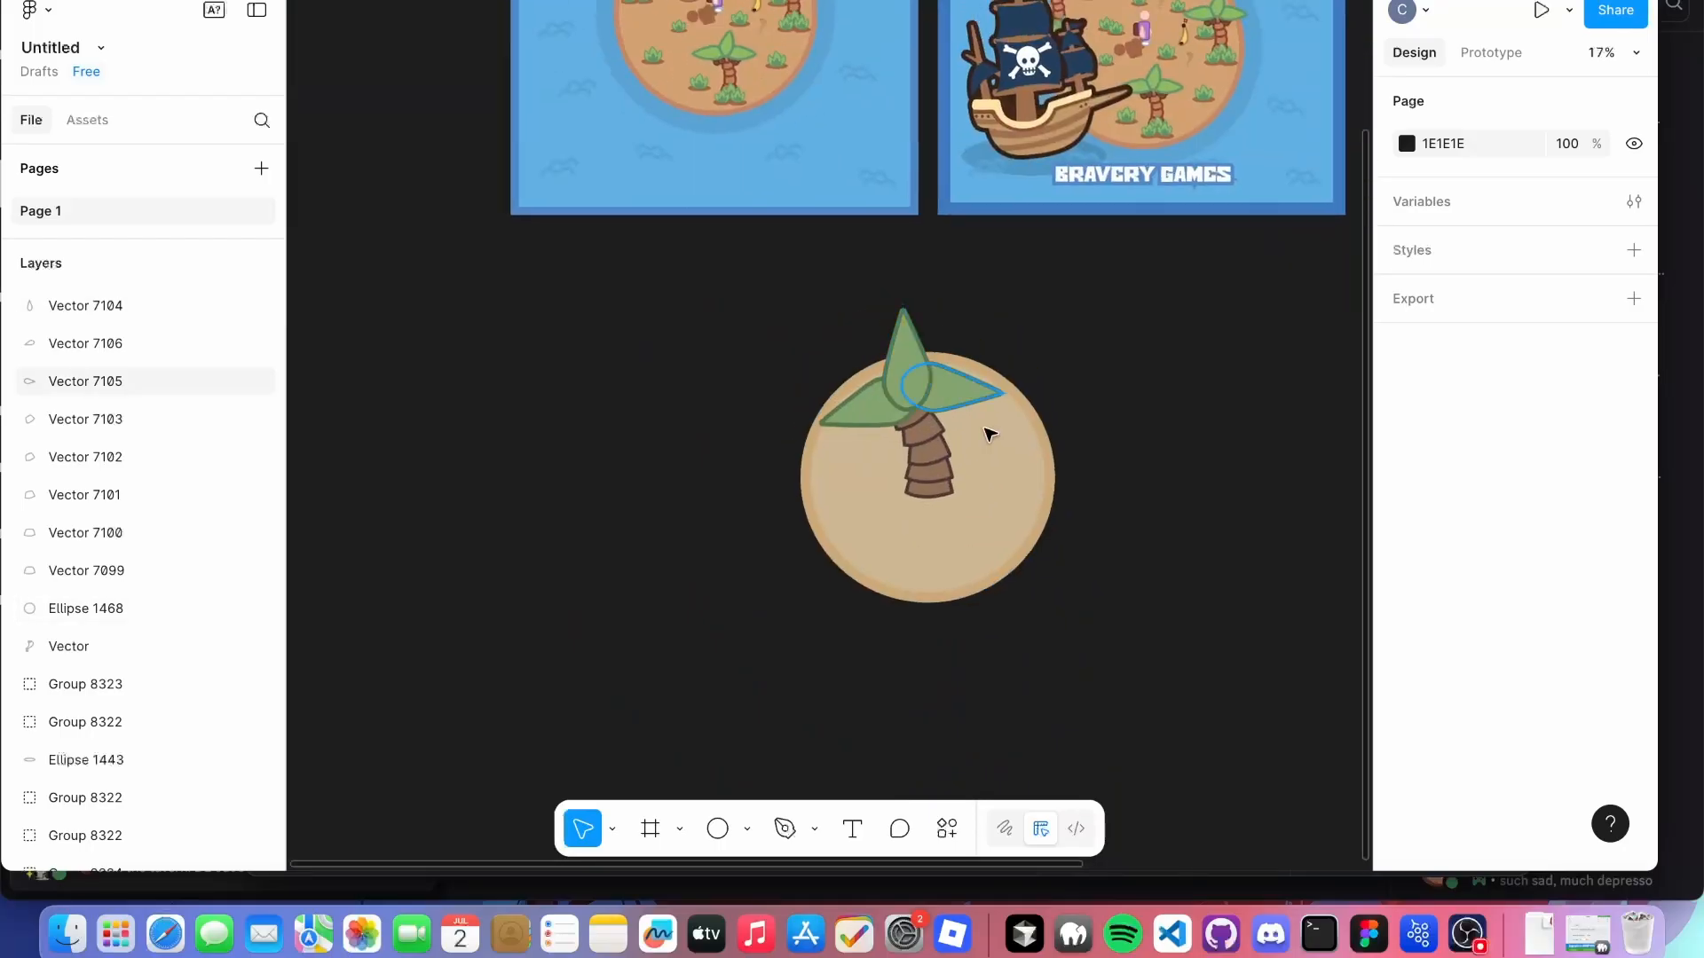
left_click(907, 355)
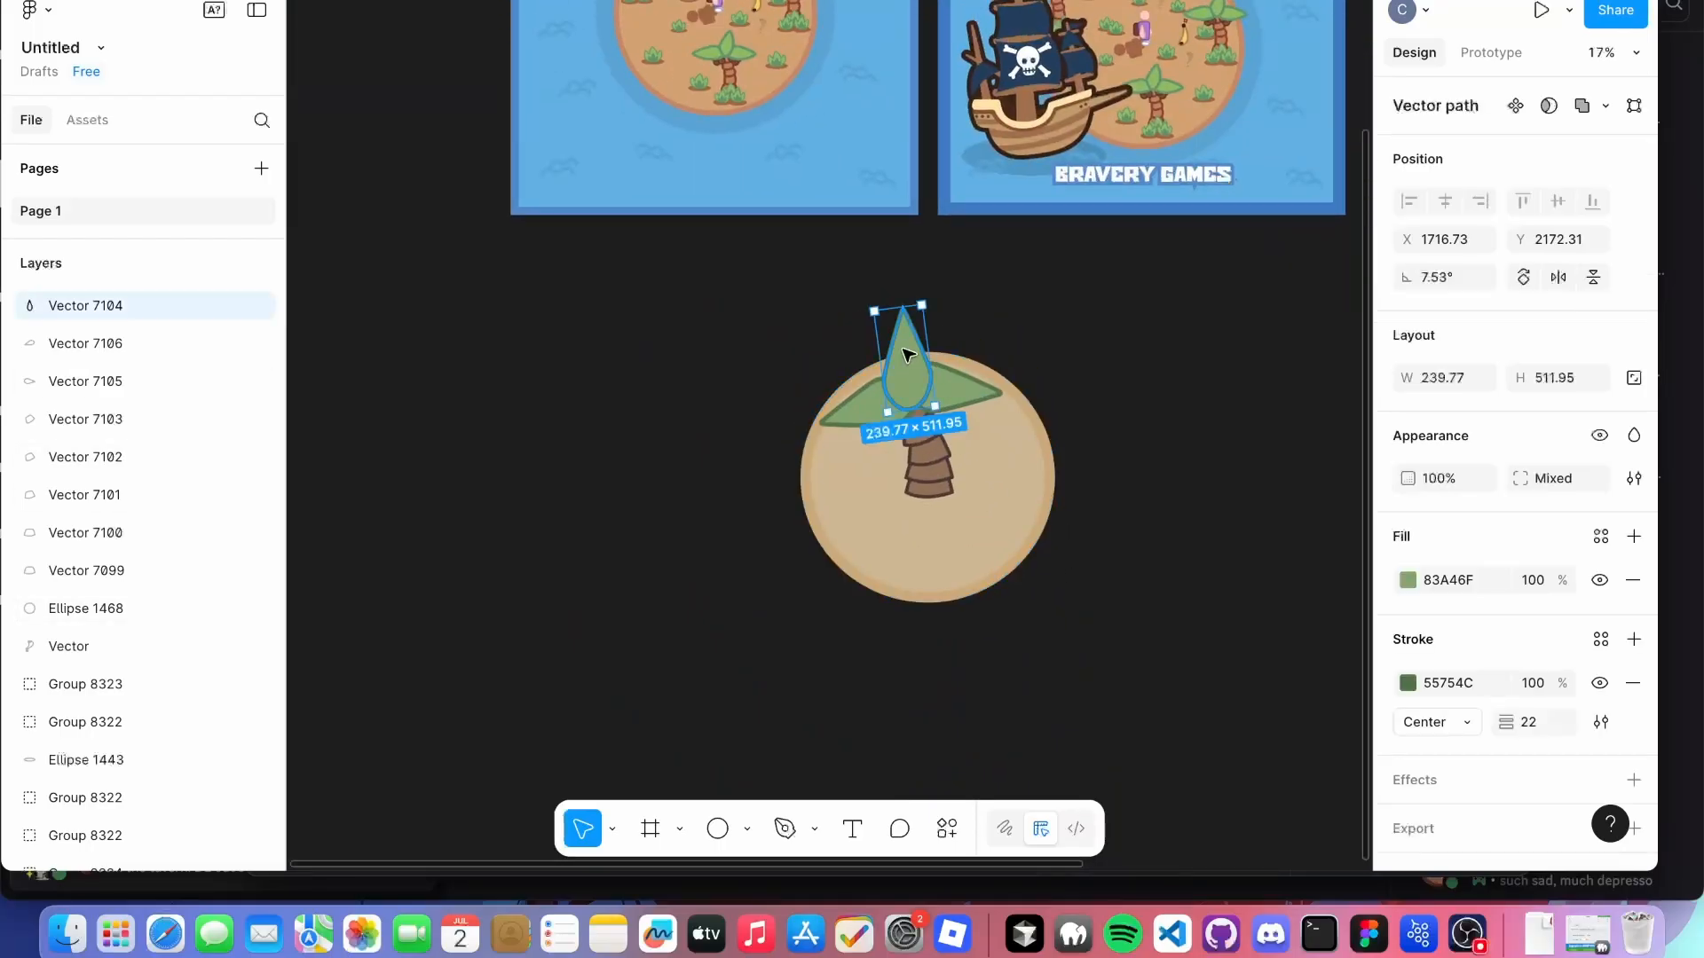
left_click_drag(892, 304, 894, 328)
key("Escape")
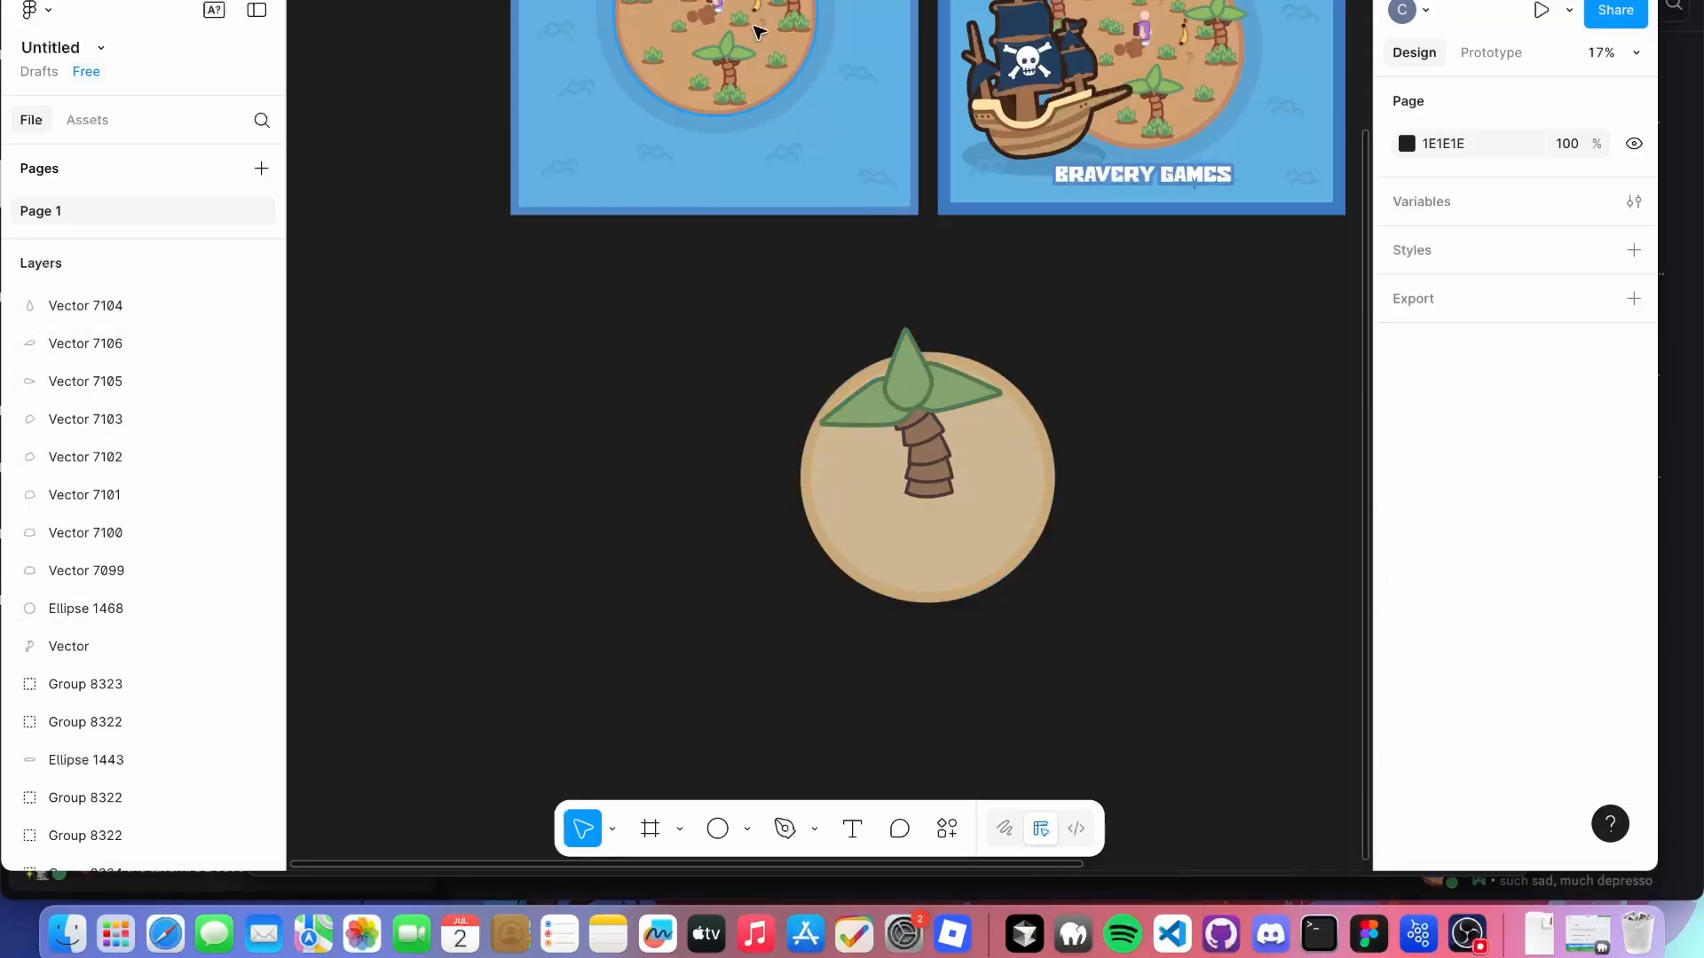
Using Frame 1's coconuts as reference, draw a circle about 103 × 104 beside the top of the trunk, under the left leaf.
scroll(726, 55, "up", 3)
scroll(726, 55, "up", 10)
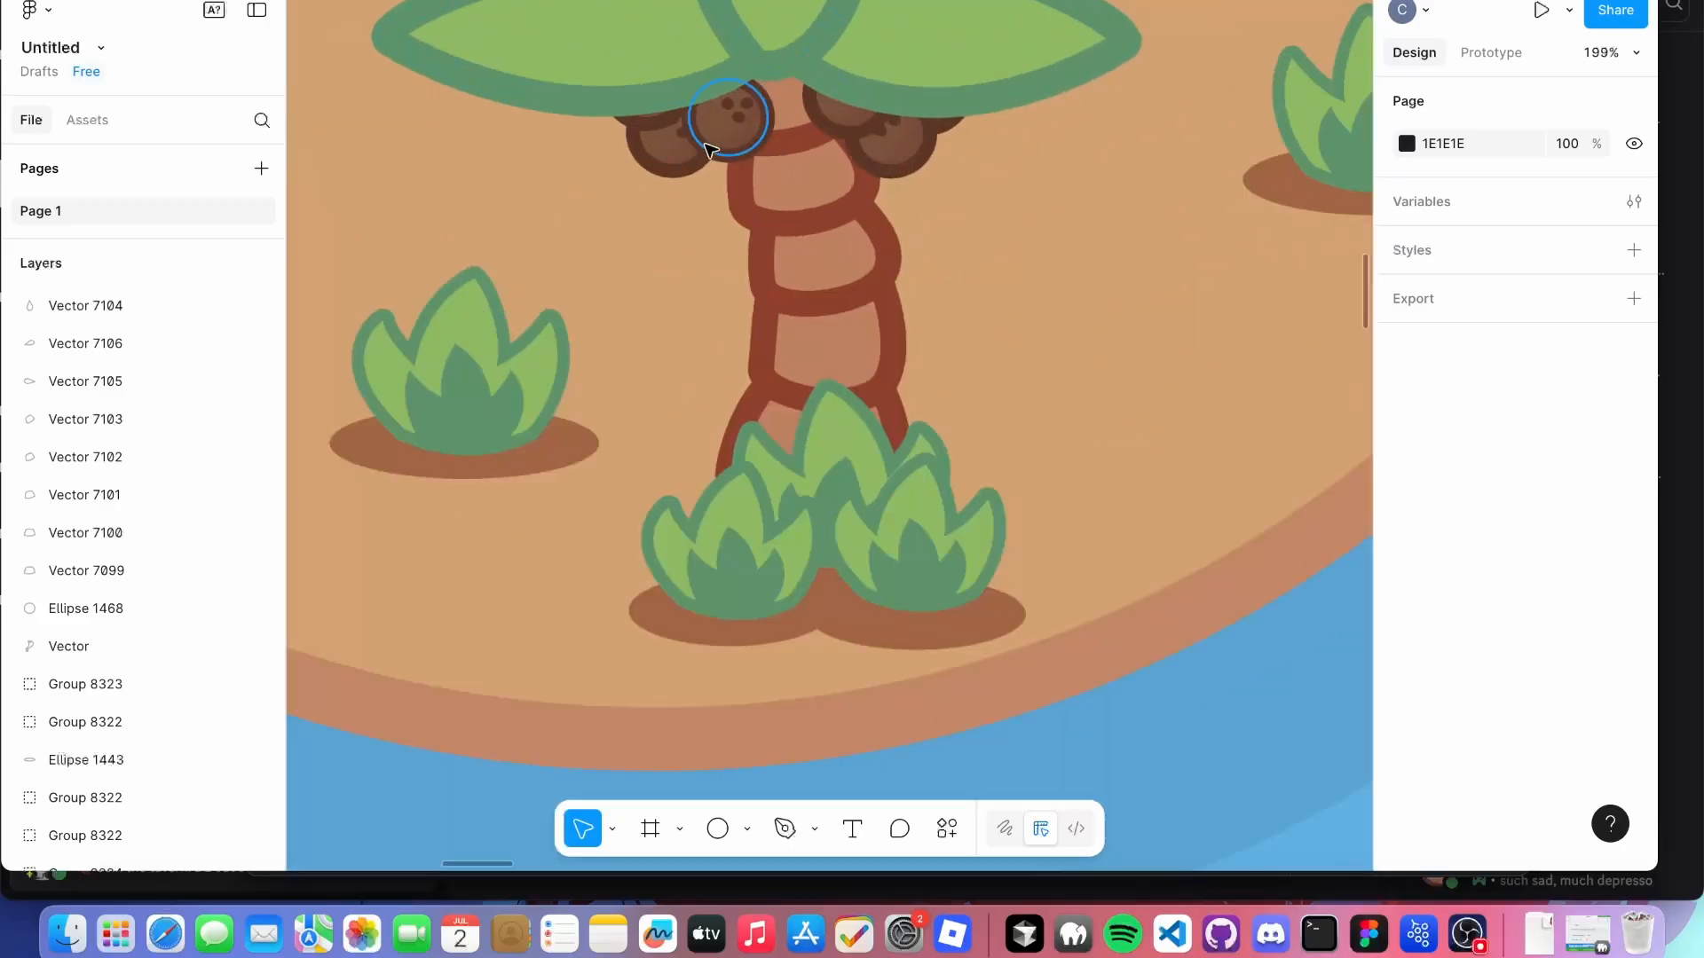
scroll(822, 235, "down", 8)
left_click_drag(1081, 559, 522, 1)
scroll(608, 468, "up", 4)
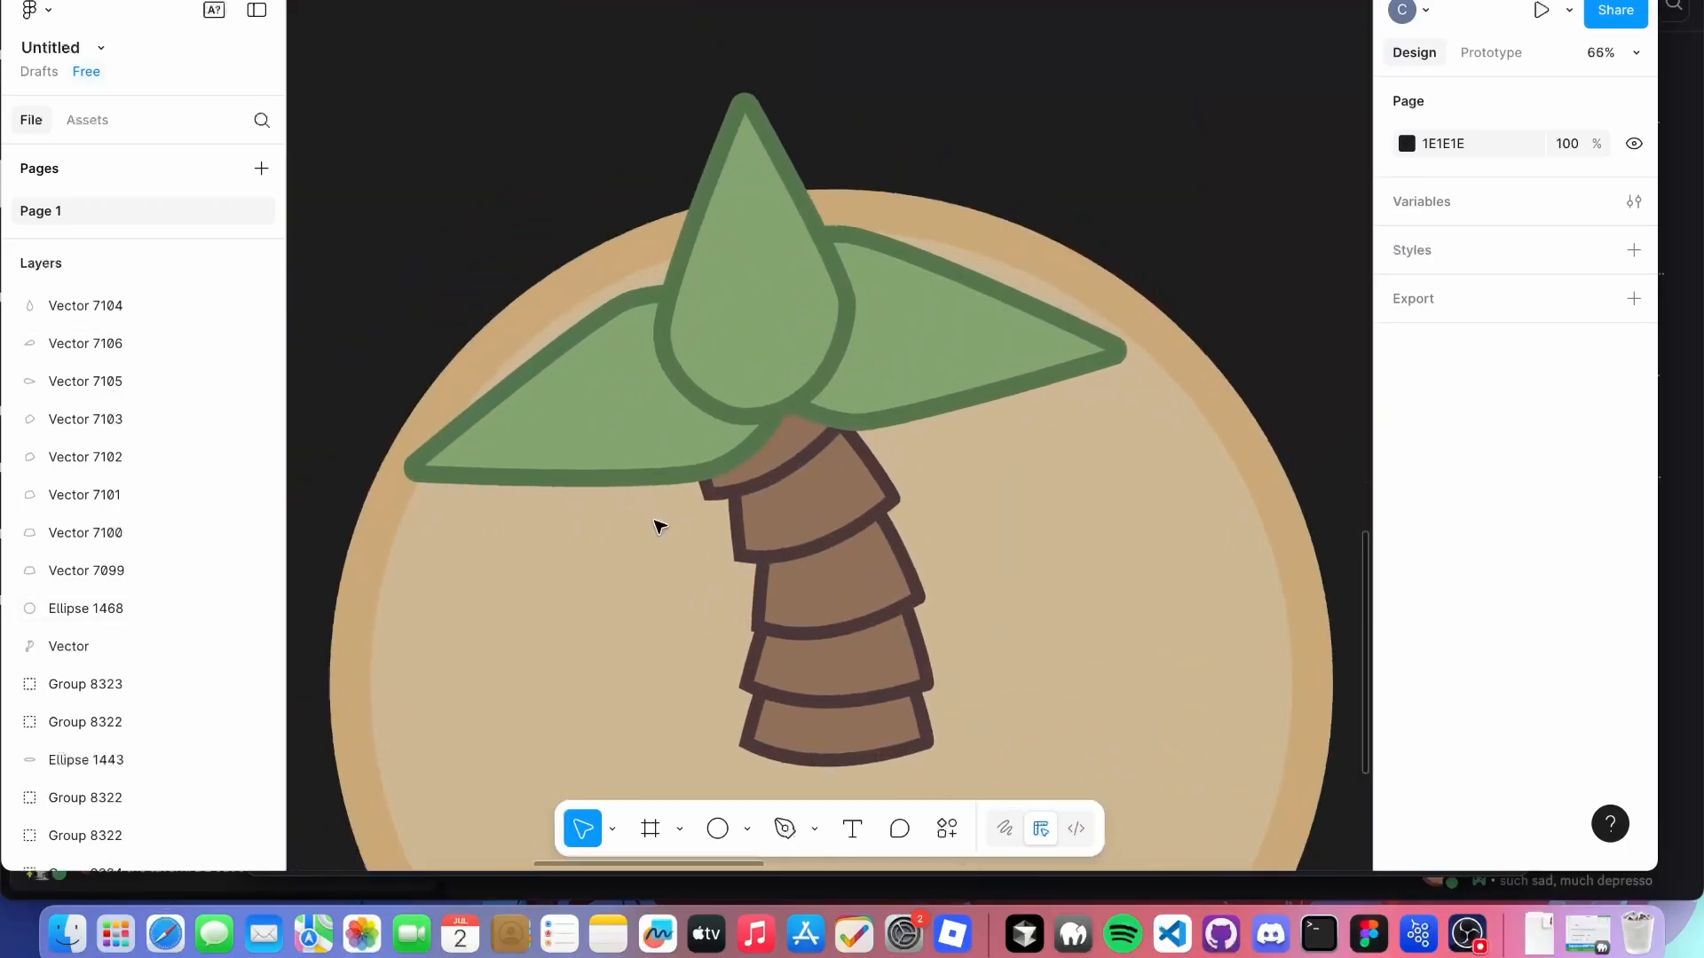
key("o")
left_click_drag(659, 454, 741, 536)
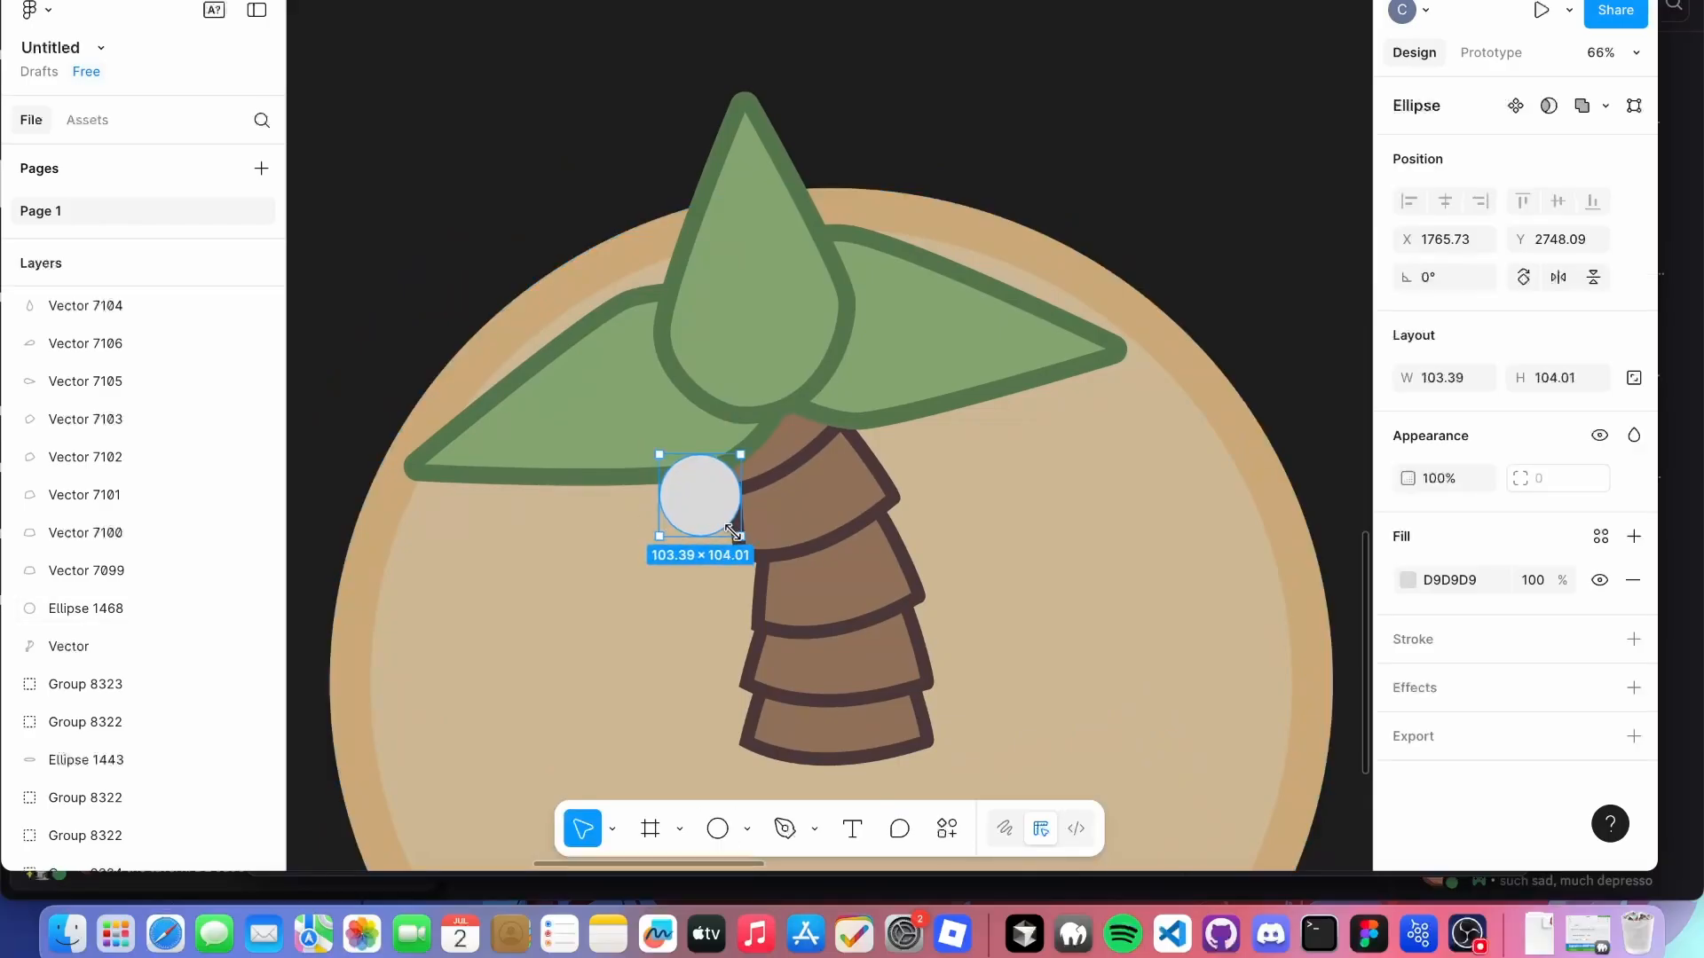
Fill the coconut circle with the trunk brown 907159, shifted to a redder, darker 7C564B.
left_click(1408, 579)
left_click(1123, 610)
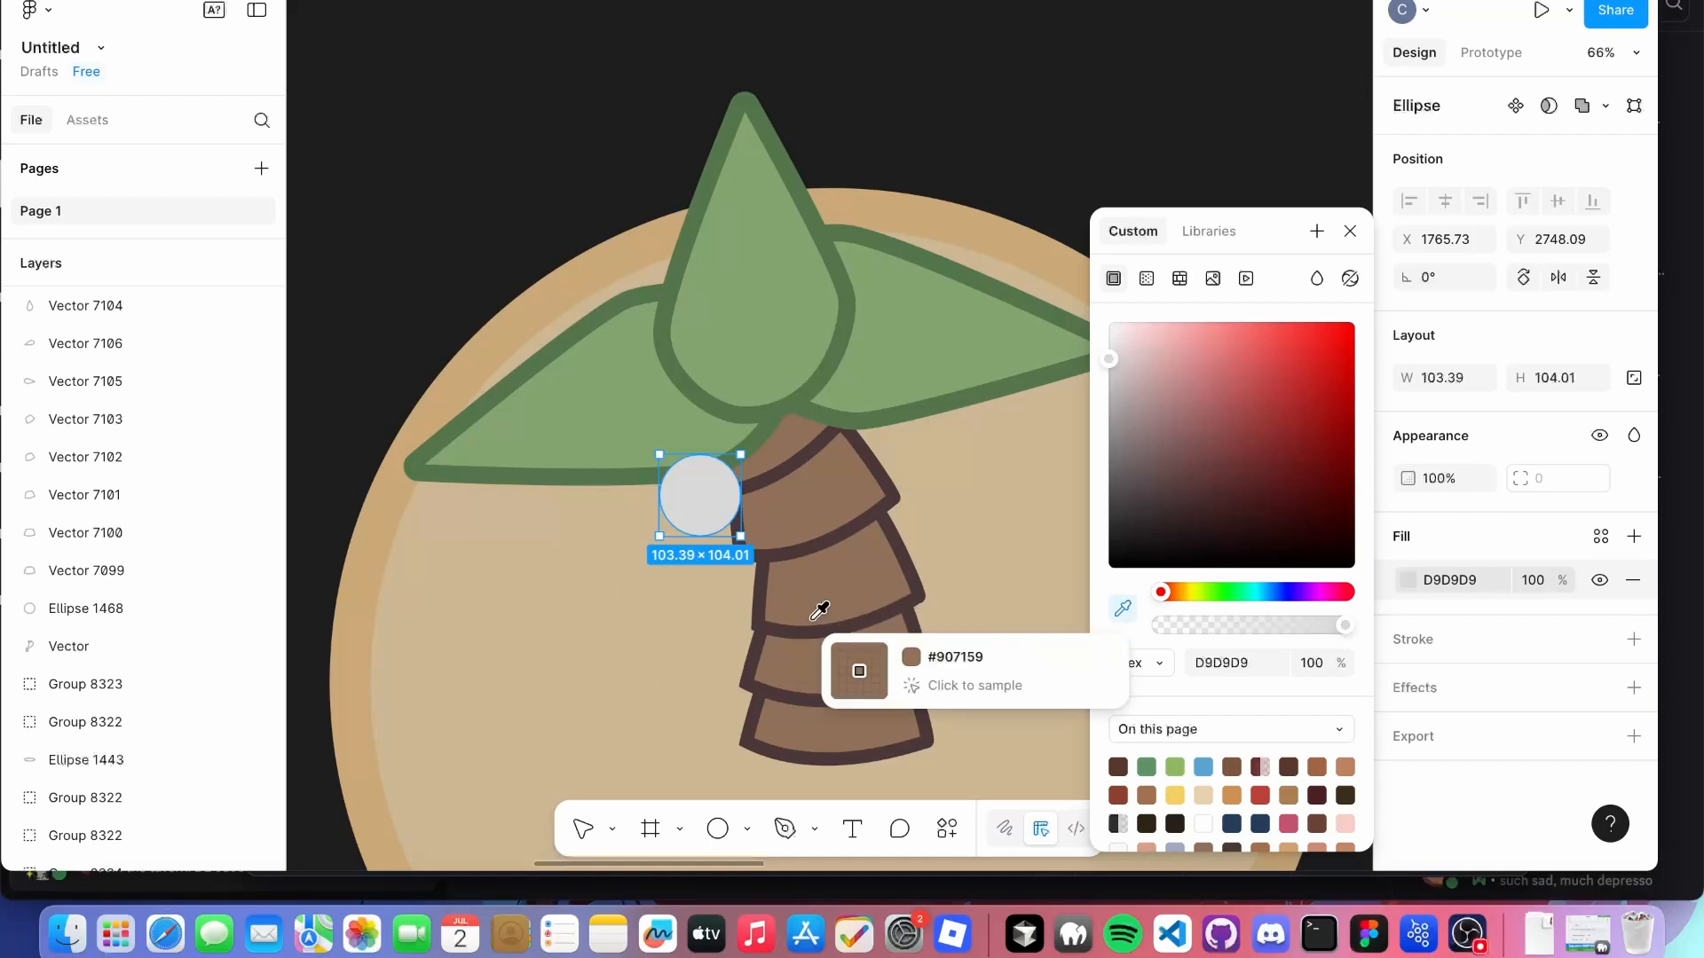
left_click(815, 613)
left_click_drag(1173, 593, 1167, 592)
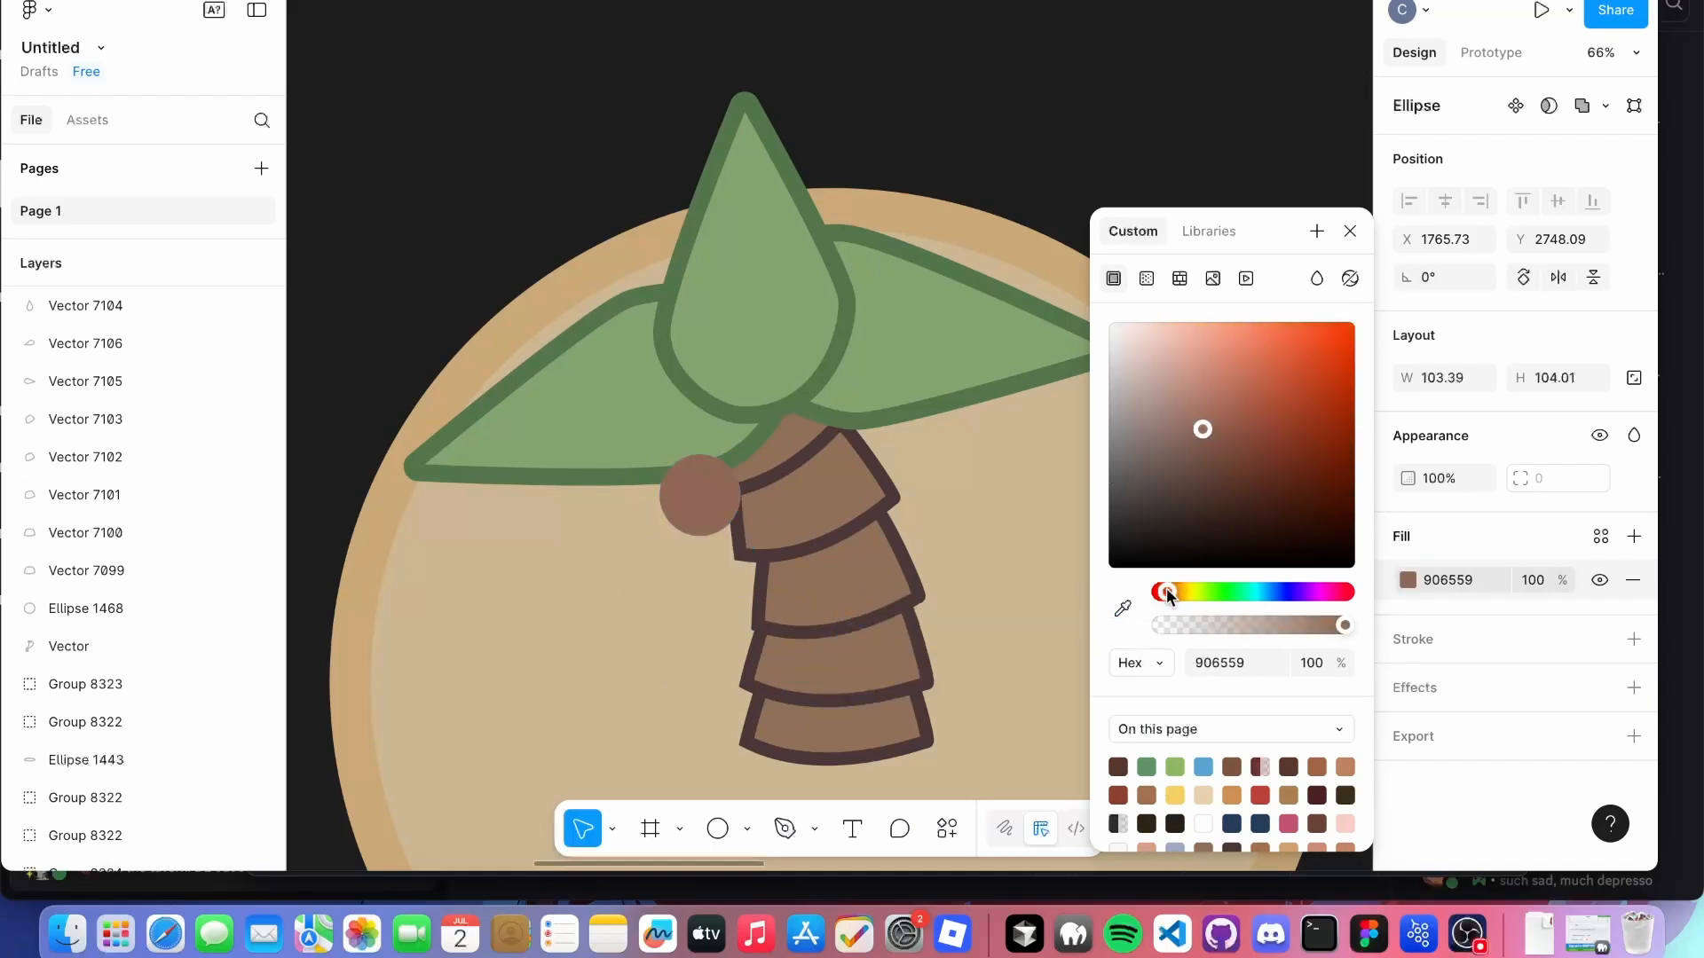
left_click(1206, 449)
left_click(995, 197)
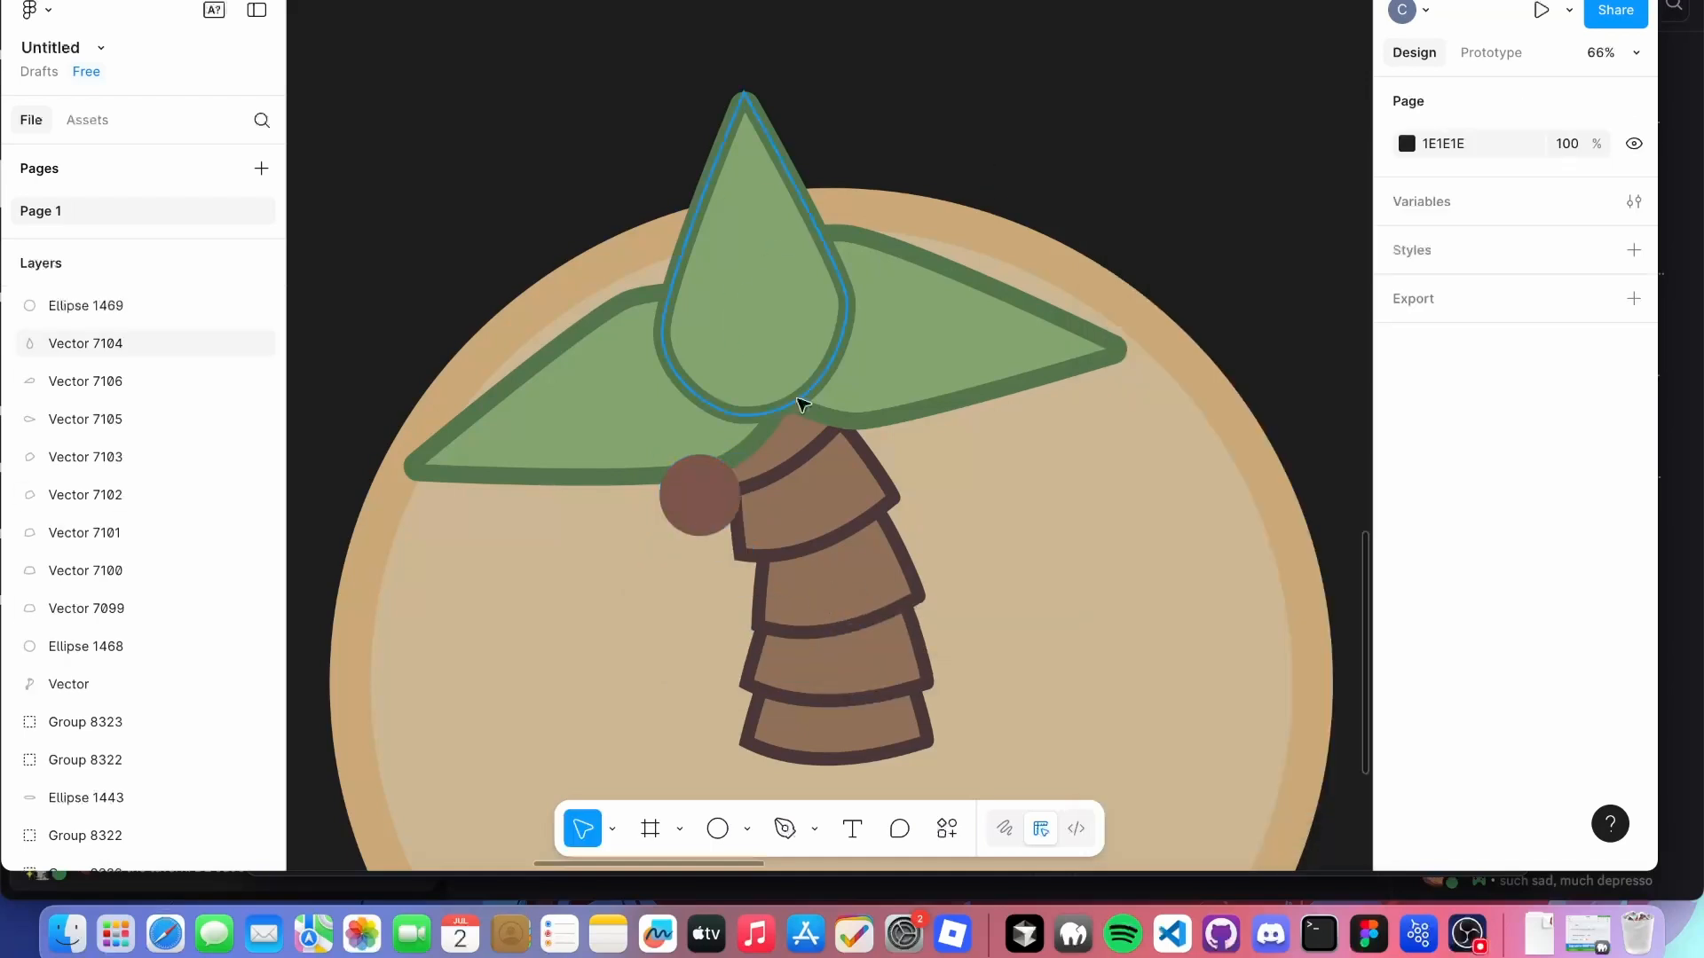
Bring the leftmost coconut to the front of the layer stack.
scroll(552, 426, "down", 10)
scroll(561, 440, "up", 5)
scroll(549, 390, "up", 3)
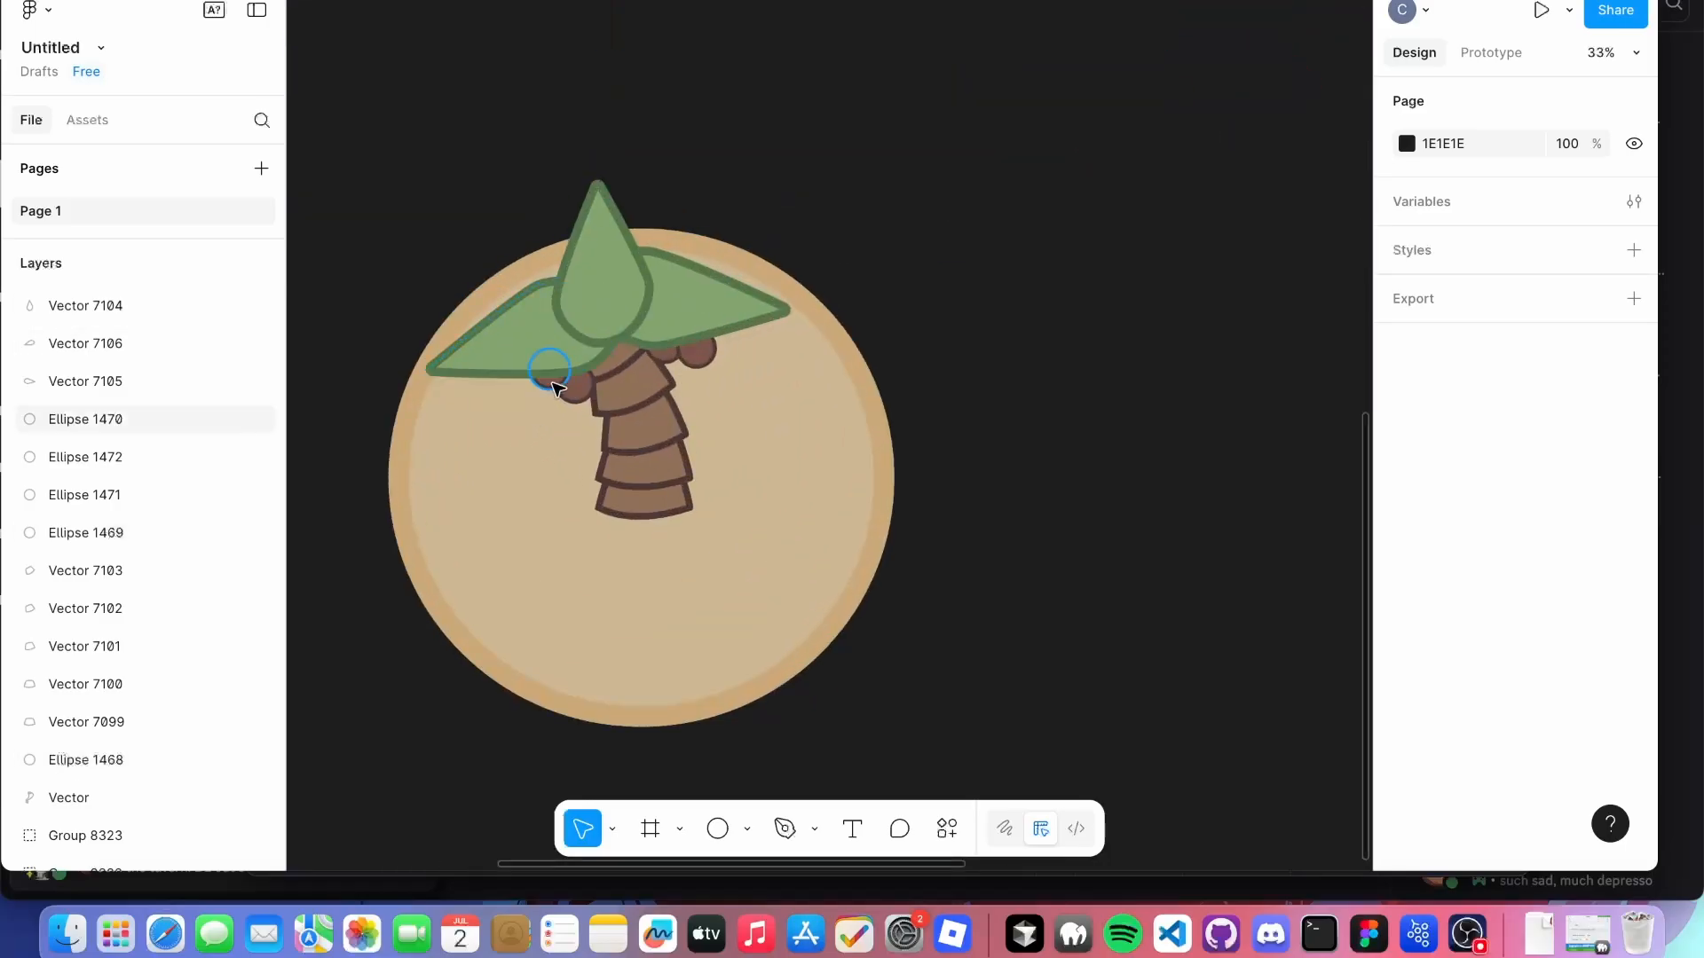
left_click(554, 388)
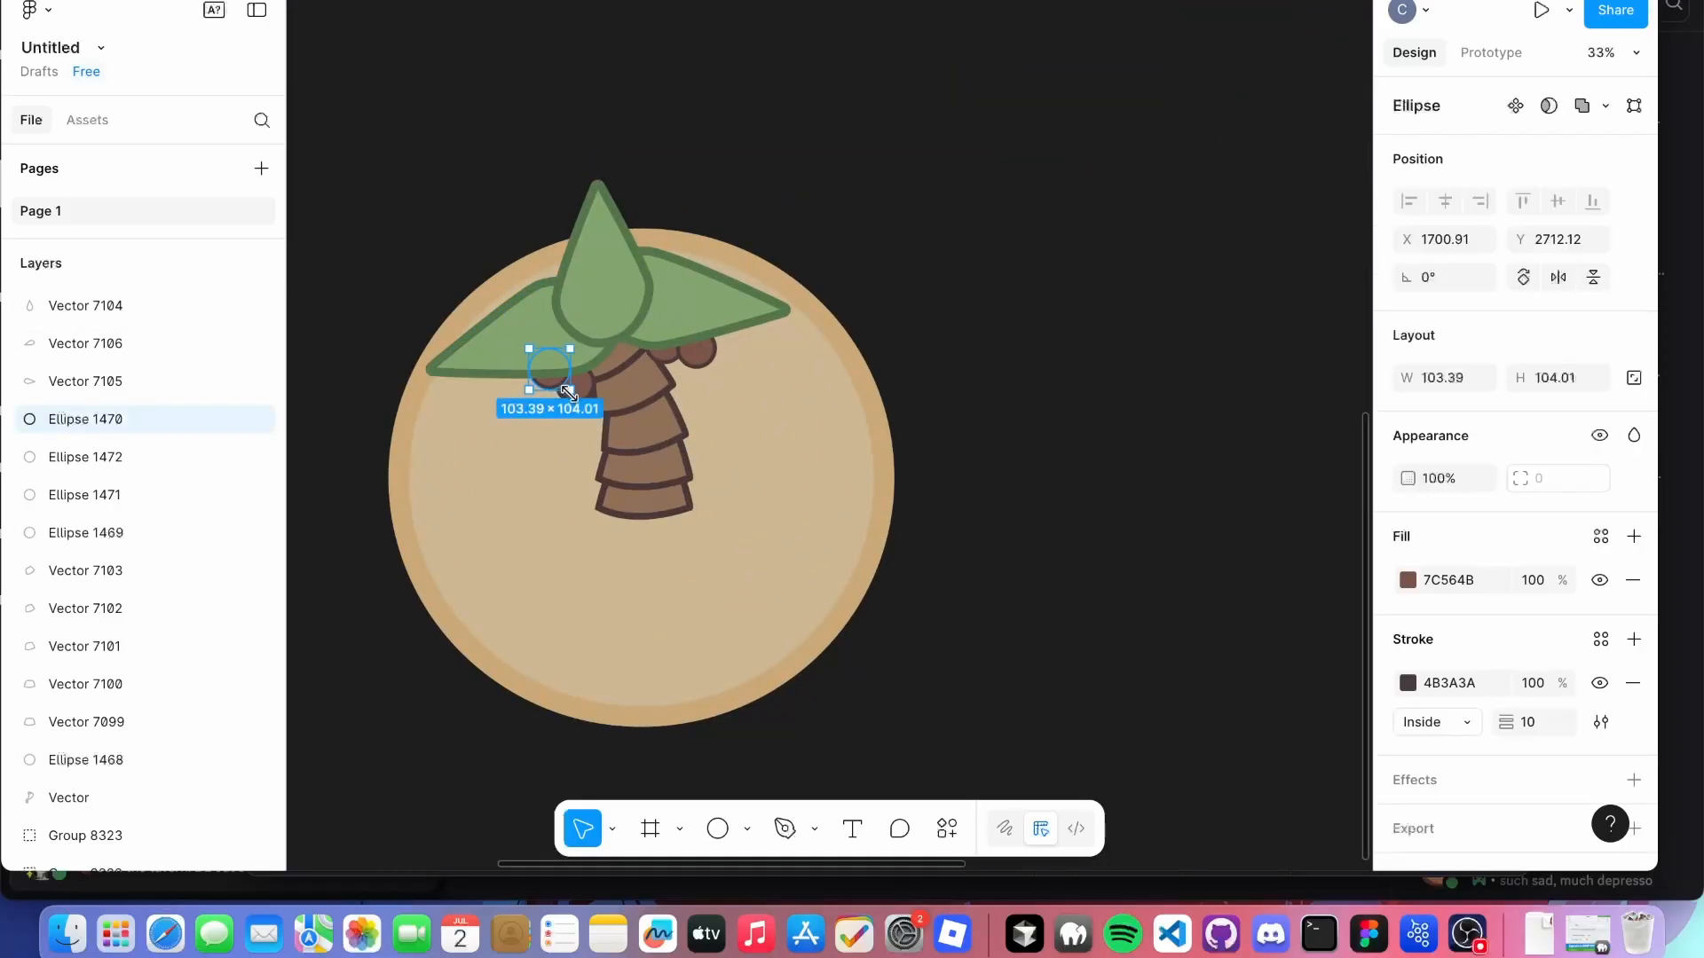
key("super+alt+bracketright")
key("bracketleft")
key("bracketright")
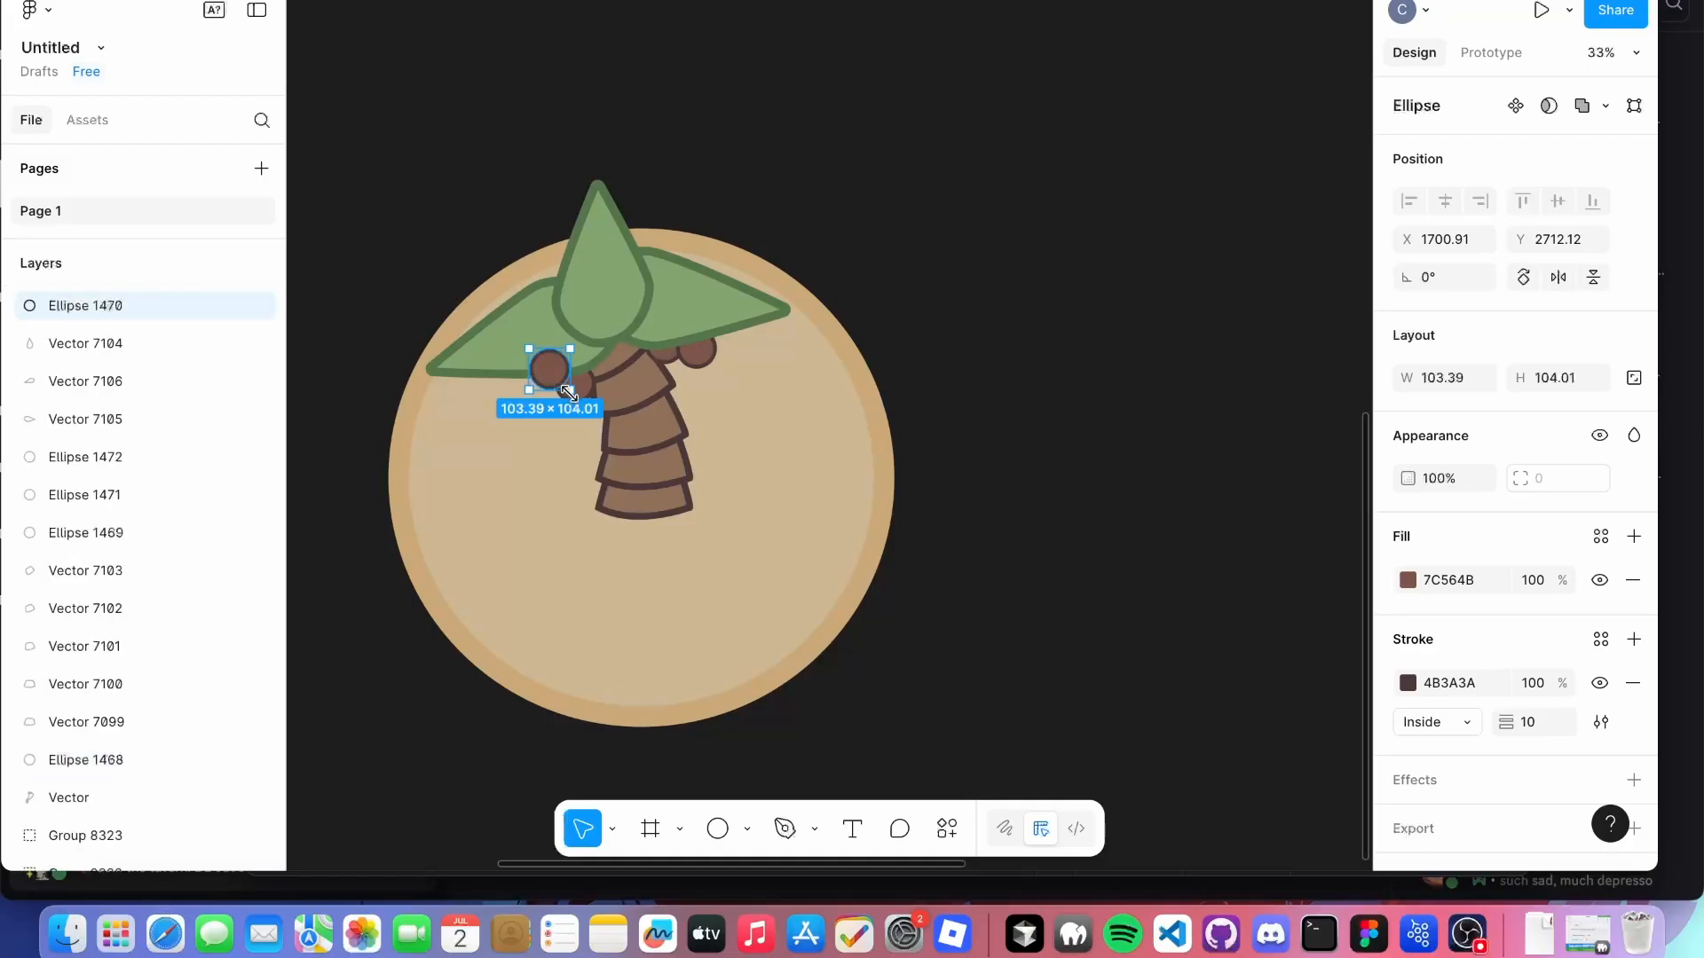
key("super+alt+bracketleft")
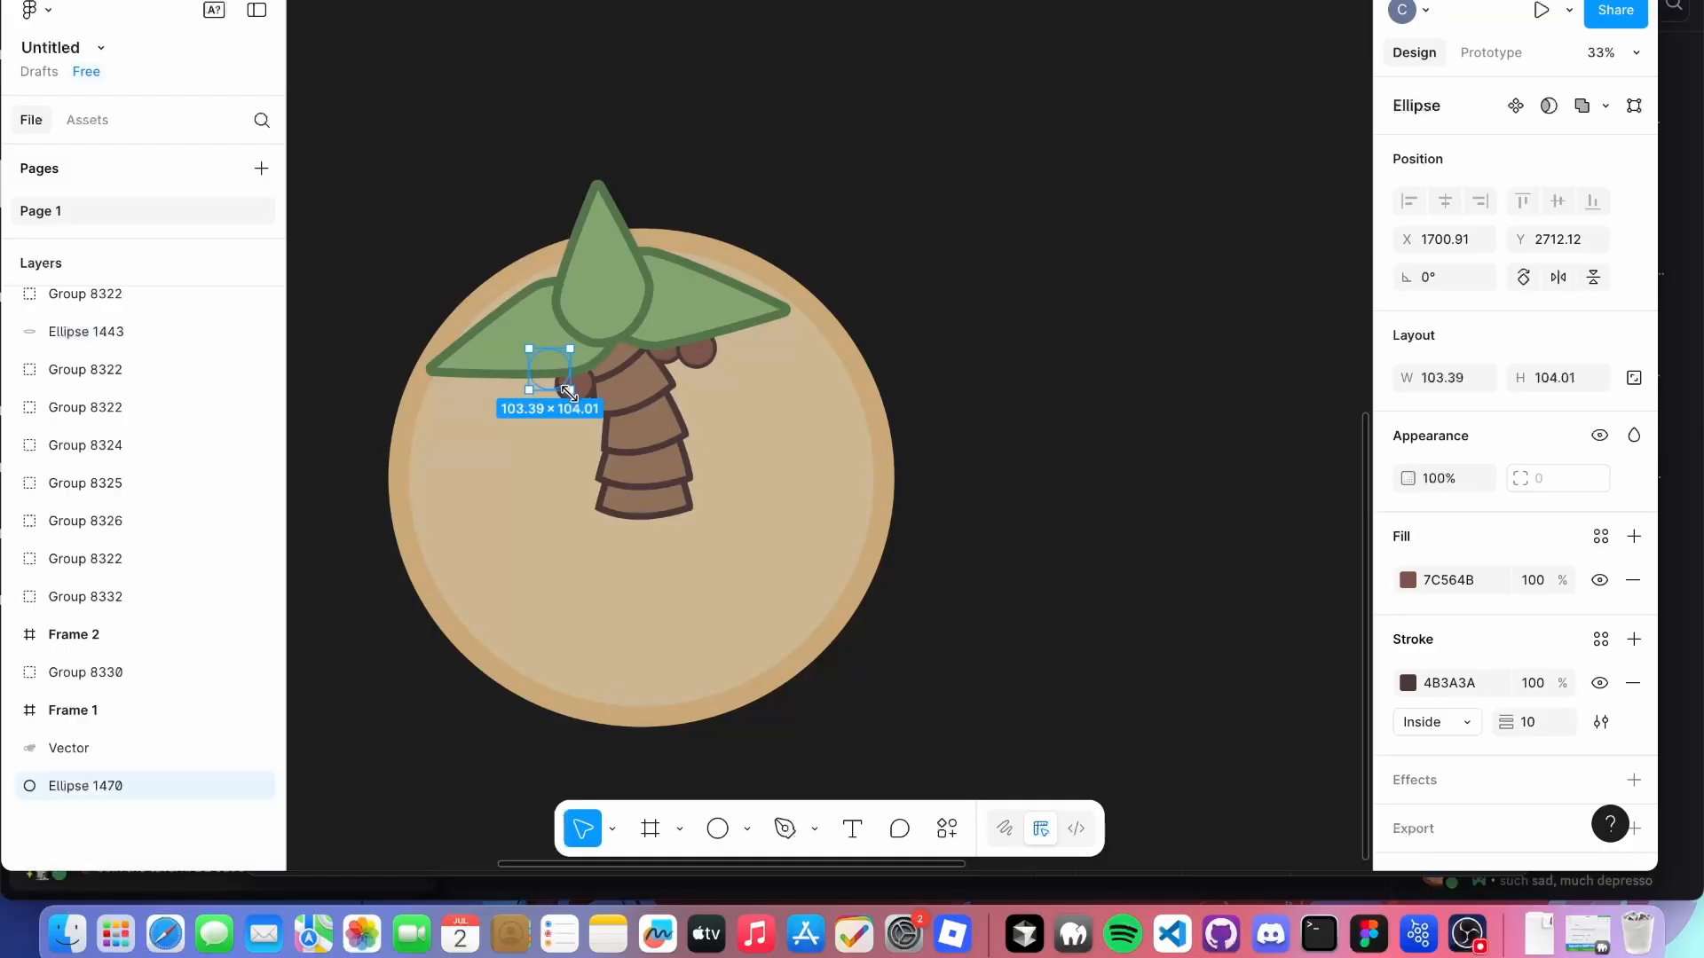
key("super+alt+bracketright")
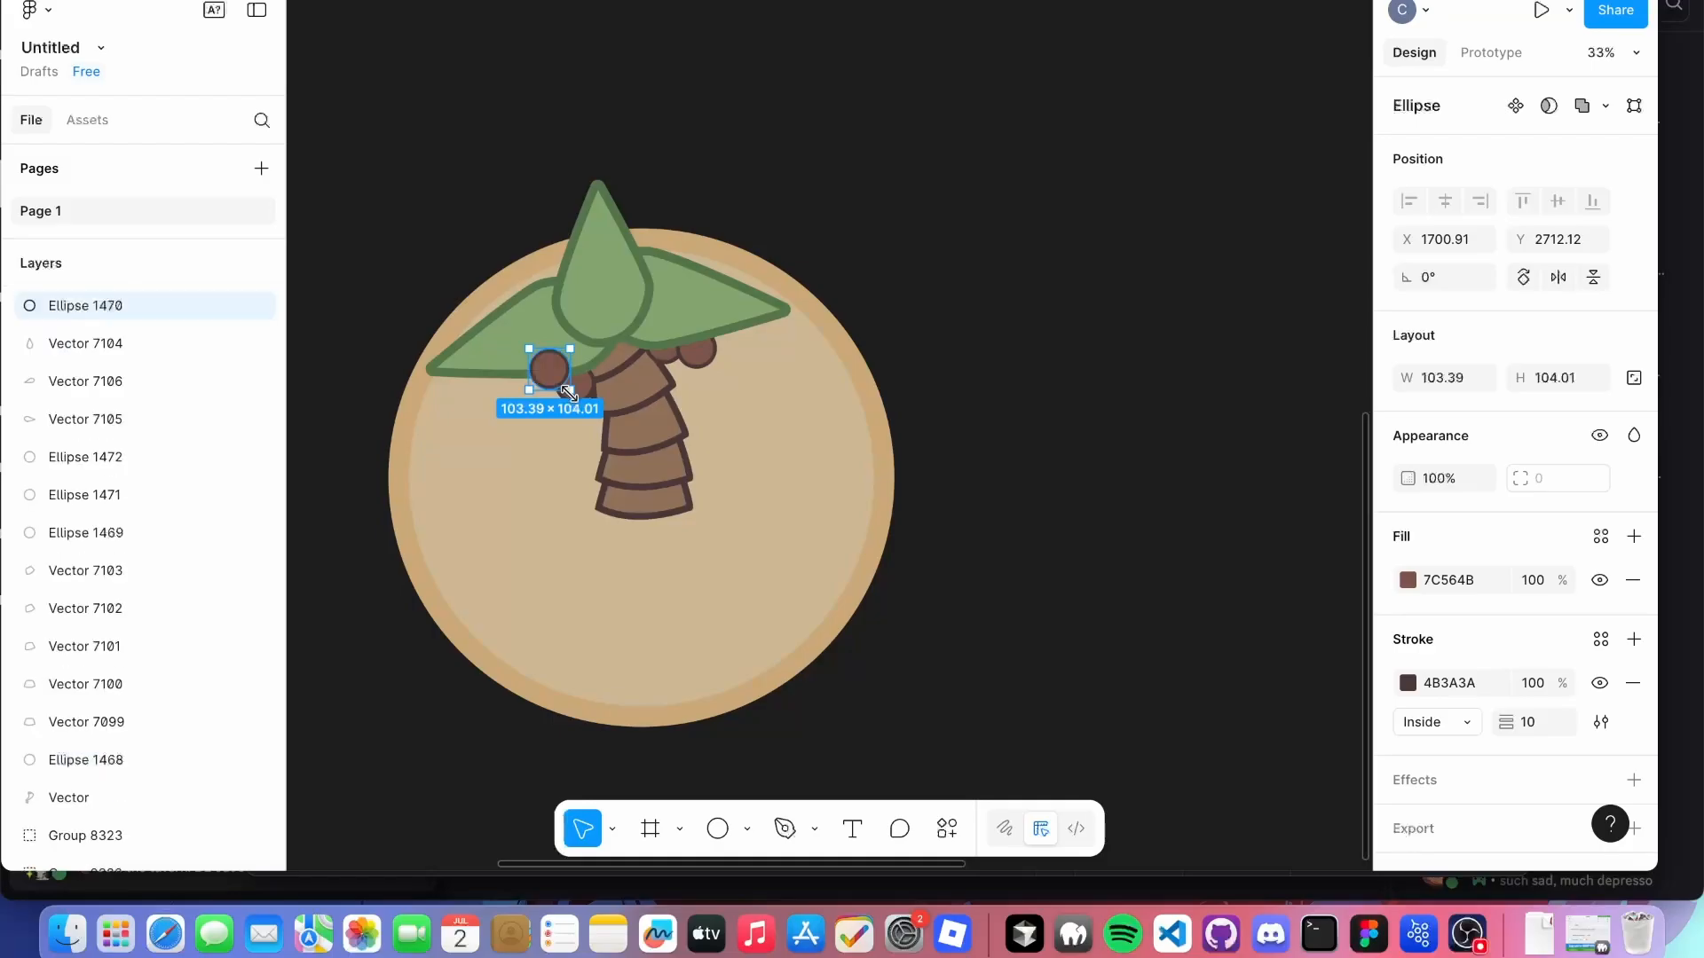
Bring the left leaf and the upright leaf to the front so they overlap the leftmost coconut.
left_click(536, 320)
key("super+alt+bracketright")
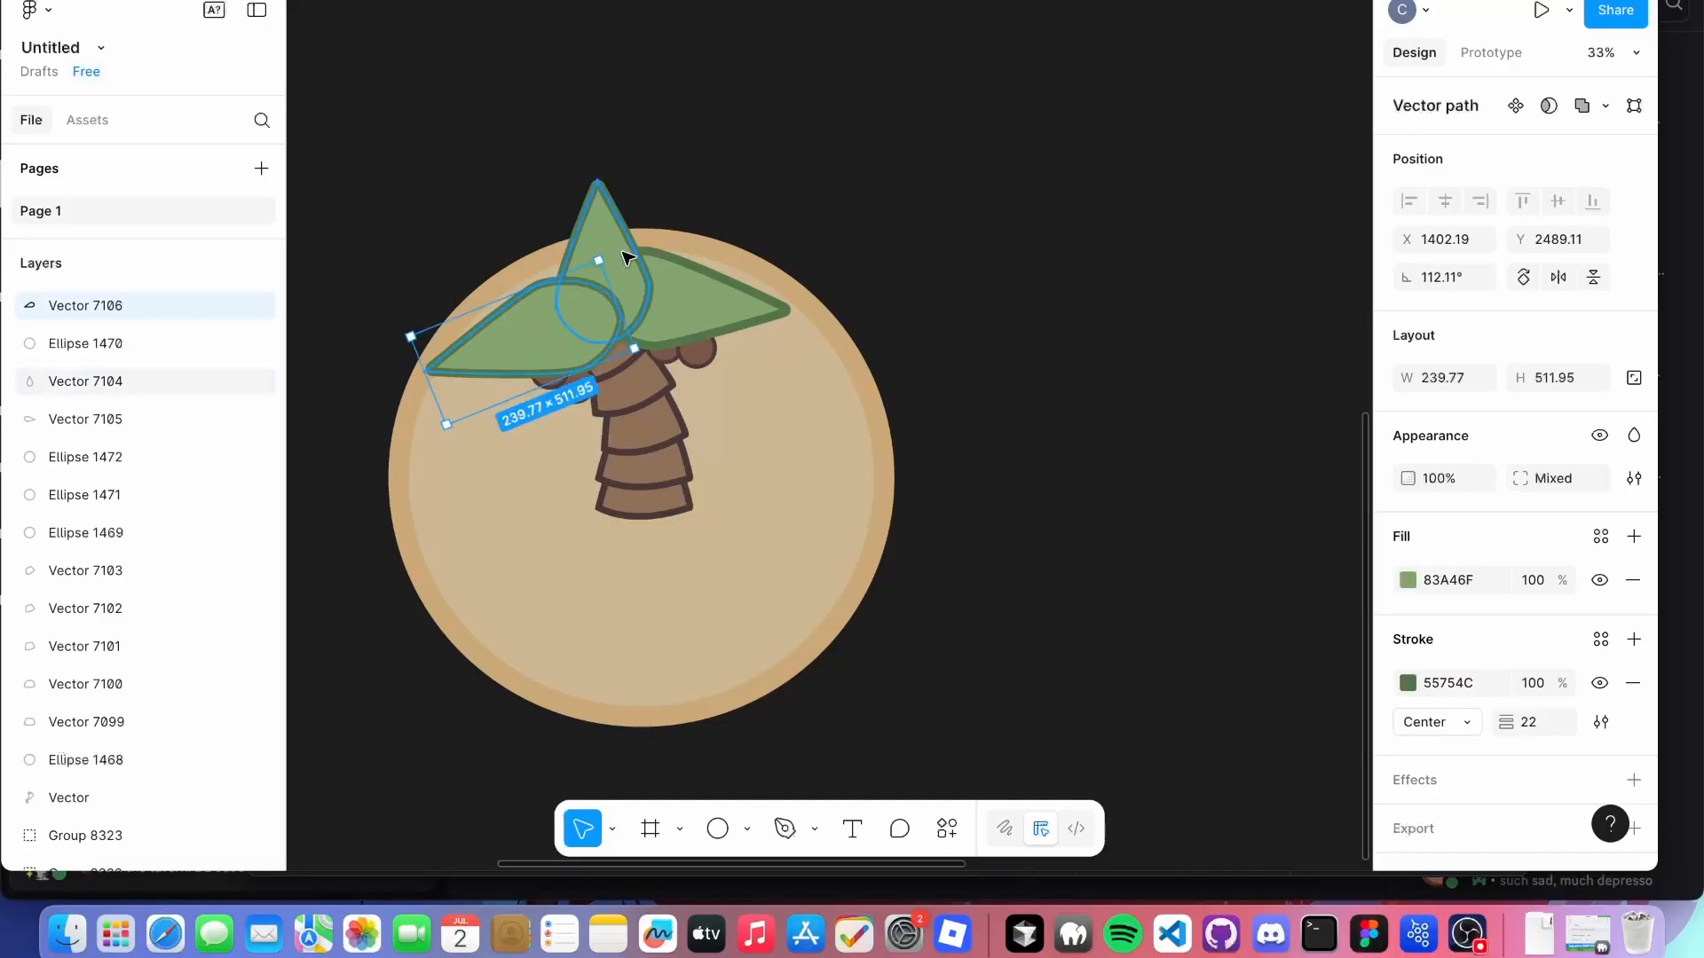
left_click(592, 293)
key("]")
left_click(852, 259)
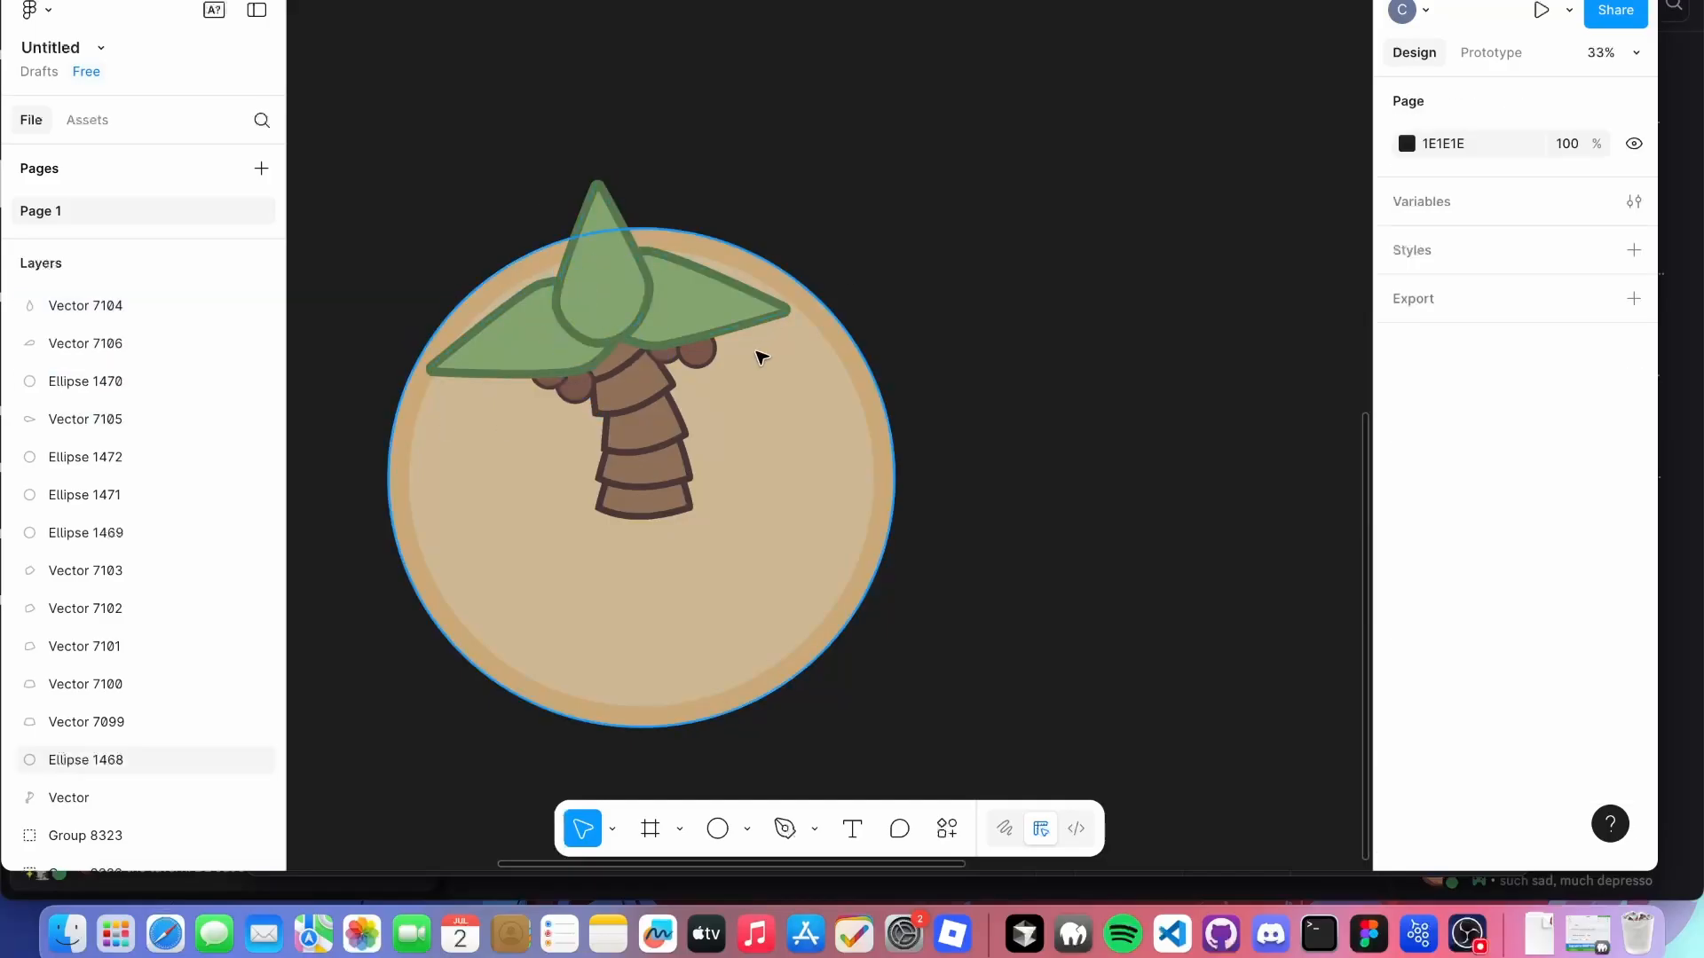
Compare the palm tree on the sand circle with the palms in Frame 1 and Frame 2.
left_click_drag(698, 435, 976, 437)
scroll(974, 435, "up", 3)
scroll(974, 435, "down", 4)
scroll(979, 441, "down", 5)
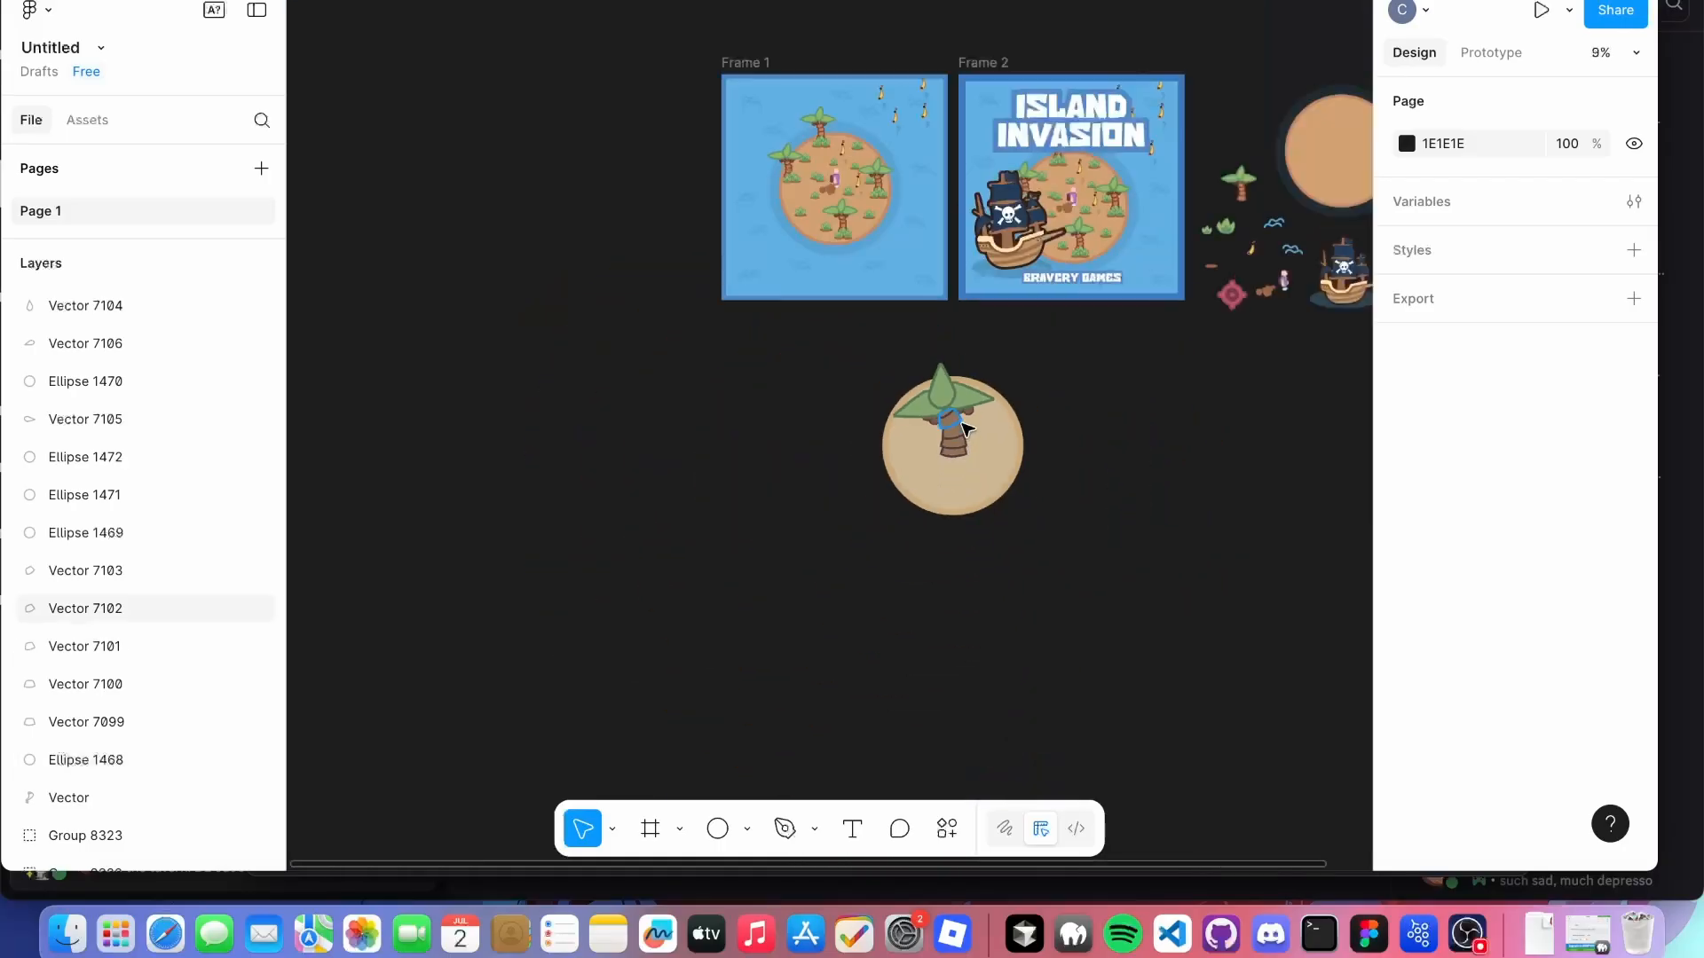
scroll(994, 497, "up", 2)
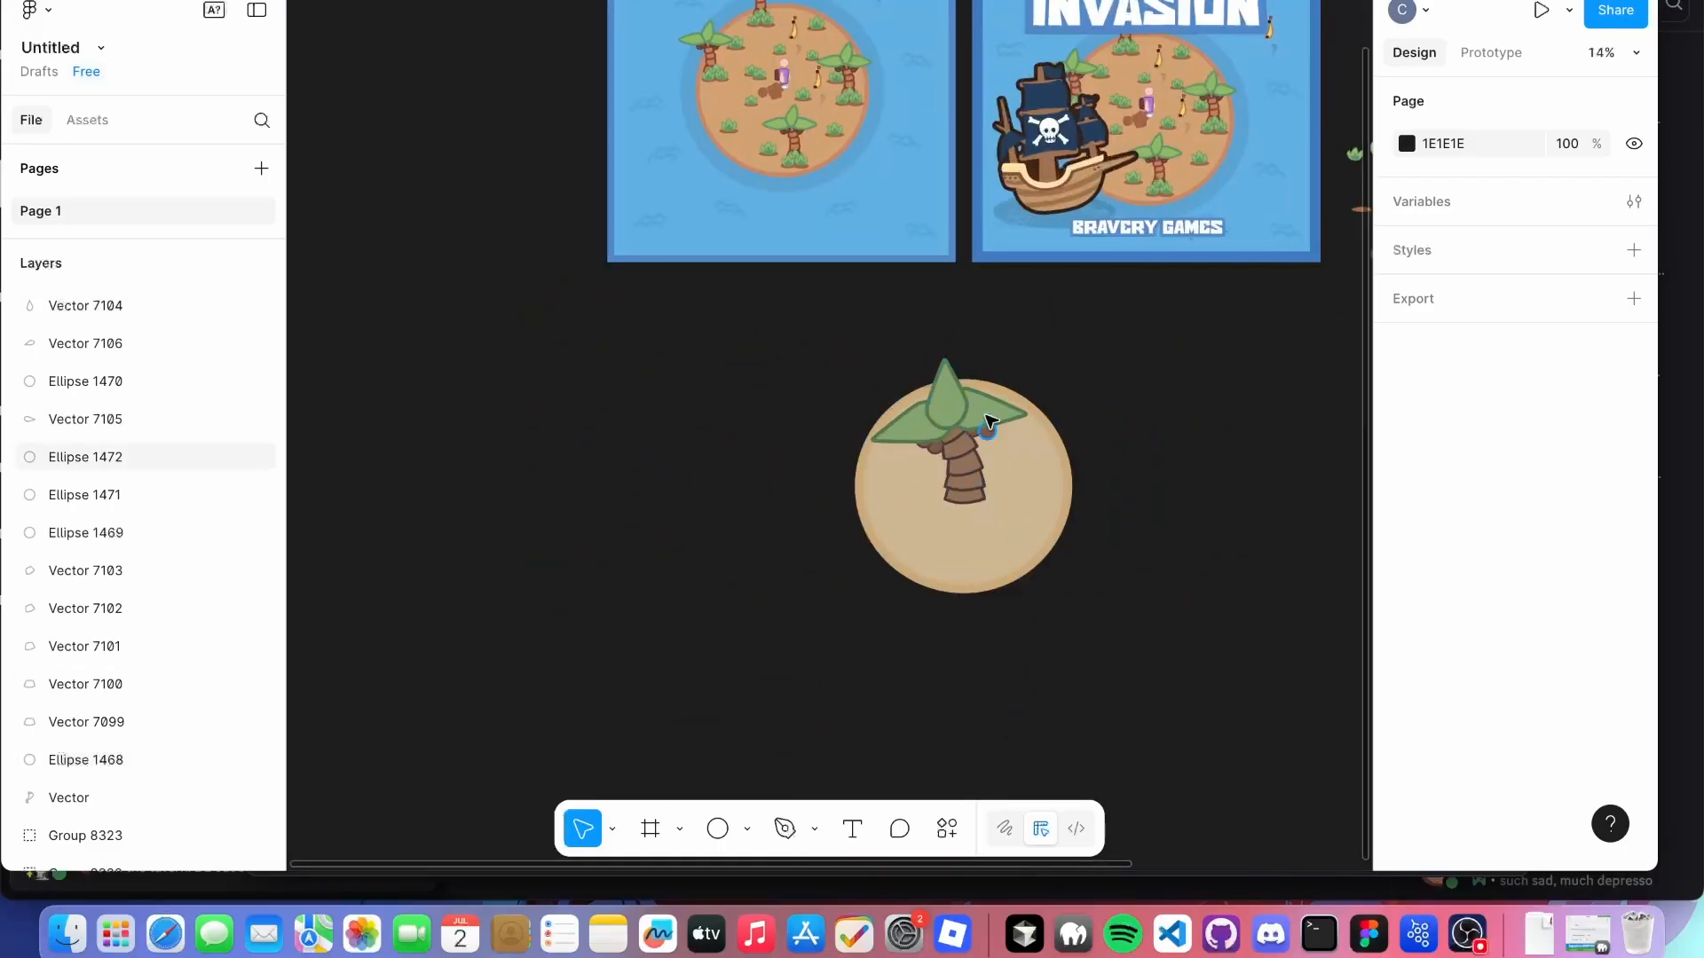
scroll(962, 456, "down", 1)
scroll(962, 456, "right", 1)
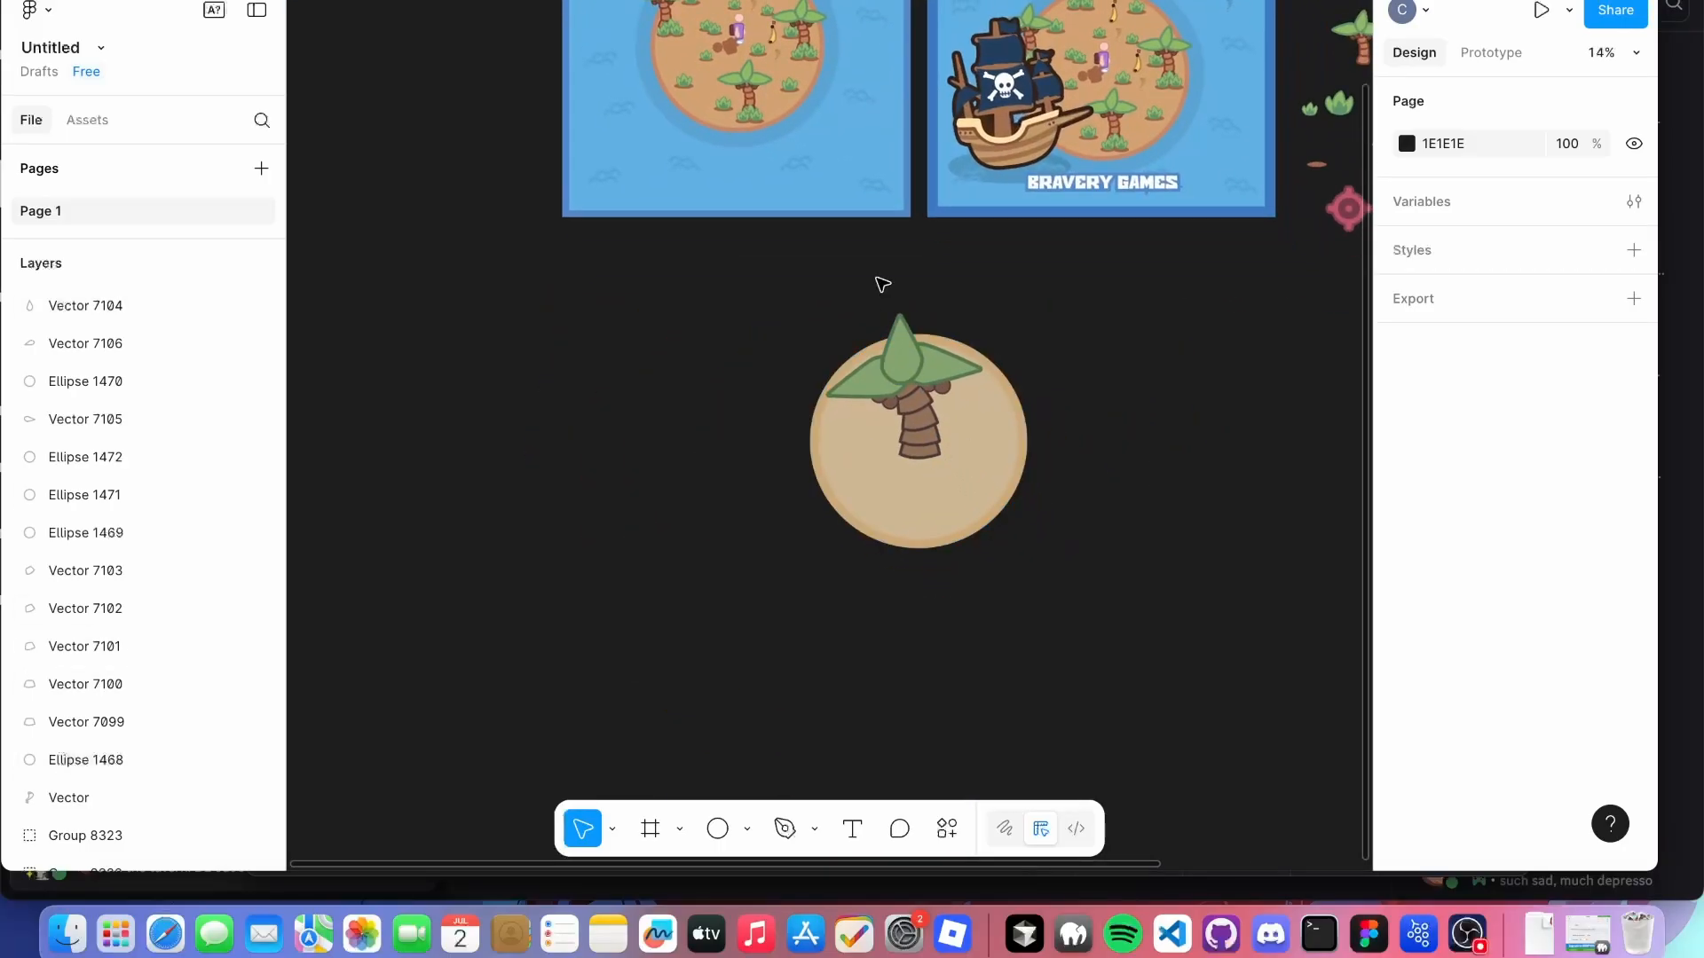
scroll(836, 388, "up", 4)
scroll(776, 246, "down", 5)
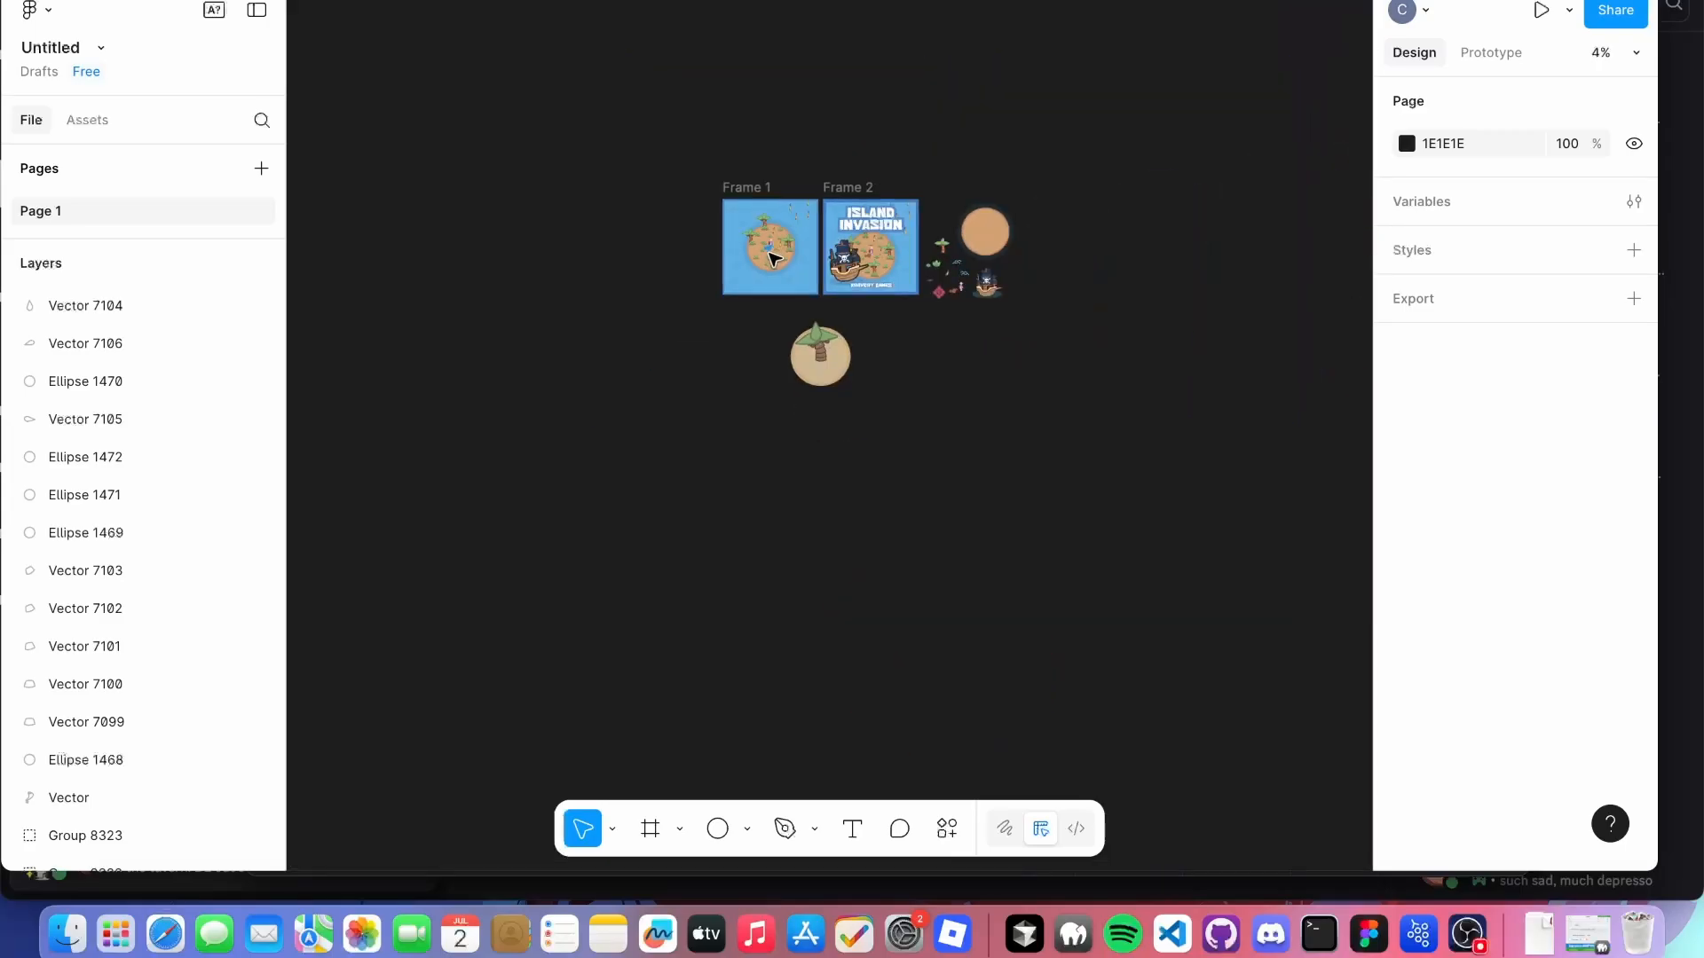
Examine the palms and the shadows beneath the plants on the island in Frame 1.
scroll(779, 248, "up", 8)
scroll(777, 248, "up", 5)
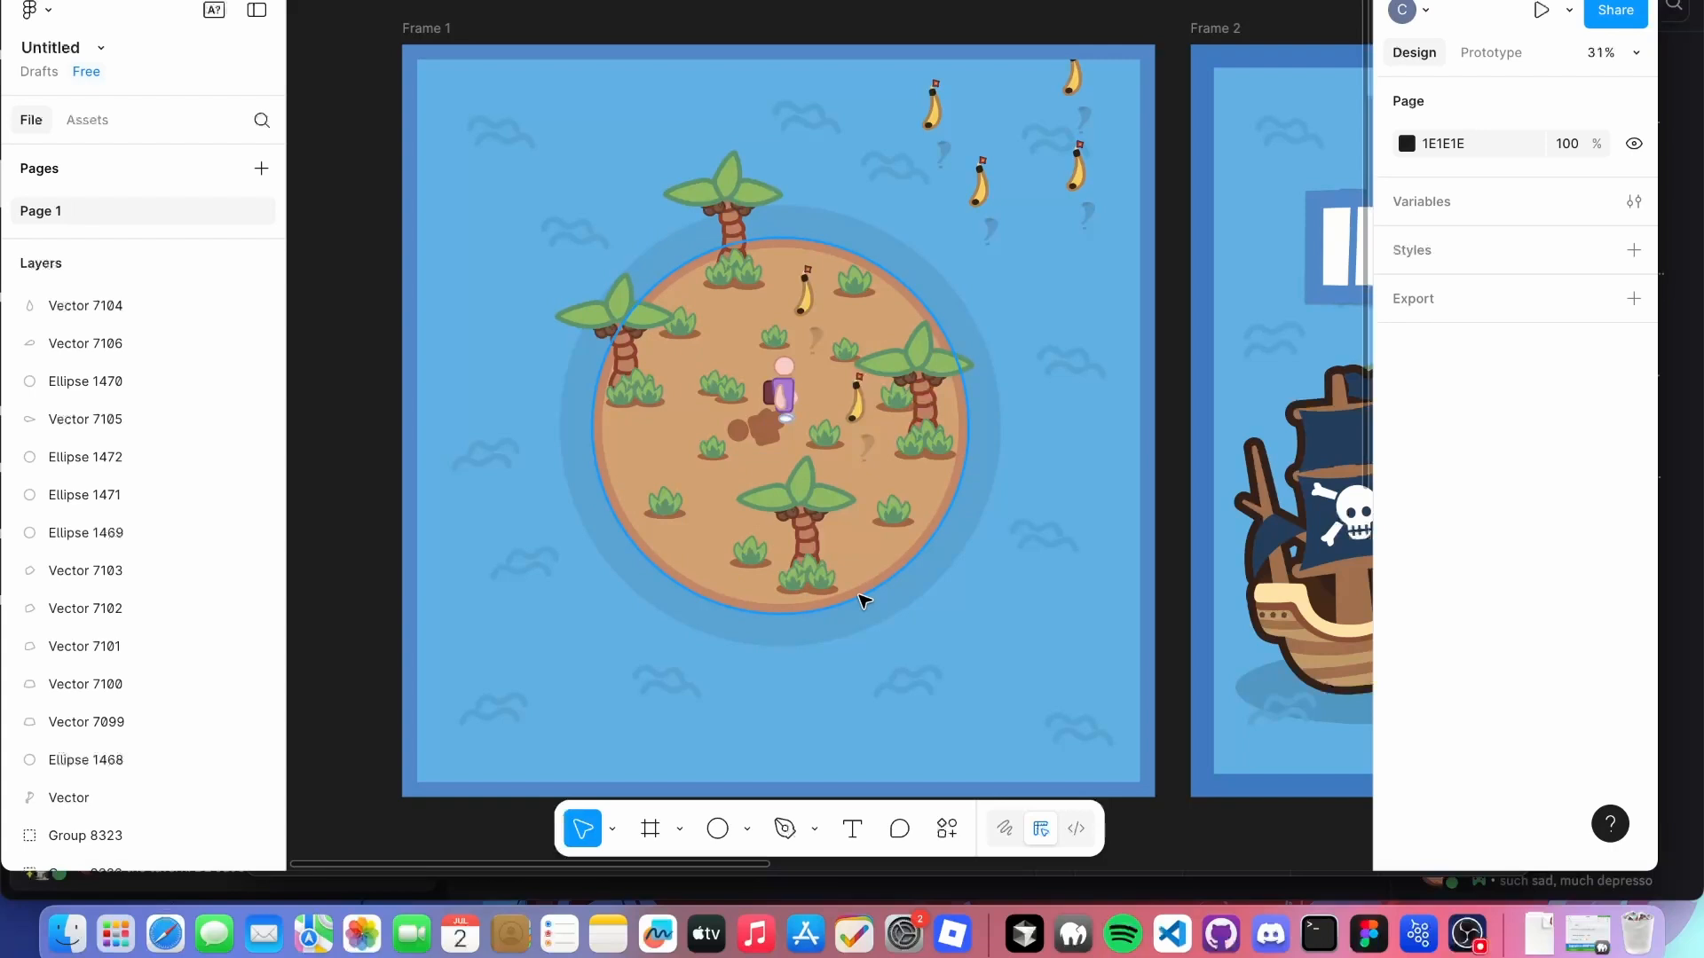
scroll(867, 597, "down", 2)
scroll(867, 597, "right", 1)
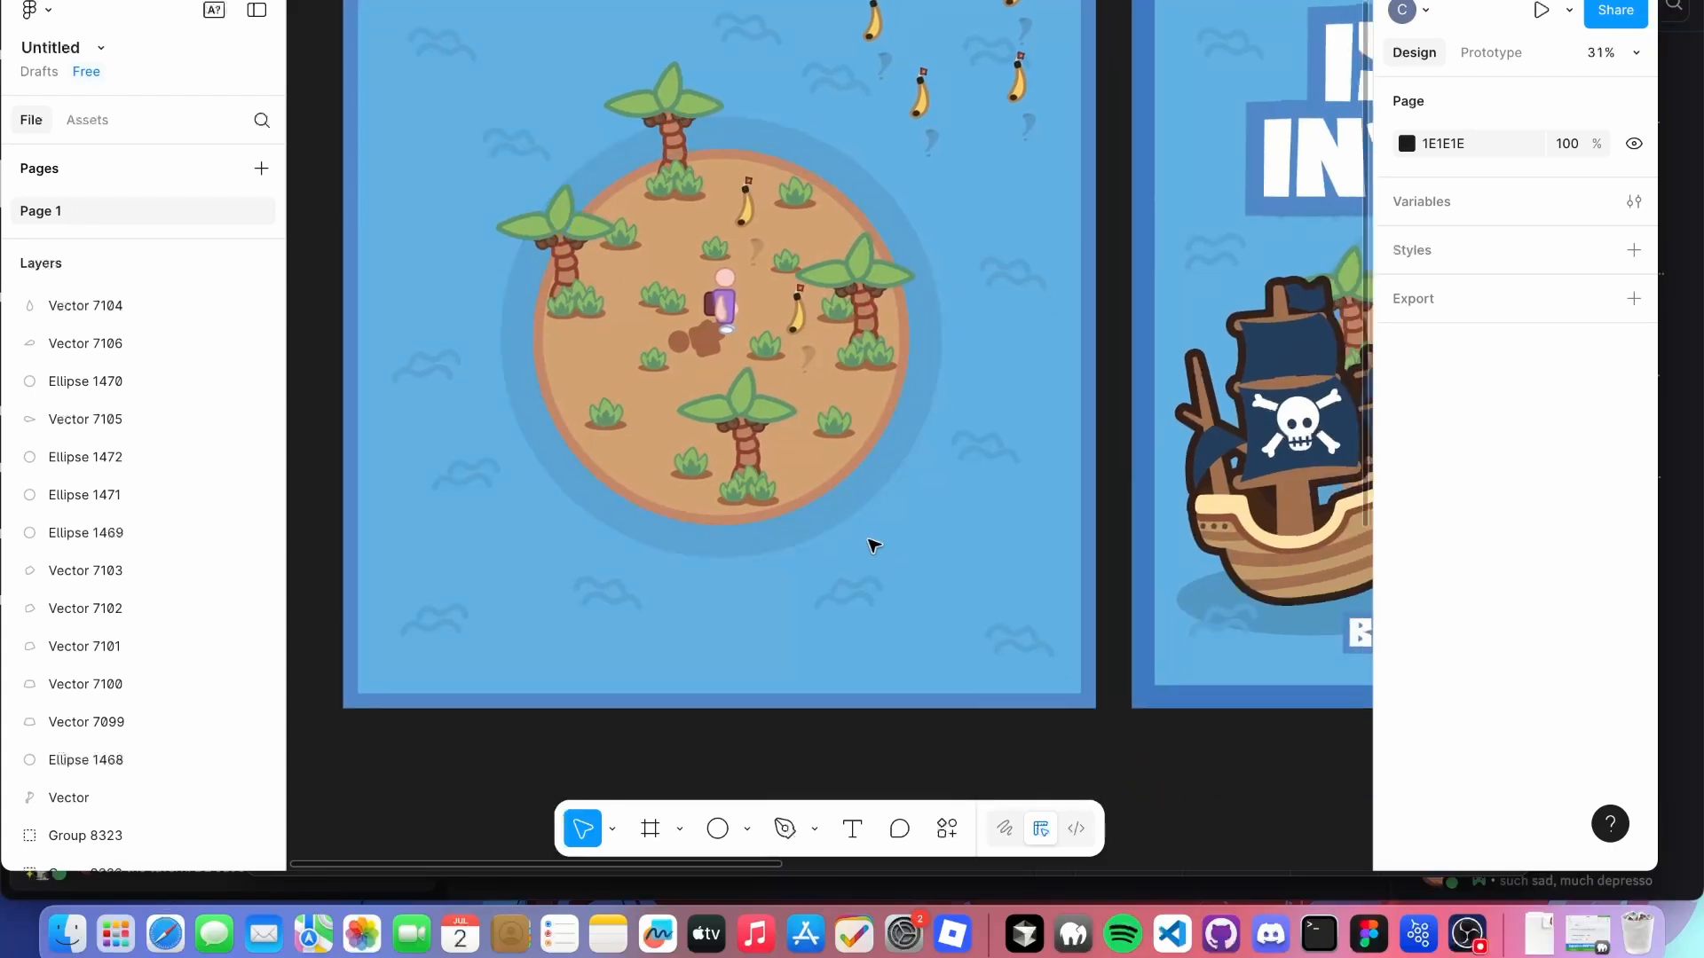
scroll(867, 544, "down", 6)
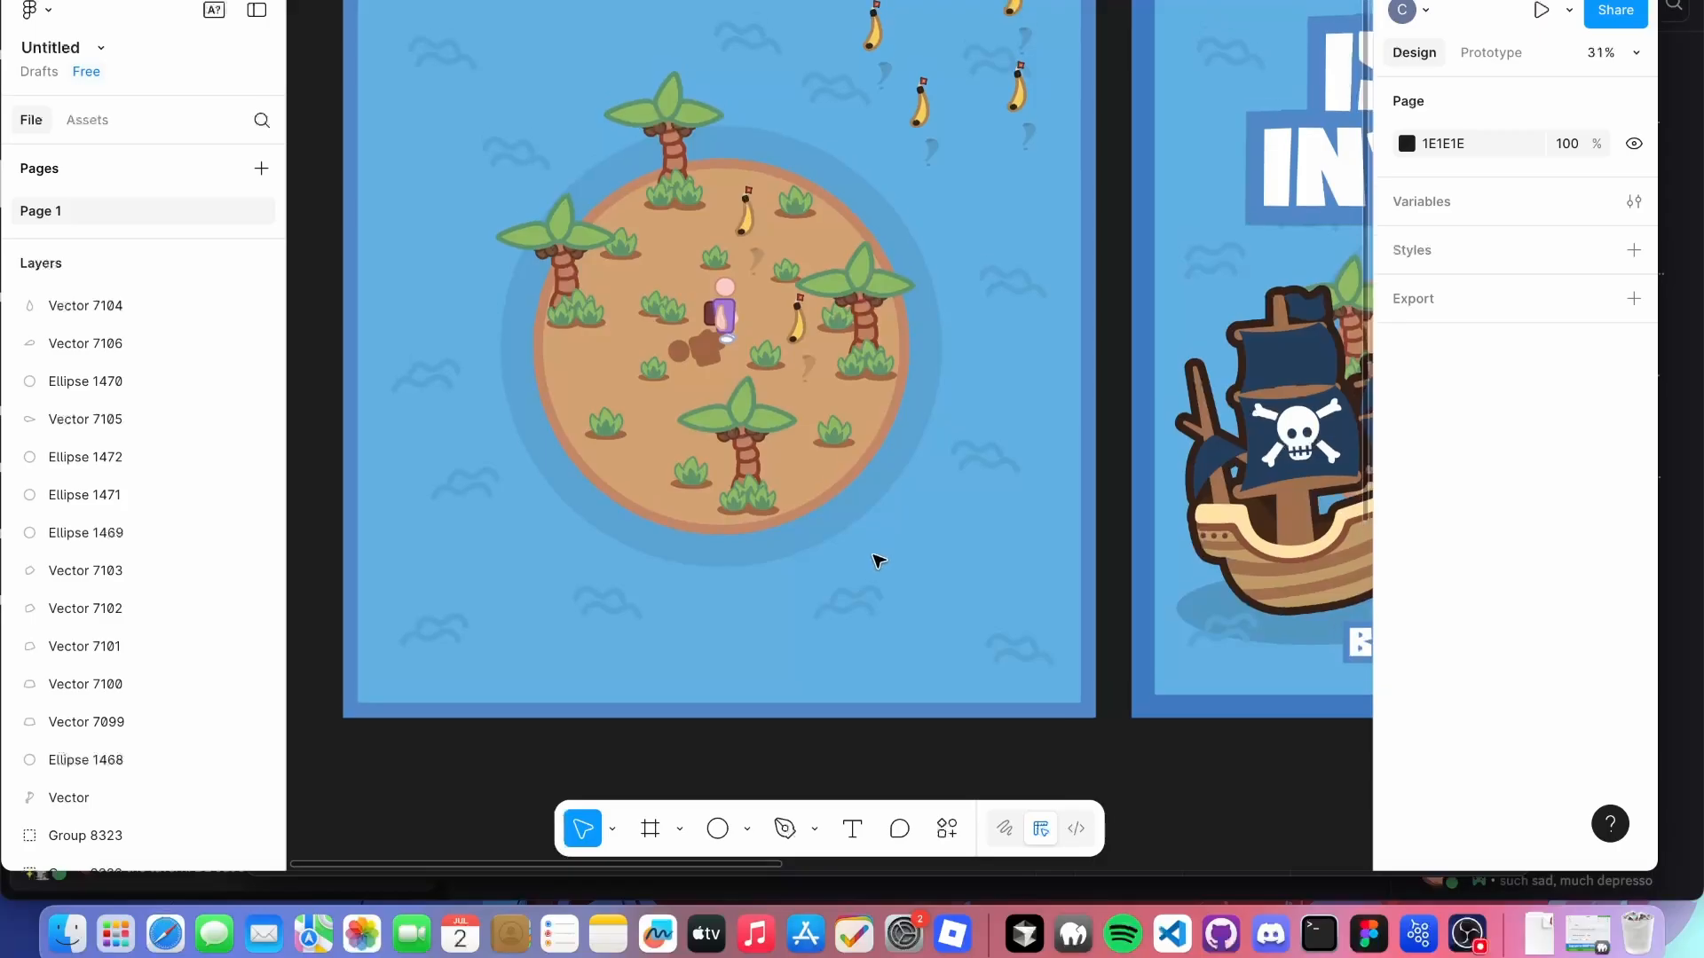
scroll(825, 524, "down", 5)
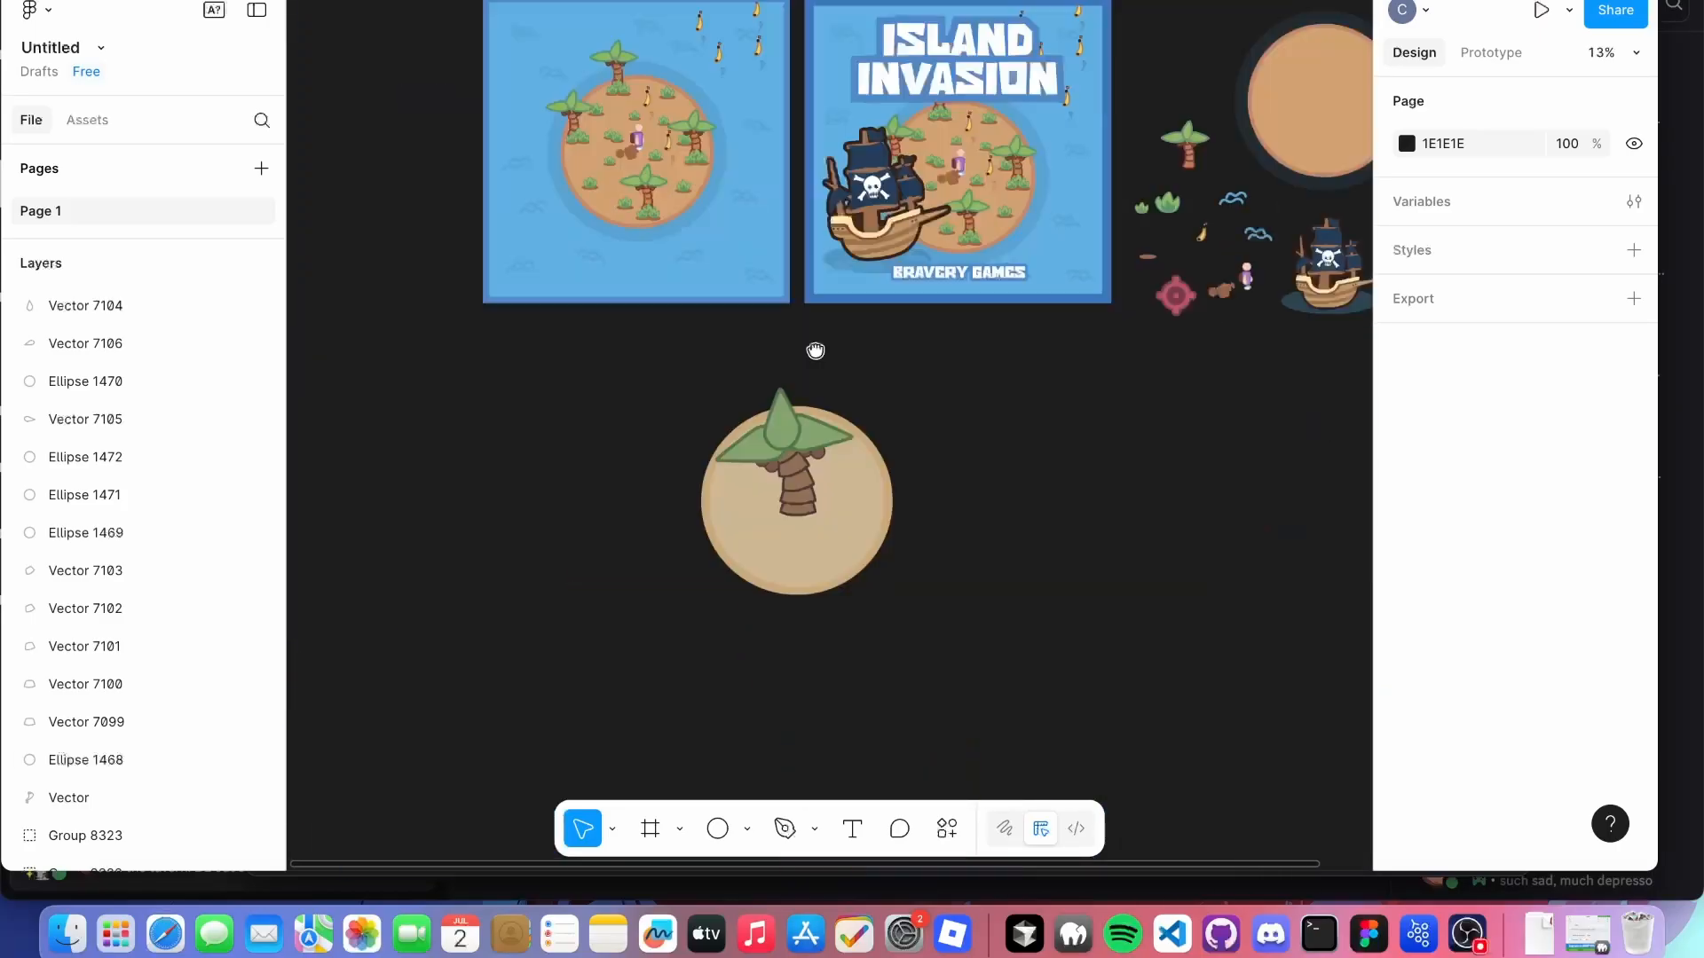
Draw a flat ellipse about 753 × 185 over the palm's base as its ground shadow and centre it on the trunk.
scroll(776, 441, "up", 5)
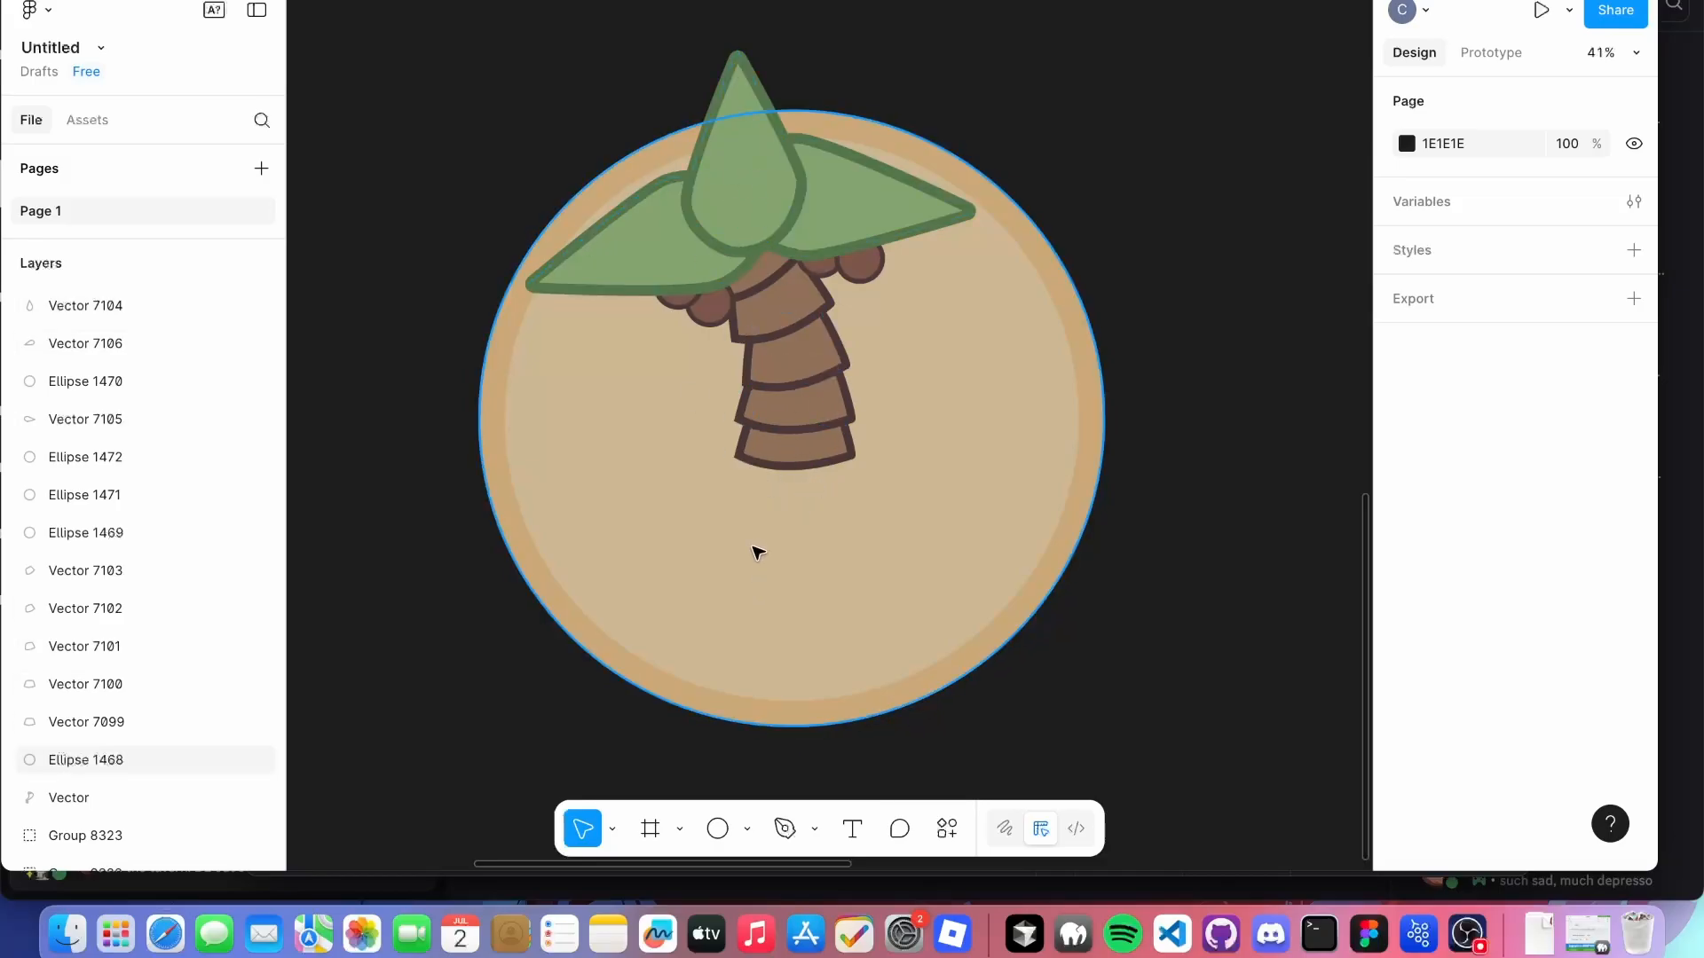
key("o")
left_click_drag(593, 393, 962, 483)
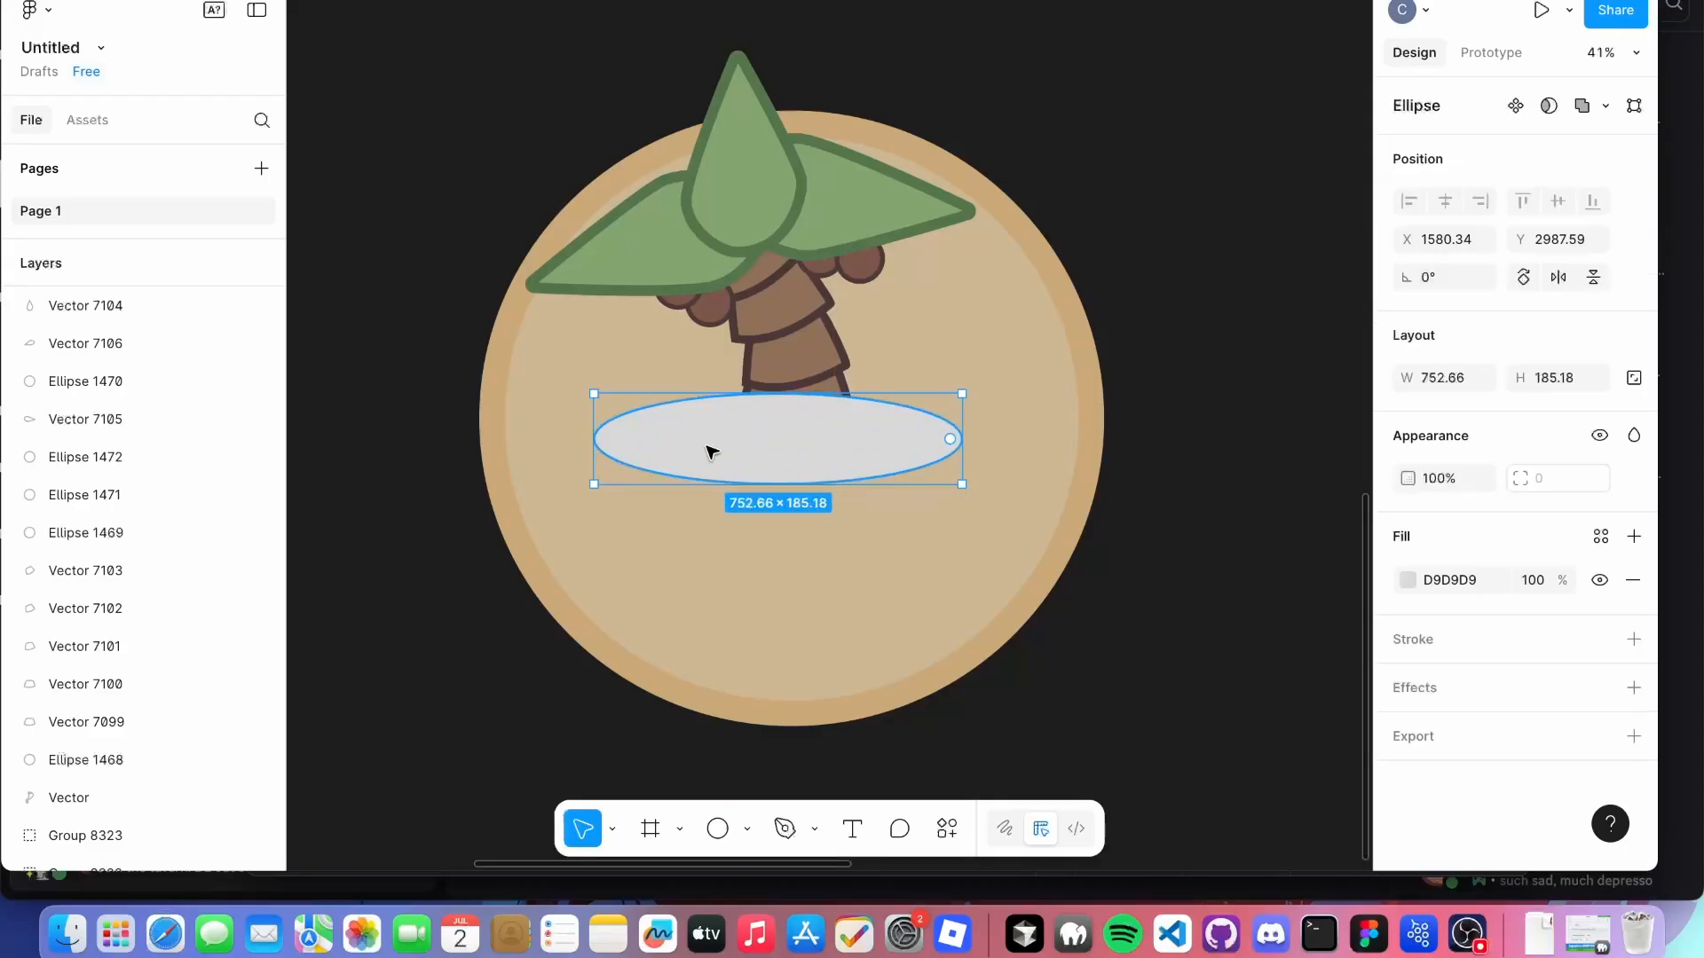
mouse_move(861, 466)
left_mouse_down()
mouse_move(879, 479)
mouse_move(887, 462)
left_mouse_up()
Send the shadow ellipse and then the sand circle to the back, so the ellipse lies between the sand and the trunk.
key("[")
left_click(969, 344)
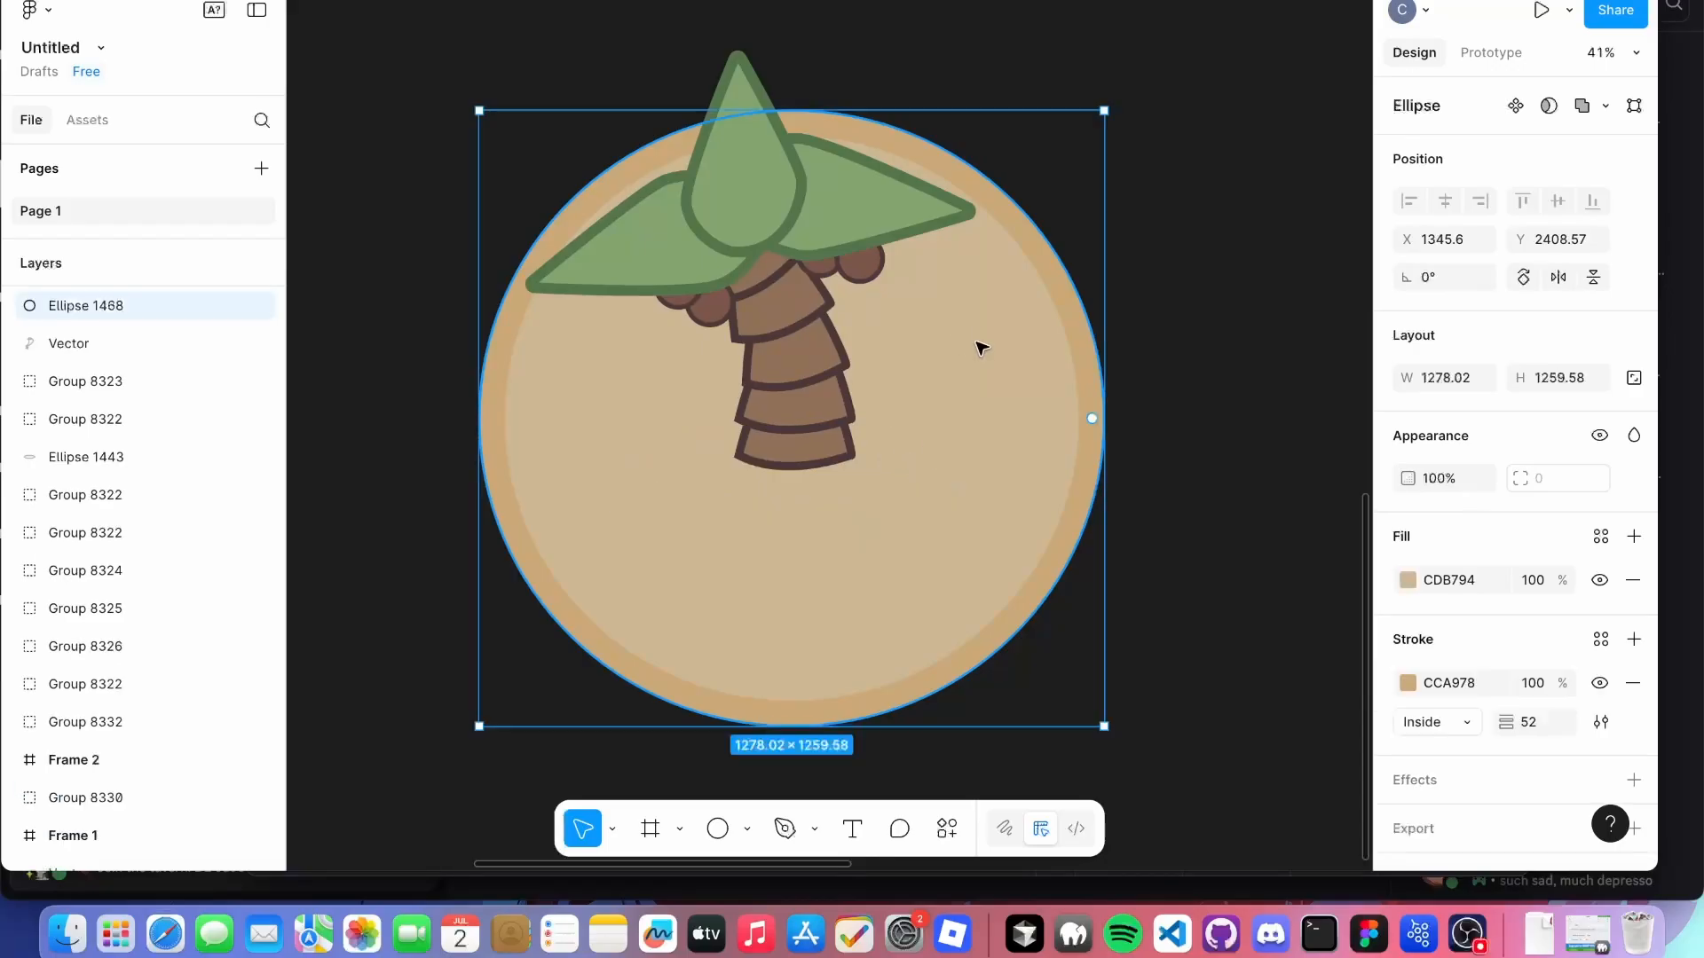
key("[")
left_click(870, 479)
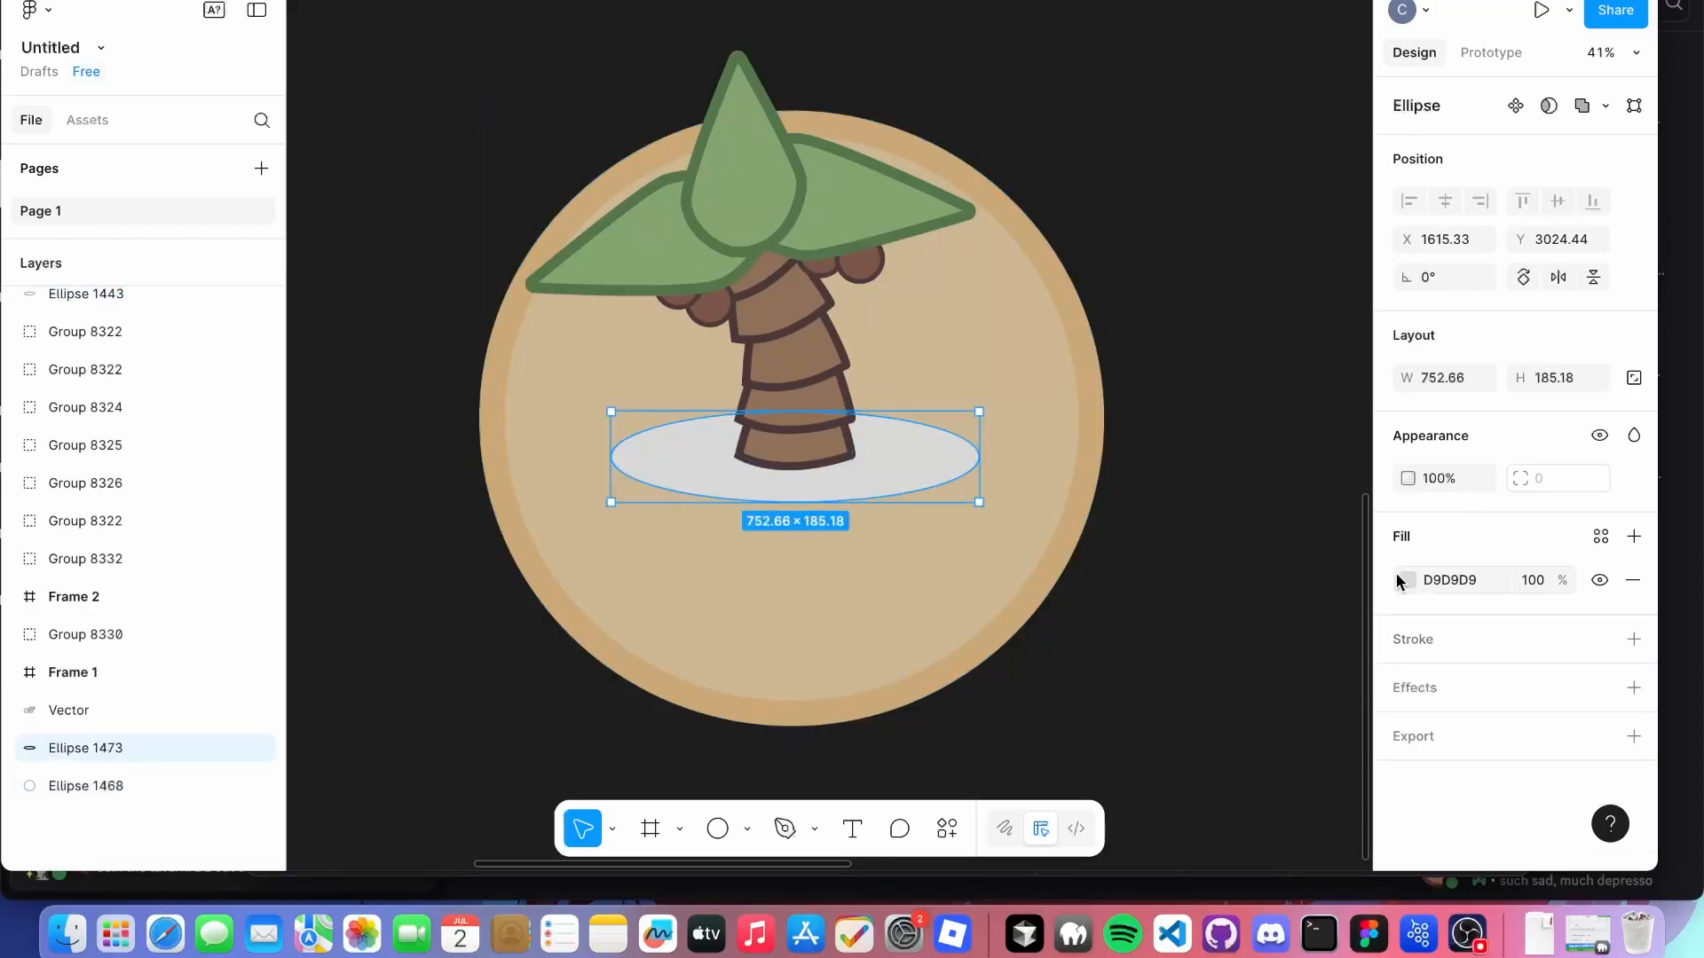
Fill the shadow ellipse with the sand colour CDB794, shifted to a redder, much darker brown 655145.
left_click(1407, 580)
left_click(1122, 608)
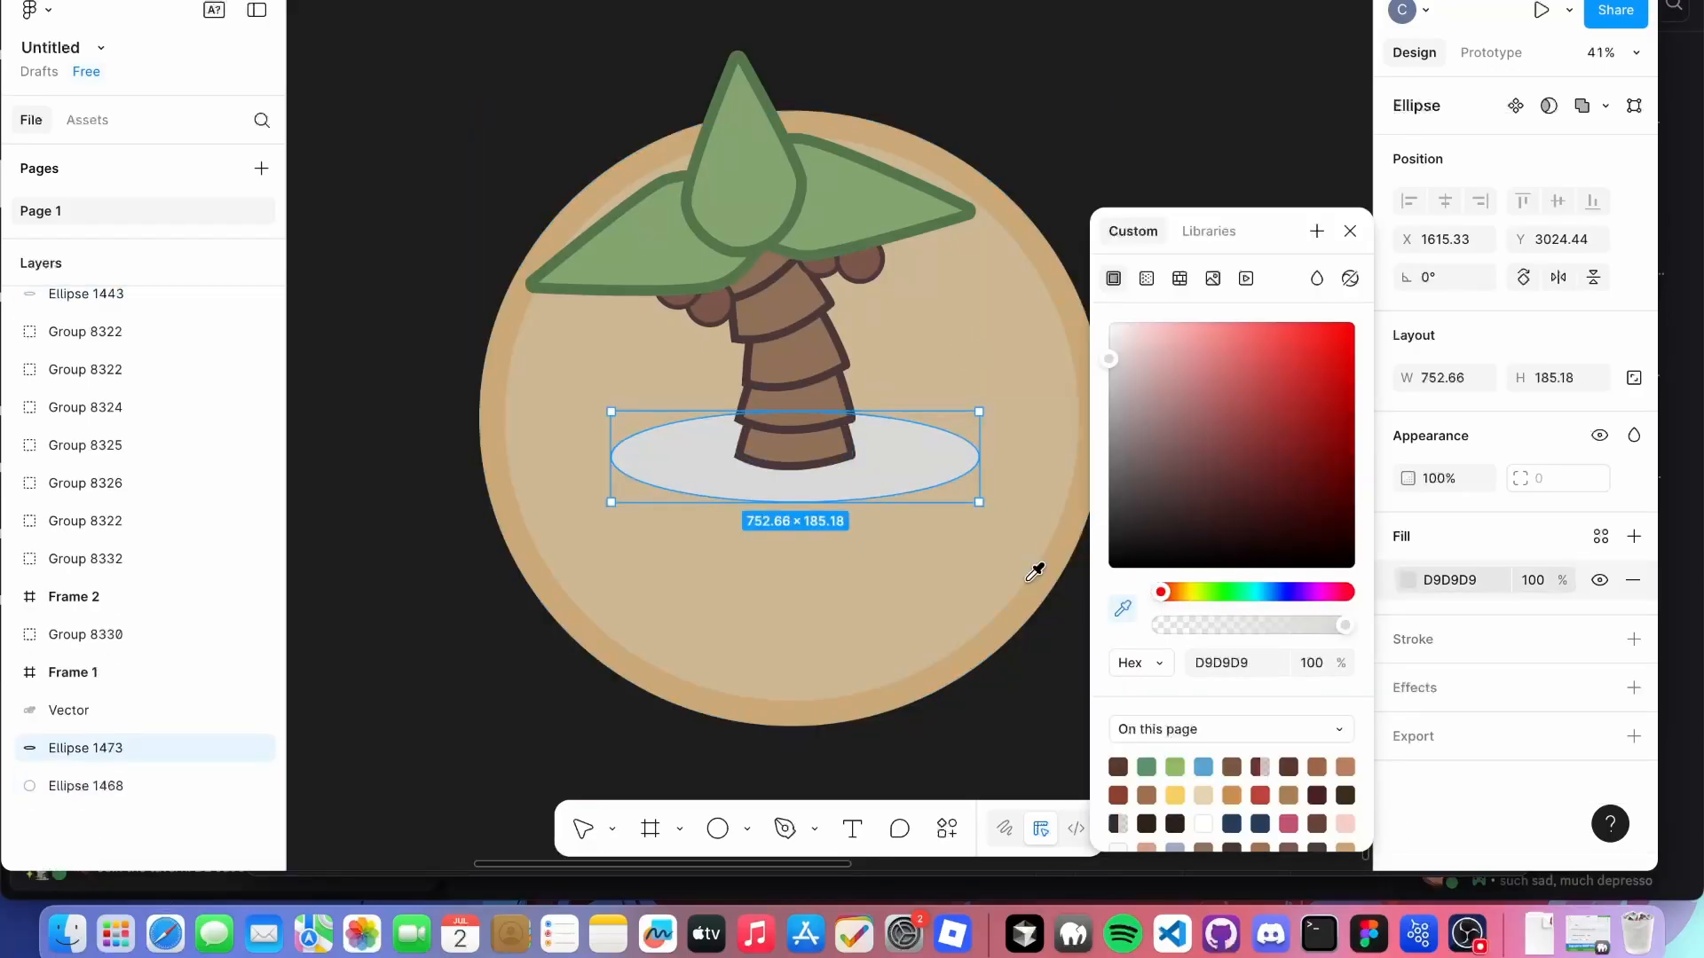
left_click(966, 559)
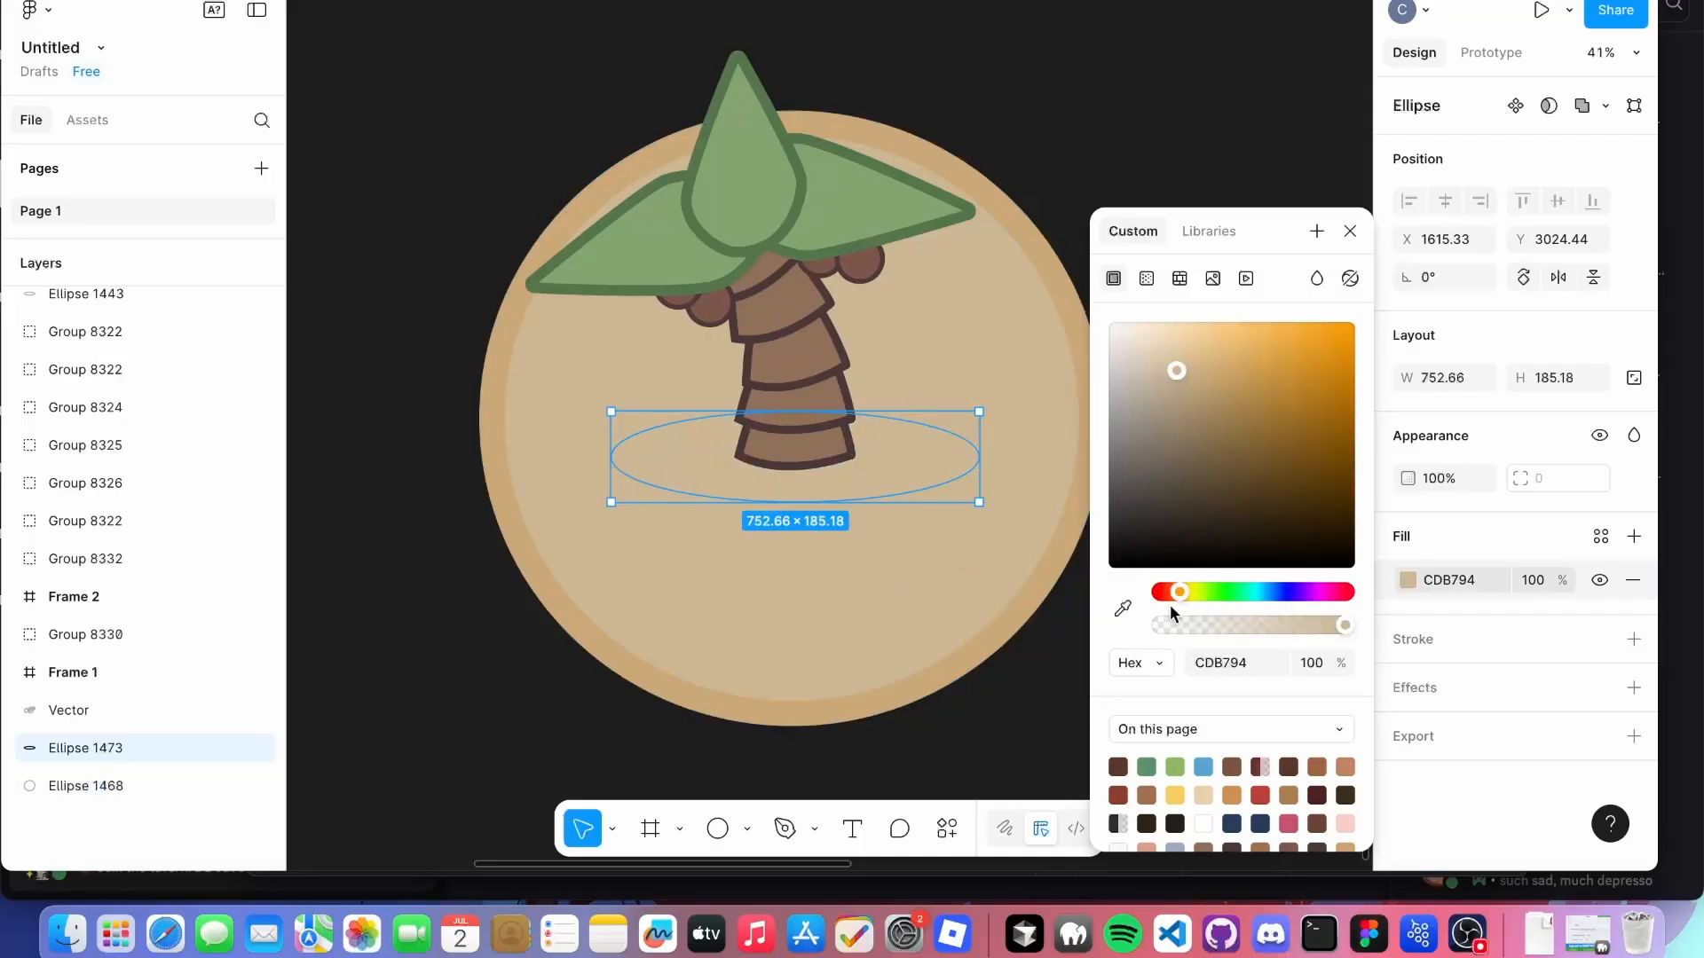
left_click_drag(1175, 593, 1170, 593)
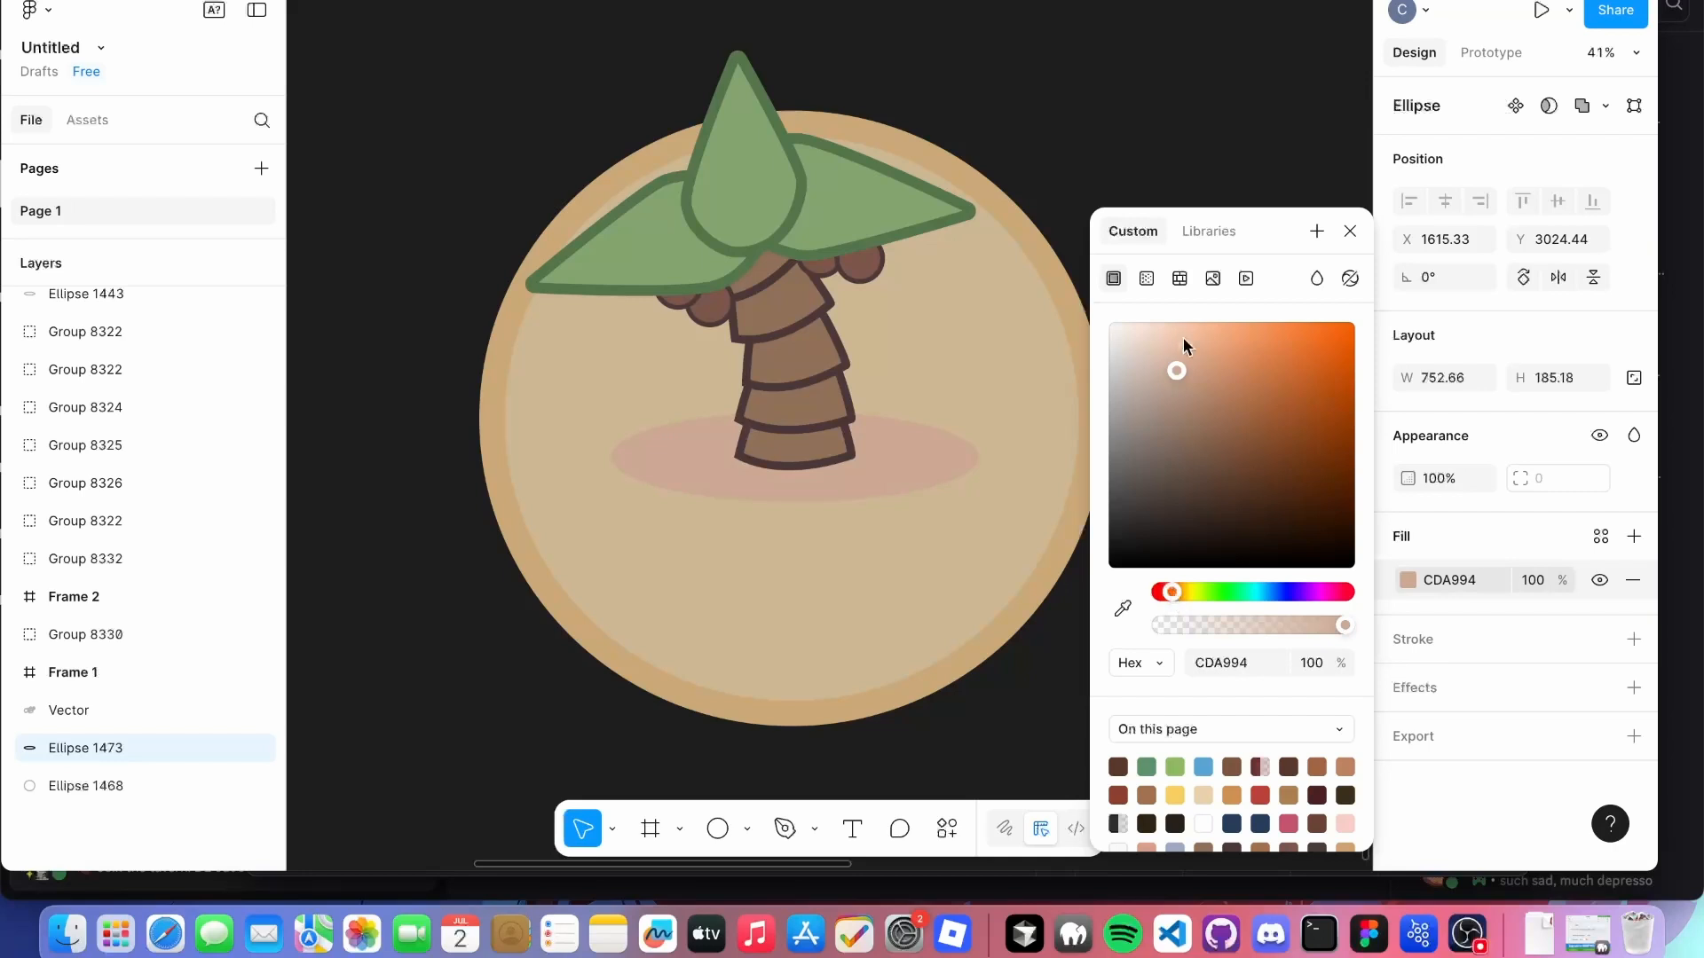
left_click_drag(1188, 375, 1189, 487)
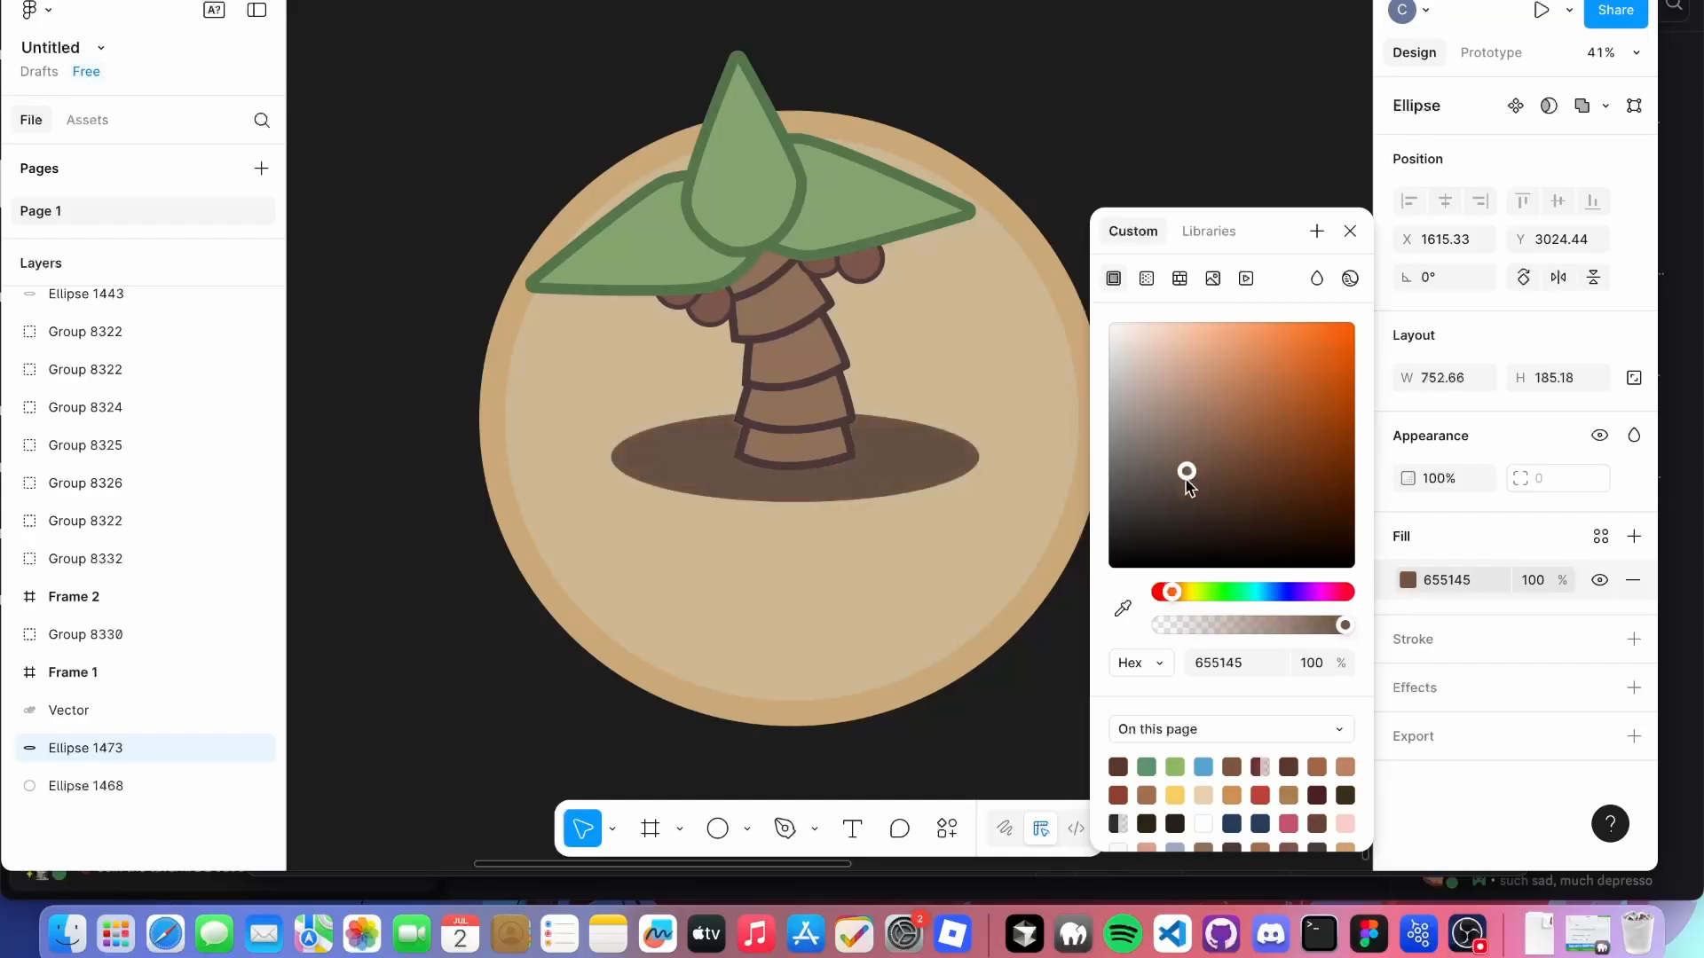
Lower the shadow's fill opacity to 48% and shift its brown to a slightly lighter, more saturated tone.
left_click(1248, 625)
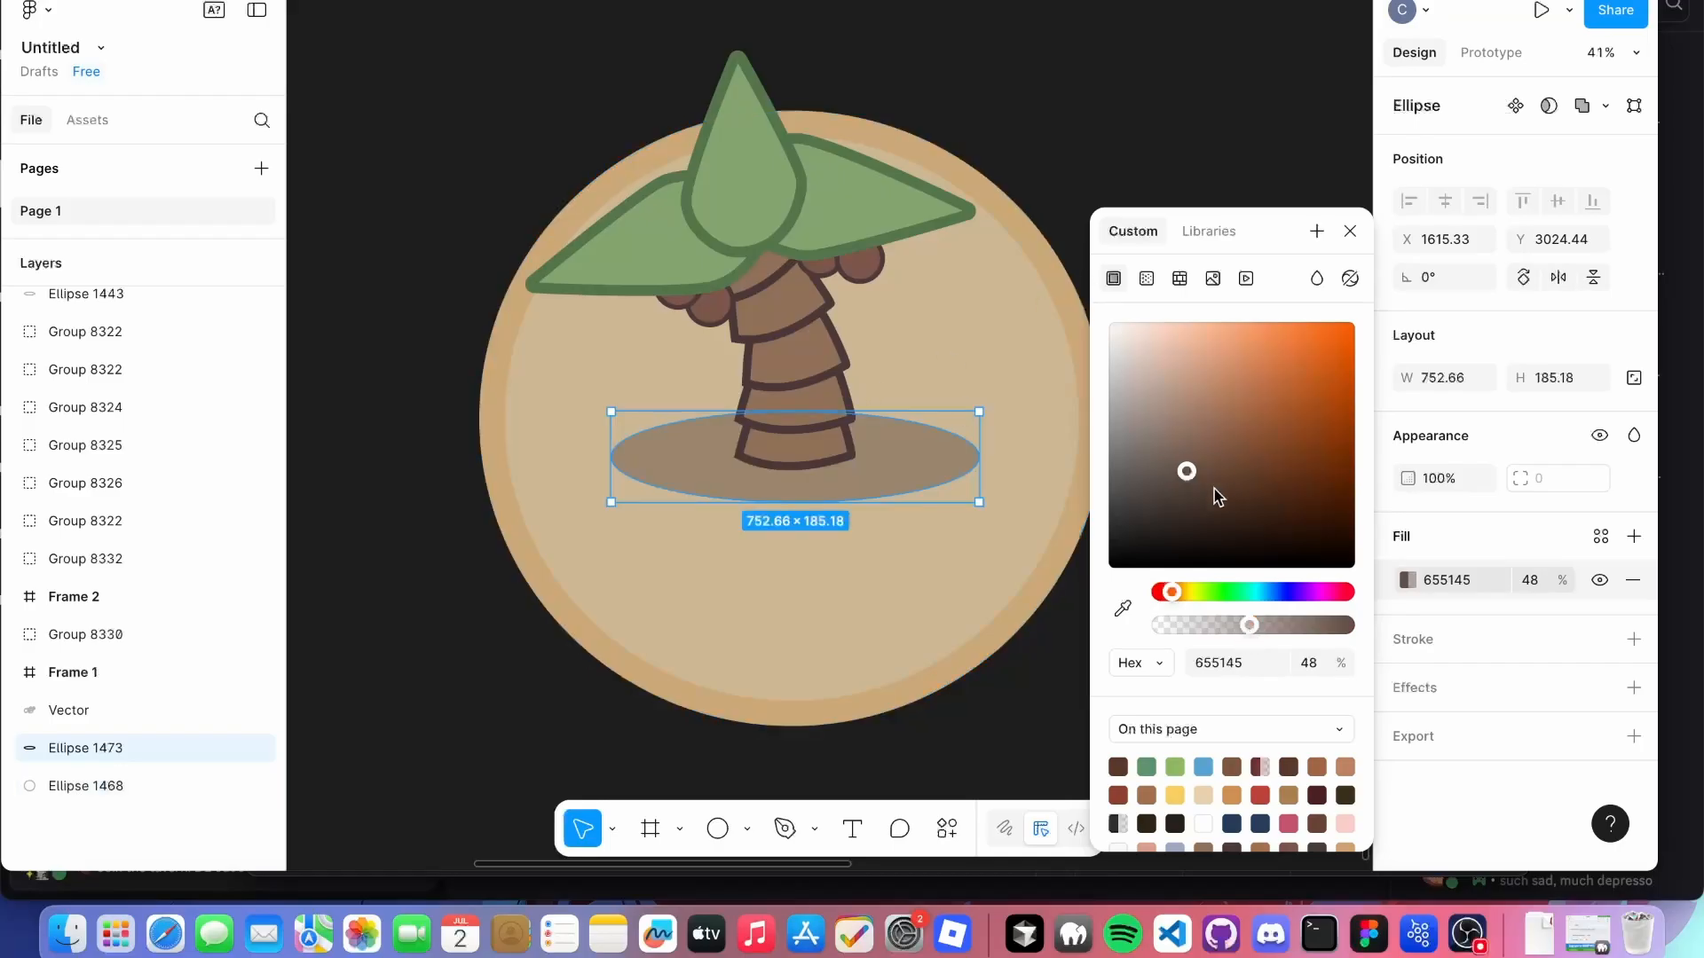
left_click_drag(1216, 472, 1249, 461)
left_click(1155, 126)
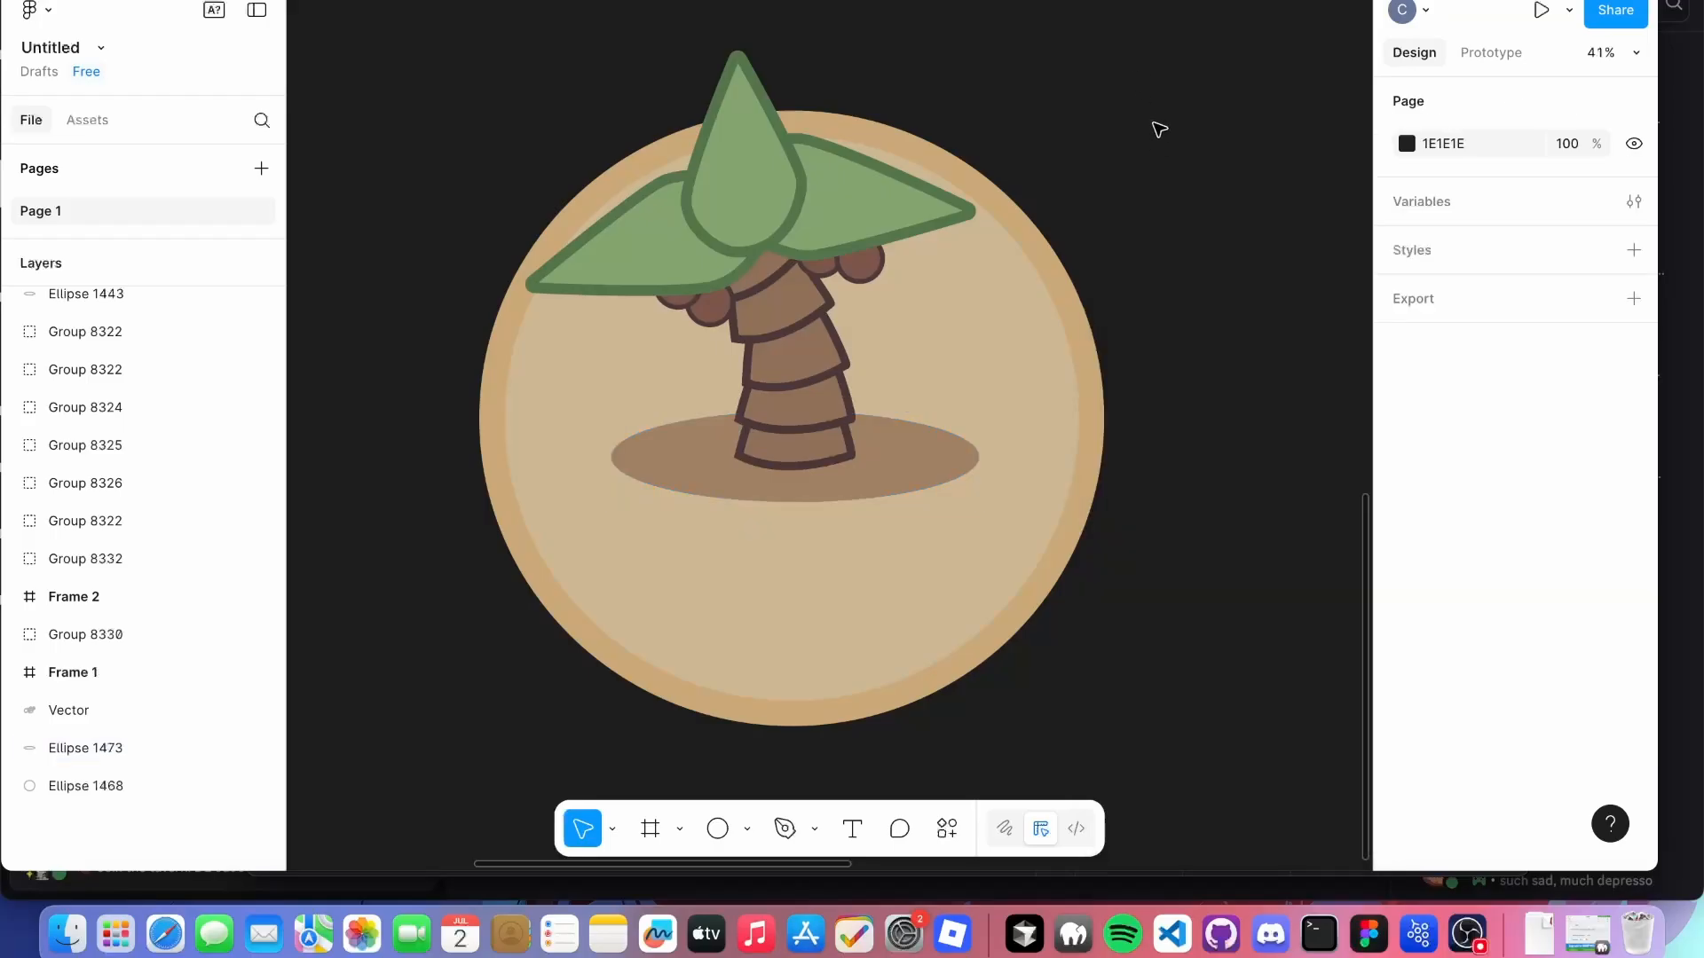
Compare the palm tree and its shadow with the island illustration, including the bushes at the base of Frame 1's lowest palm.
left_click_drag(1122, 140, 1082, 216)
scroll(1082, 221, "down", 10, "ctrl")
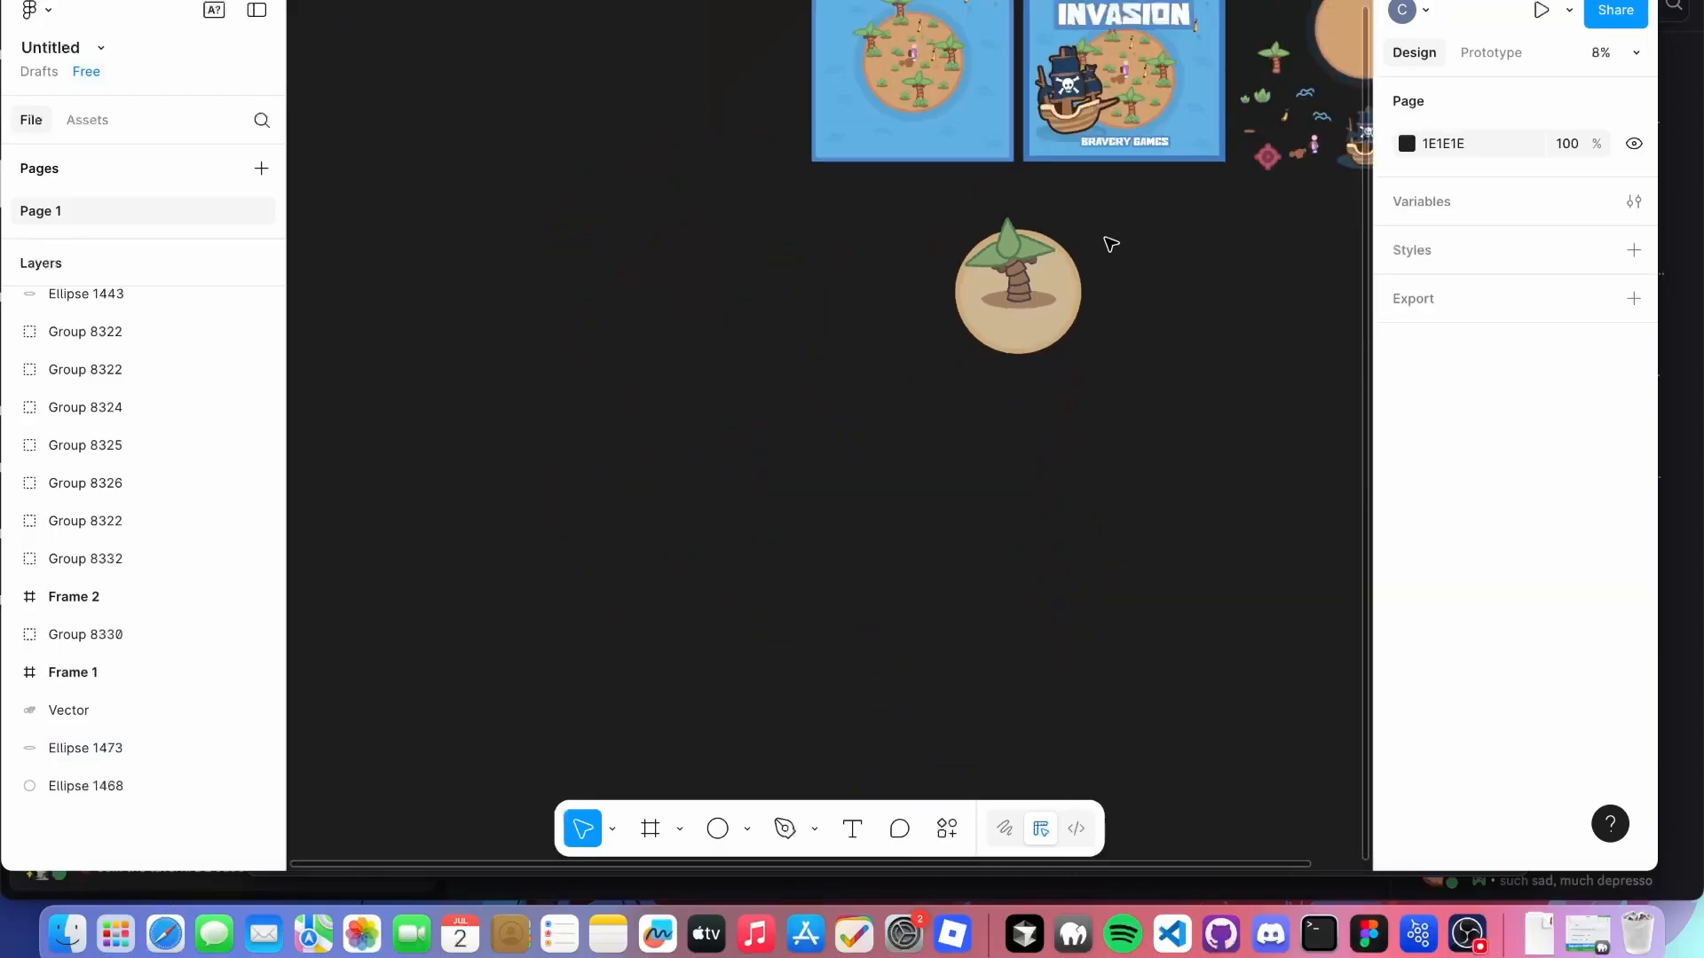
scroll(1074, 382, "up", 3)
scroll(1032, 529, "up", 5, "ctrl")
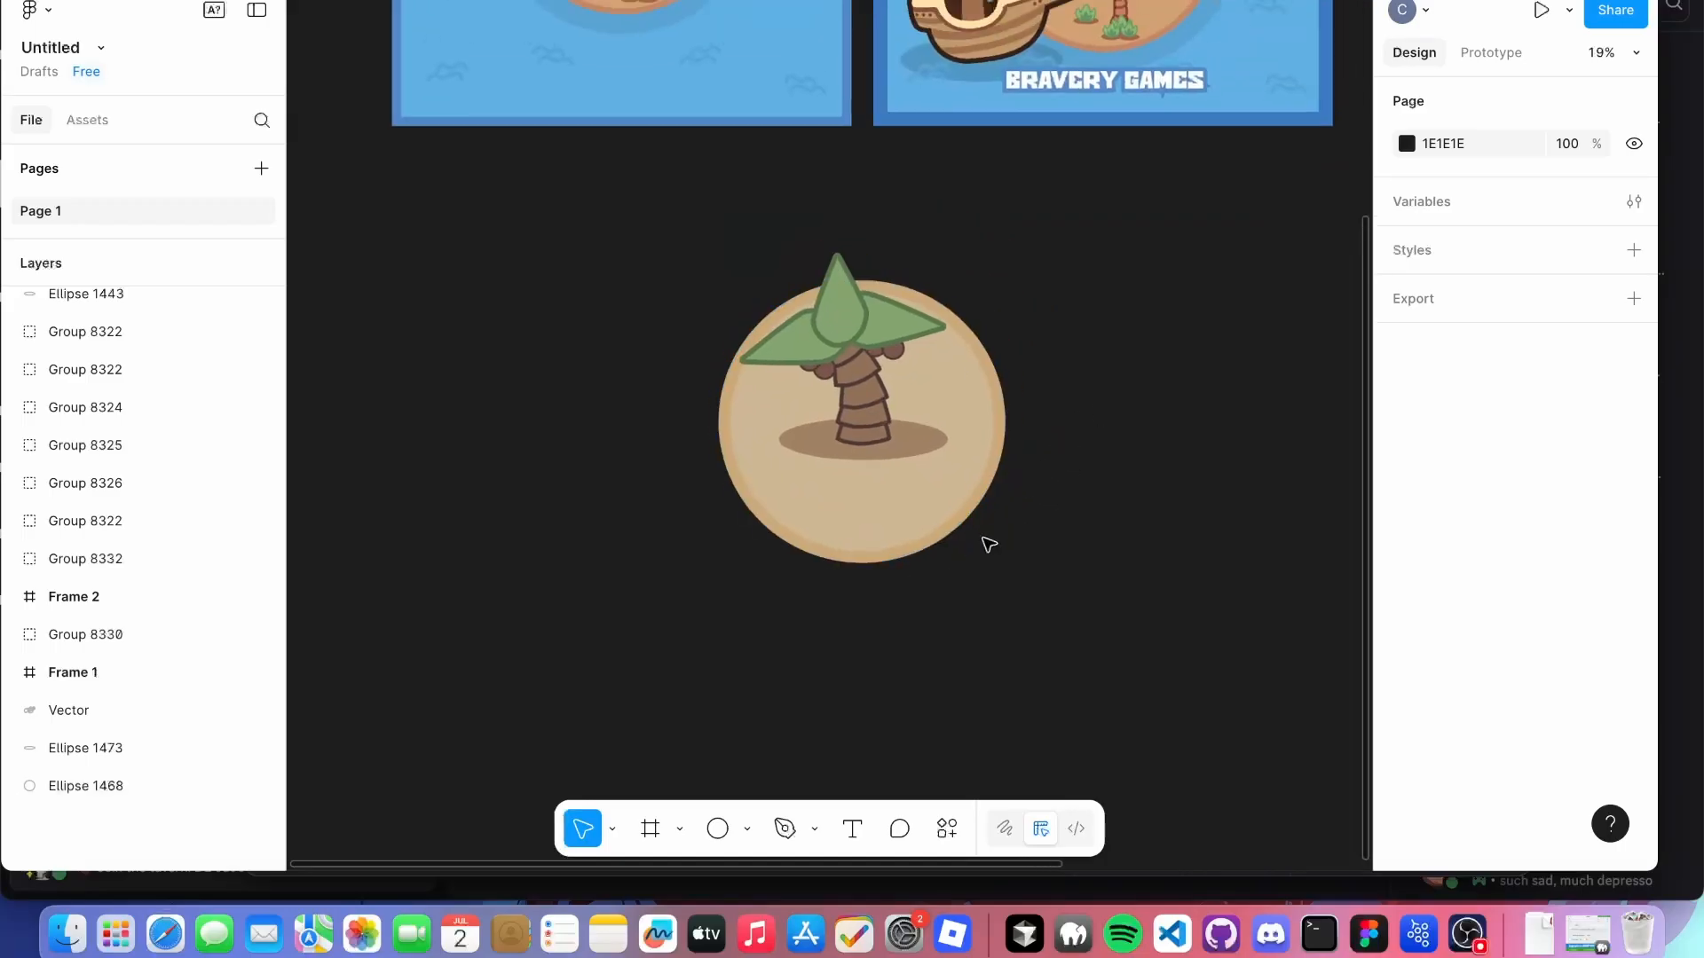
scroll(985, 533, "down", 2, "ctrl")
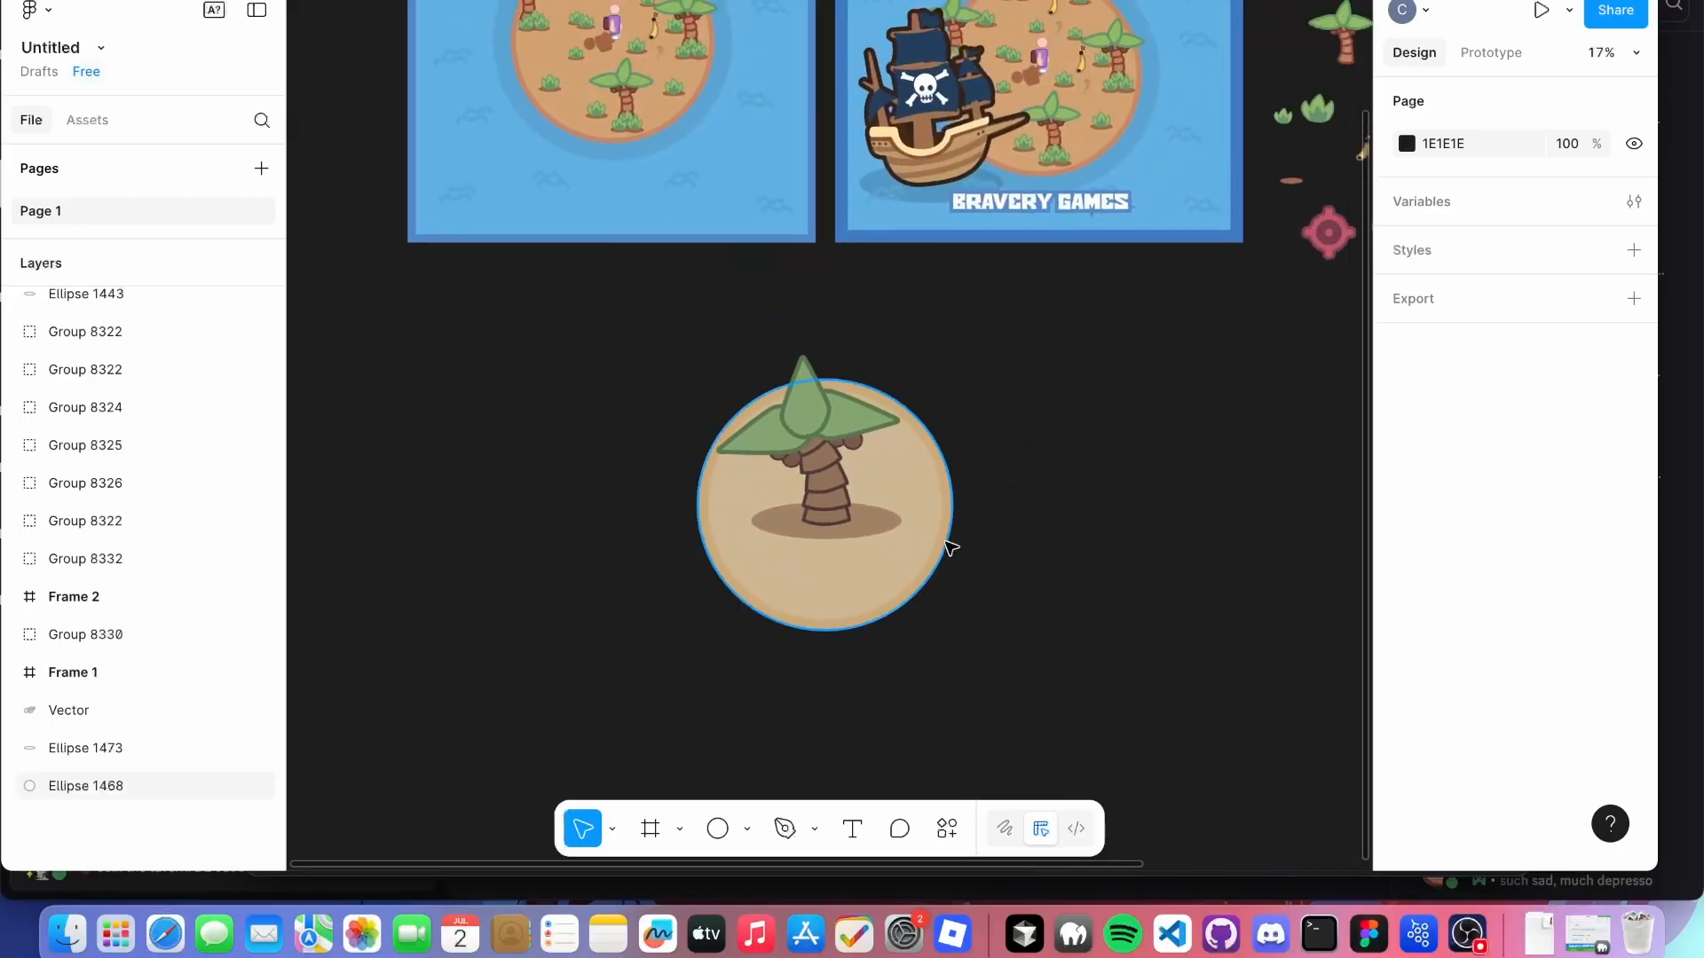
scroll(951, 546, "down", 8, "ctrl")
scroll(887, 505, "up", 8, "ctrl")
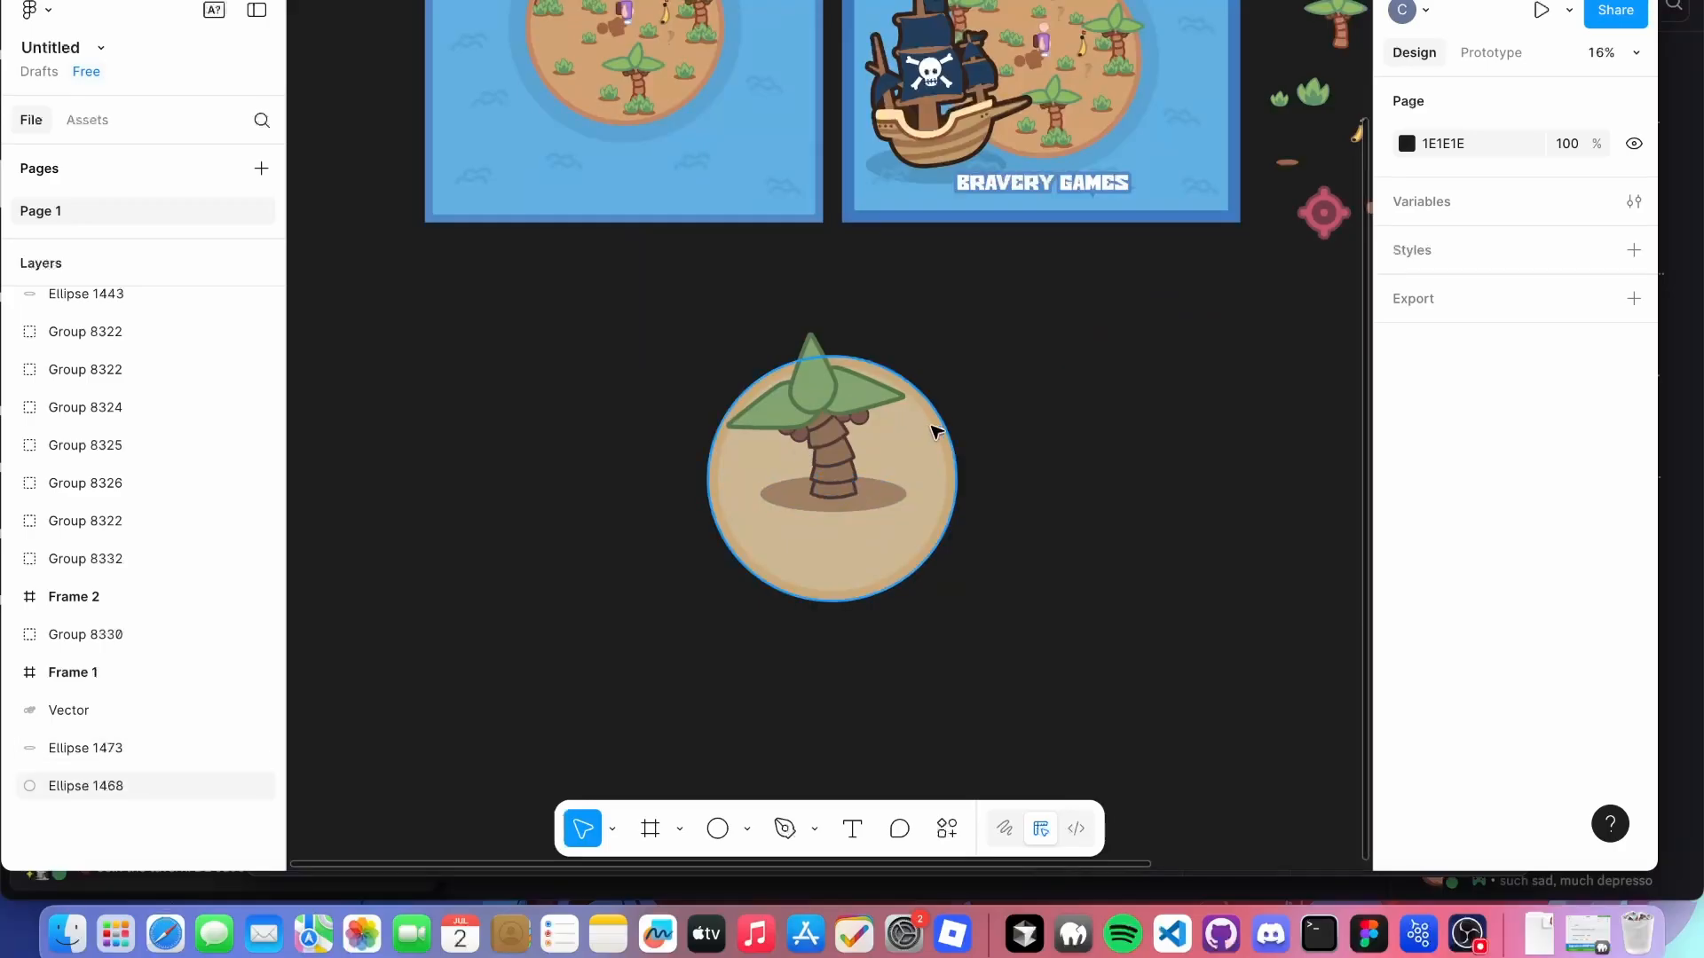
scroll(843, 532, "up", 5)
scroll(702, 342, "up", 5, "ctrl")
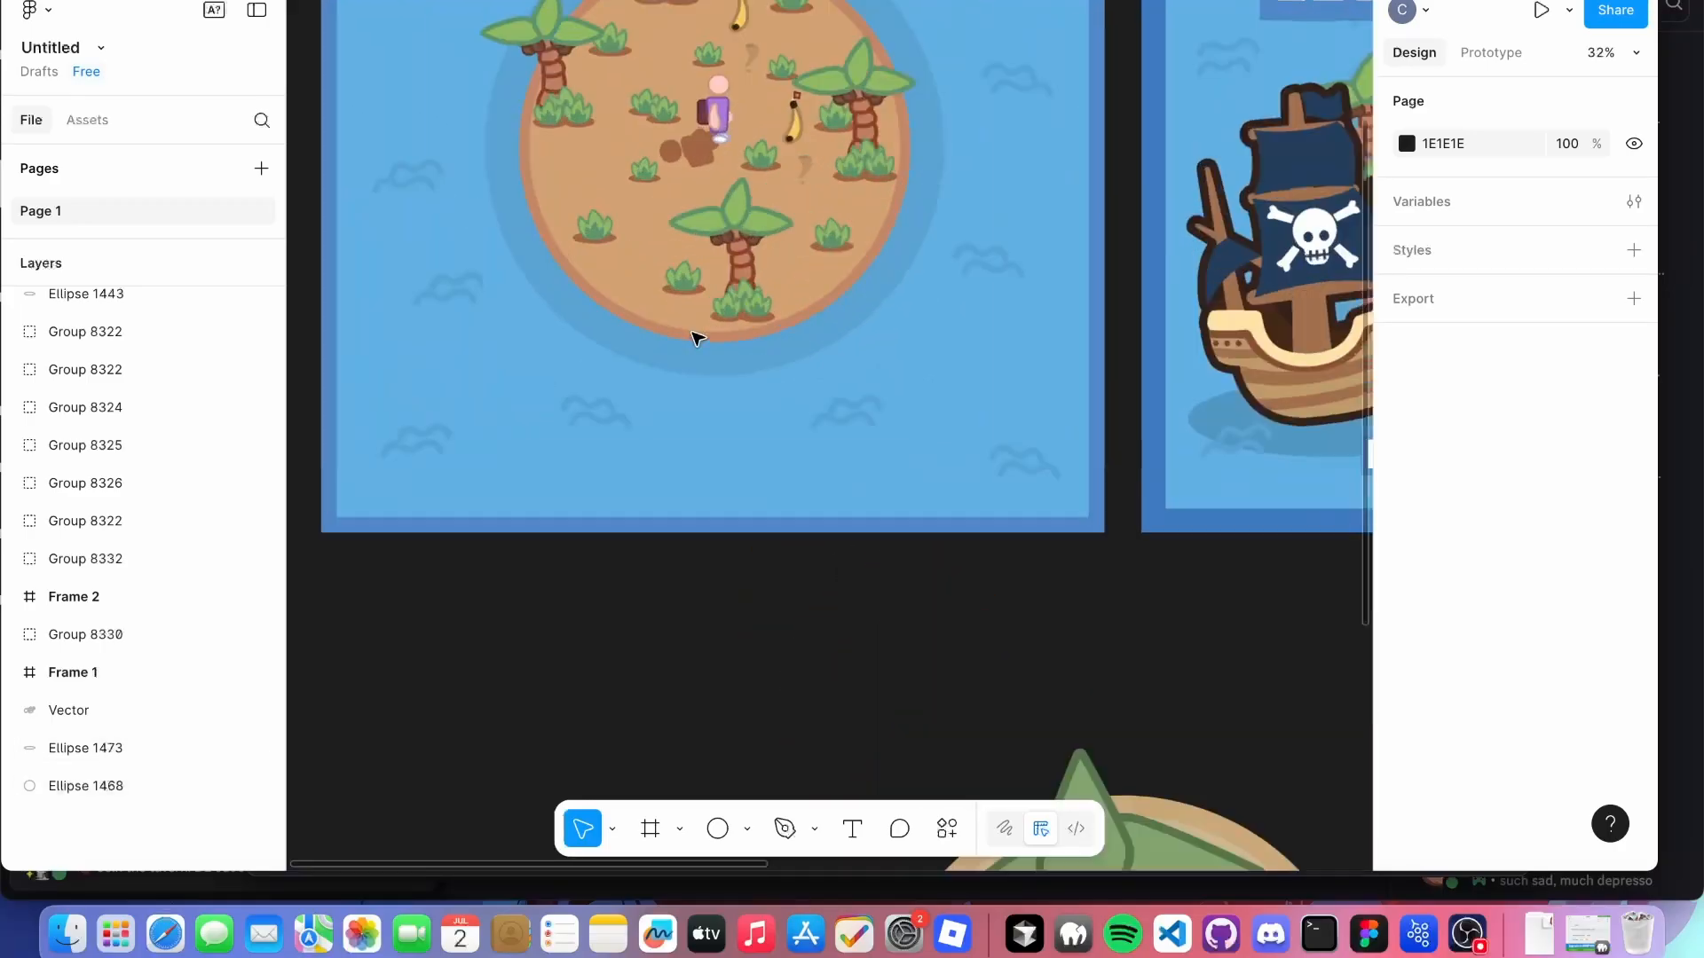
scroll(697, 338, "up", 10, "ctrl")
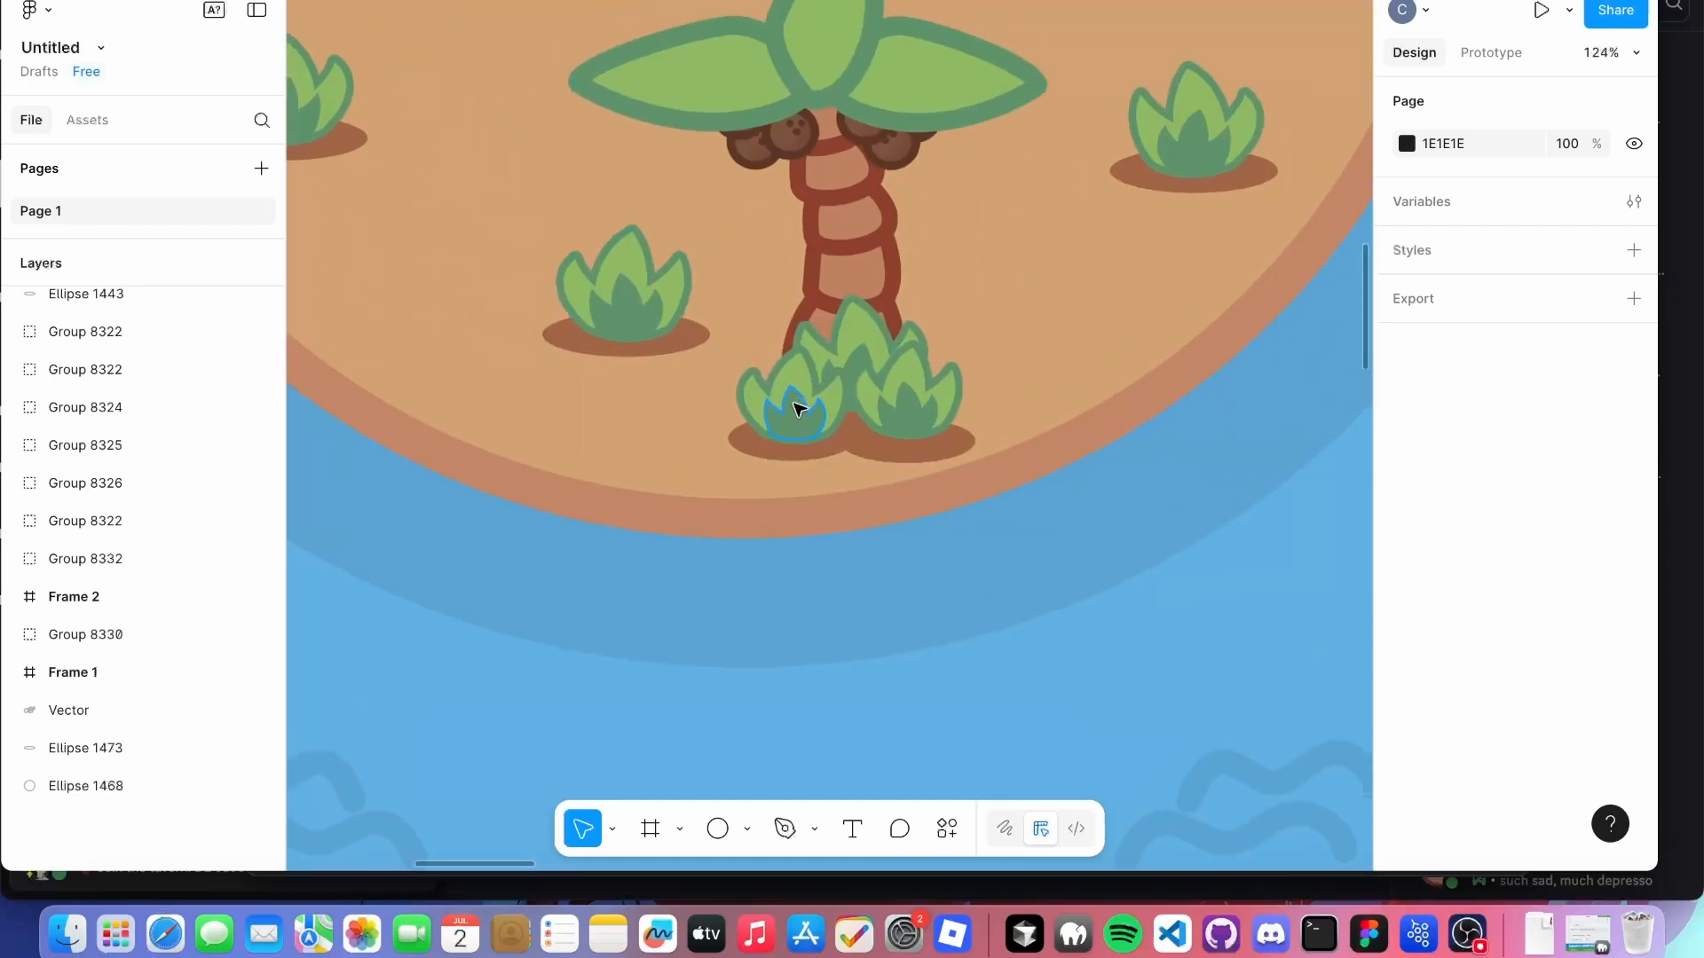
Try moving the light-green leaf shape out of the left bush below Frame 1's lowest palm, and undo the move.
scroll(803, 393, "up", 6, "ctrl")
left_click(786, 343, "super")
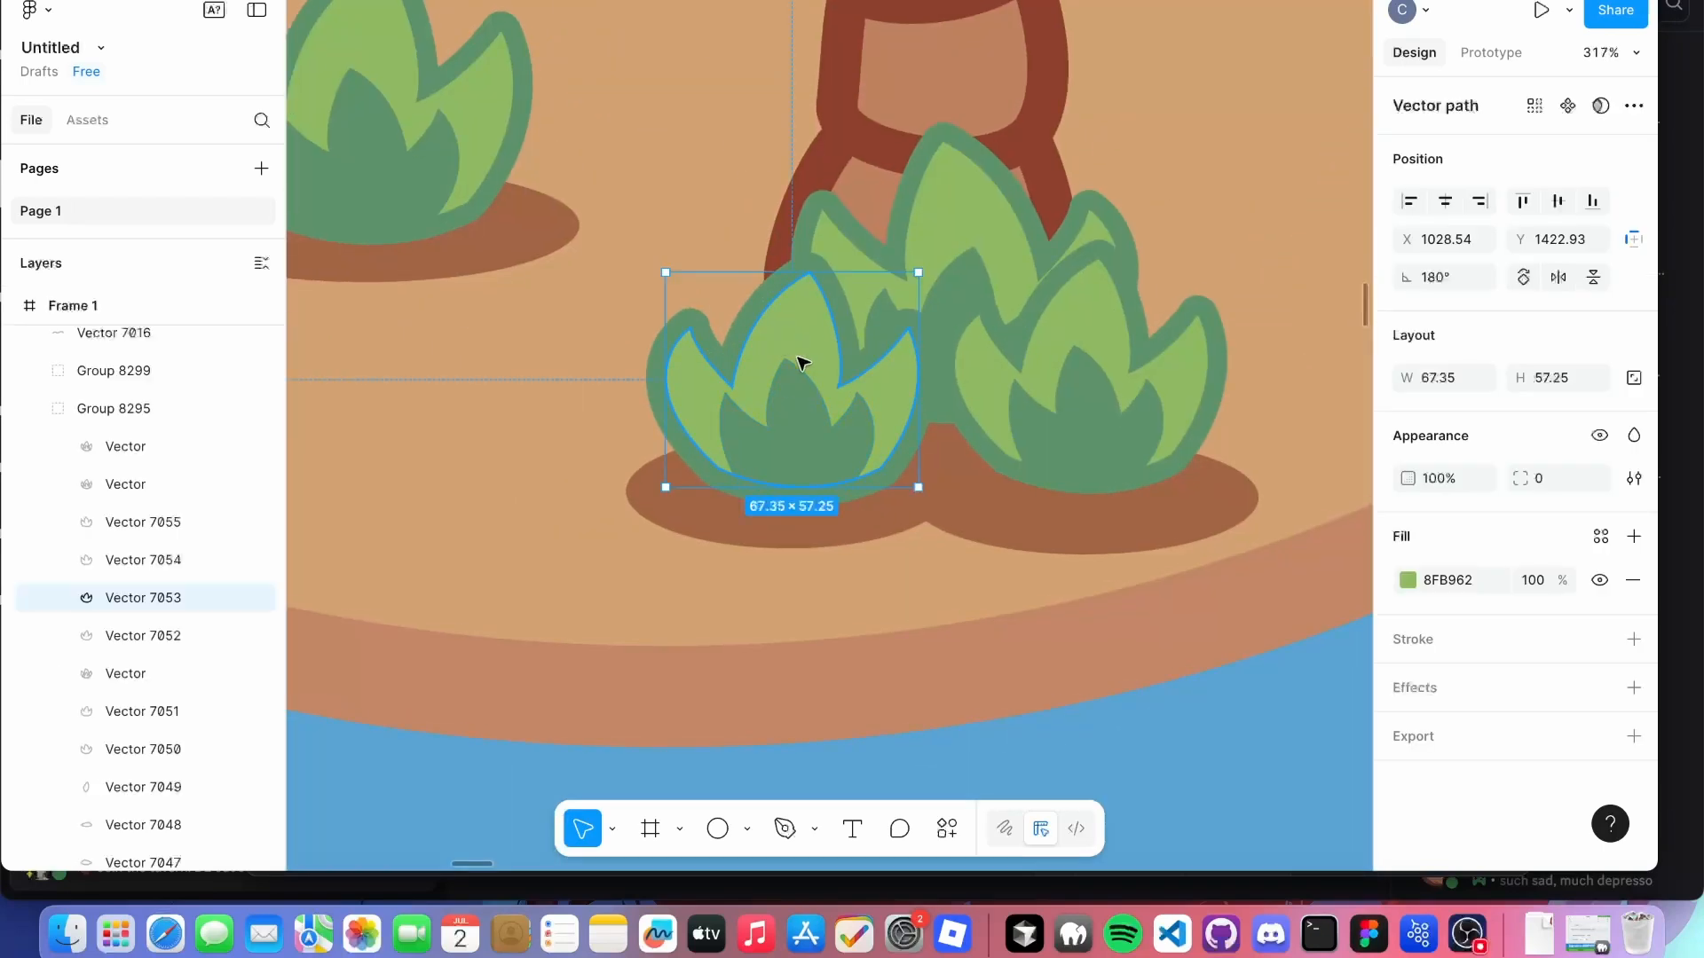
left_click_drag(806, 434, 513, 447)
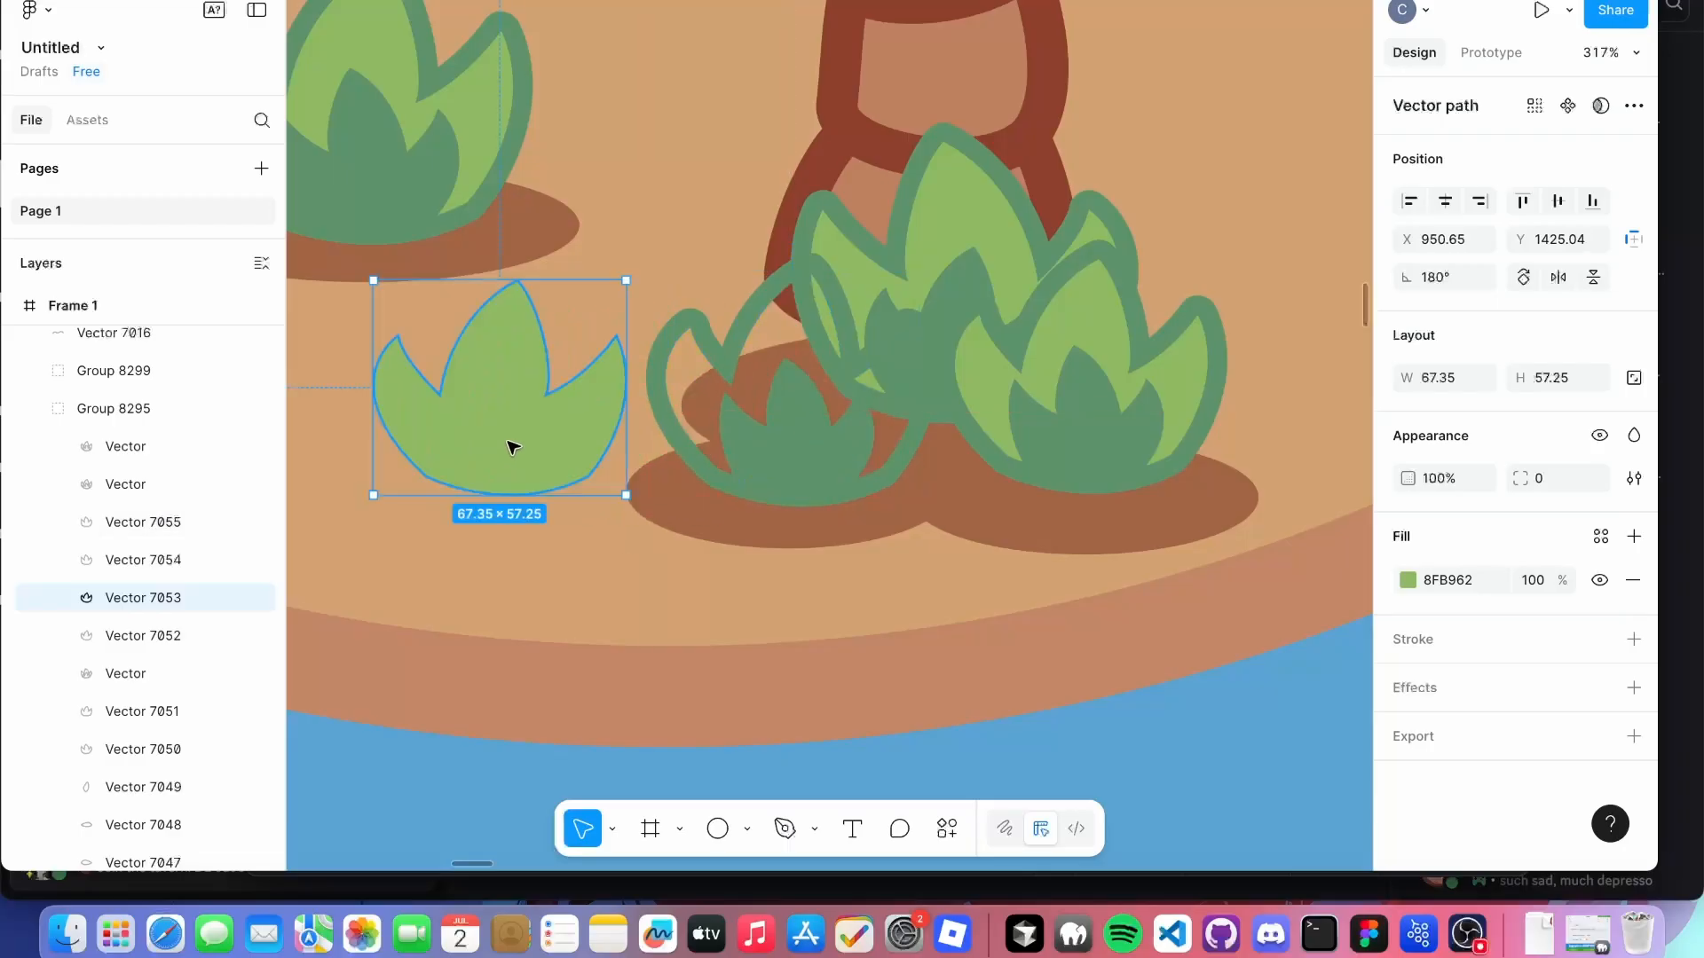
key("ctrl+z")
Nudge the dark-green inner leaf shape of that bush slightly to the left and deselect it.
left_click(814, 445)
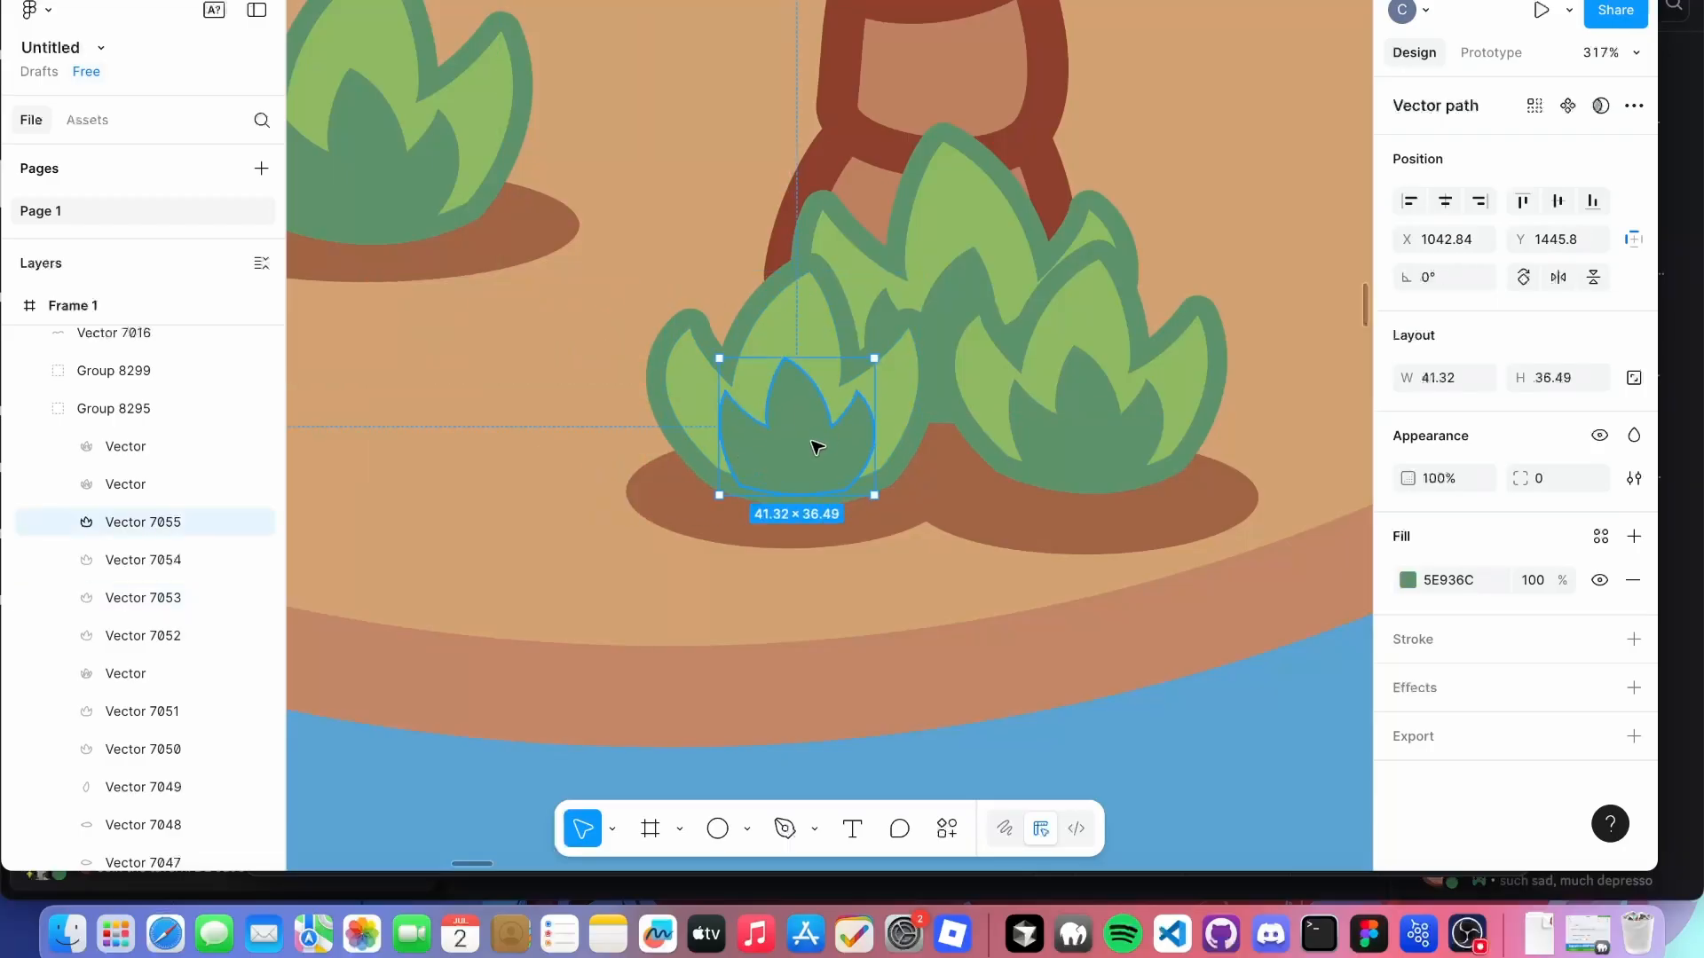
mouse_move(814, 444)
left_mouse_down()
mouse_move(543, 458)
mouse_move(802, 444)
left_mouse_up()
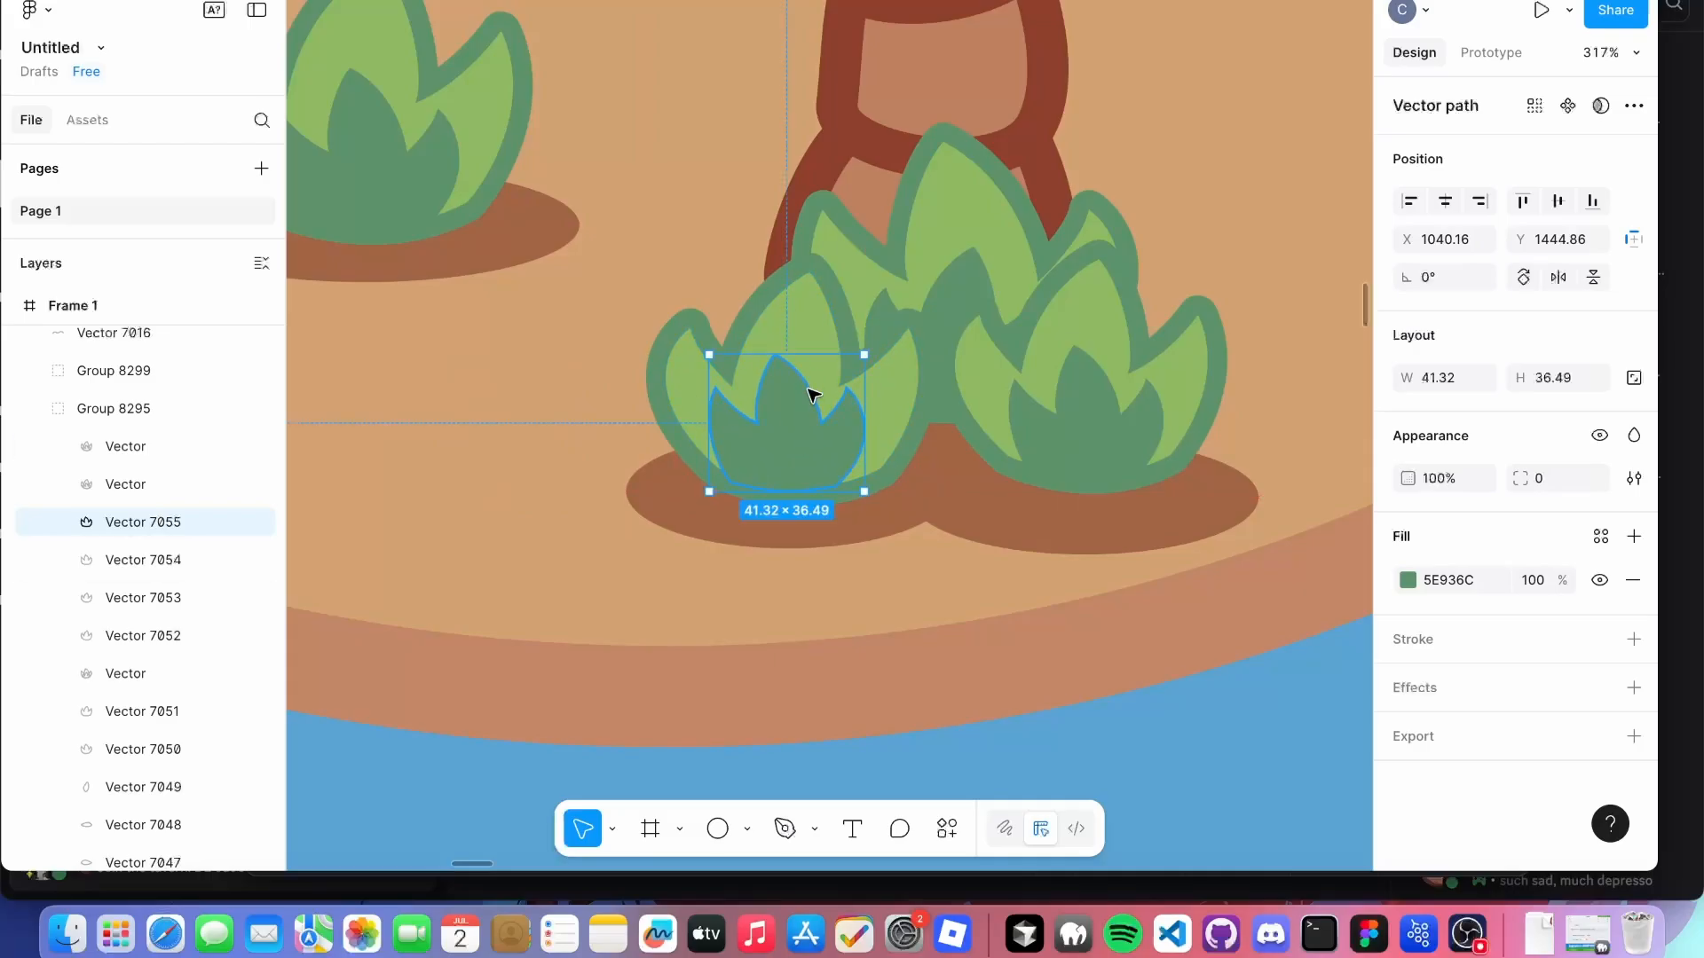
left_click(628, 490)
Examine the ship on the Frame 2 cover and the separate assets beside it, especially the pirate ship's sails, masts and hull.
scroll(712, 431, "down", 10)
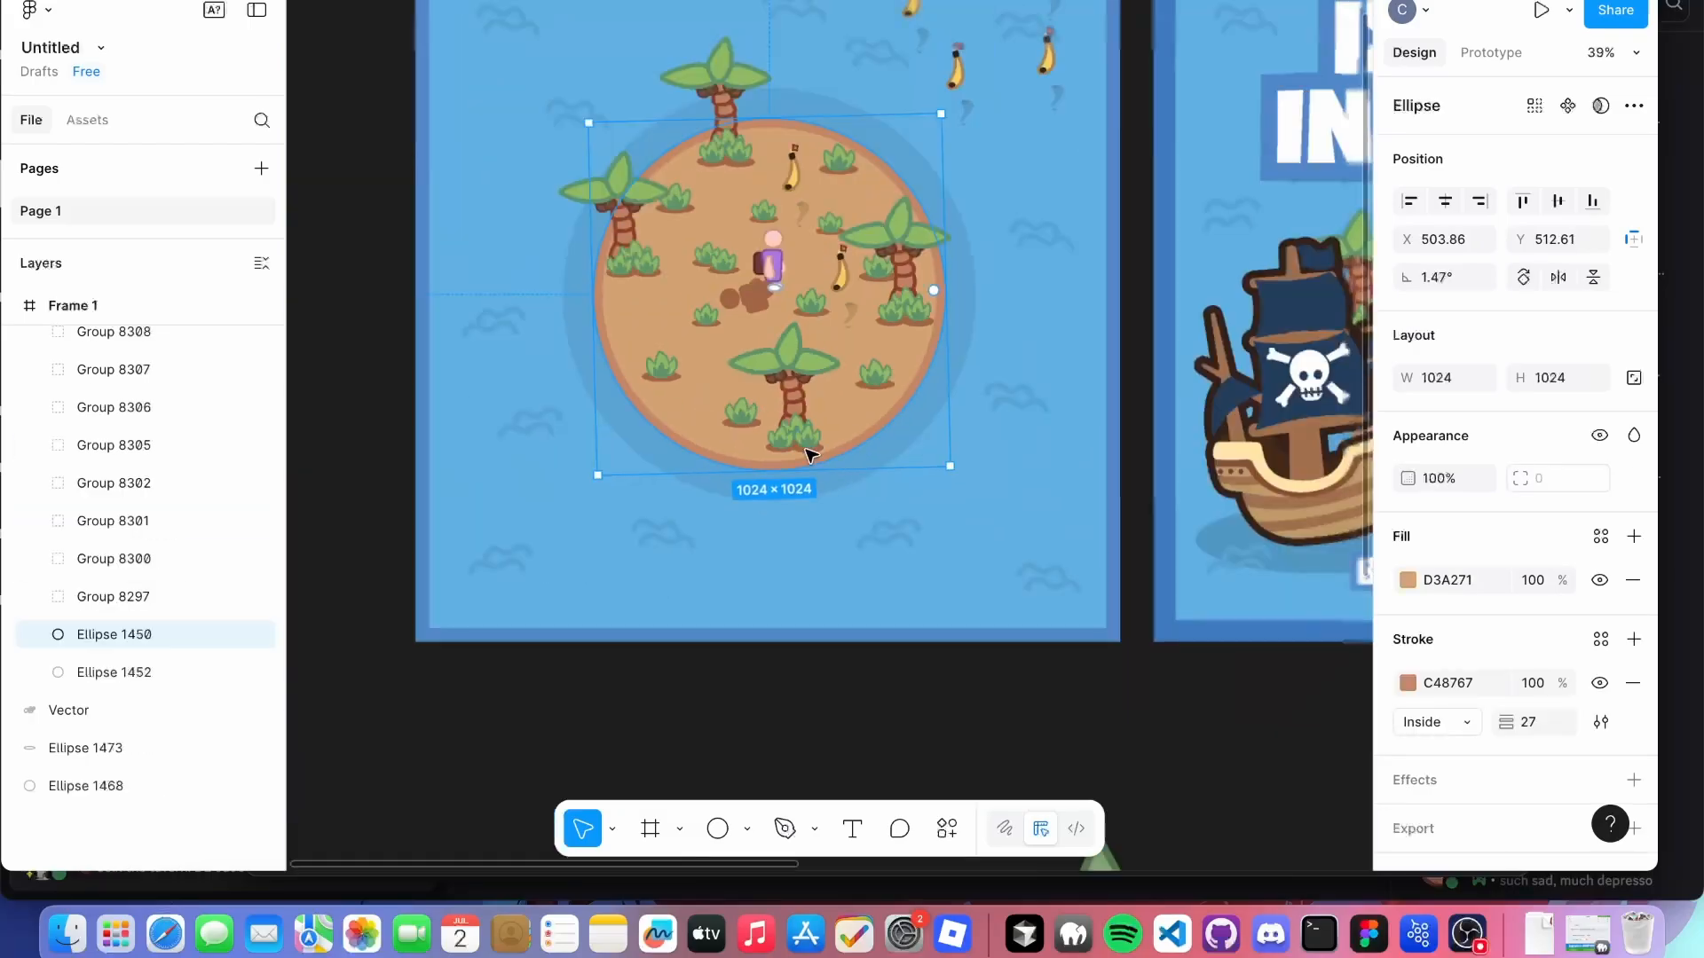
scroll(807, 449, "down", 5)
scroll(807, 449, "right", 5)
scroll(850, 396, "right", 5)
scroll(689, 491, "up", 5)
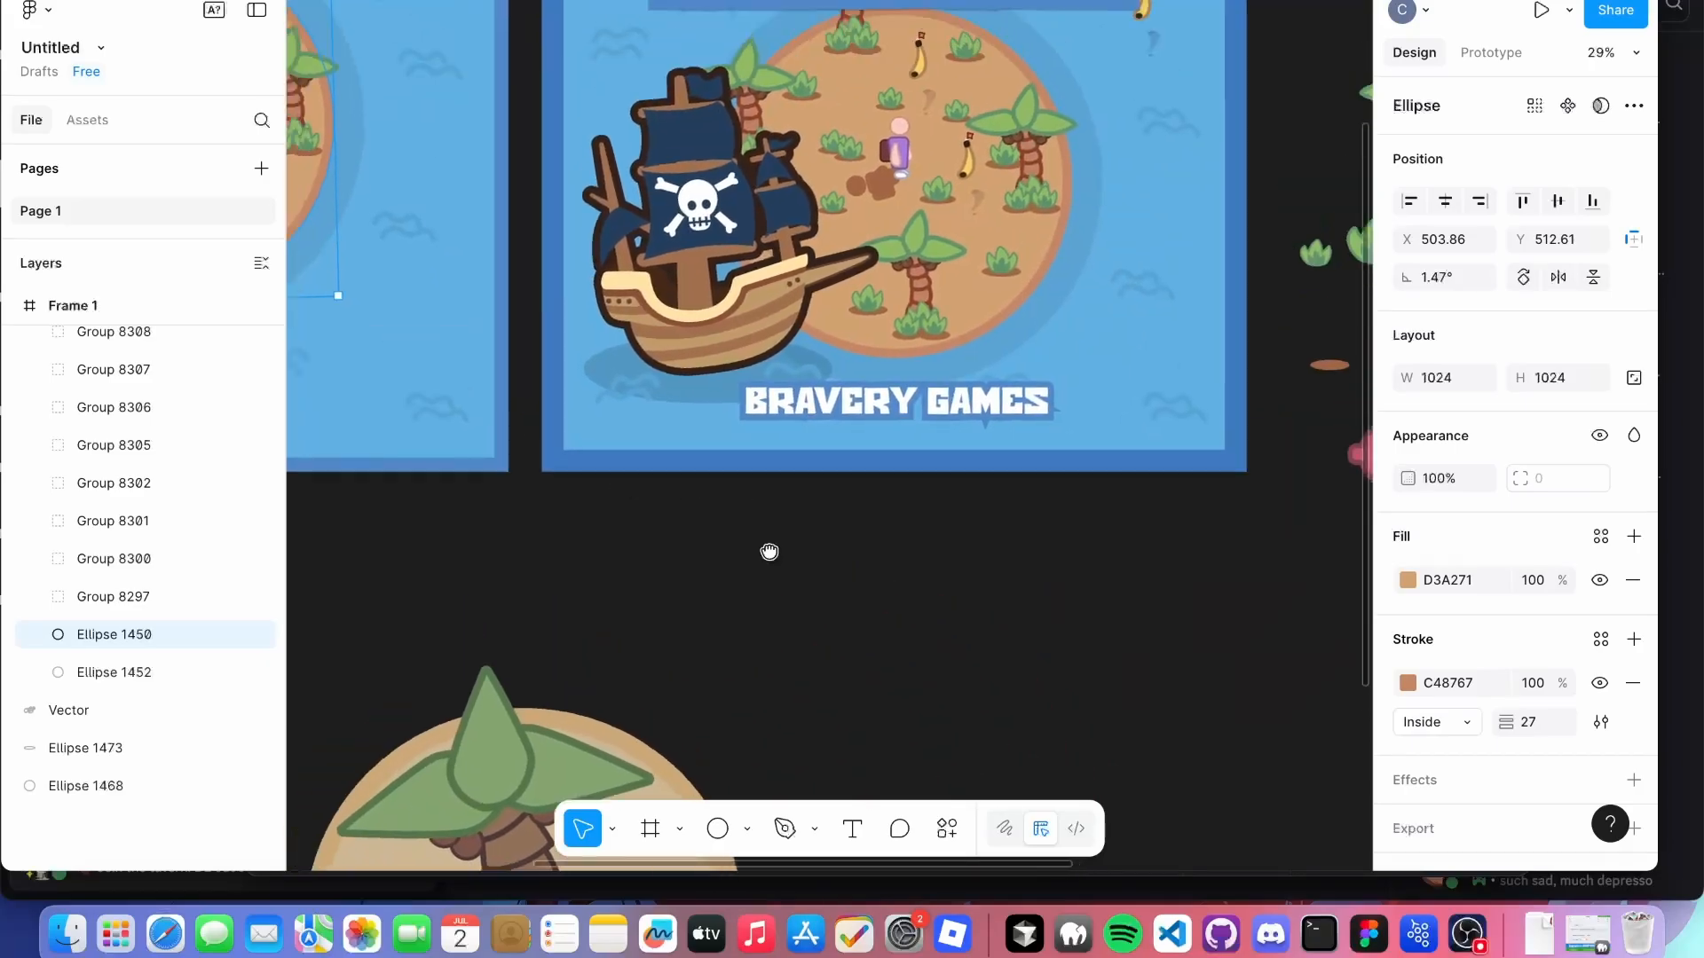
scroll(750, 483, "right", 10)
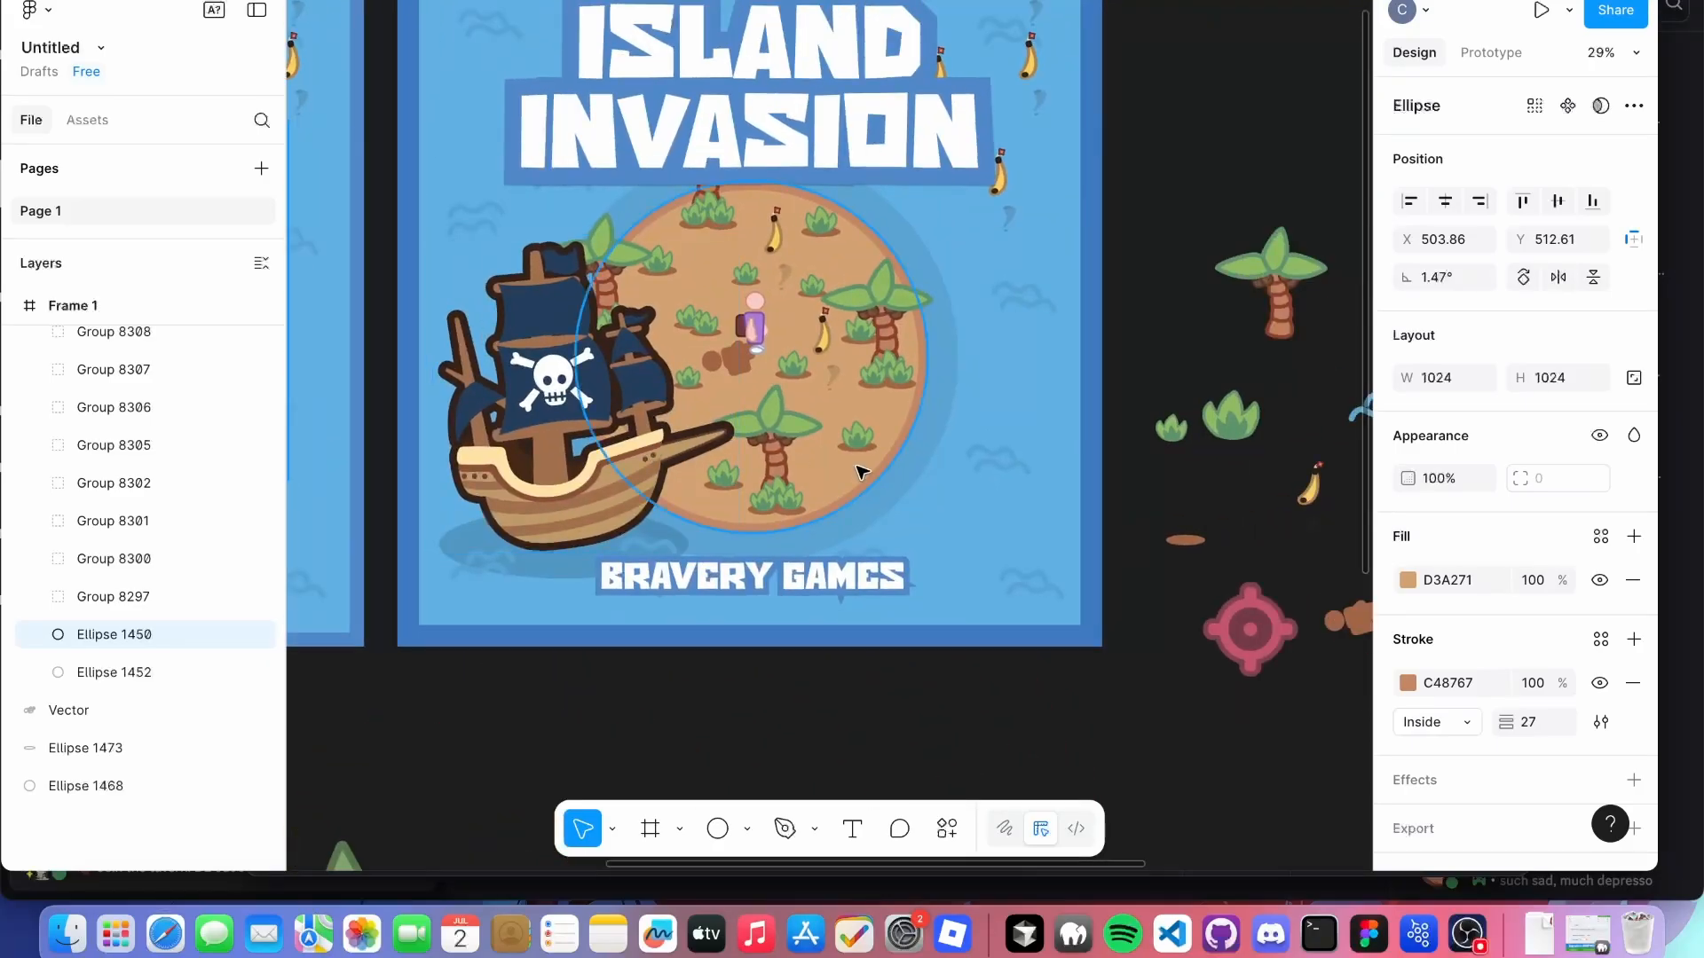
scroll(759, 477, "up", 2)
scroll(765, 473, "right", 6)
scroll(765, 473, "down", 2)
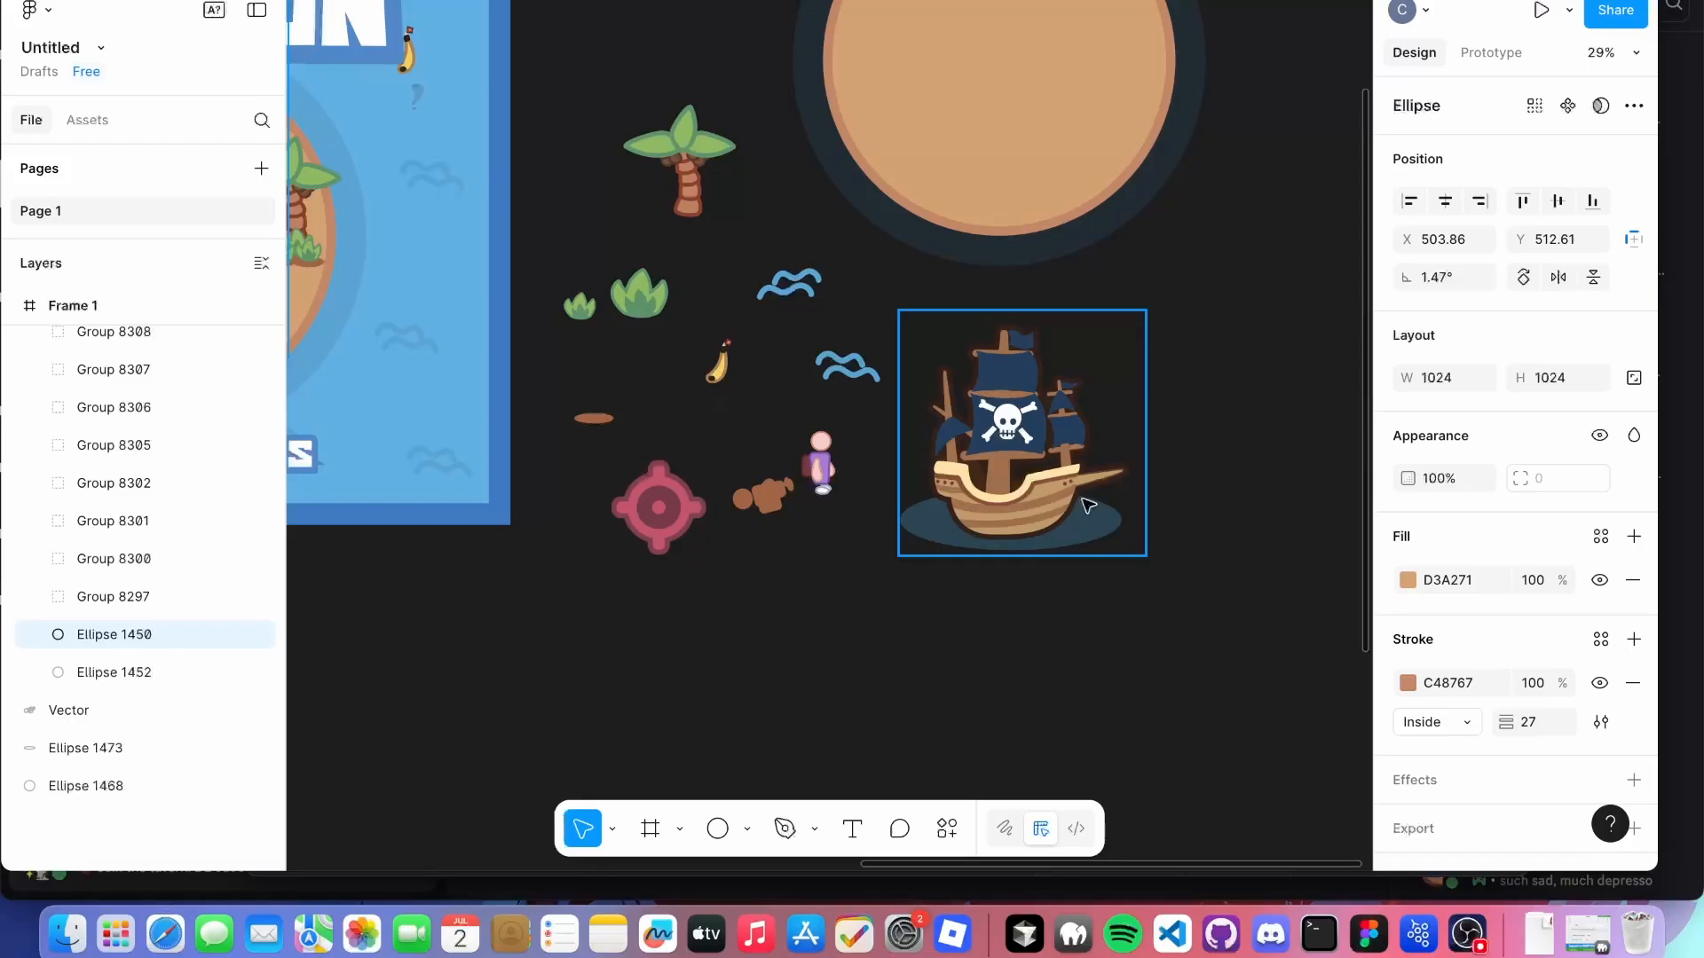
scroll(1090, 517, "up", 5)
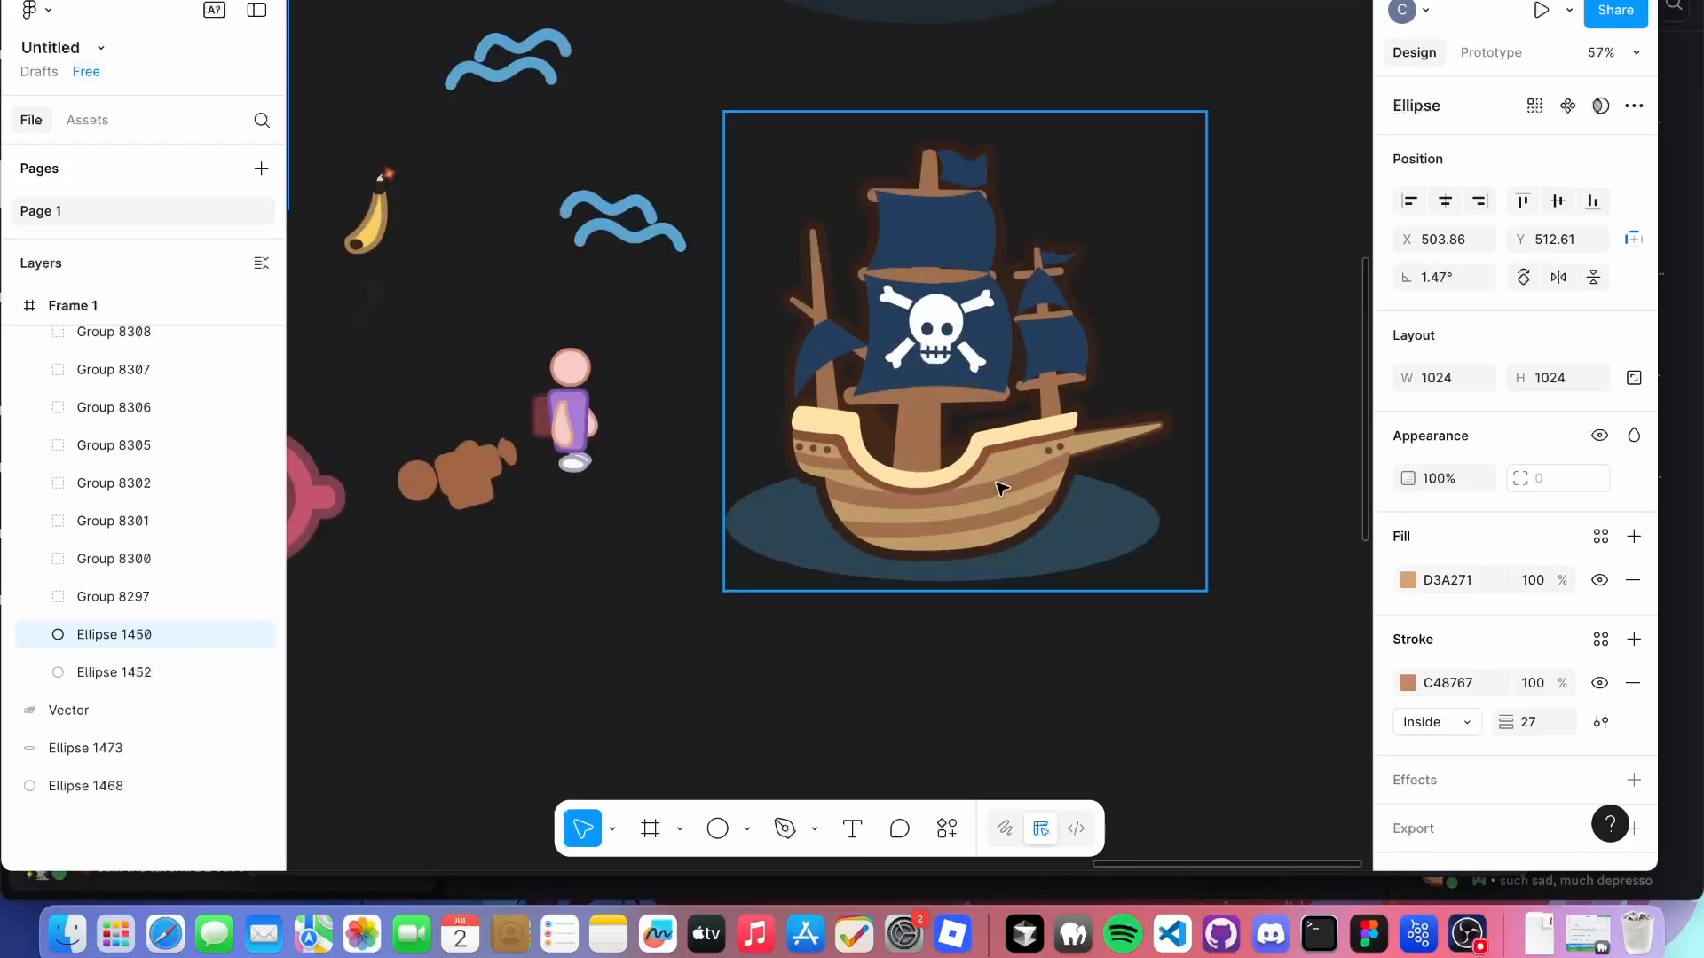
scroll(1081, 439, "up", 3)
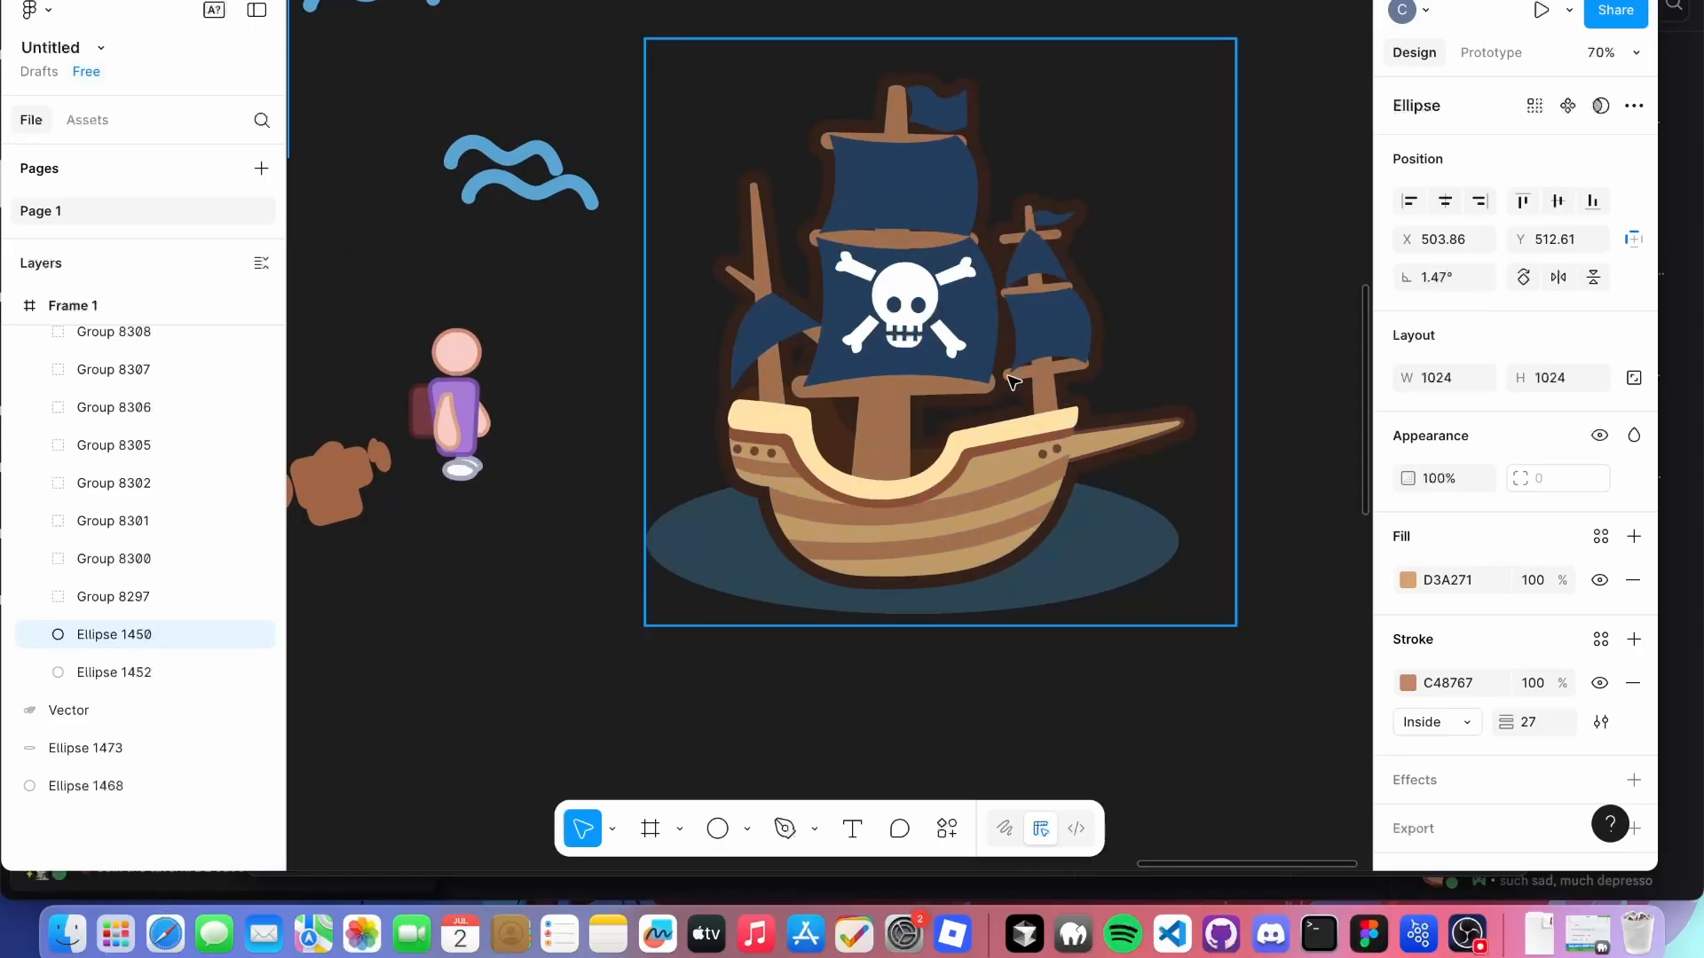
scroll(1005, 435, "down", 5)
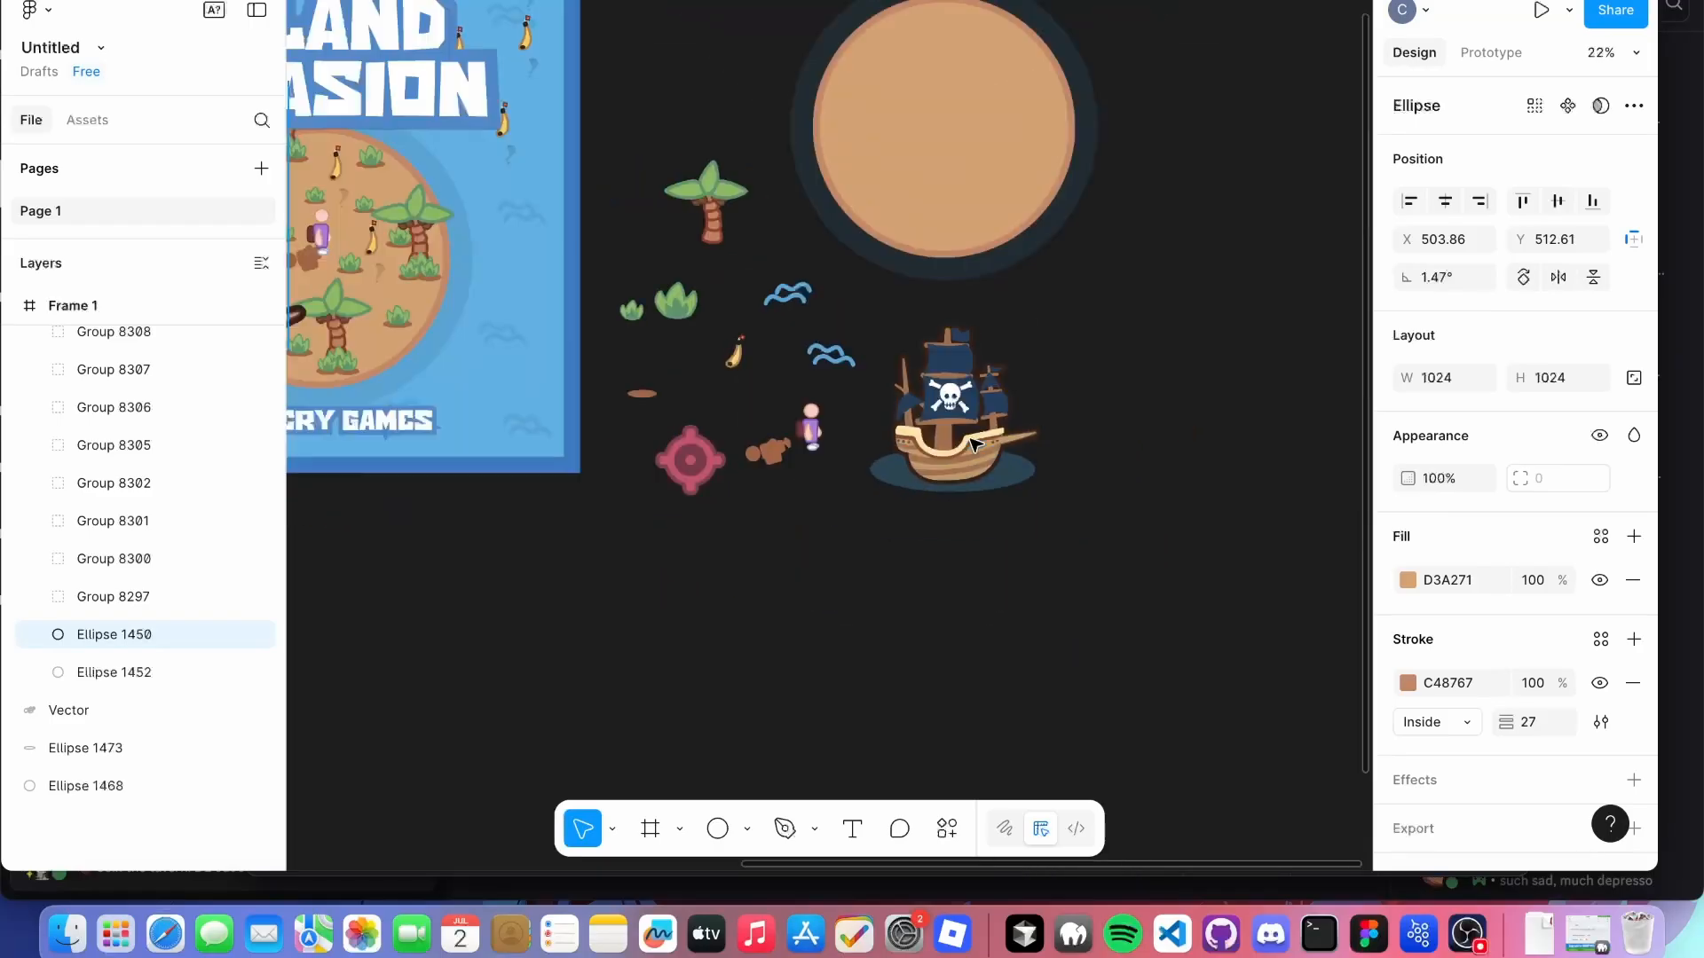
Duplicate the pirate ship group into the empty canvas area below the original.
left_click(976, 460)
scroll(976, 459, "down", 3)
scroll(976, 460, "right", 2)
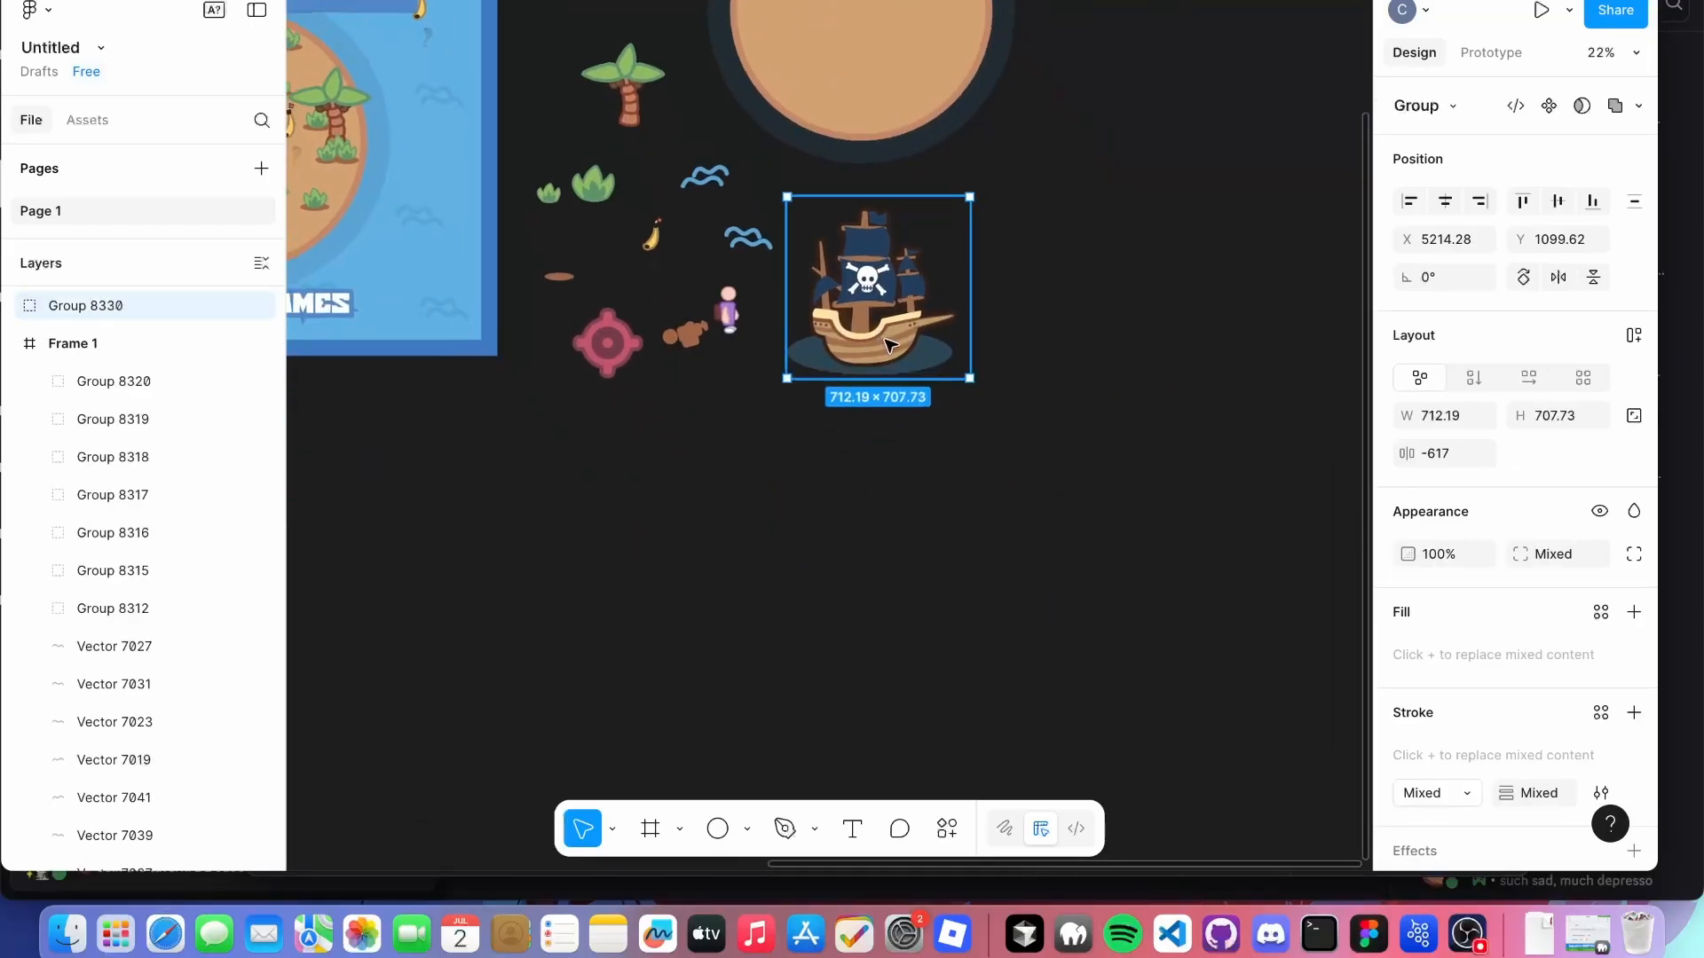
left_click_drag(885, 248, 768, 559)
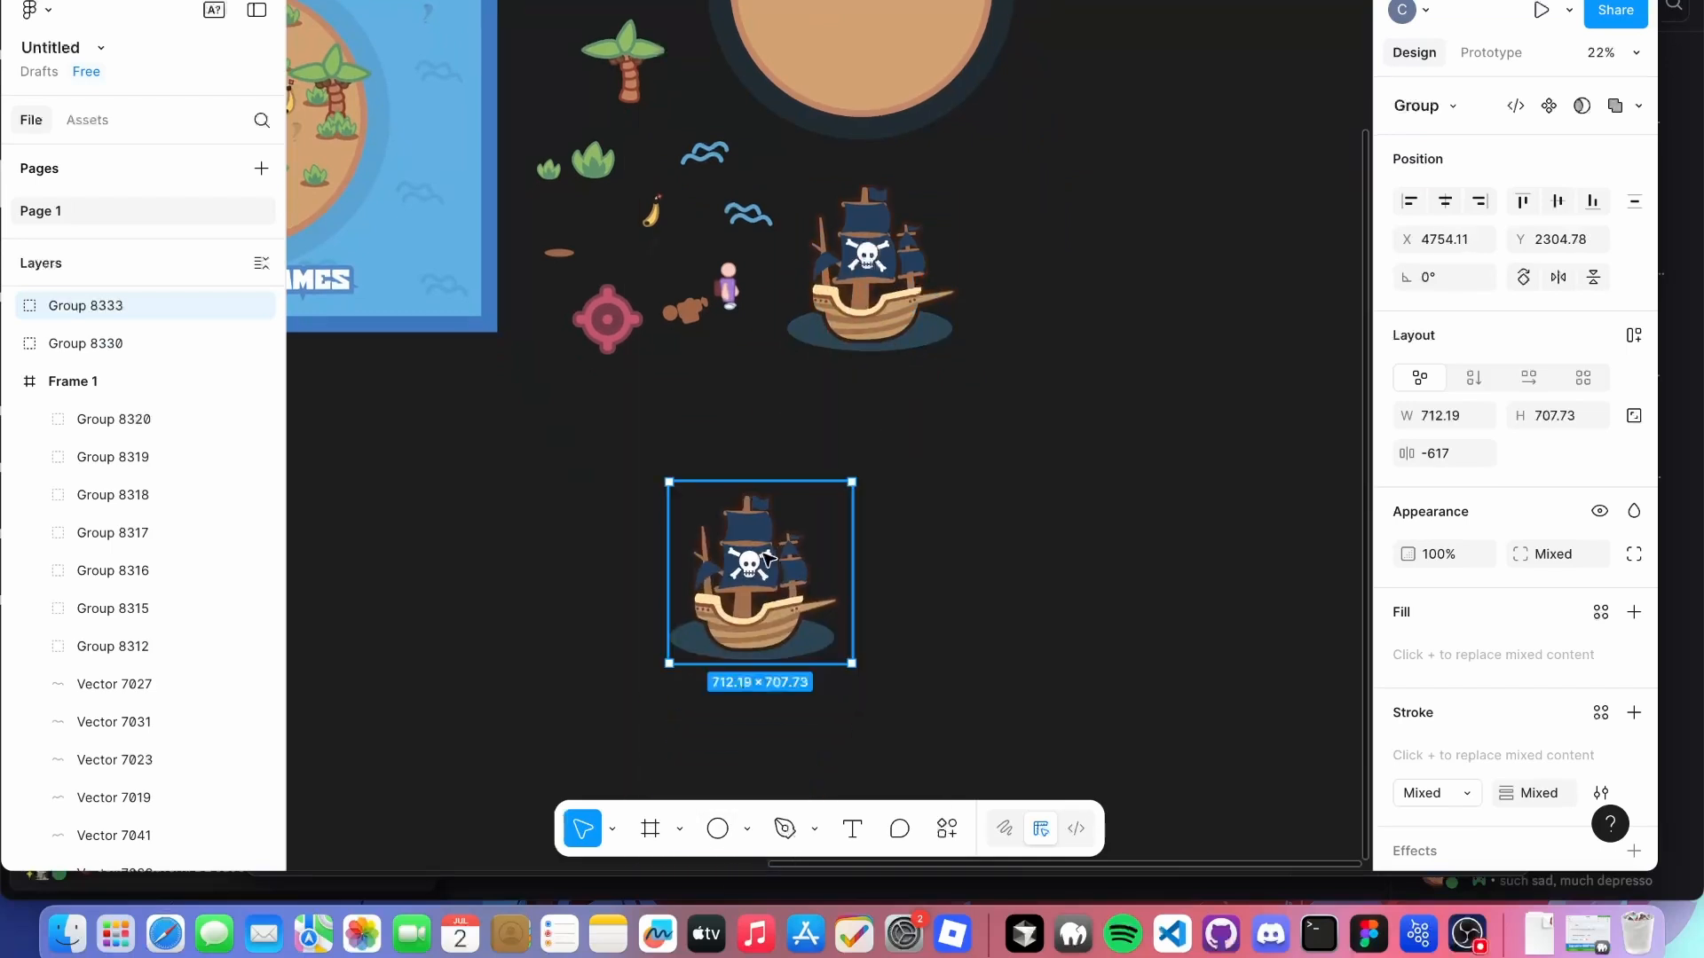
Delete the dark brown outline shape around the duplicated pirate ship.
left_click(794, 627, "super")
key("BackSpace")
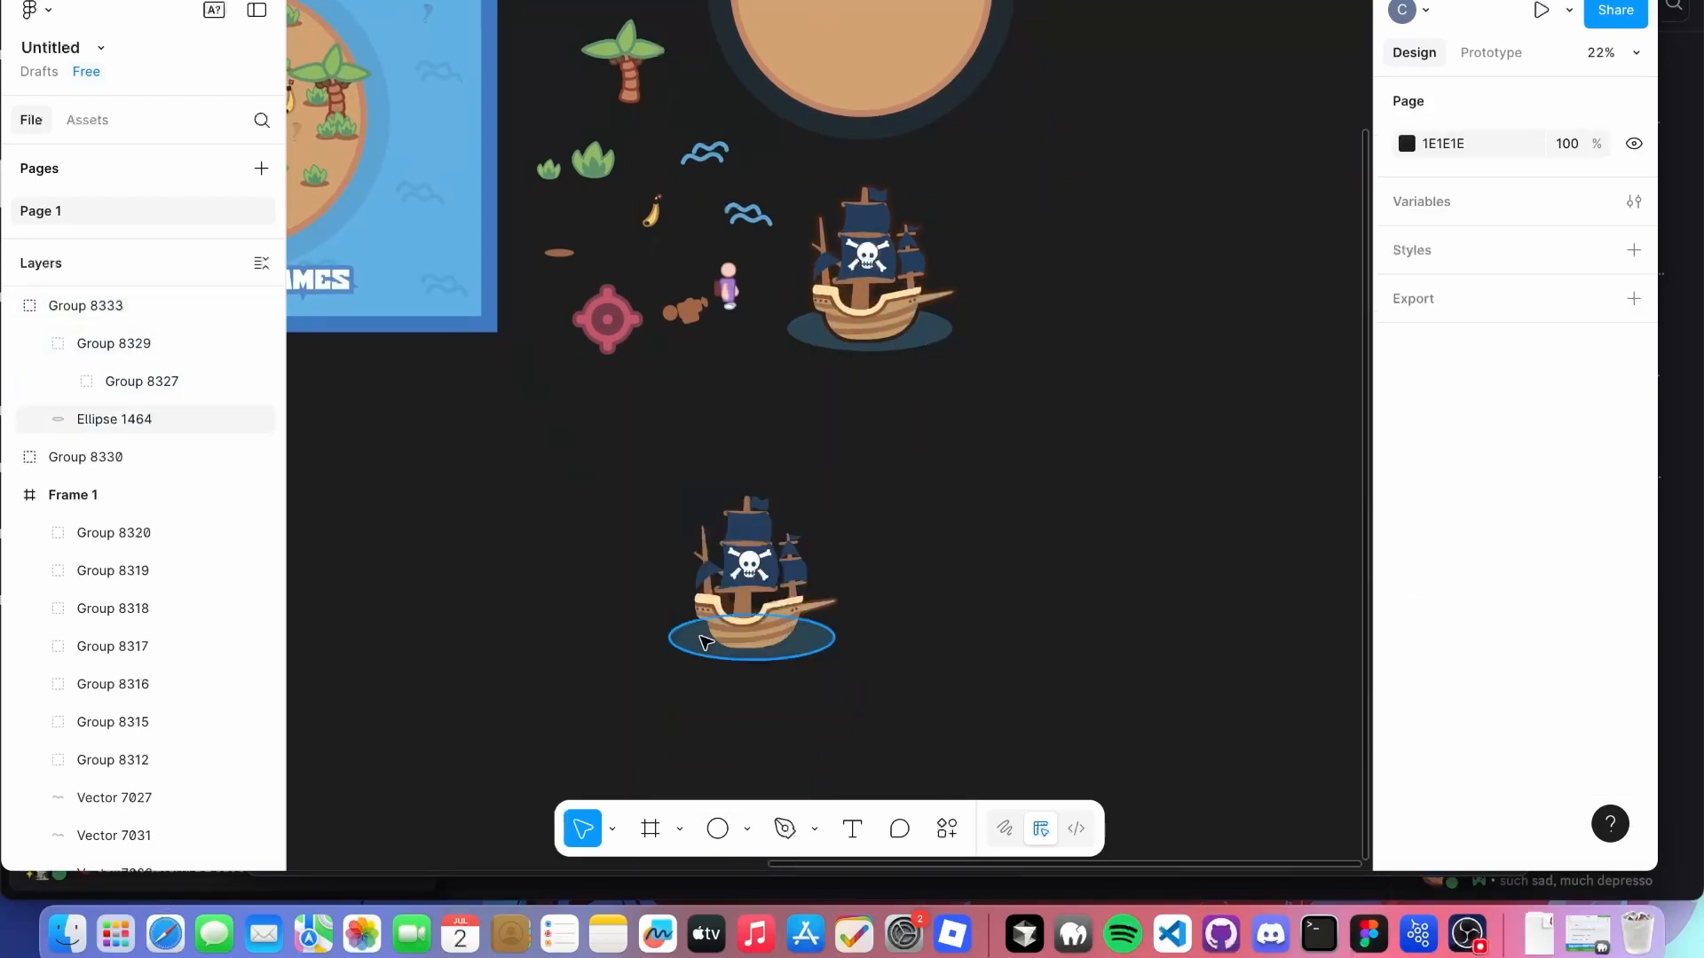
scroll(700, 639, "up", 5)
scroll(976, 639, "down", 2)
scroll(976, 639, "right", 1)
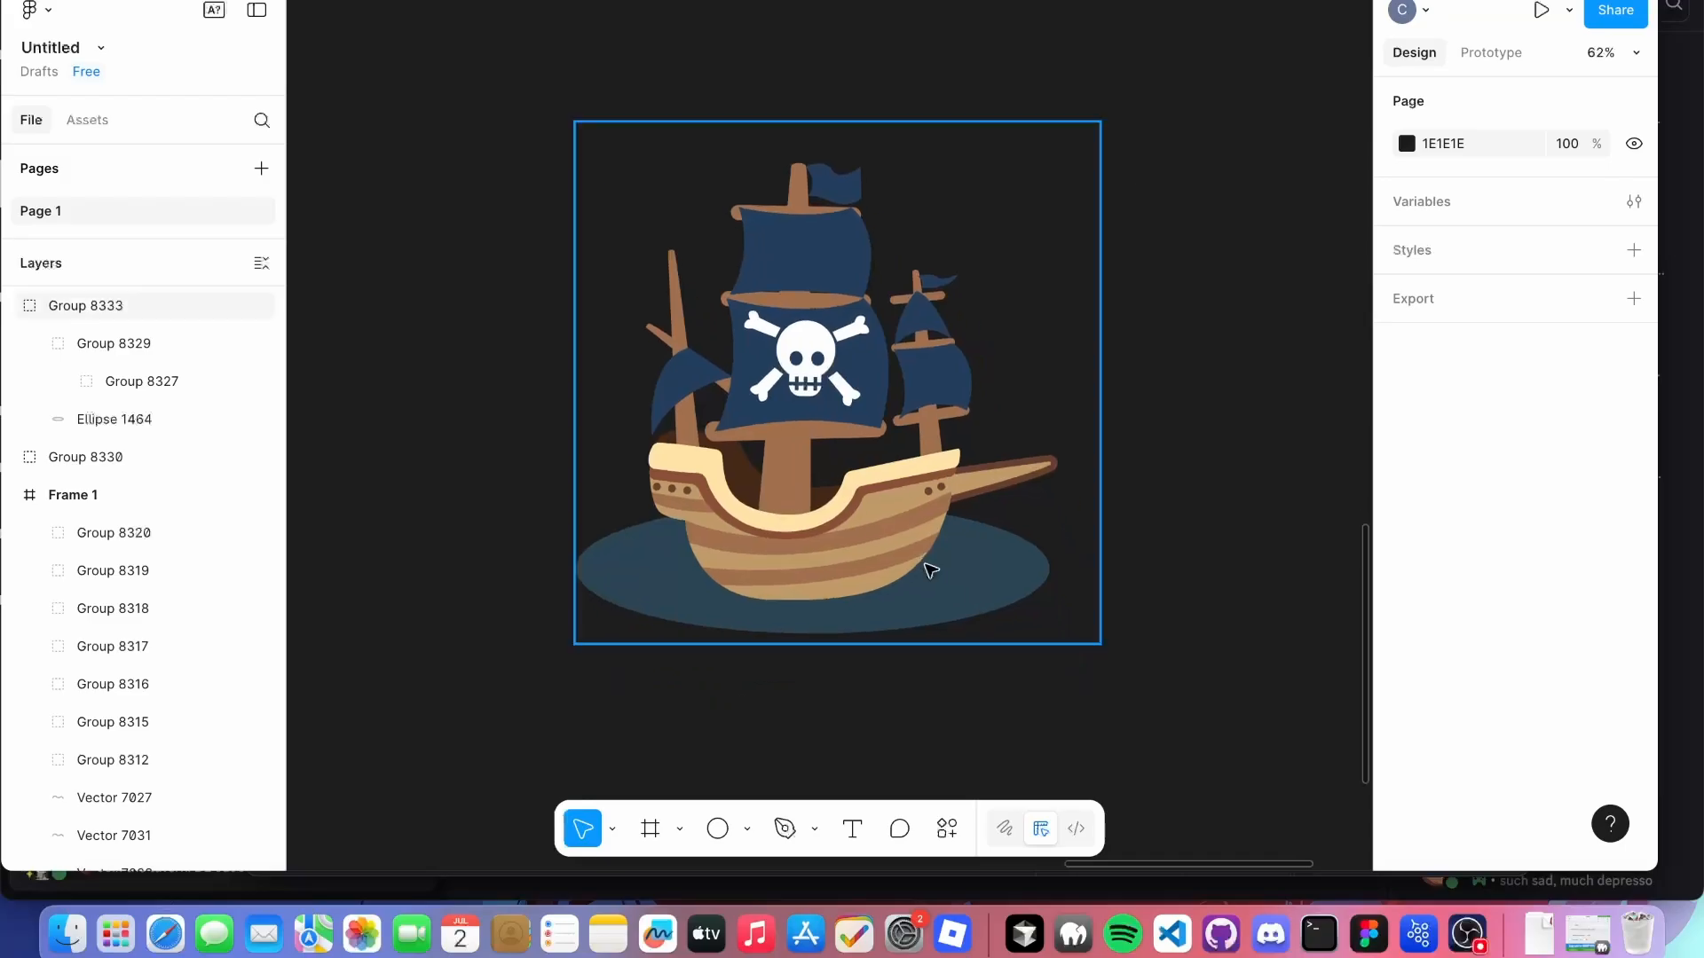
Delete the blue-grey ellipse beneath the duplicated ship and remove the dark brown stroke from its bowsprit.
left_click(974, 594)
key("BackSpace")
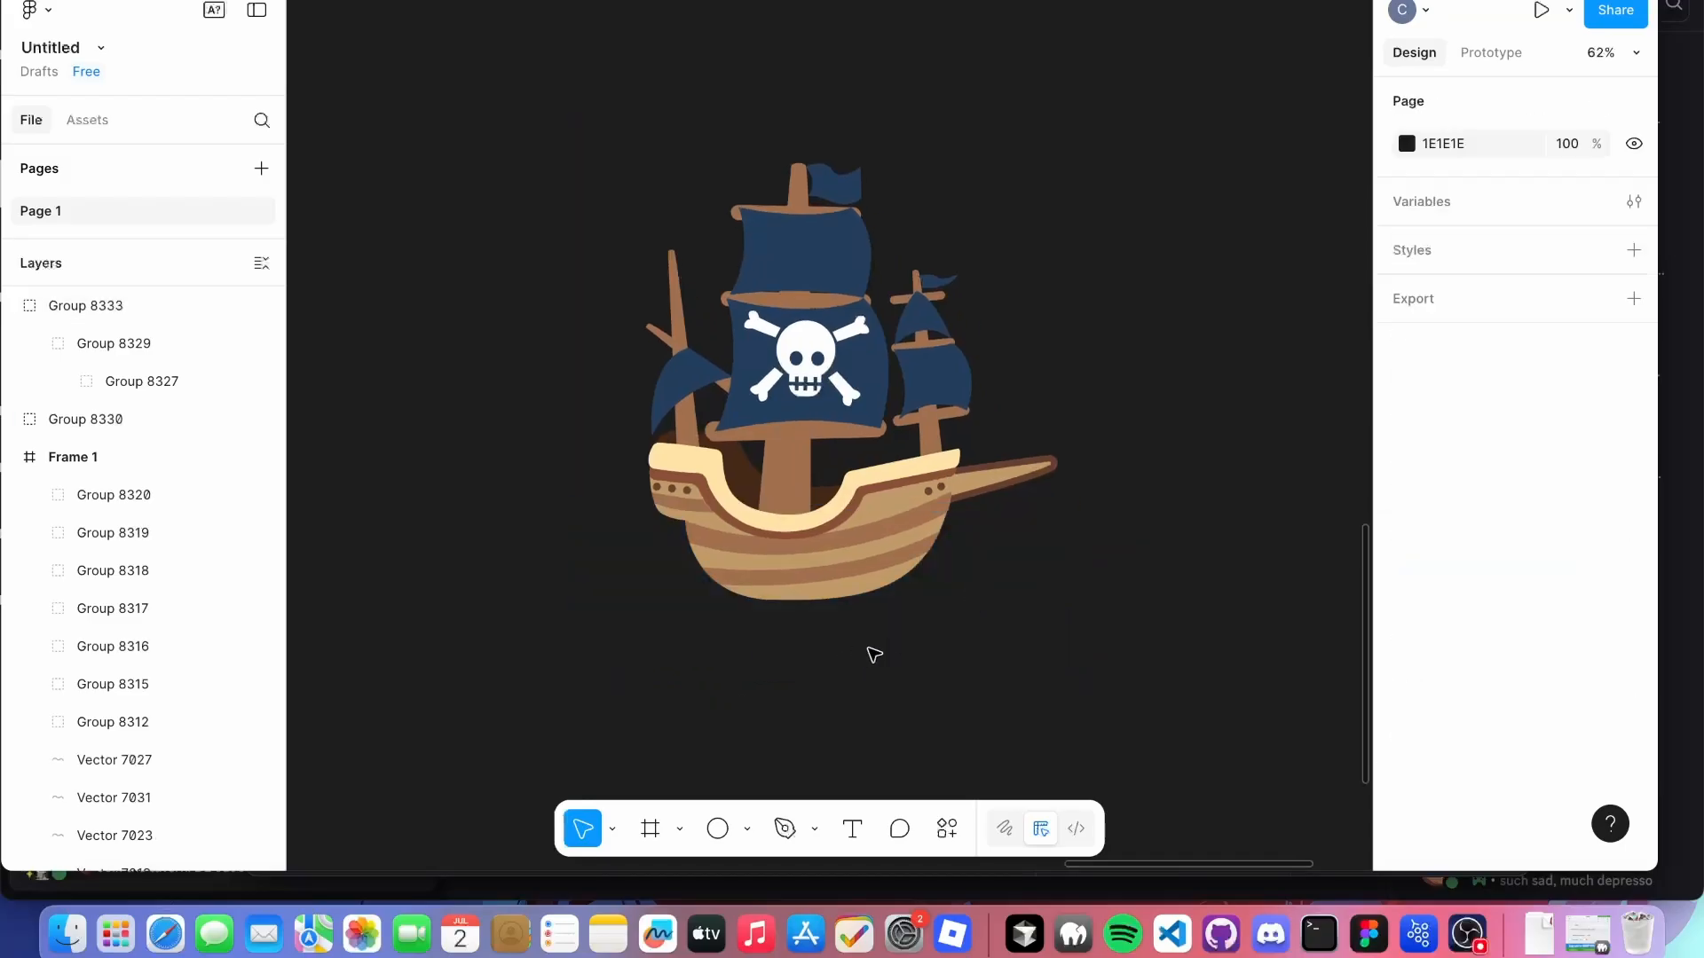
scroll(676, 445, "down", 1)
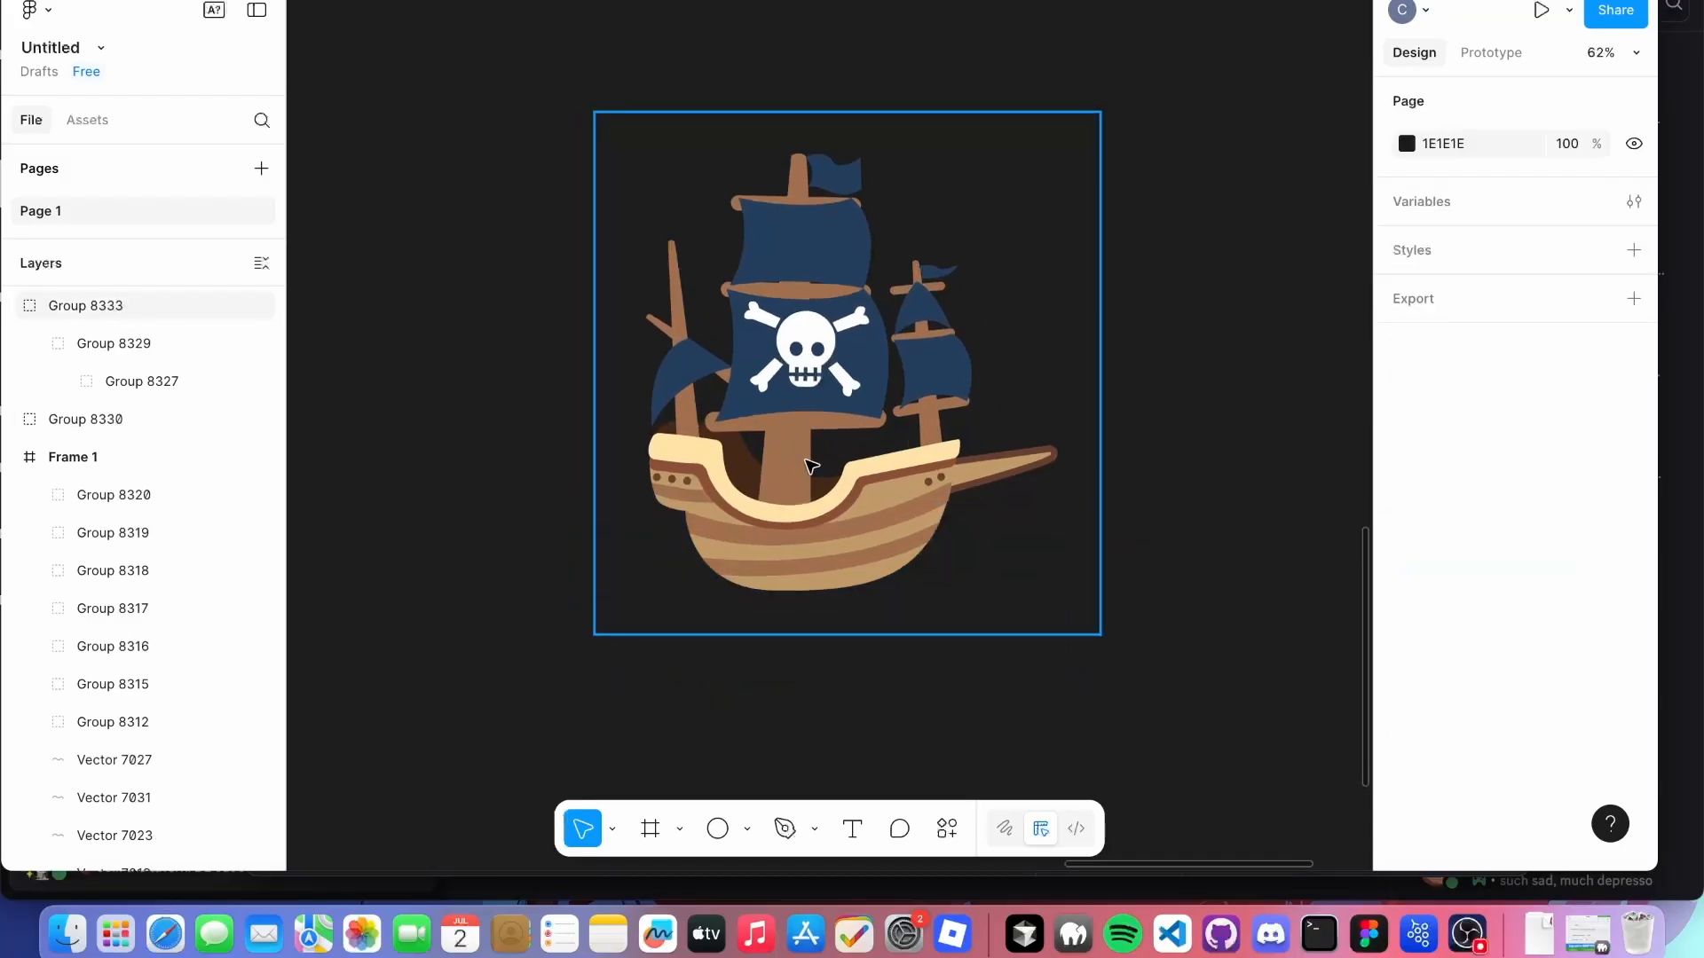
scroll(810, 465, "left", 3)
scroll(810, 466, "up", 1)
left_click(1139, 500)
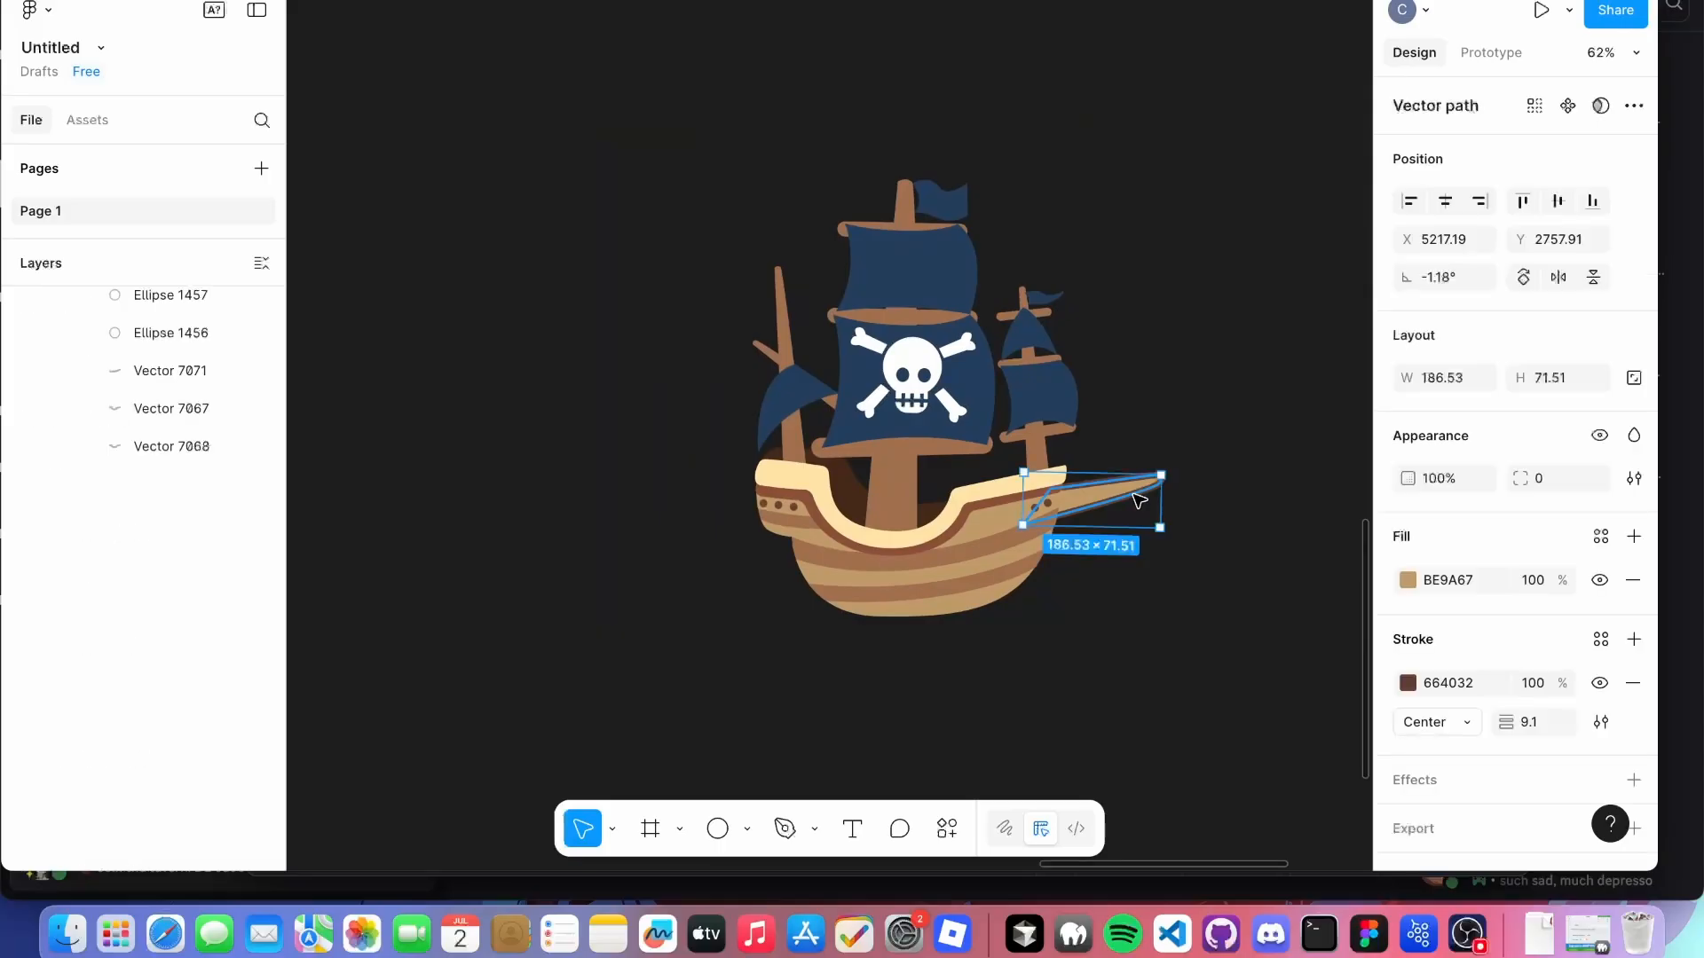
left_click(1632, 683)
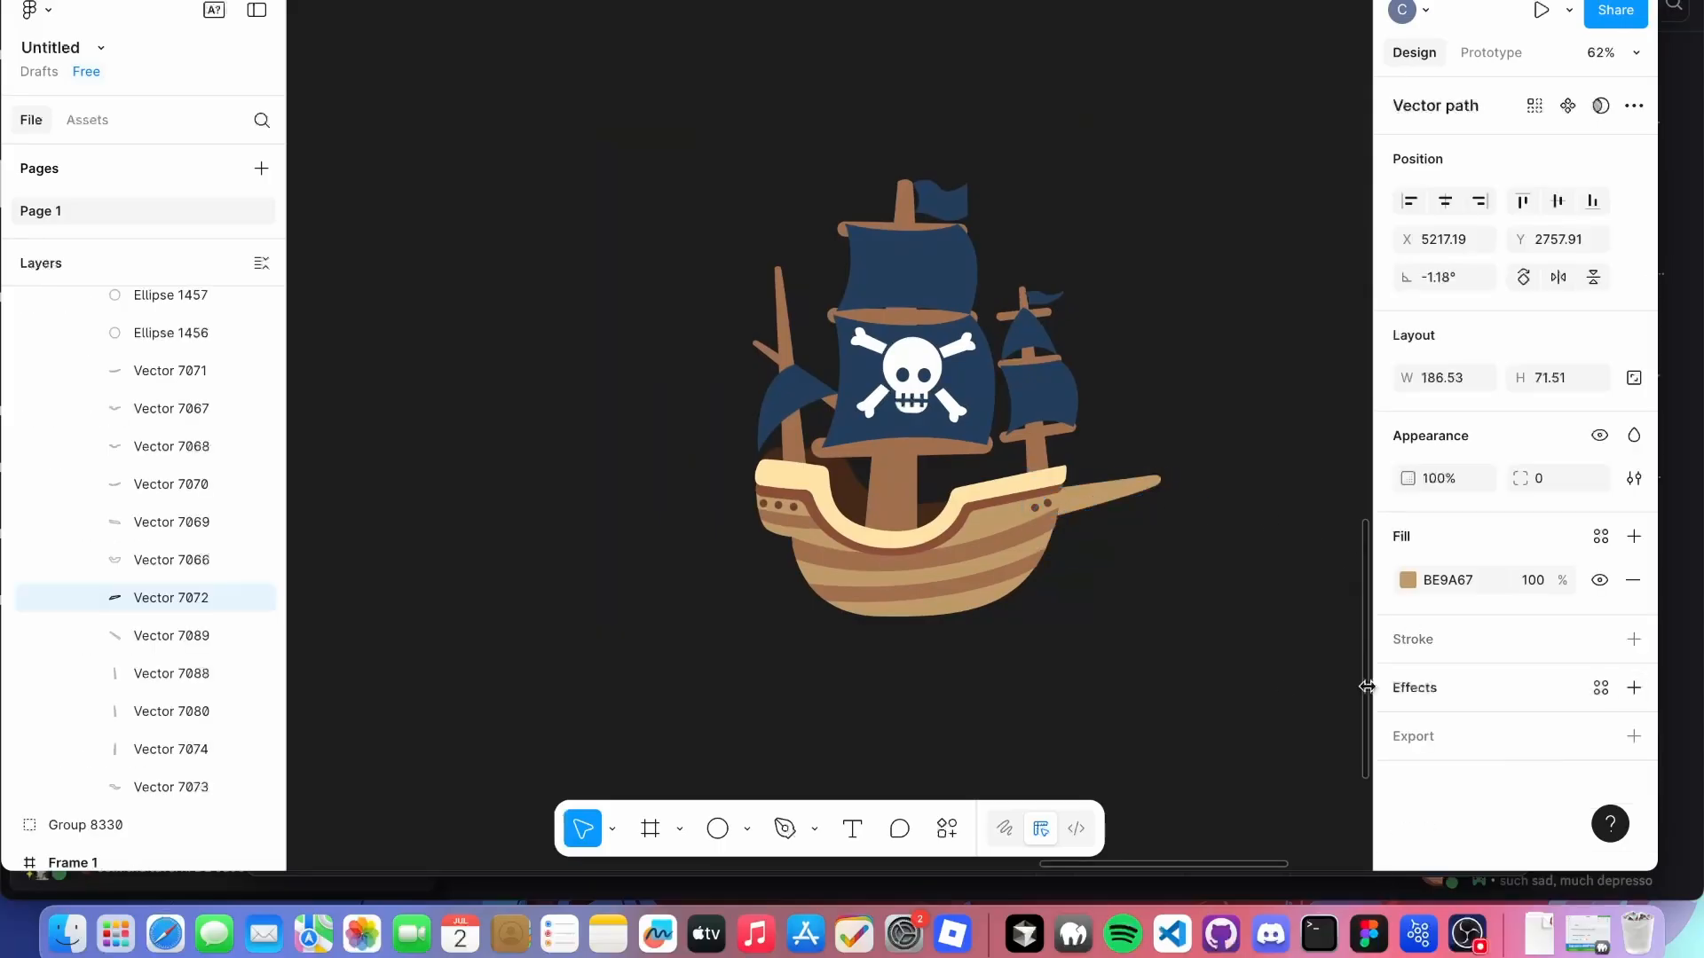
left_click(1221, 686)
Flatten a duplicate of all the ship's parts into a single vector shape, kept directly over the ship.
scroll(1169, 592, "up", 1)
scroll(1168, 592, "right", 1)
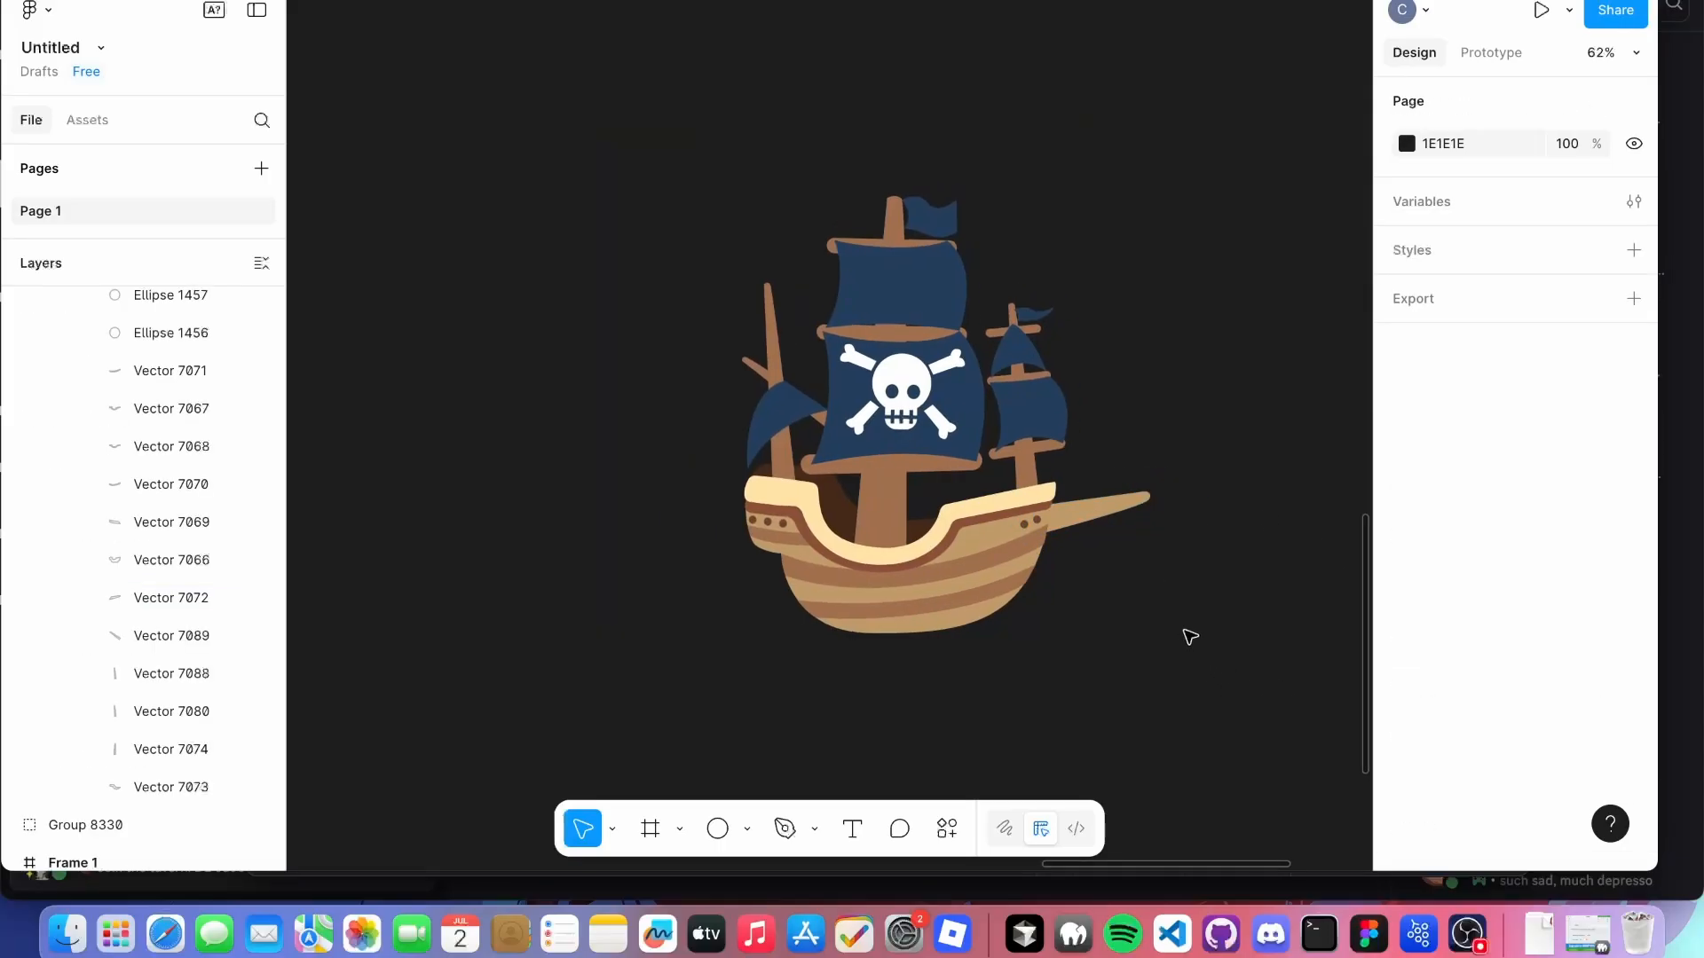
left_click_drag(1183, 652, 794, 258)
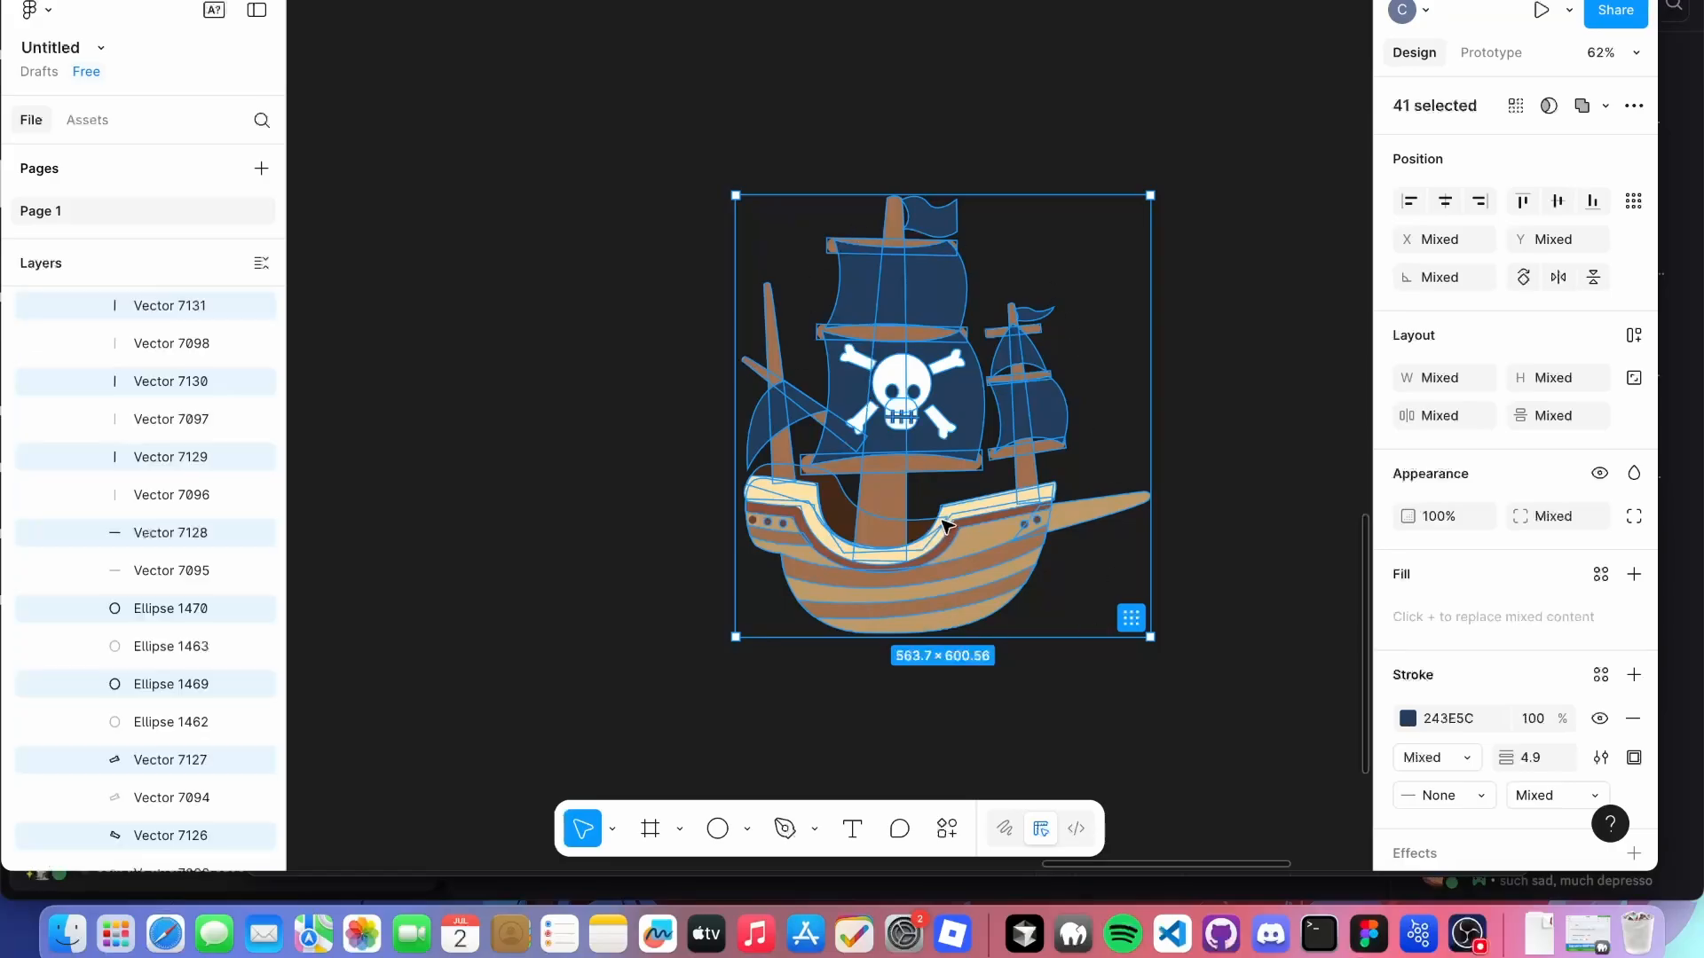
right_click(932, 464)
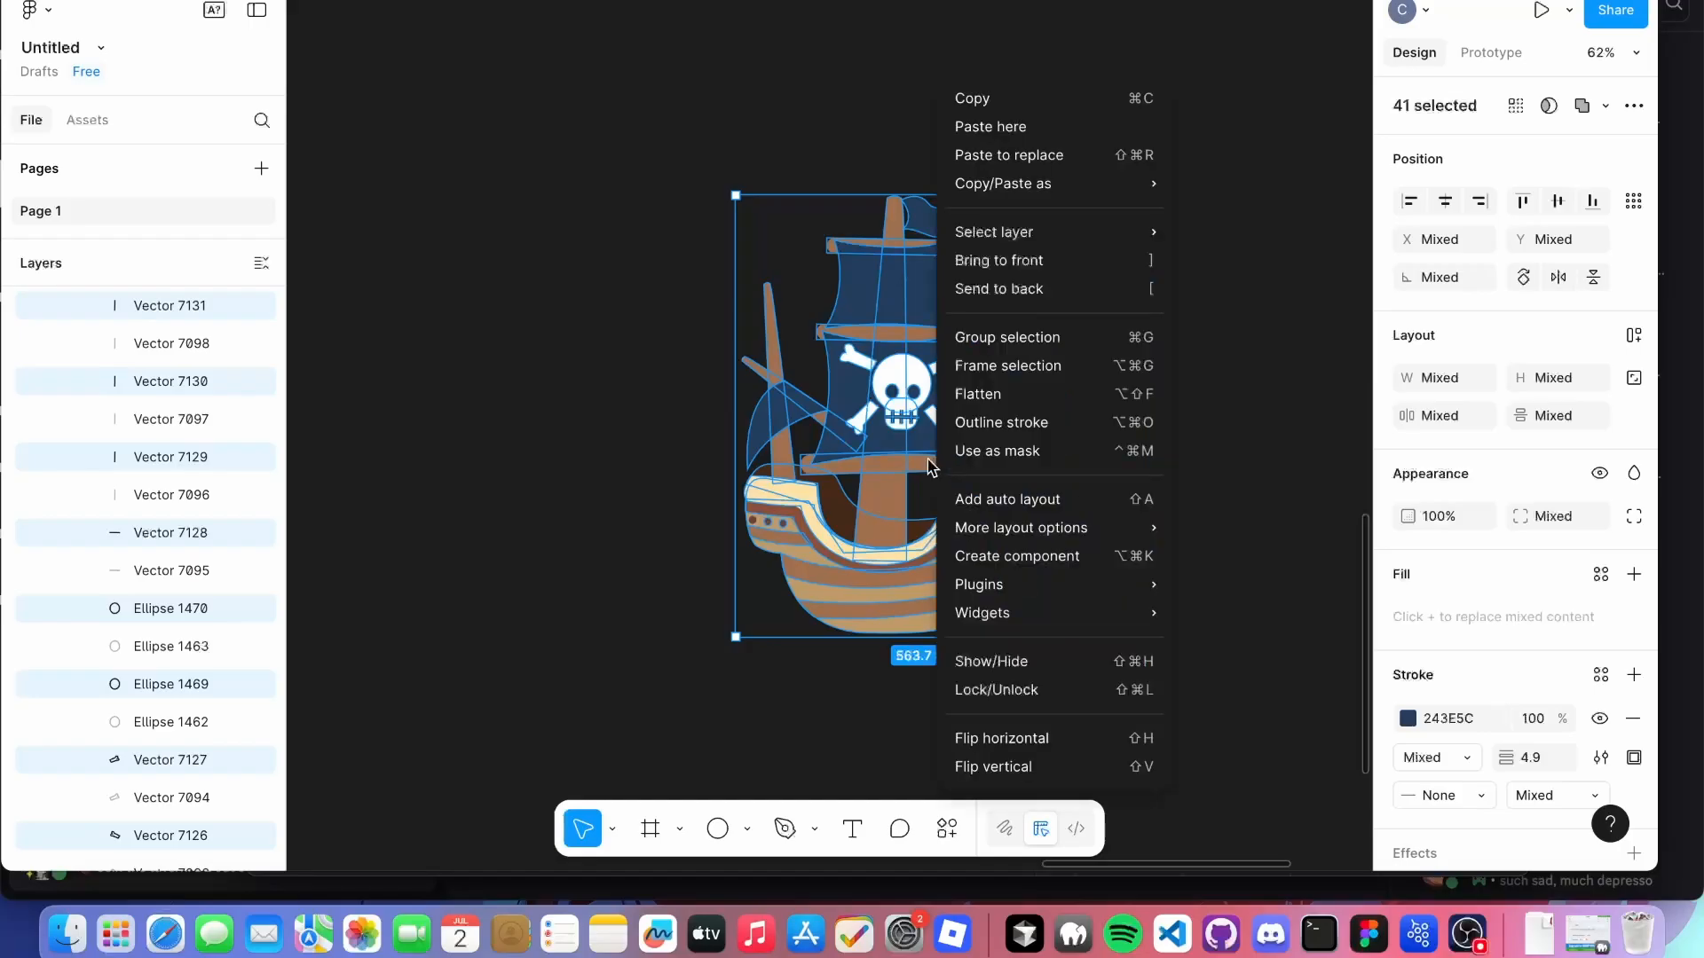
left_click(989, 406)
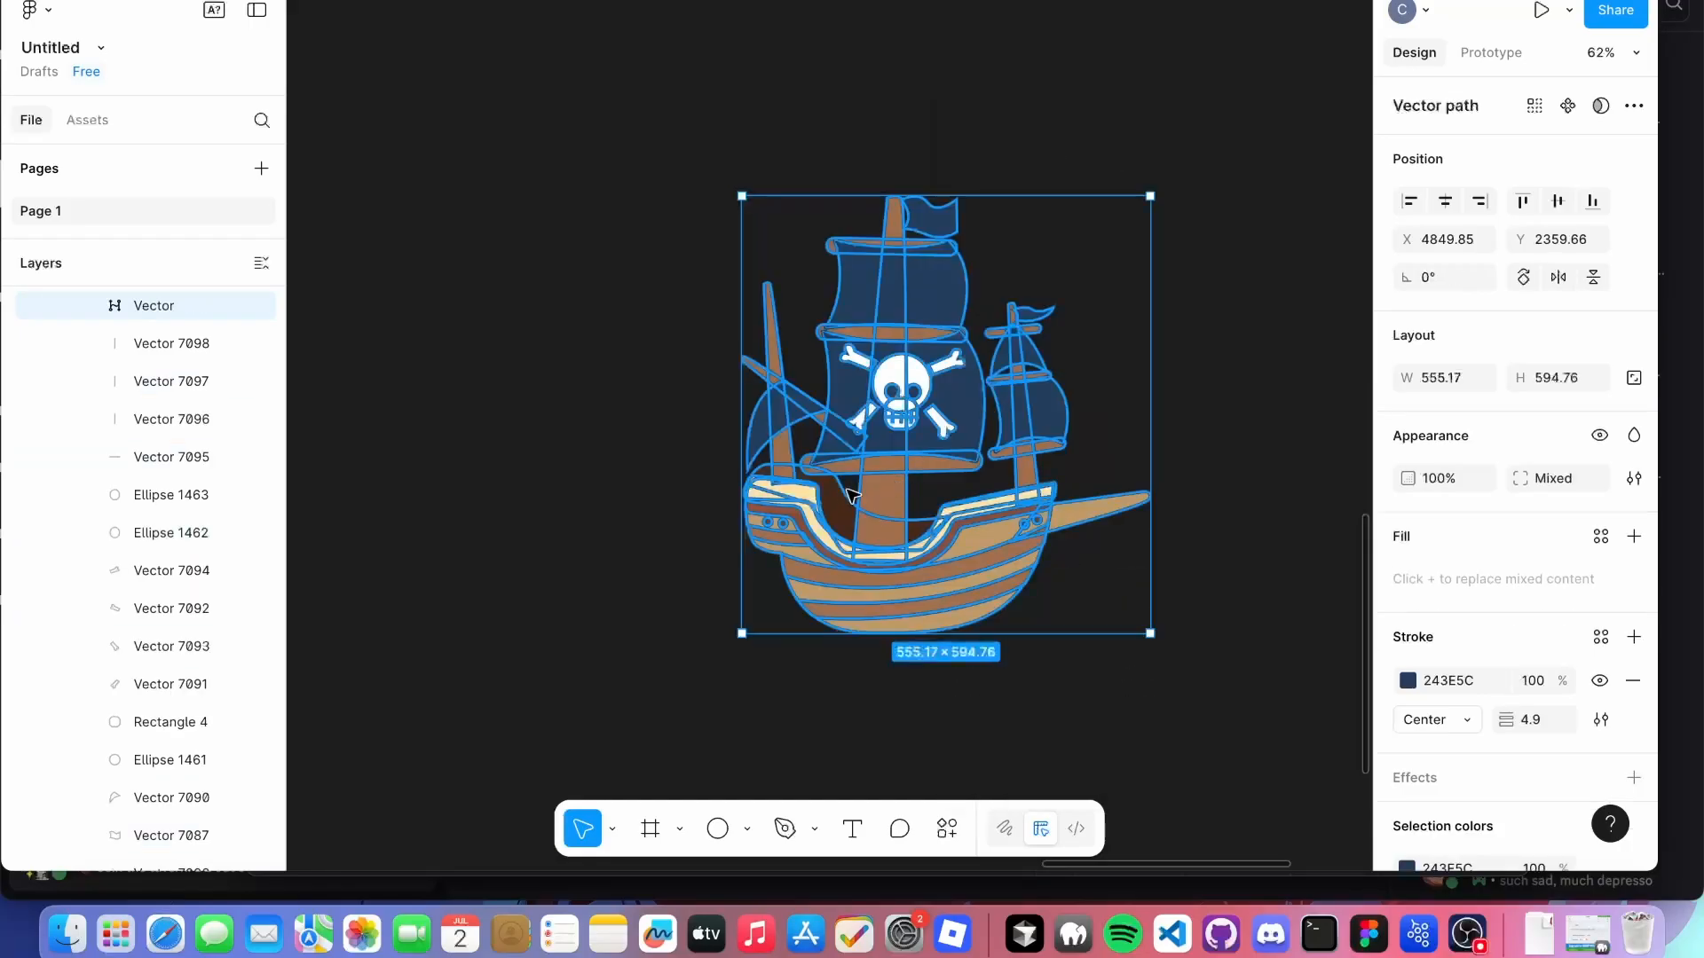
left_click_drag(850, 494, 578, 492)
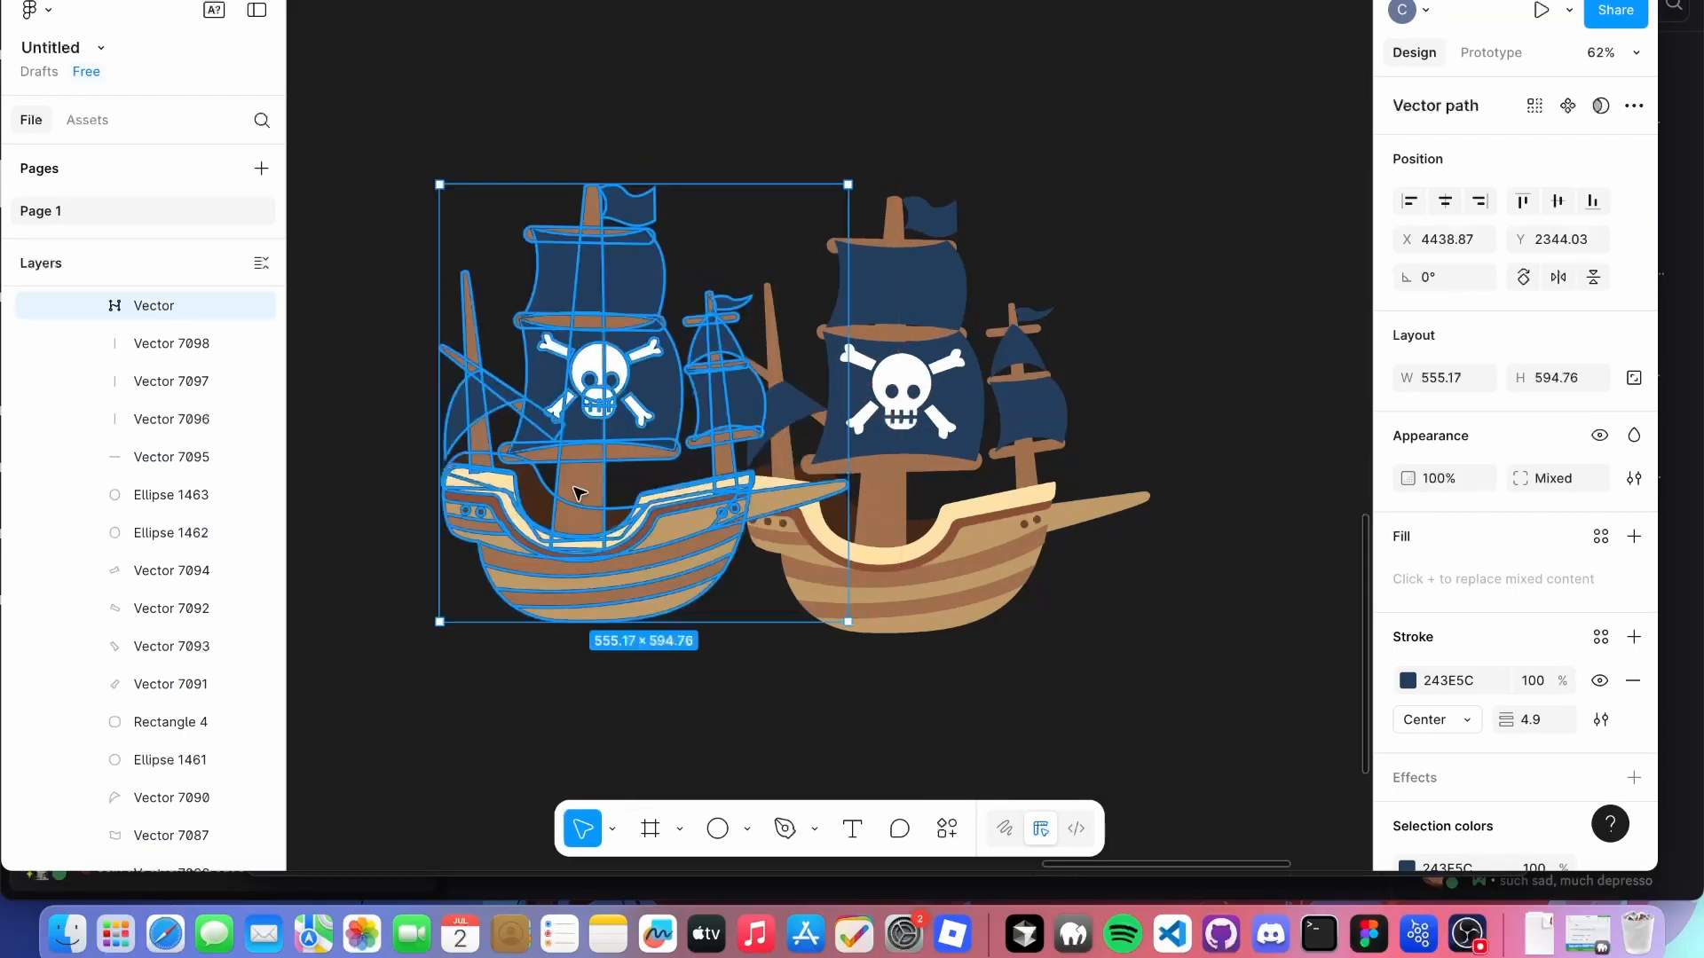
key("super+z")
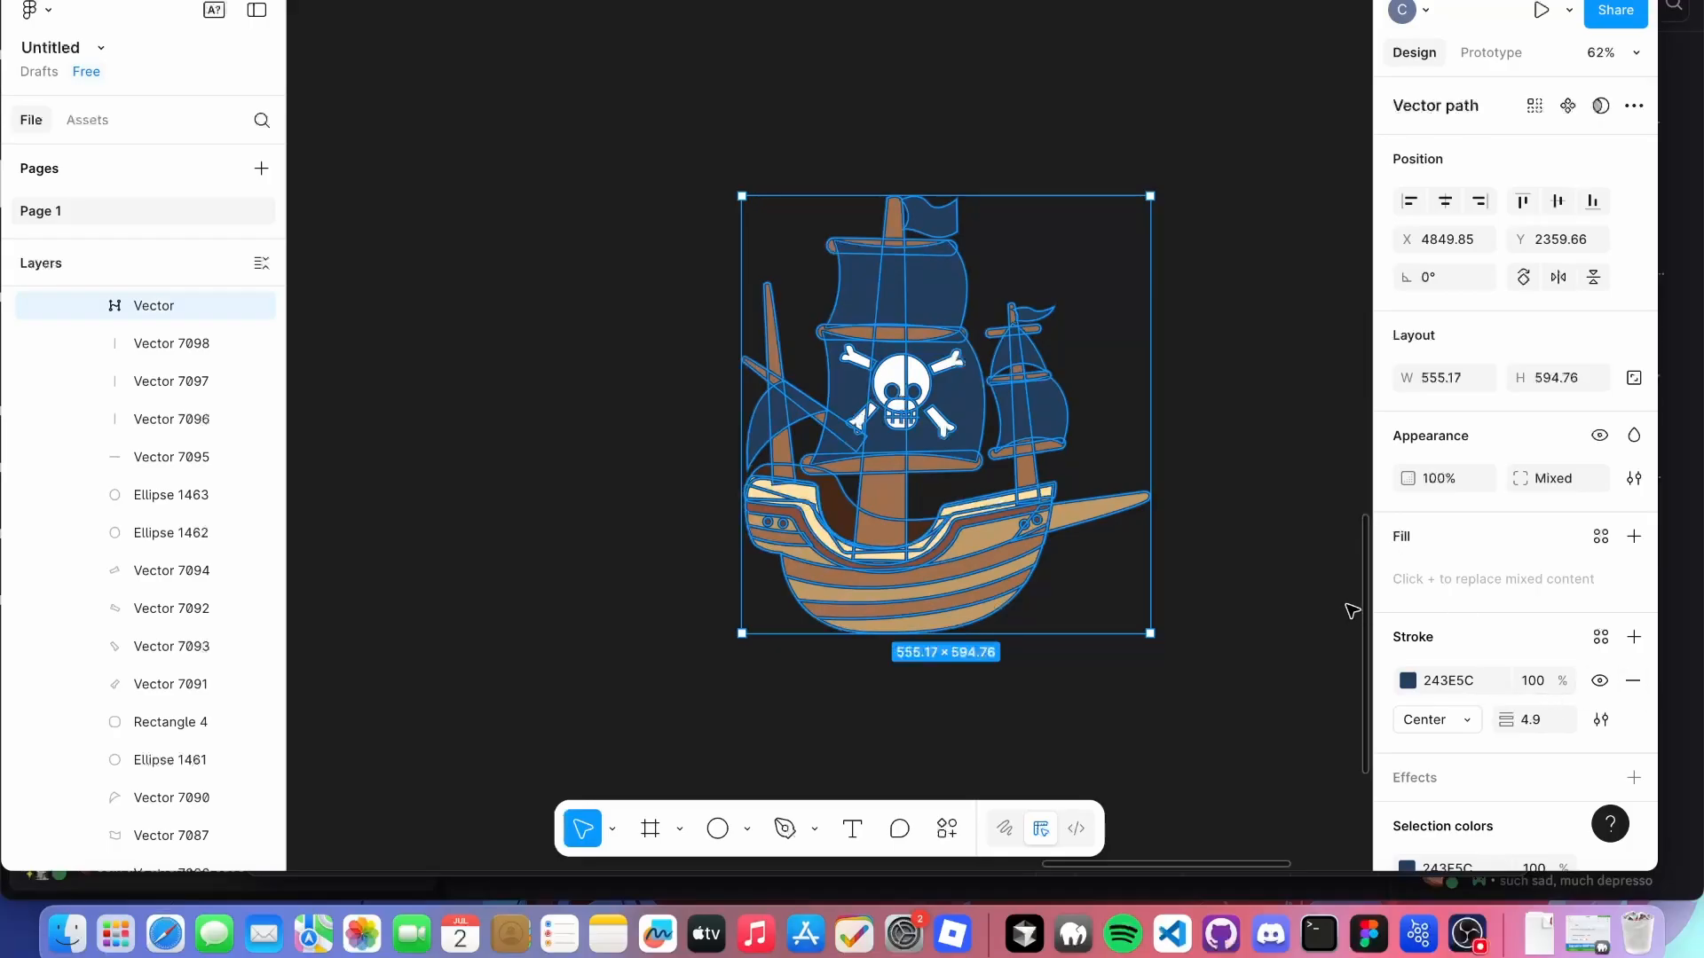
Replace the flattened shape's mixed fills and navy stroke with a single white FFFFFF stroke.
key("super+z")
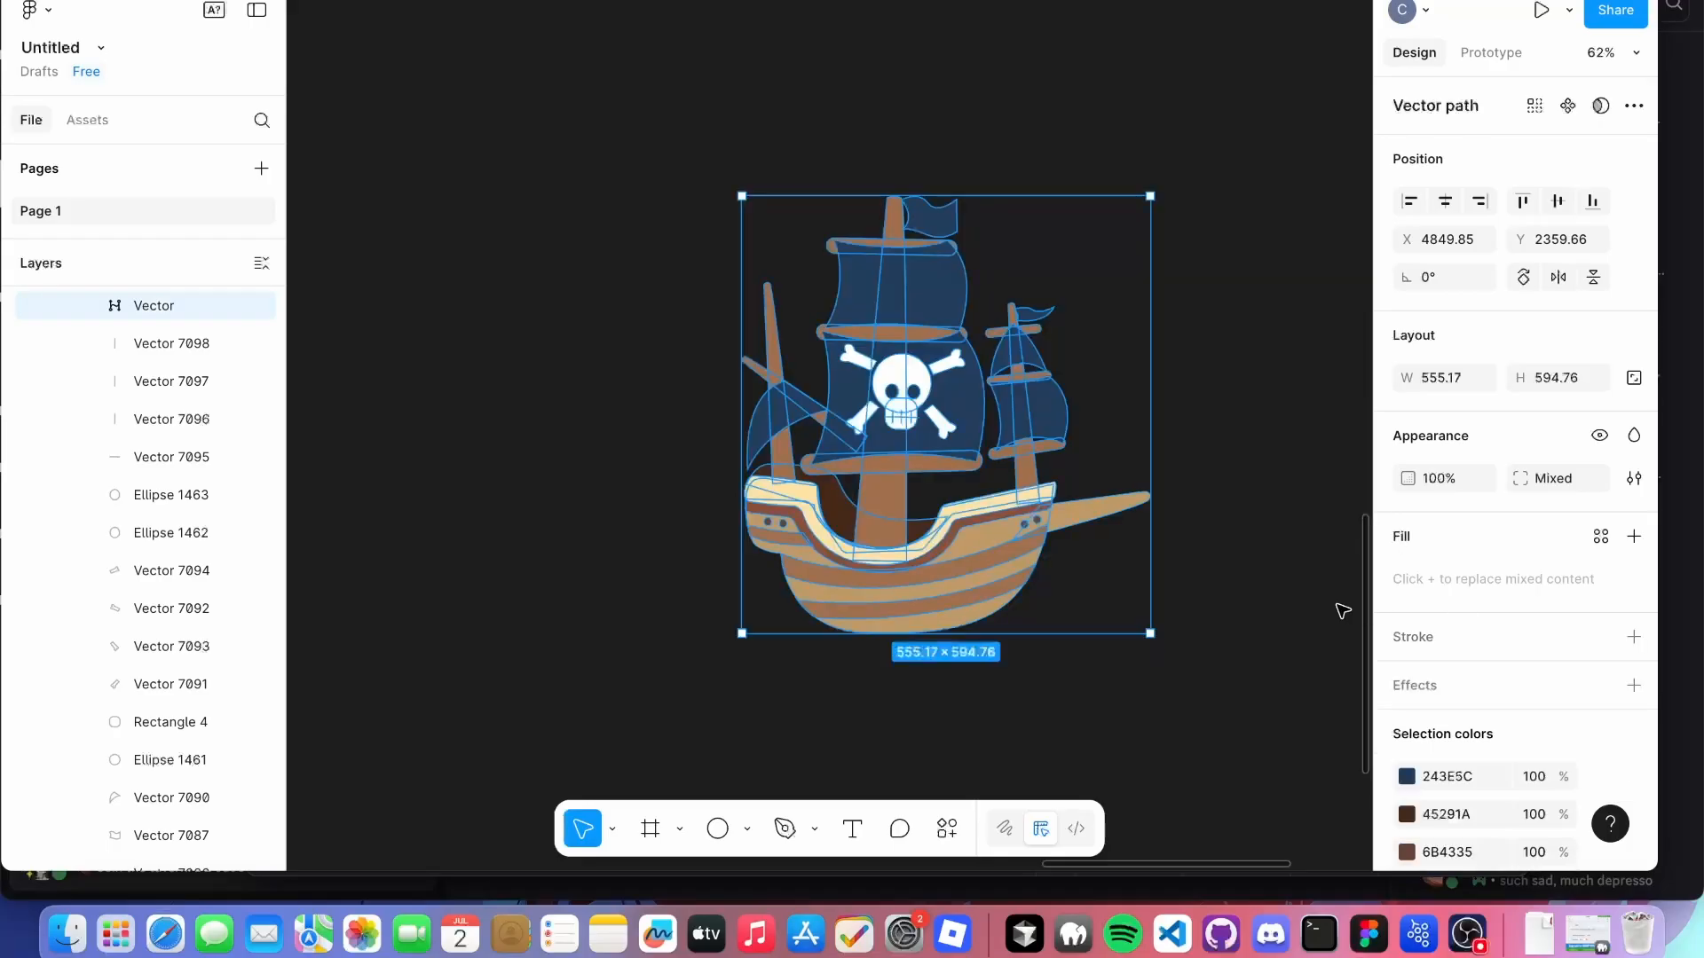
left_click(1633, 537)
left_click(1408, 579)
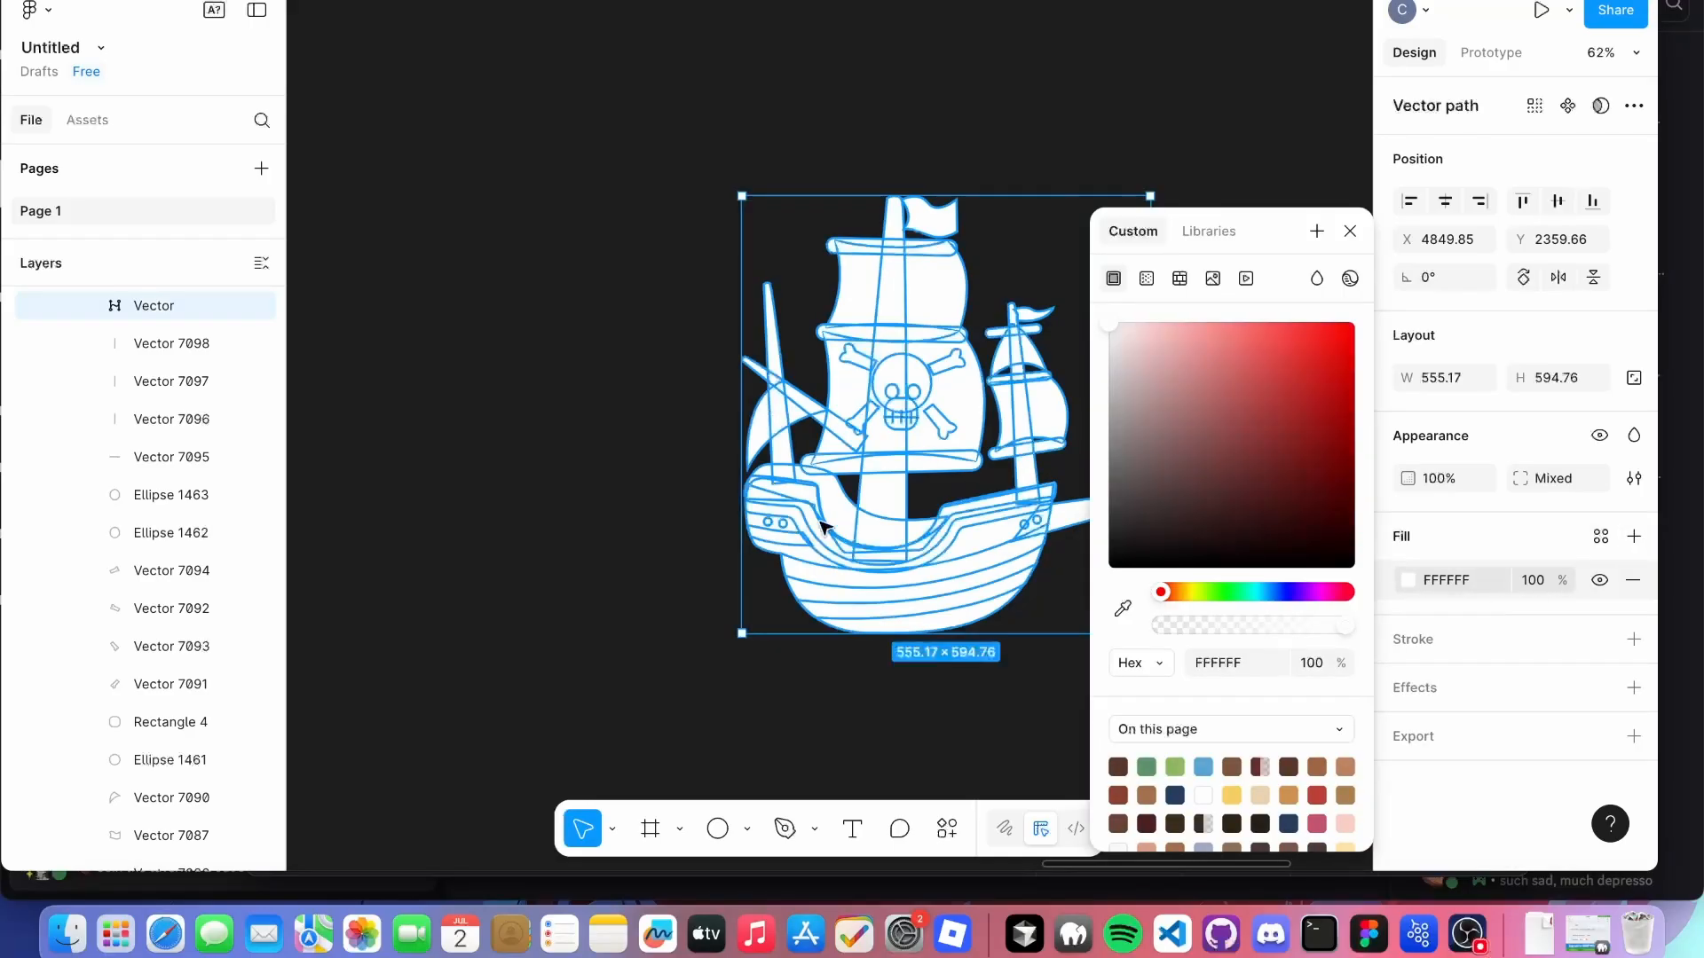
key("shift+x")
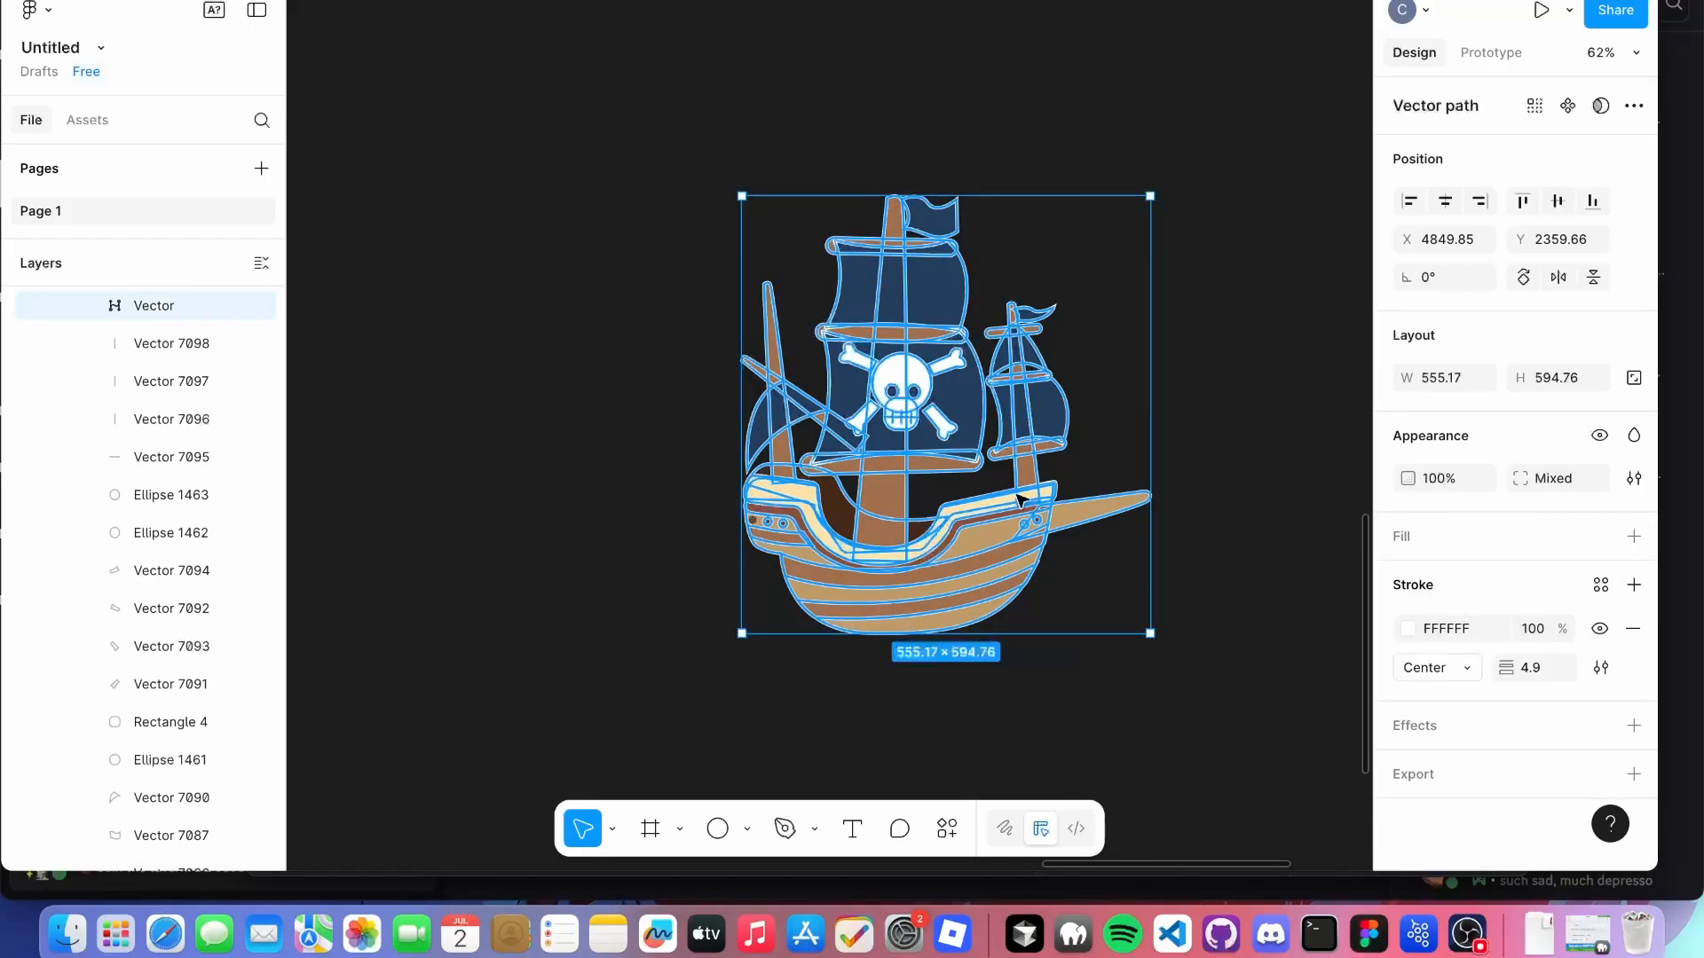
Turn the white stroke into an outside outline of weight 15 with rounded corners.
left_click(1452, 678)
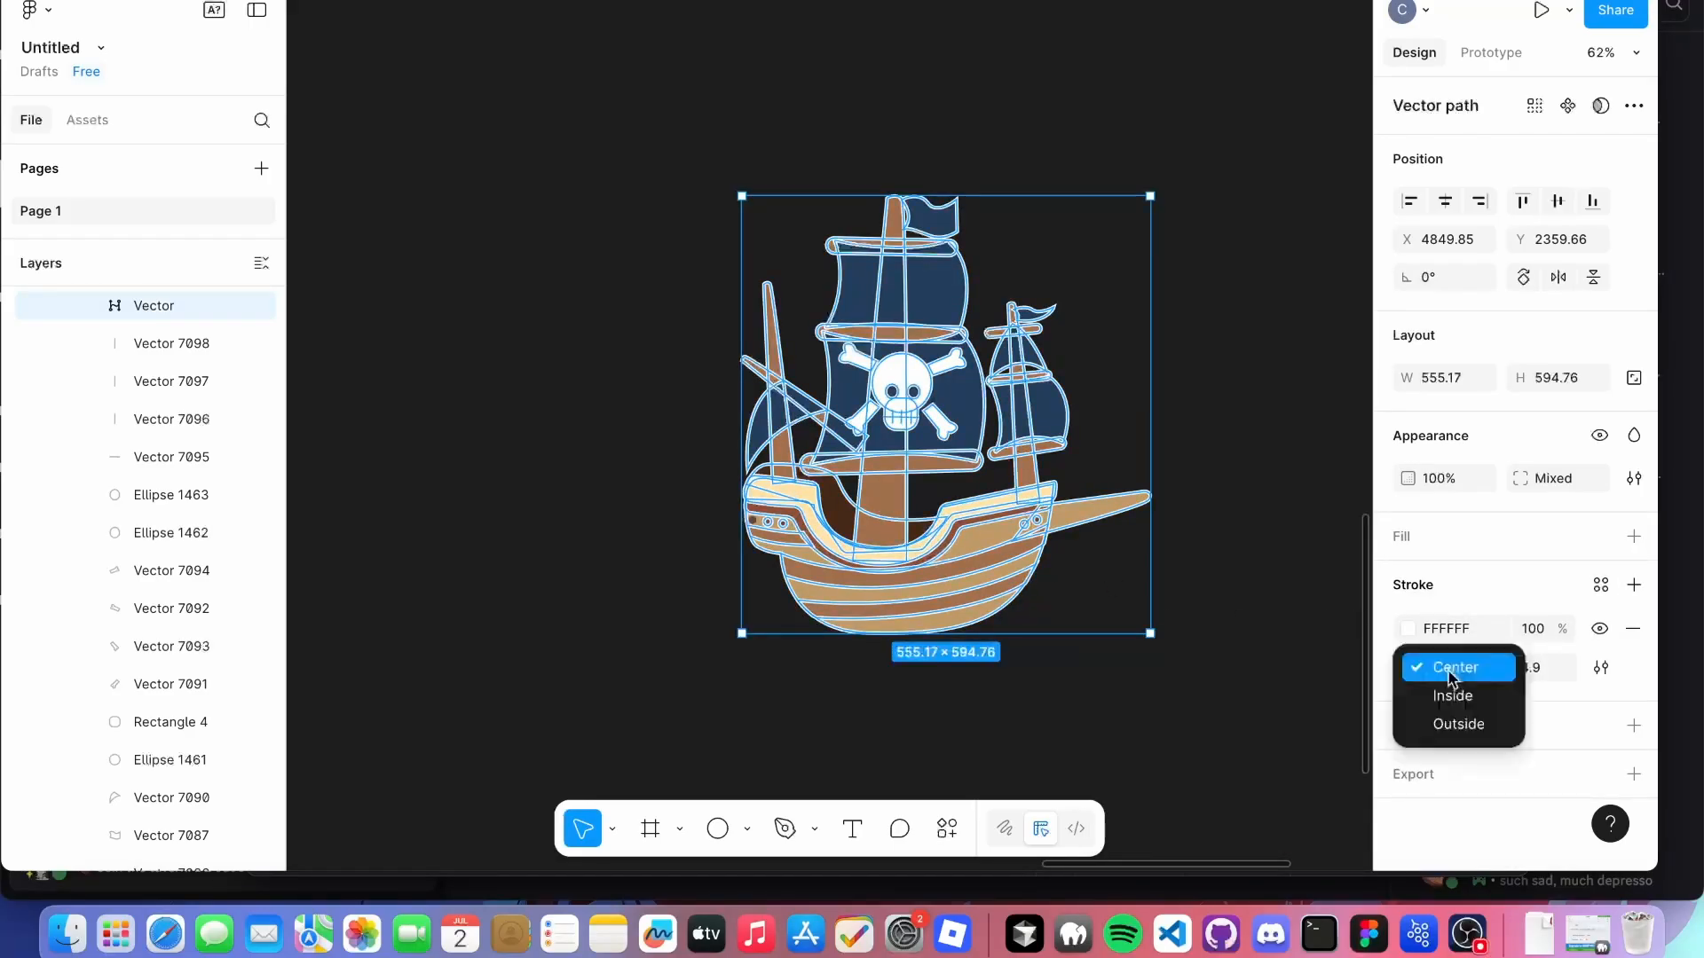
left_click(1458, 725)
left_click_drag(1504, 670, 1530, 687)
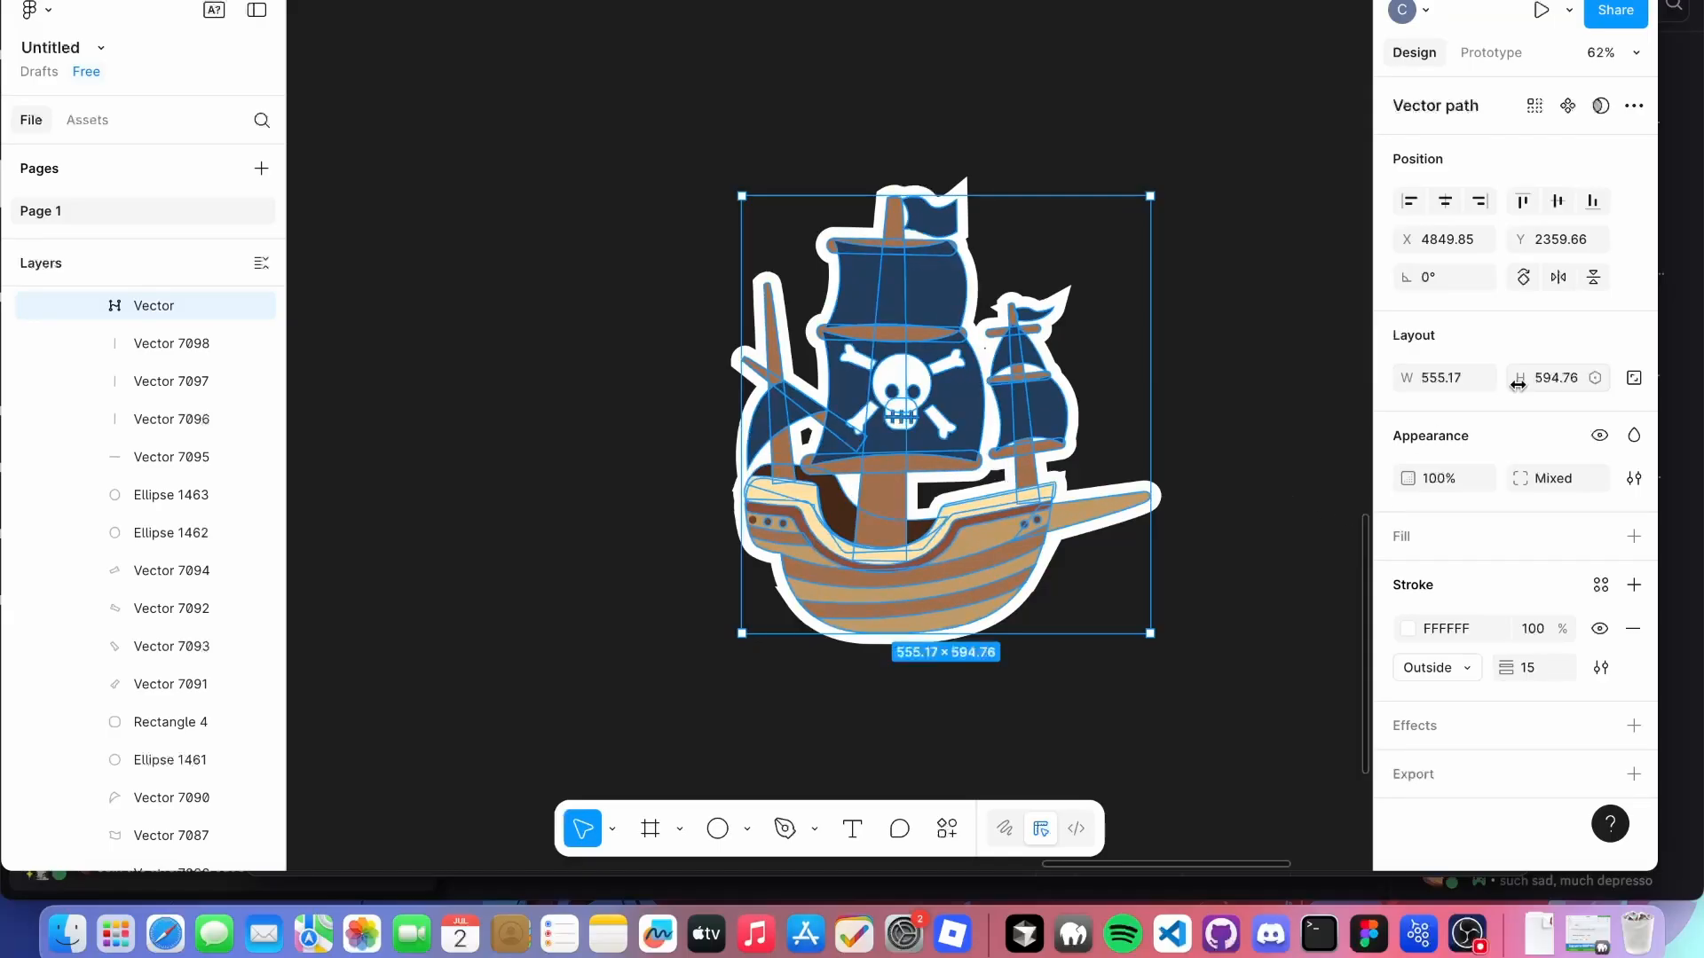
left_click(1551, 478)
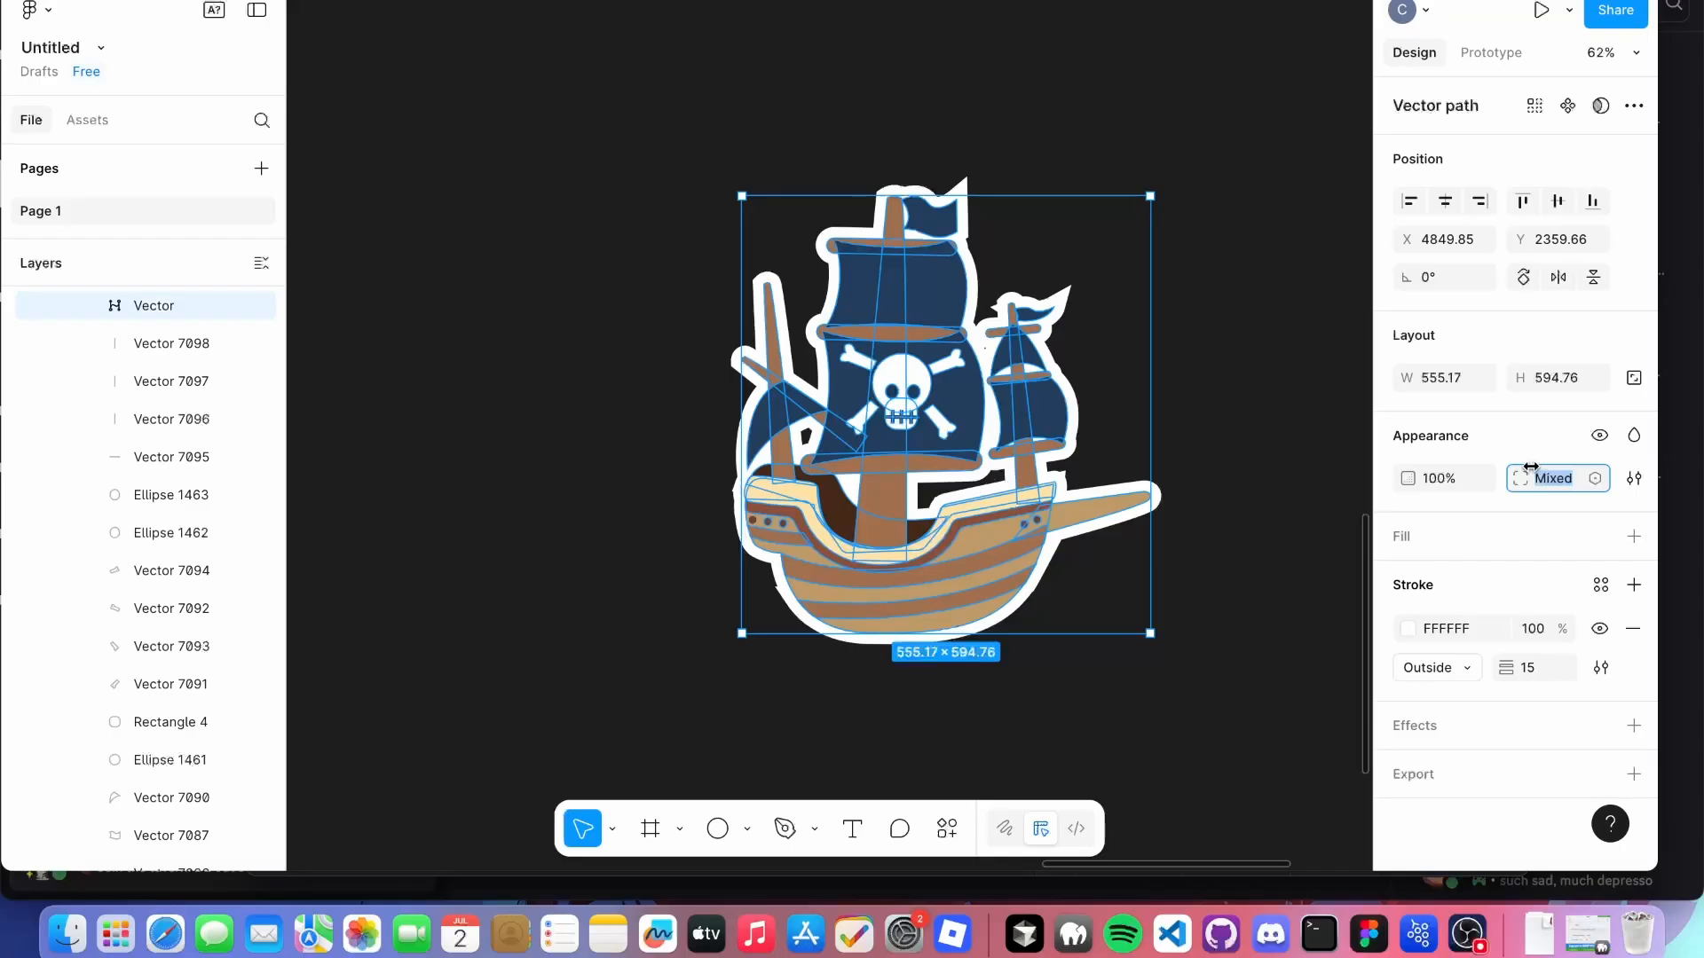
left_click(1251, 437)
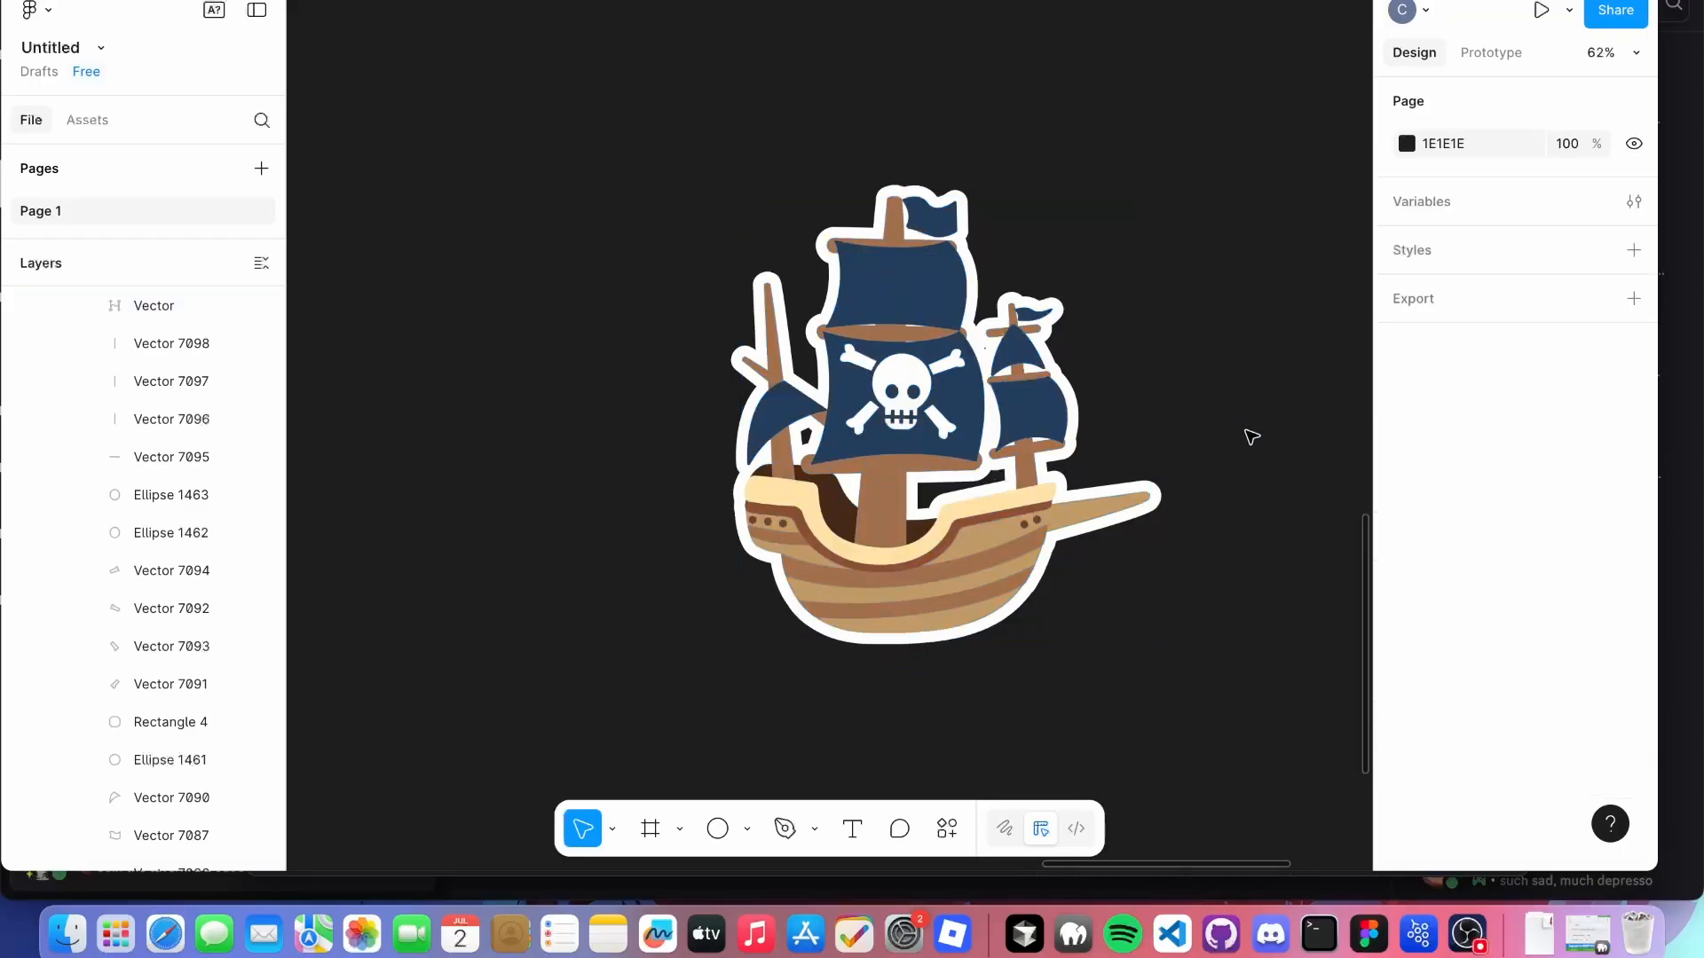
Try placing the white-outlined ship group over the lower part of the Frame 2 cover.
left_click(1021, 566)
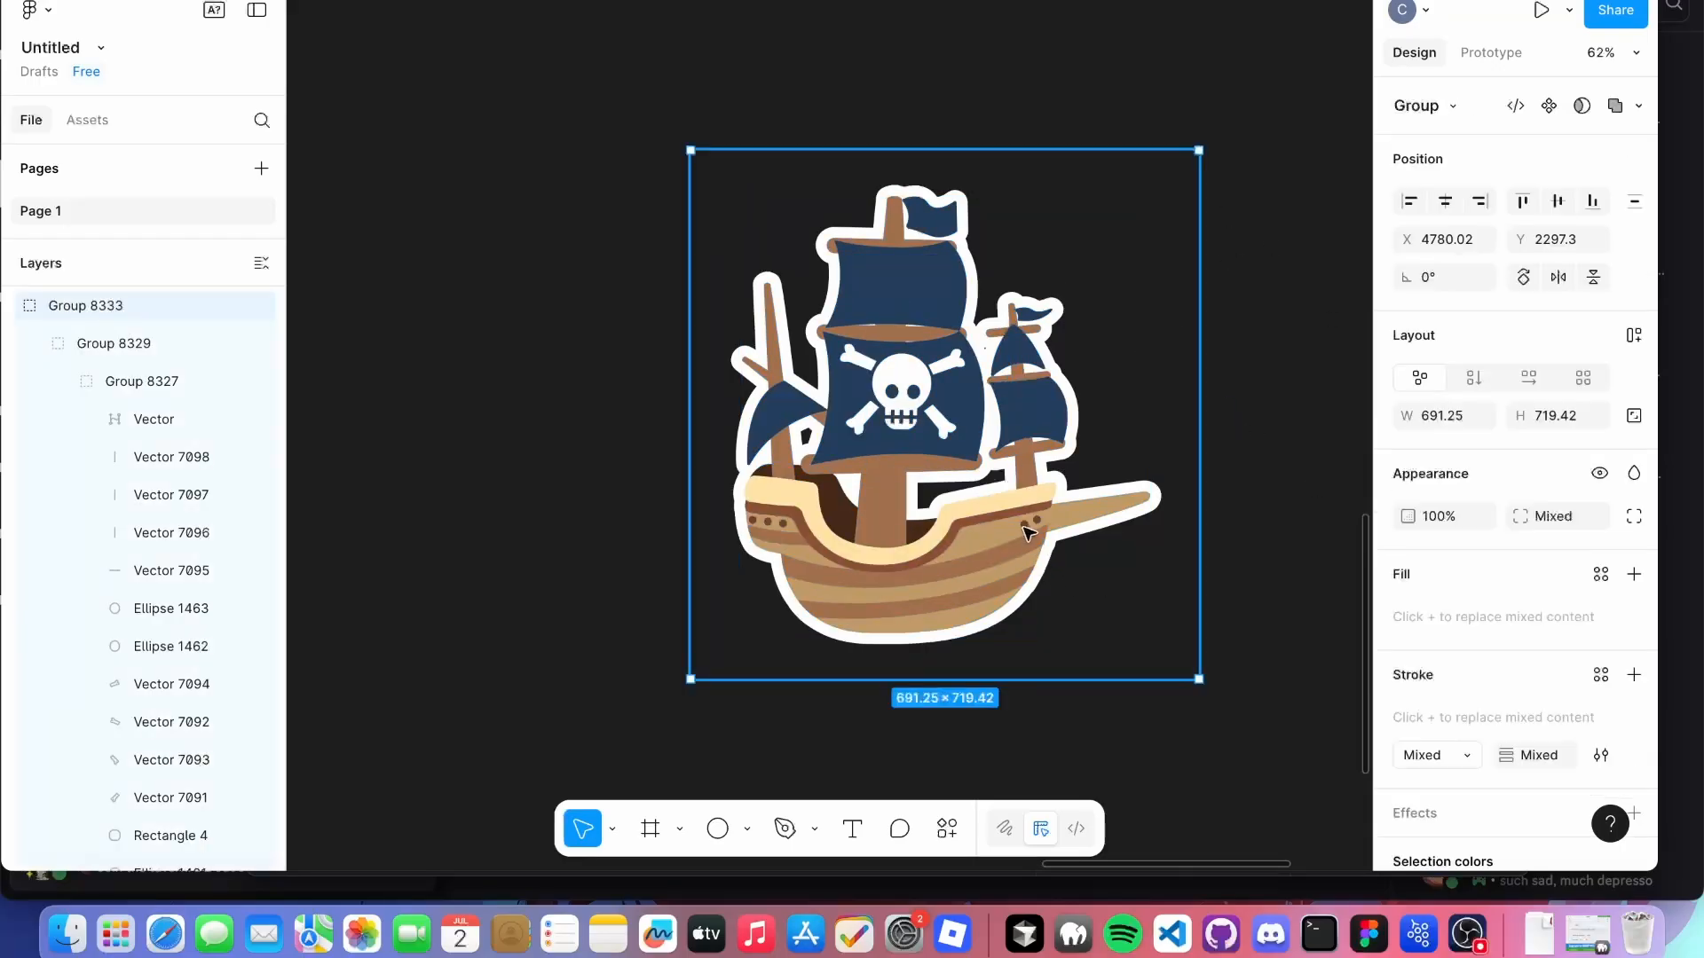
scroll(1021, 533, "up", 4)
scroll(1021, 531, "down", 5)
scroll(1016, 524, "up", 5)
scroll(1015, 524, "down", 10)
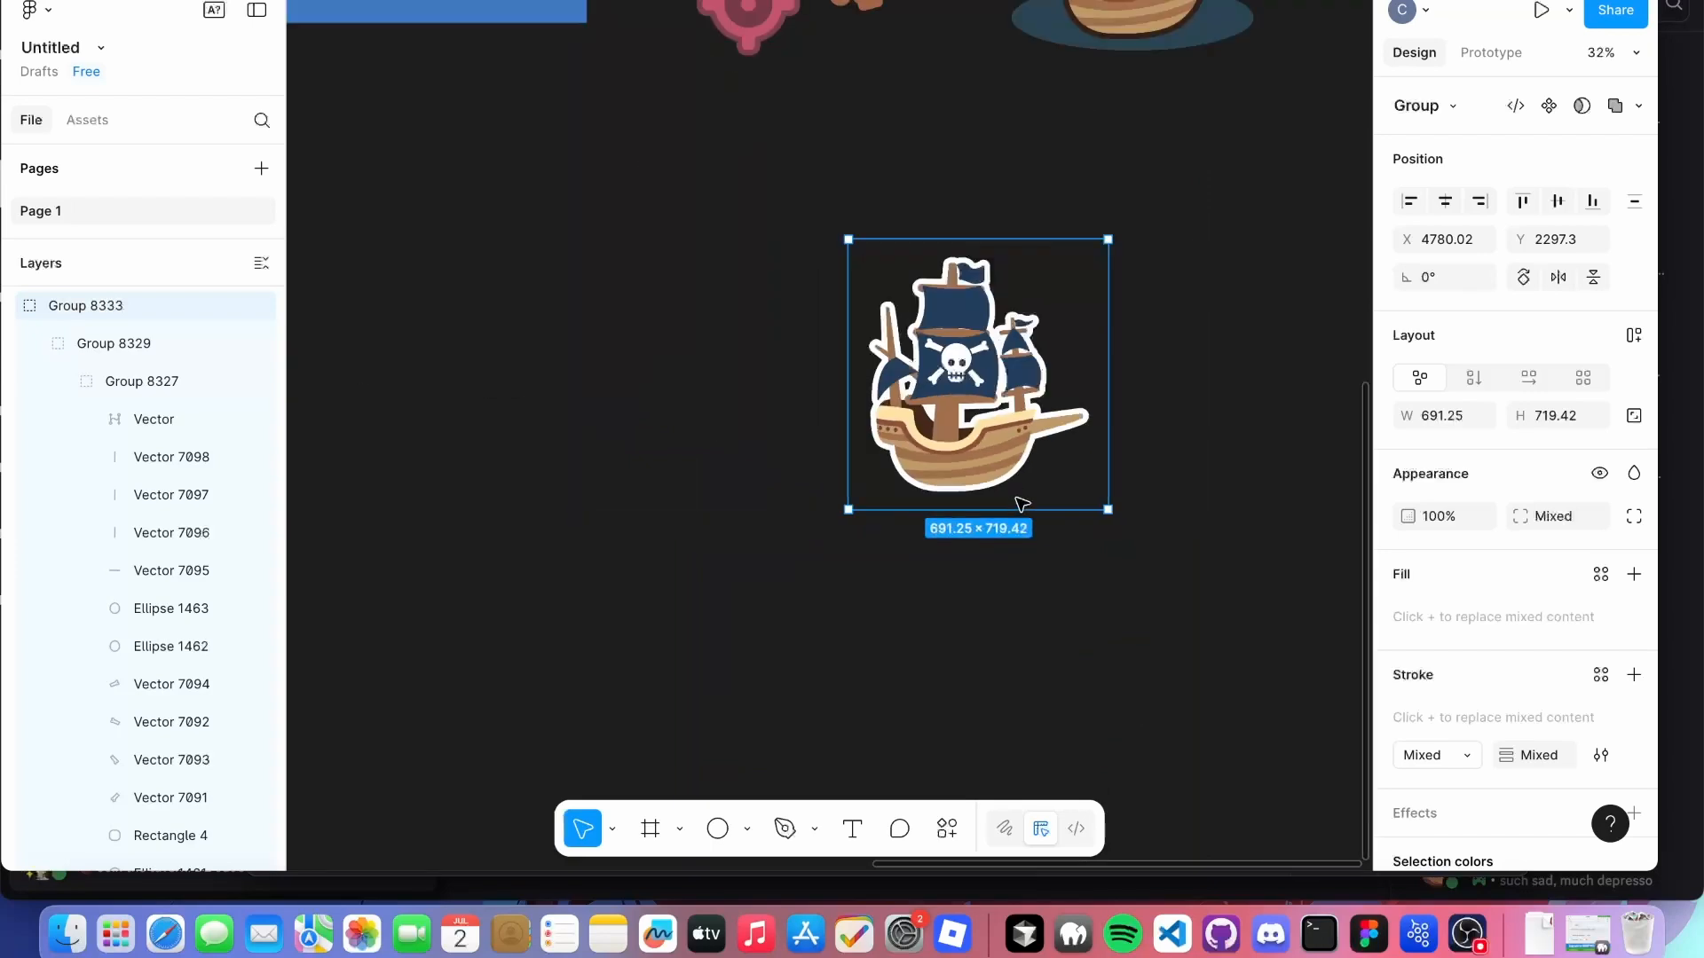
scroll(1010, 499, "up", 2)
scroll(1010, 499, "left", 2)
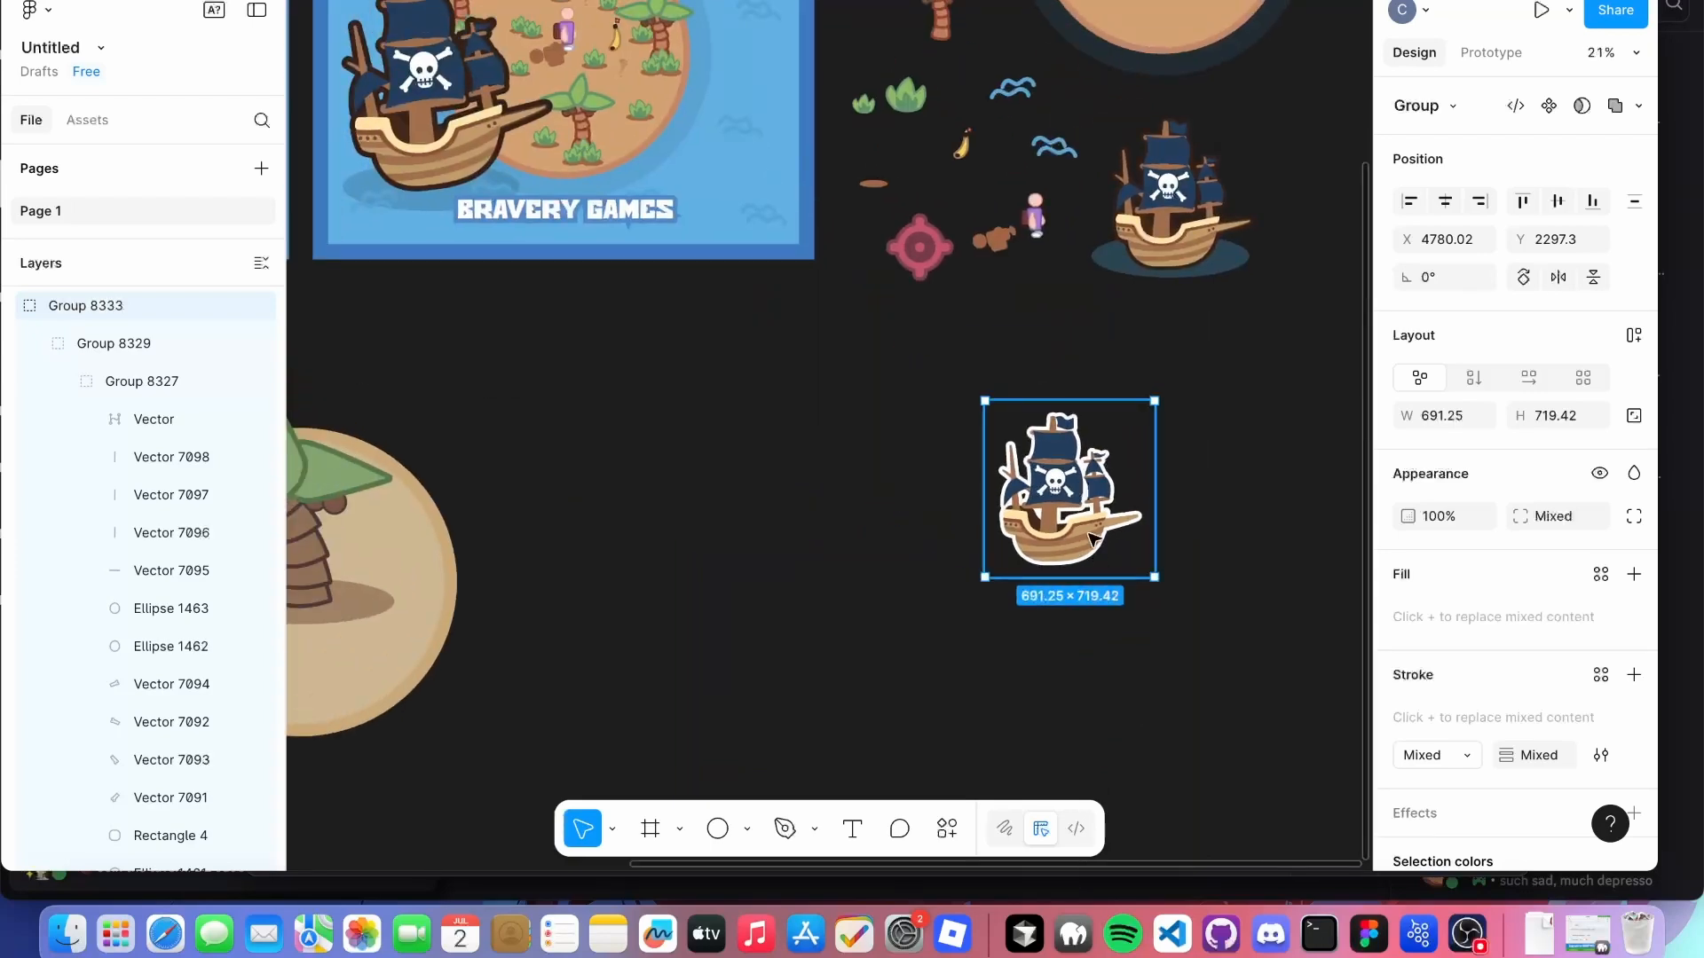
left_click_drag(1091, 537, 726, 163)
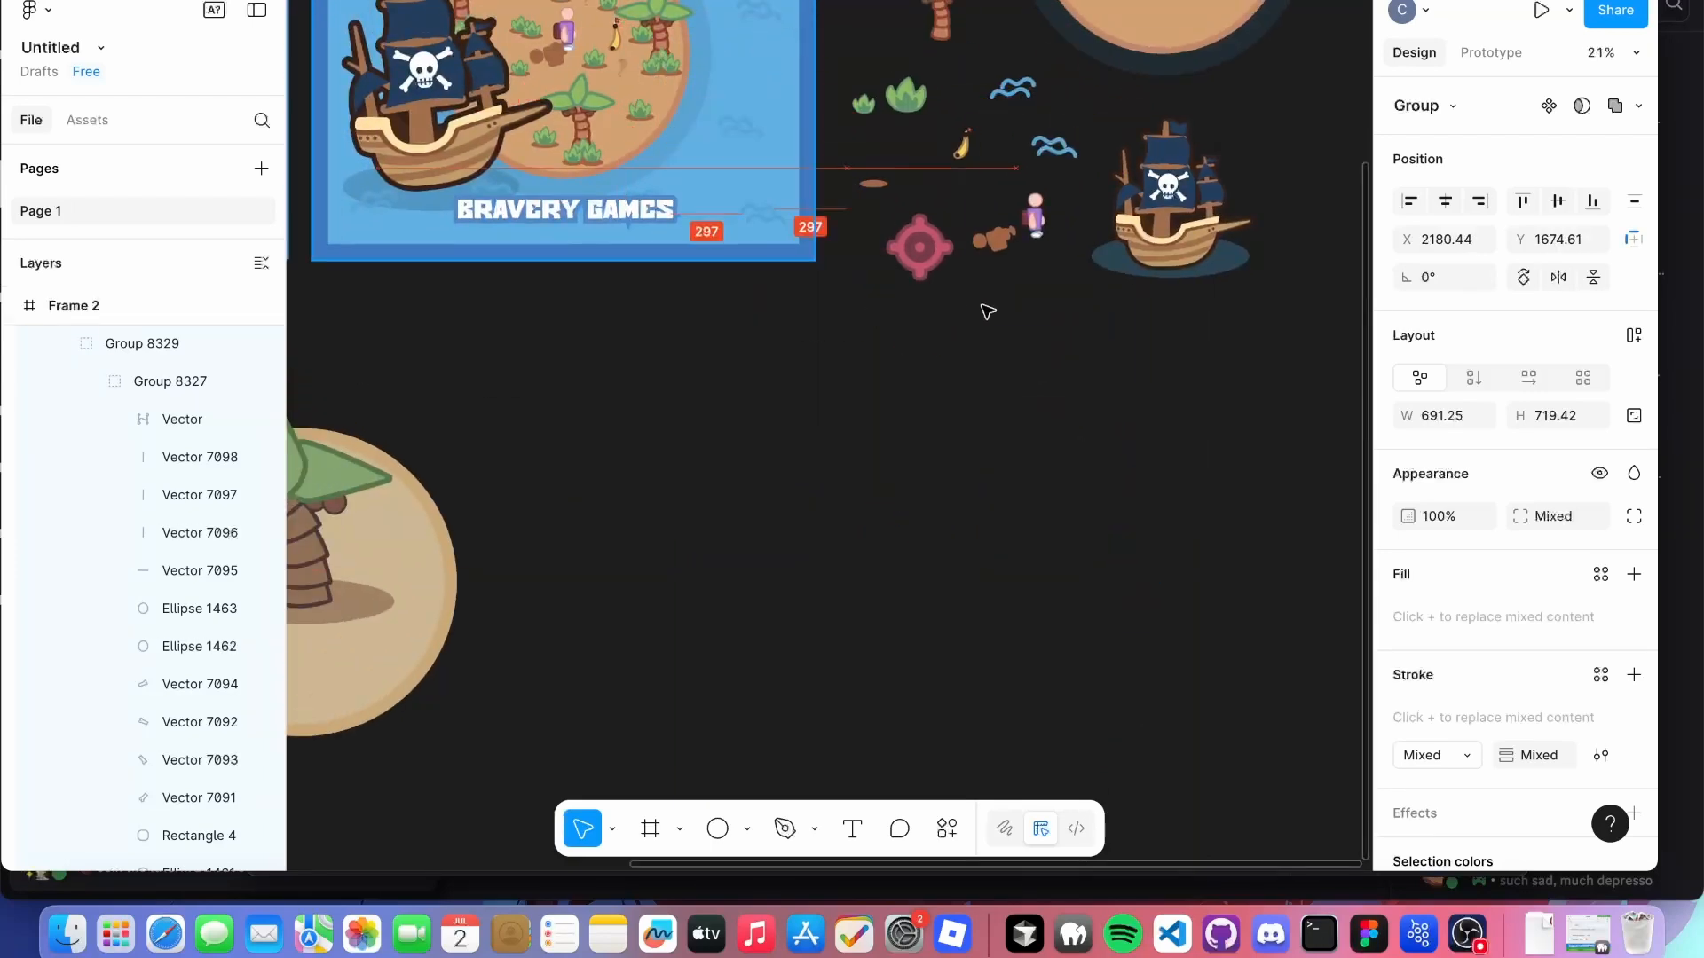
Move the white-outlined ship group to the empty canvas just below the original pirate ship asset.
left_click_drag(983, 305, 1128, 451)
left_click(842, 443)
left_click_drag(907, 473, 1136, 562)
scroll(1159, 494, "down", 1)
left_click_drag(1158, 494, 981, 567)
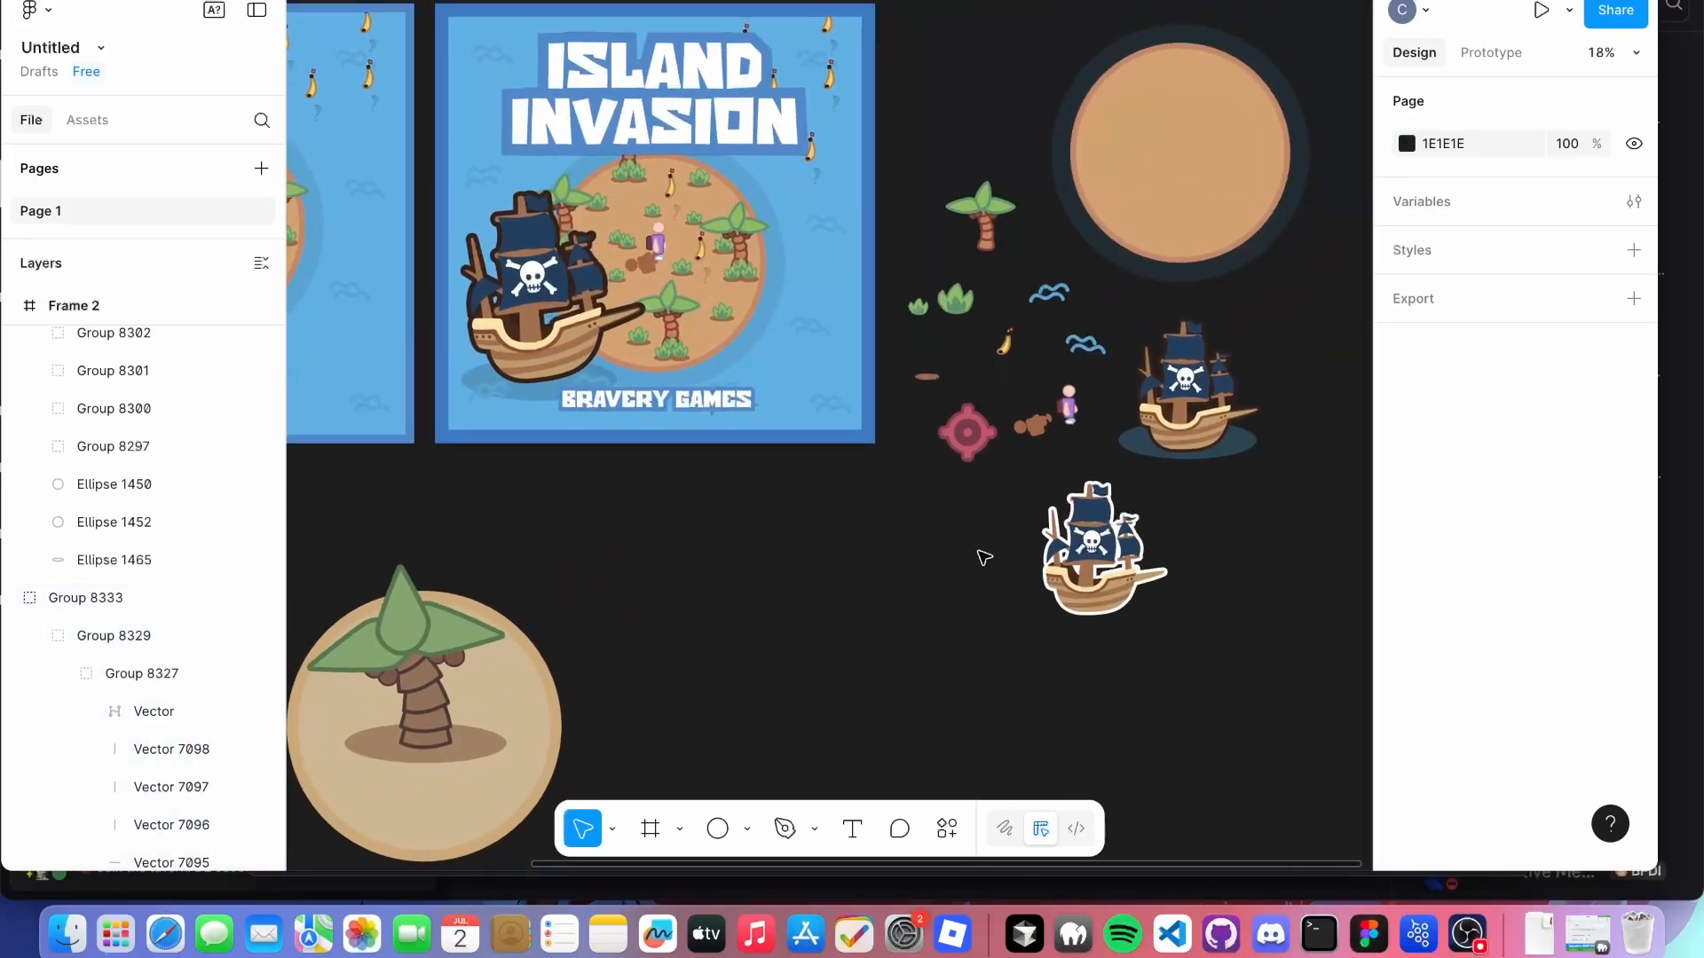
left_click_drag(862, 569, 1044, 529)
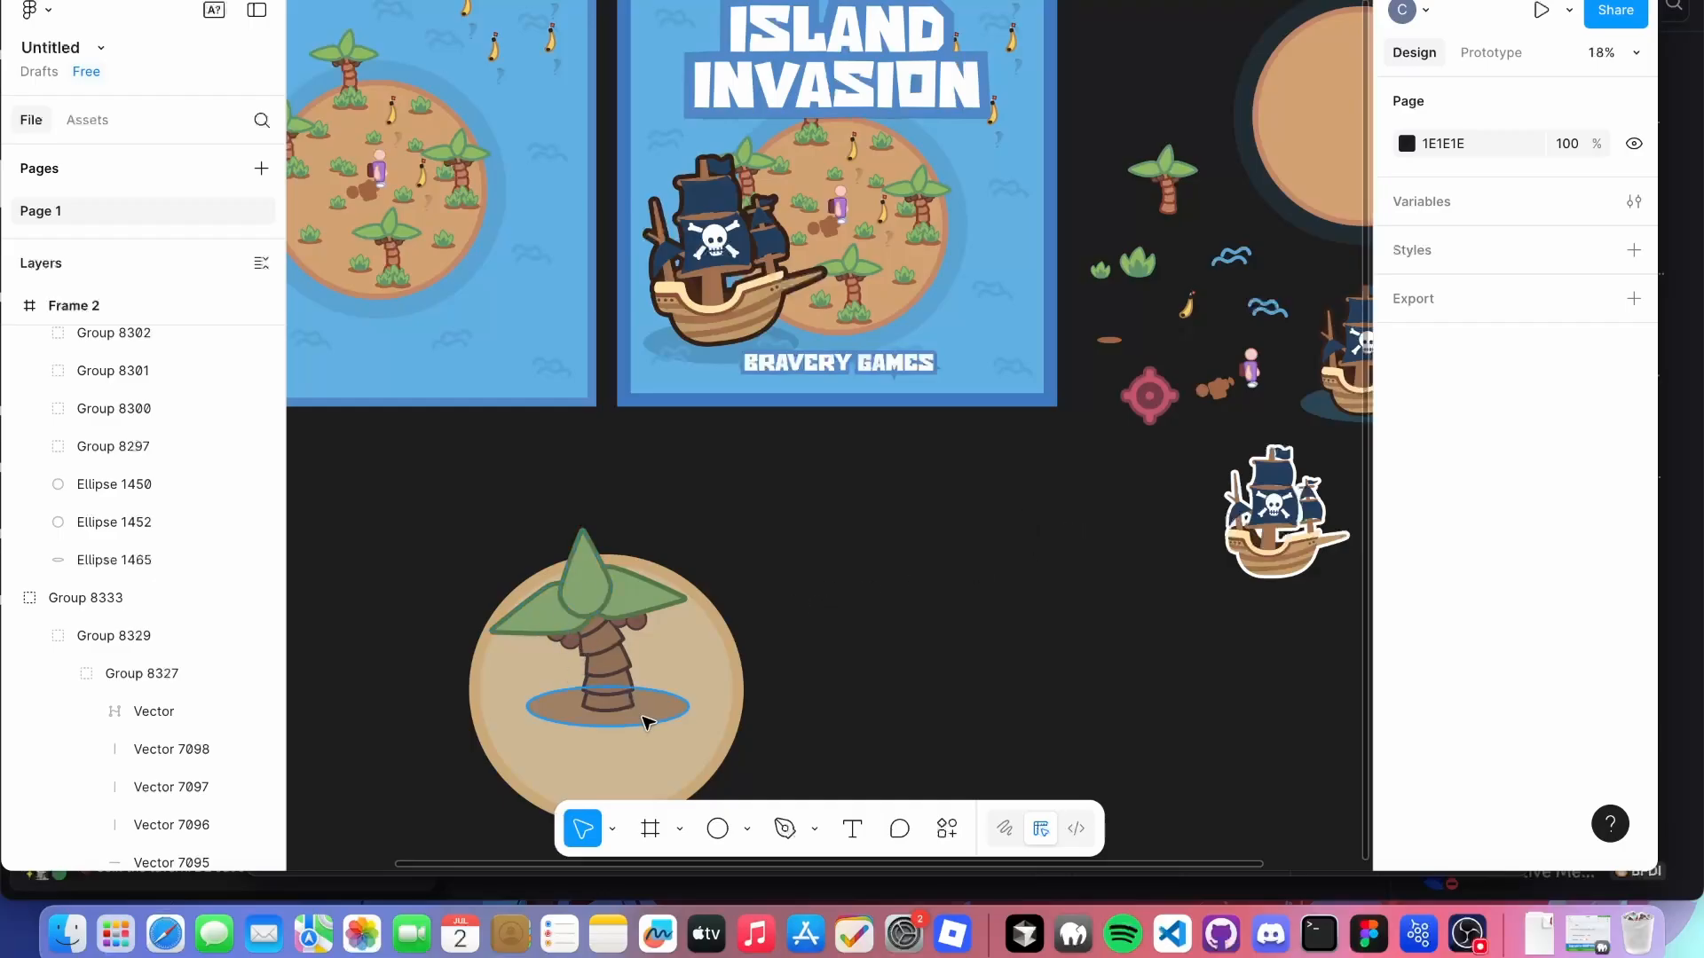
left_click_drag(902, 538, 798, 612)
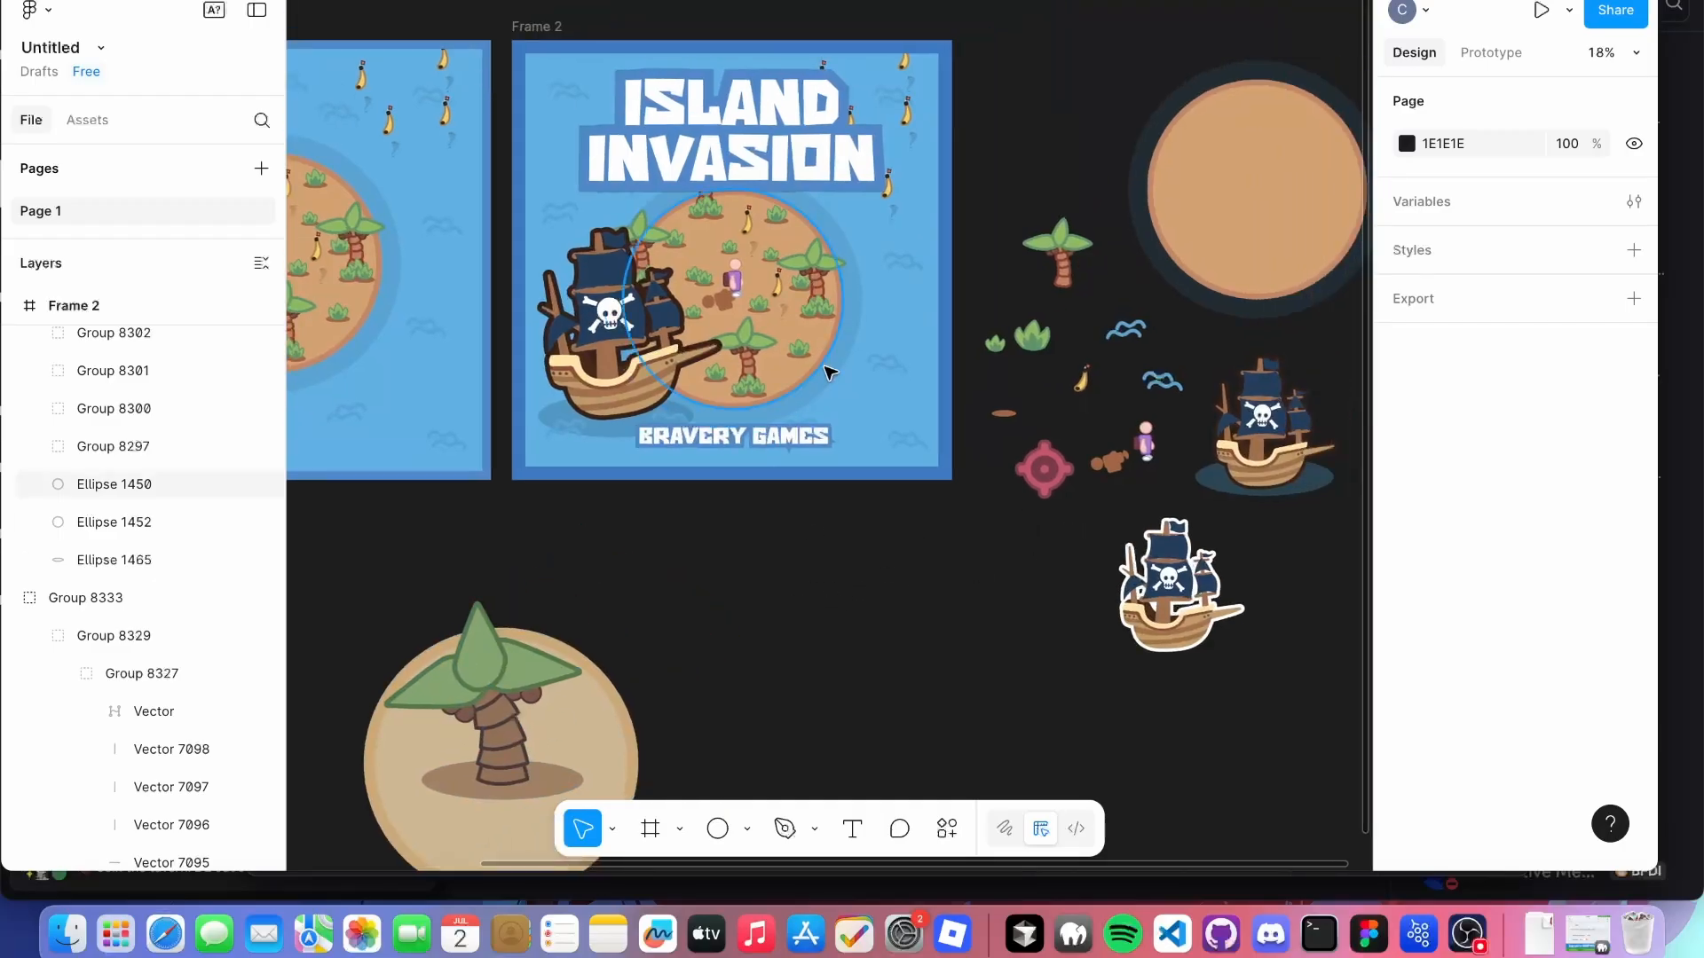